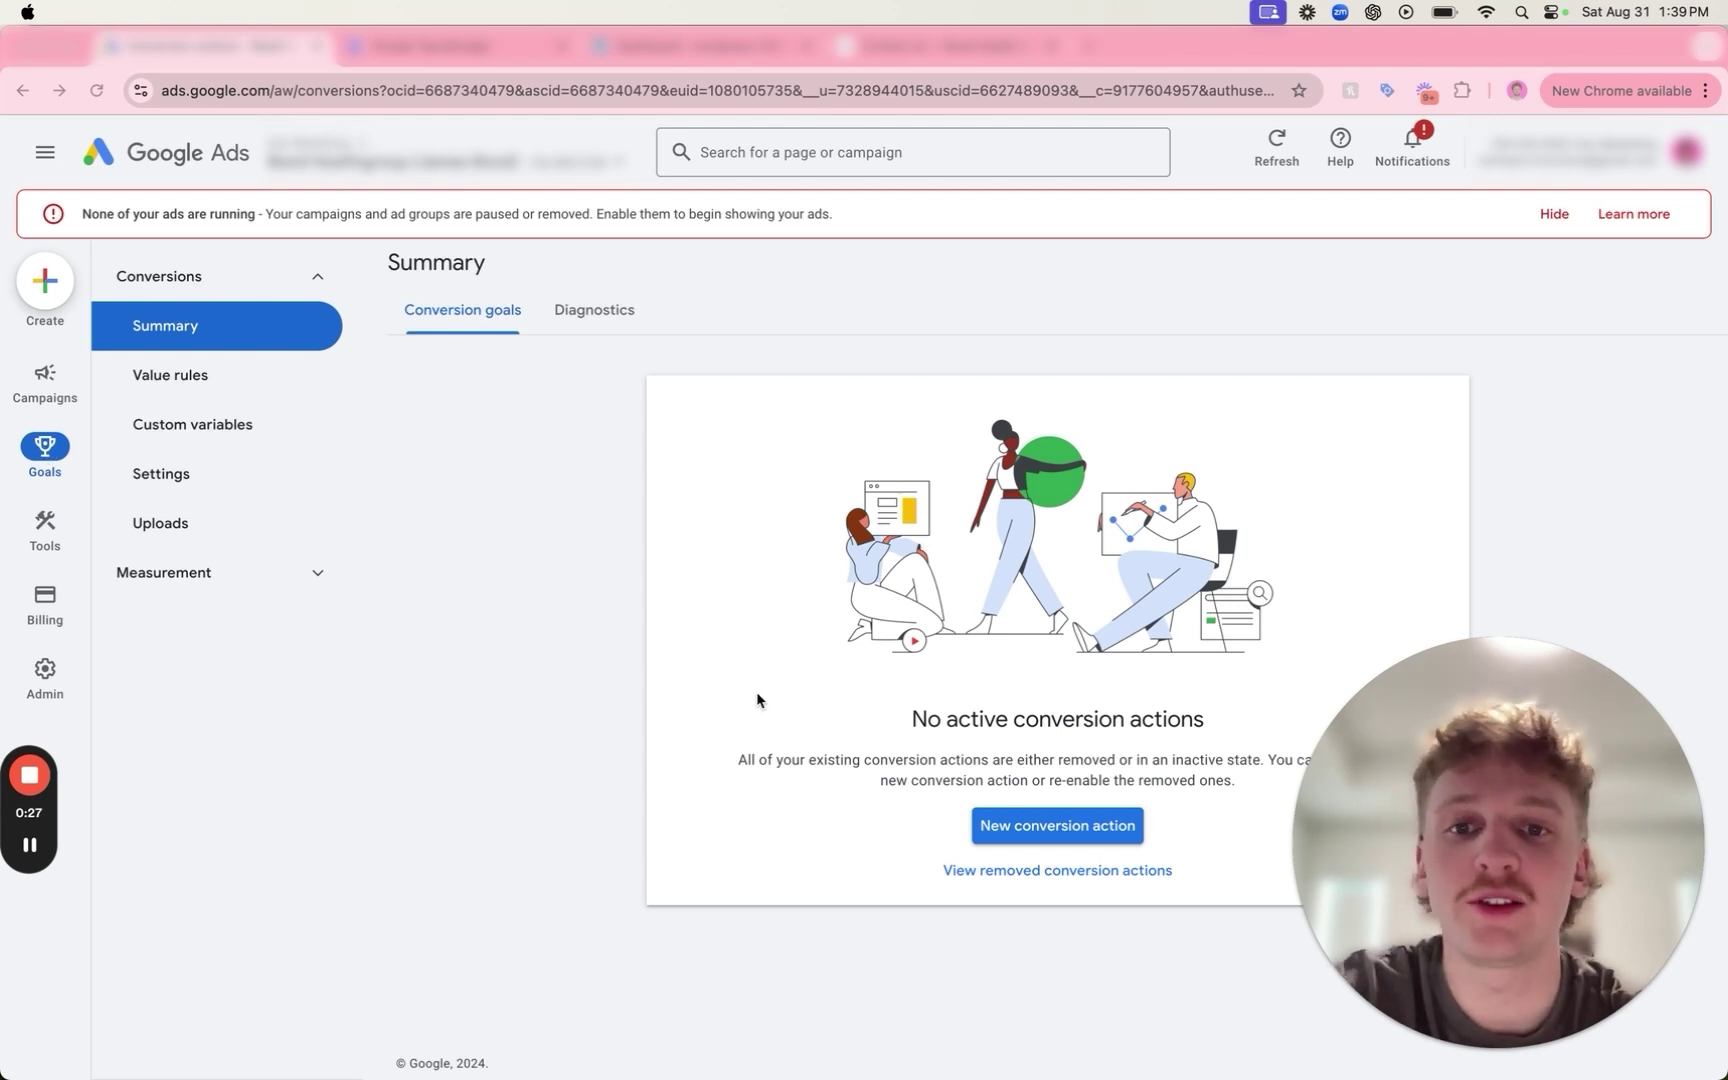
# Start a new phone-call conversion action with "Clicks on your number on your mobile website" as the call source.
pyautogui.click(958, 773)
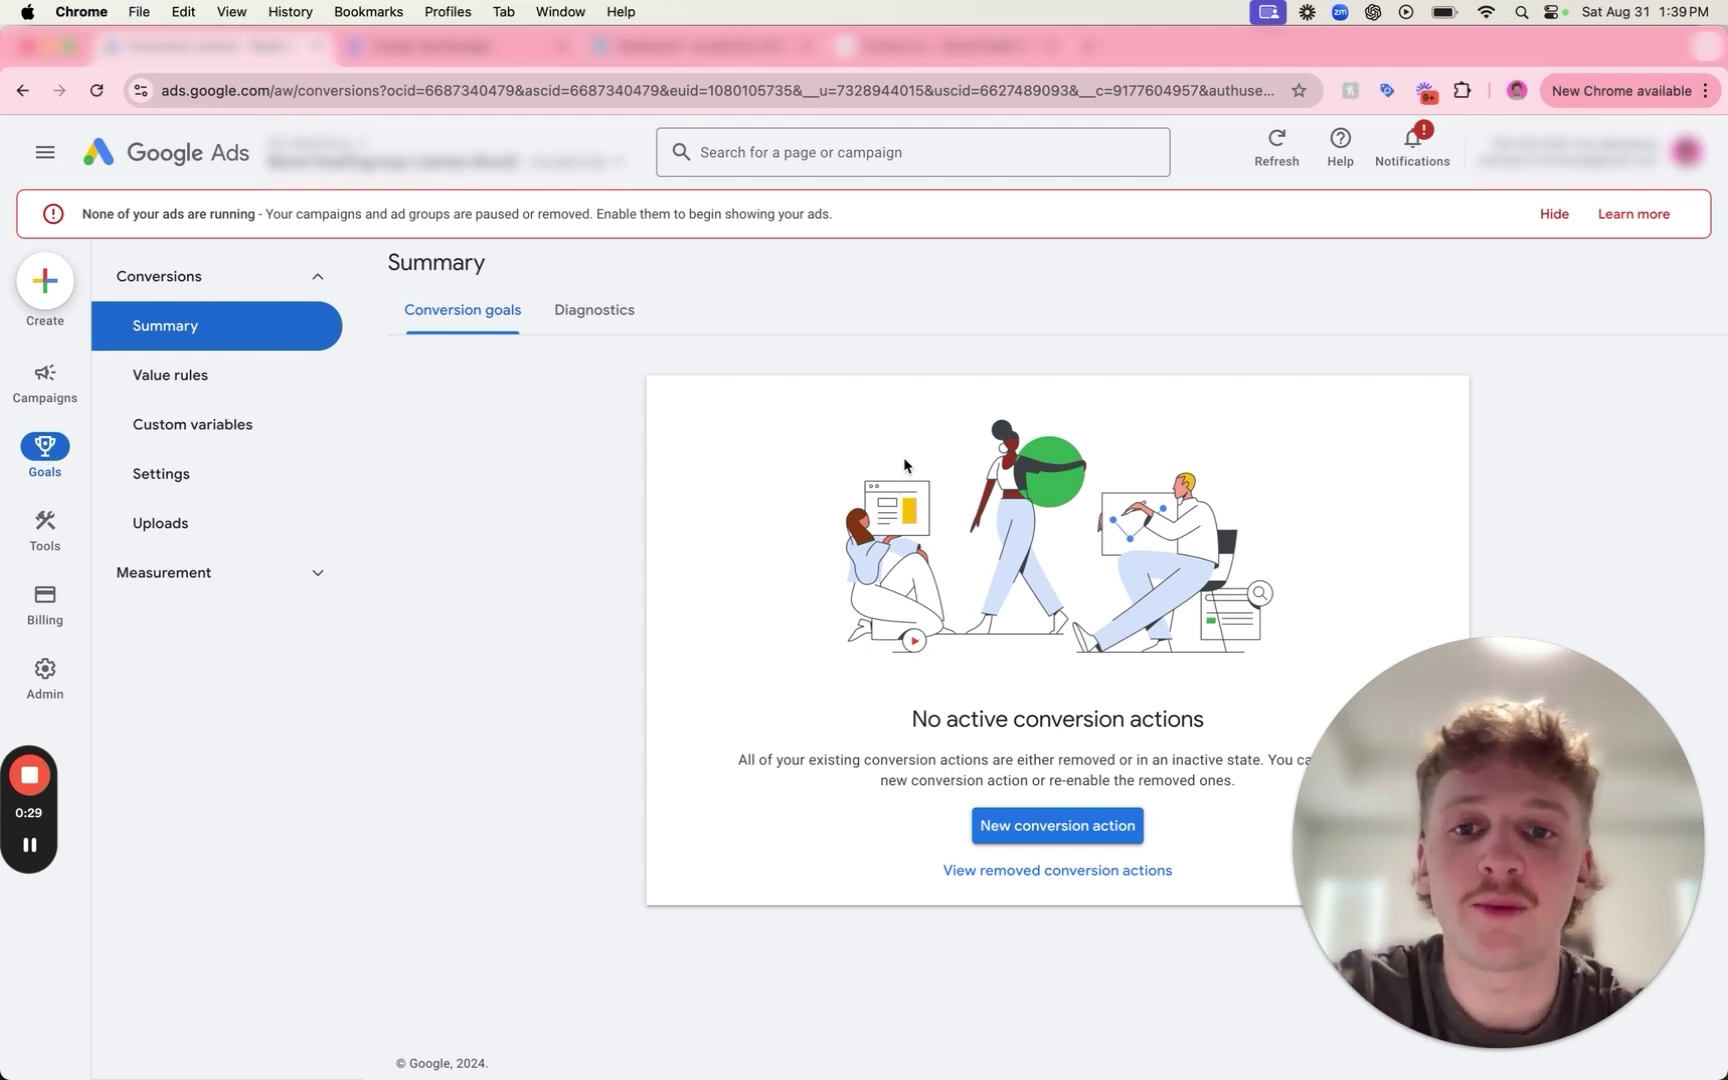
pyautogui.click(1068, 834)
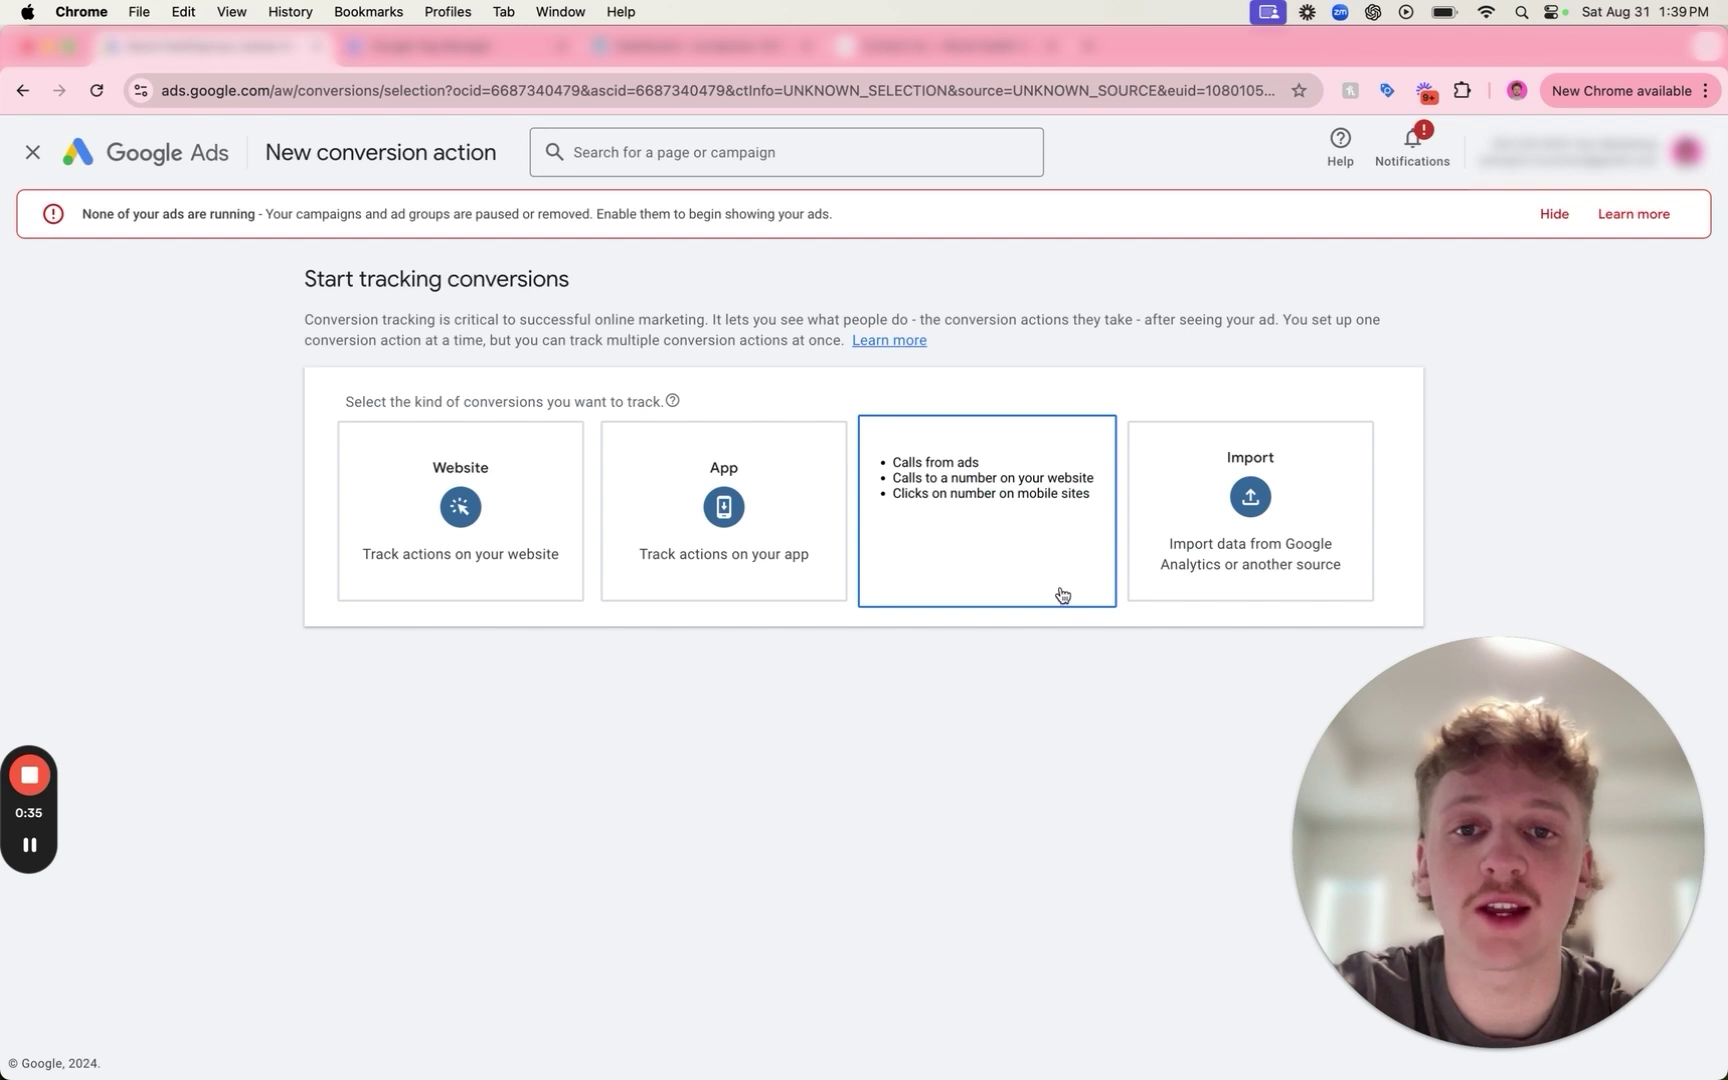
pyautogui.click(1060, 592)
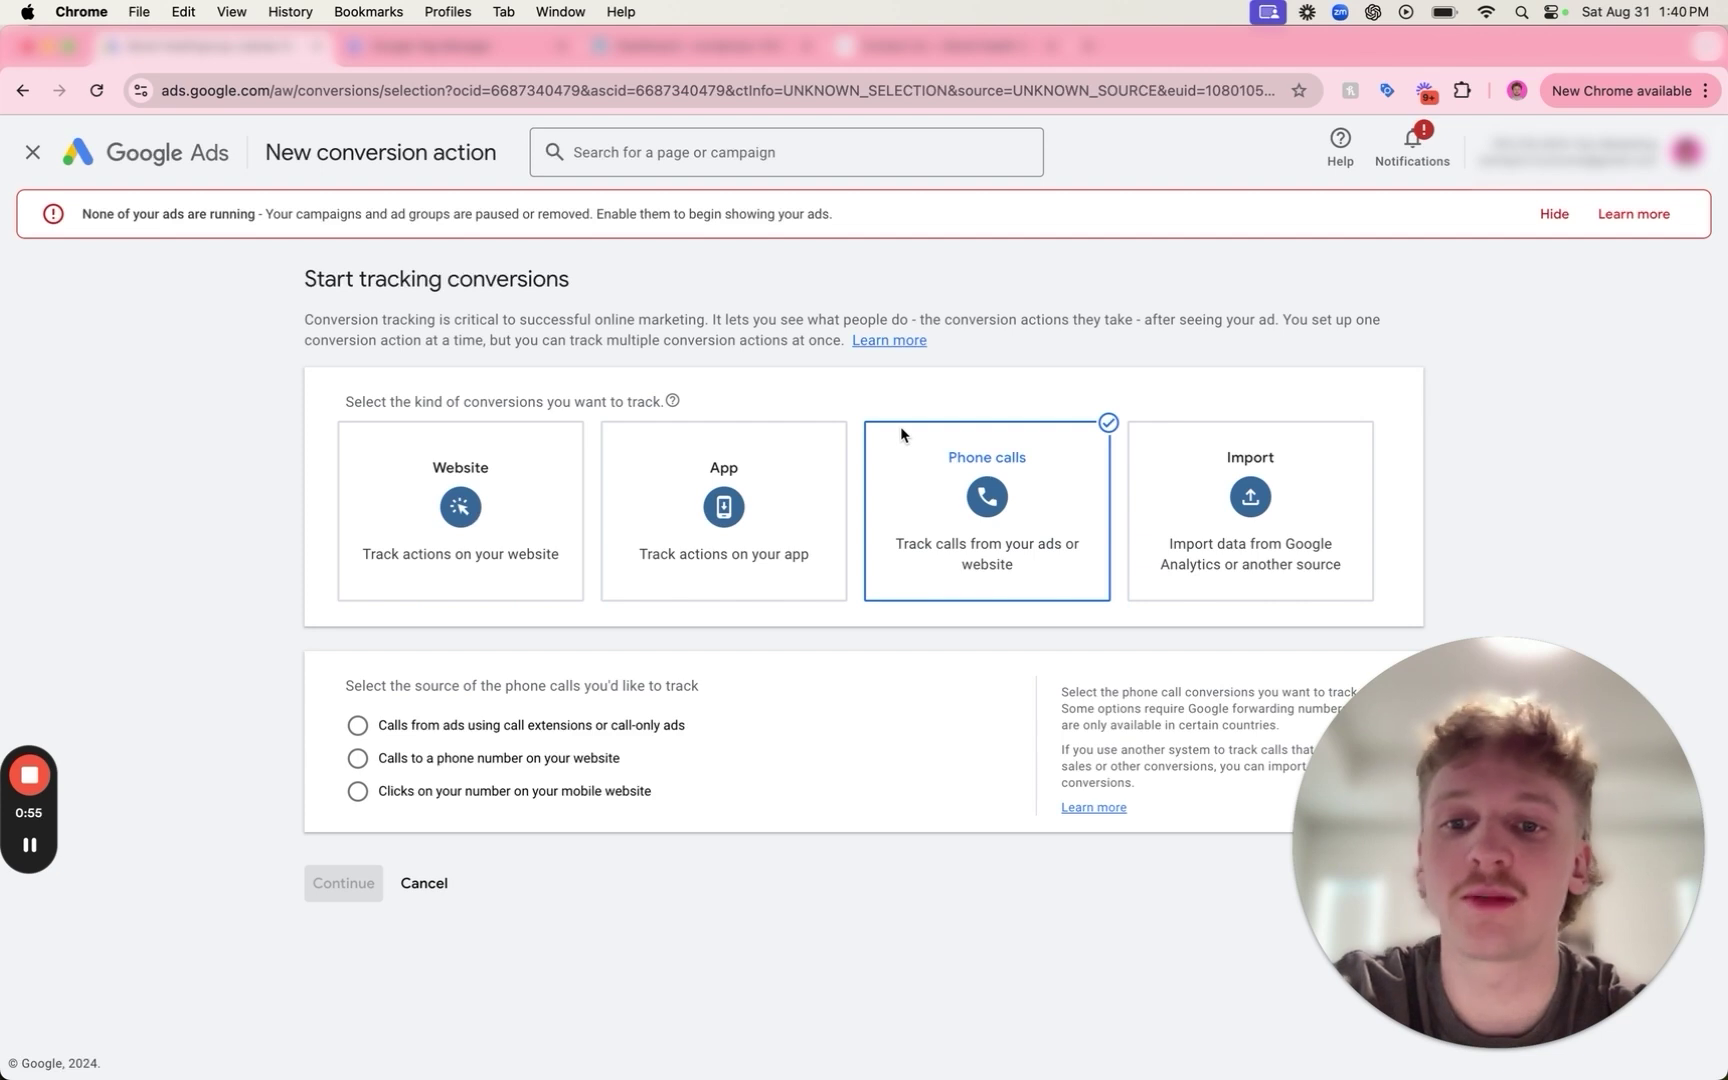
pyautogui.click(358, 760)
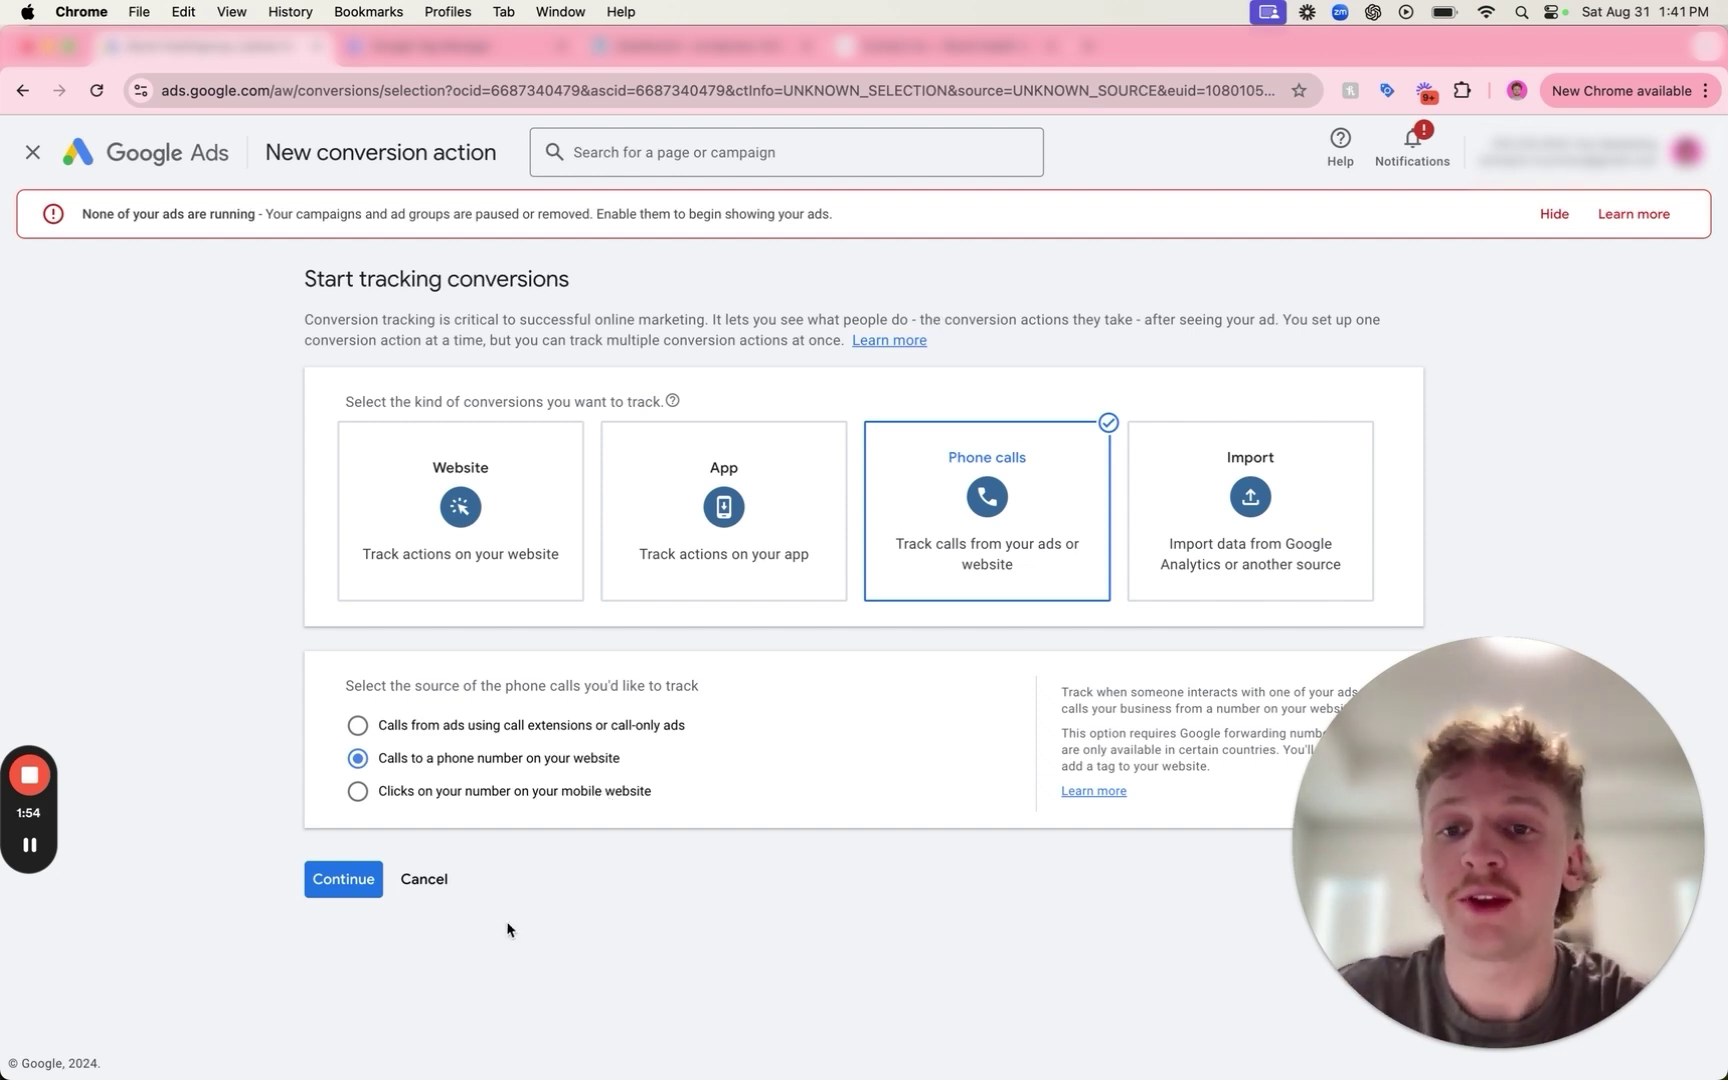
pyautogui.click(557, 791)
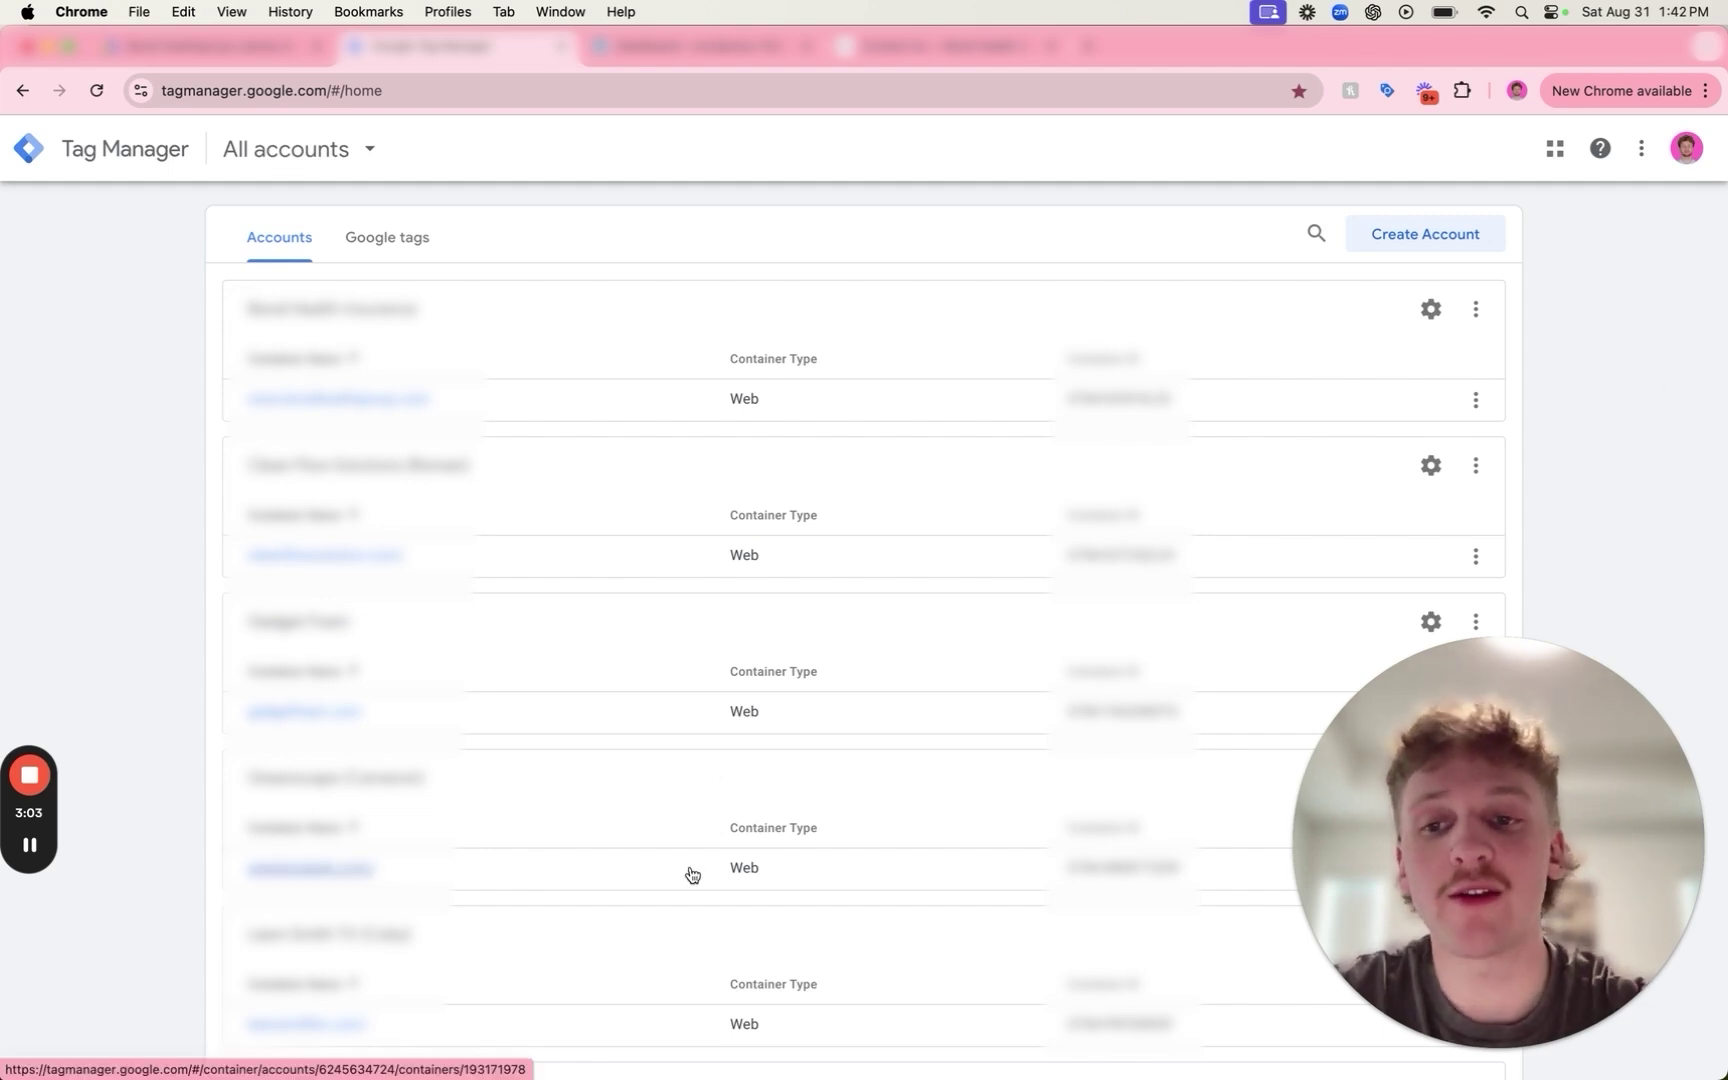
pyautogui.moveTo(629, 1075)
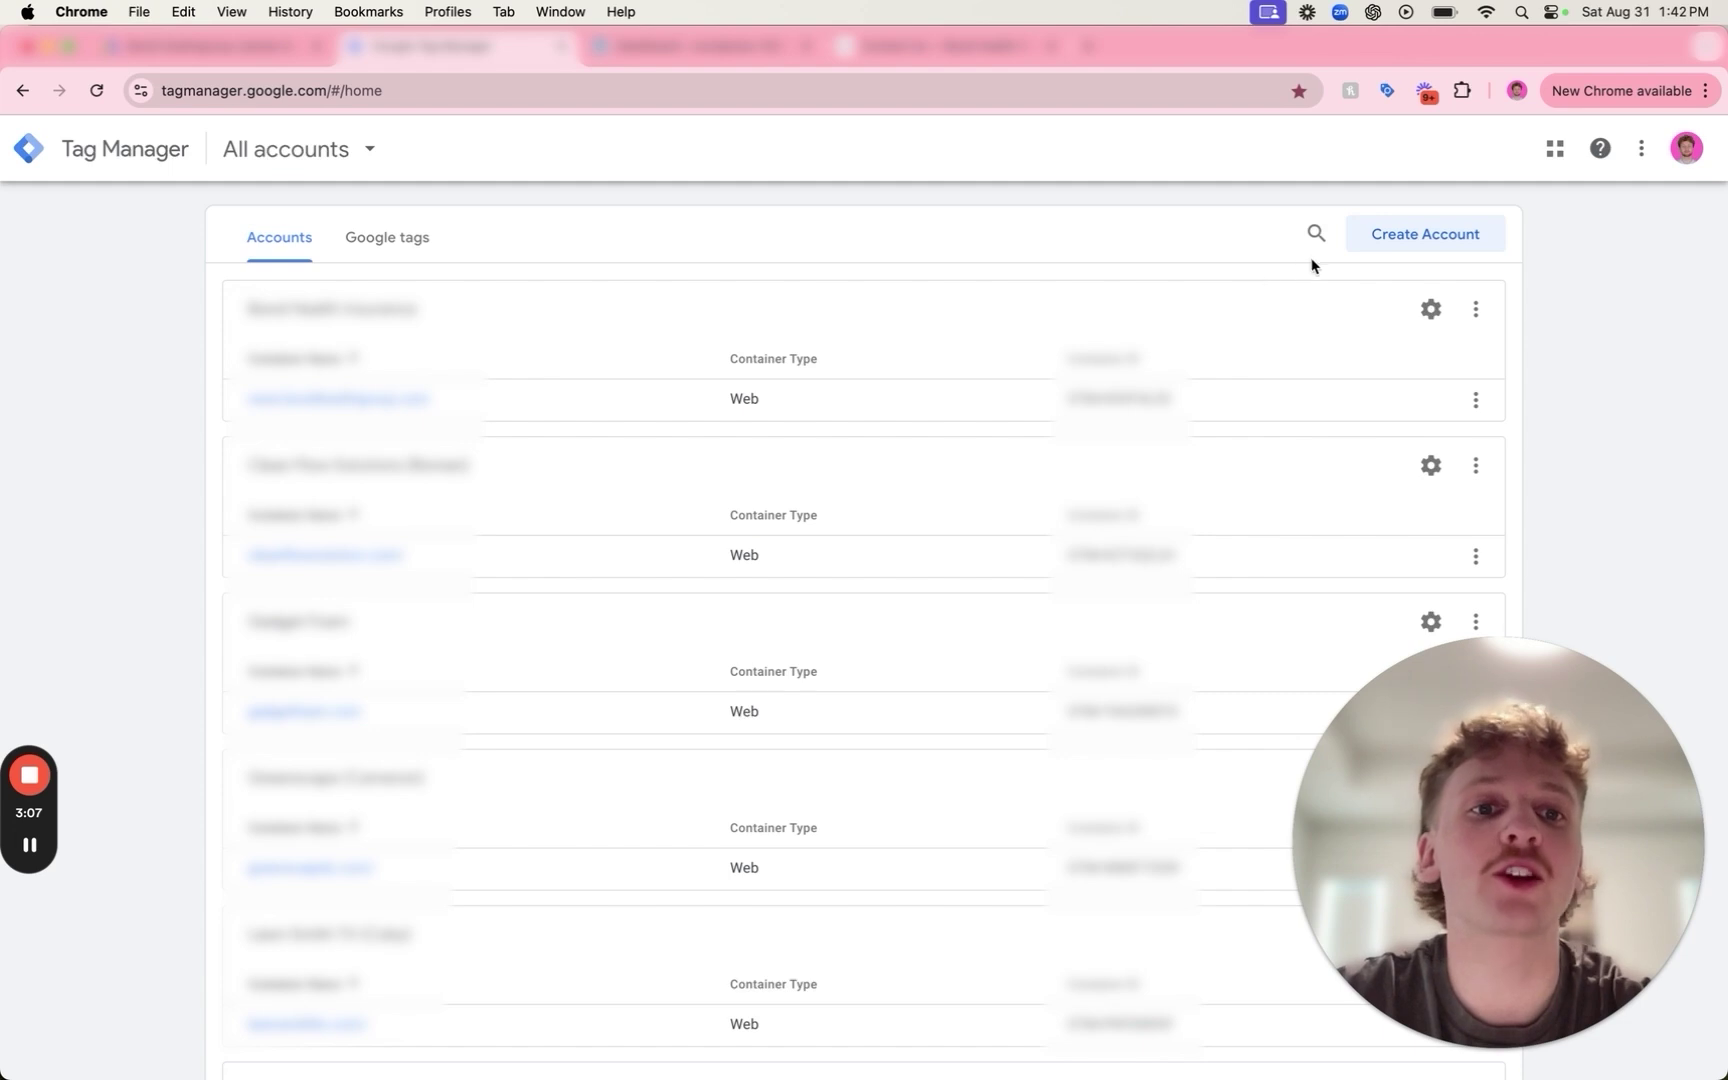
pyautogui.click(1383, 240)
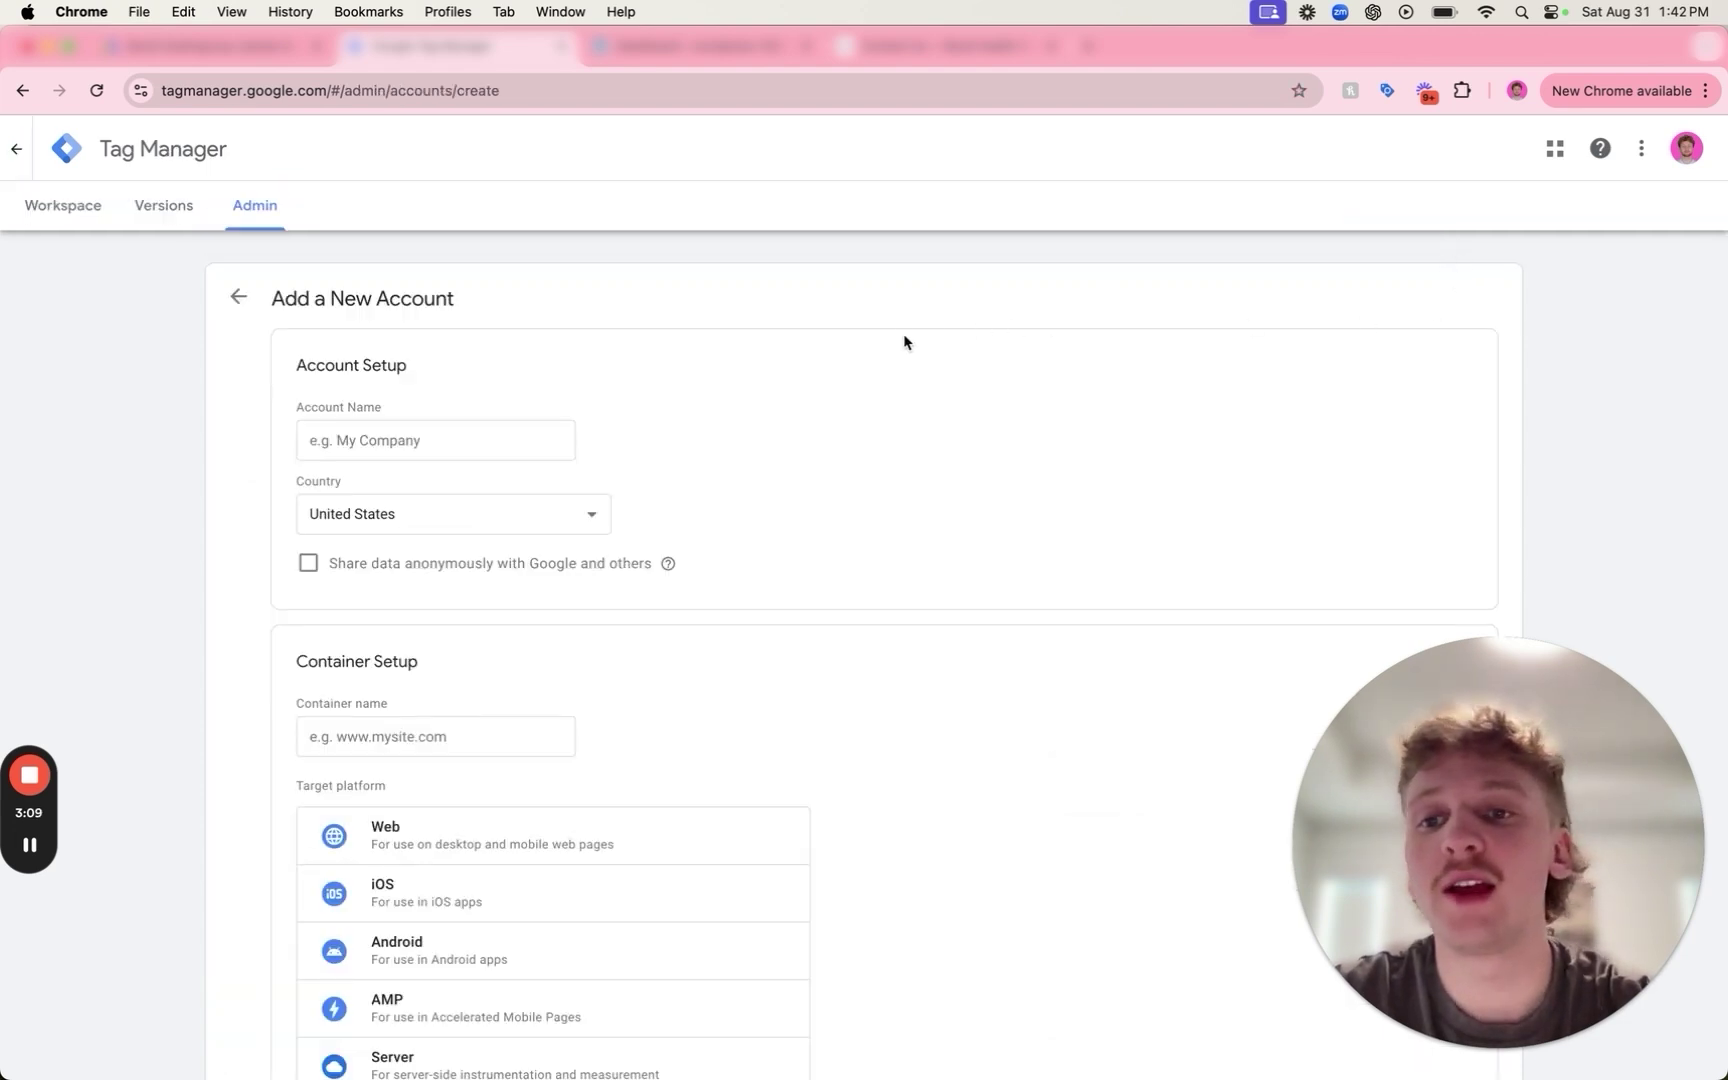
pyautogui.scroll(-1, 903, 423)
pyautogui.scroll(-1, 903, 423)
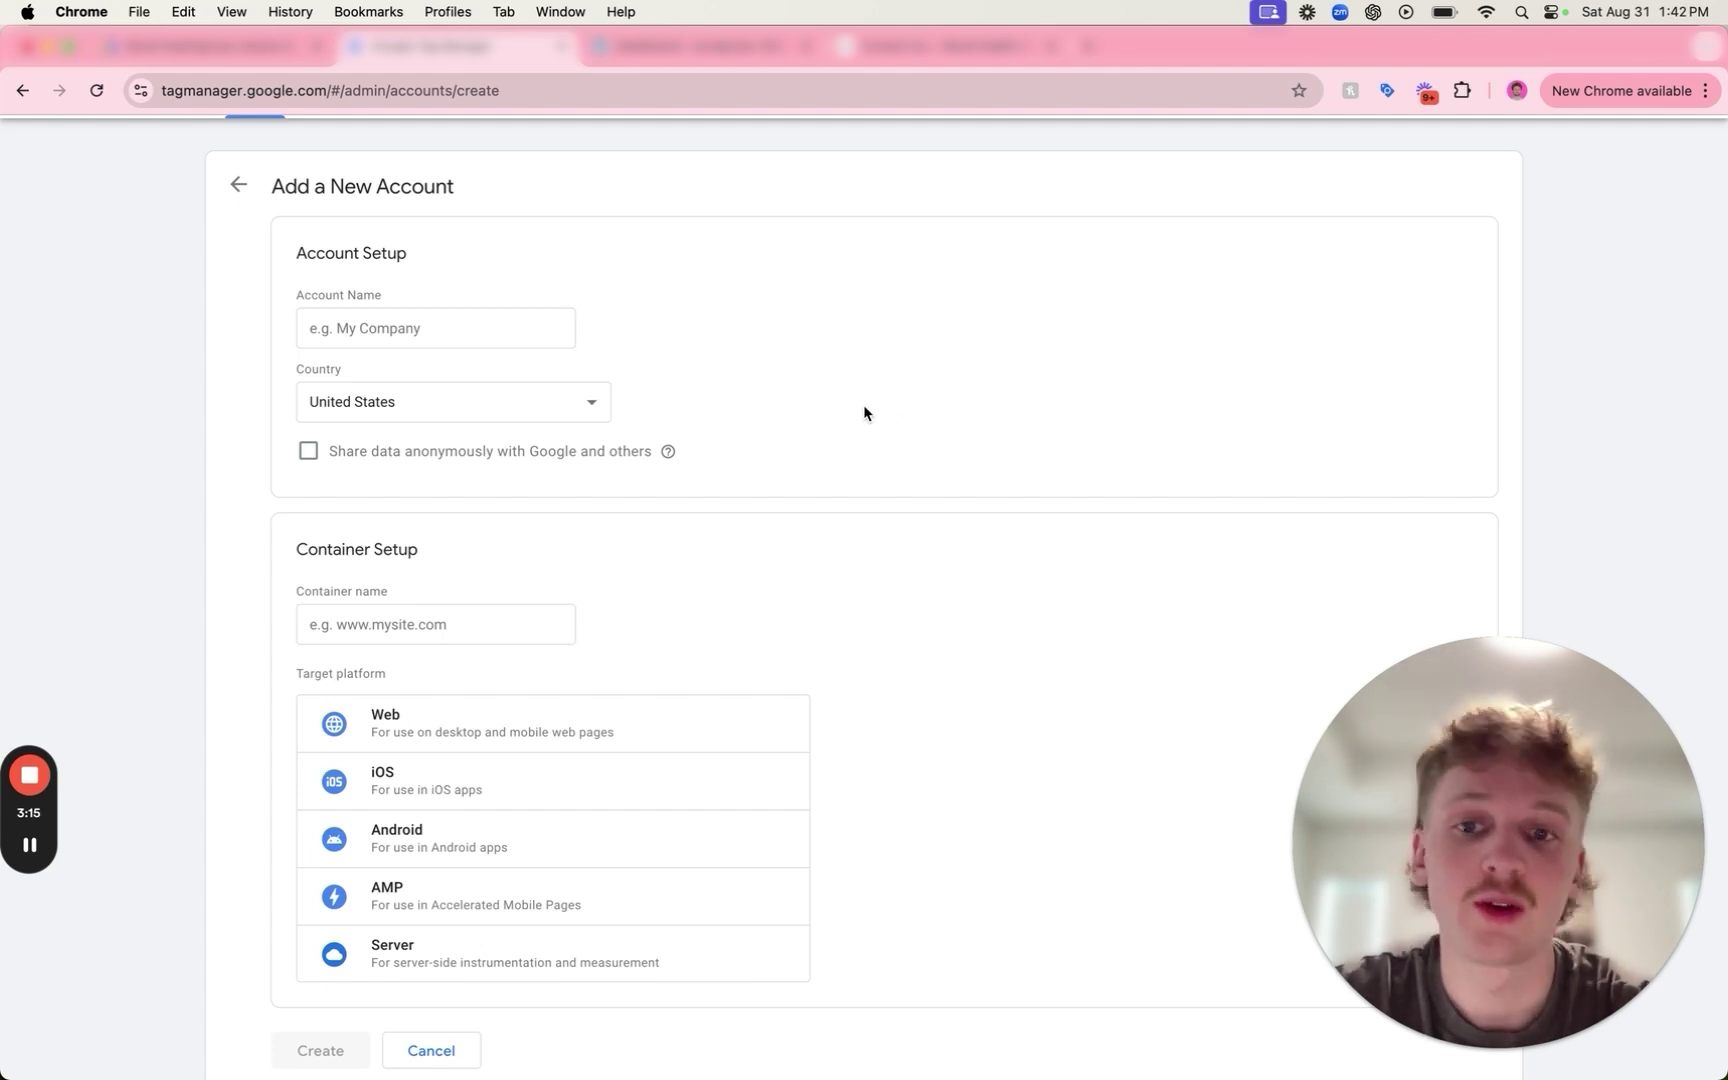
pyautogui.scroll(-2, 860, 460)
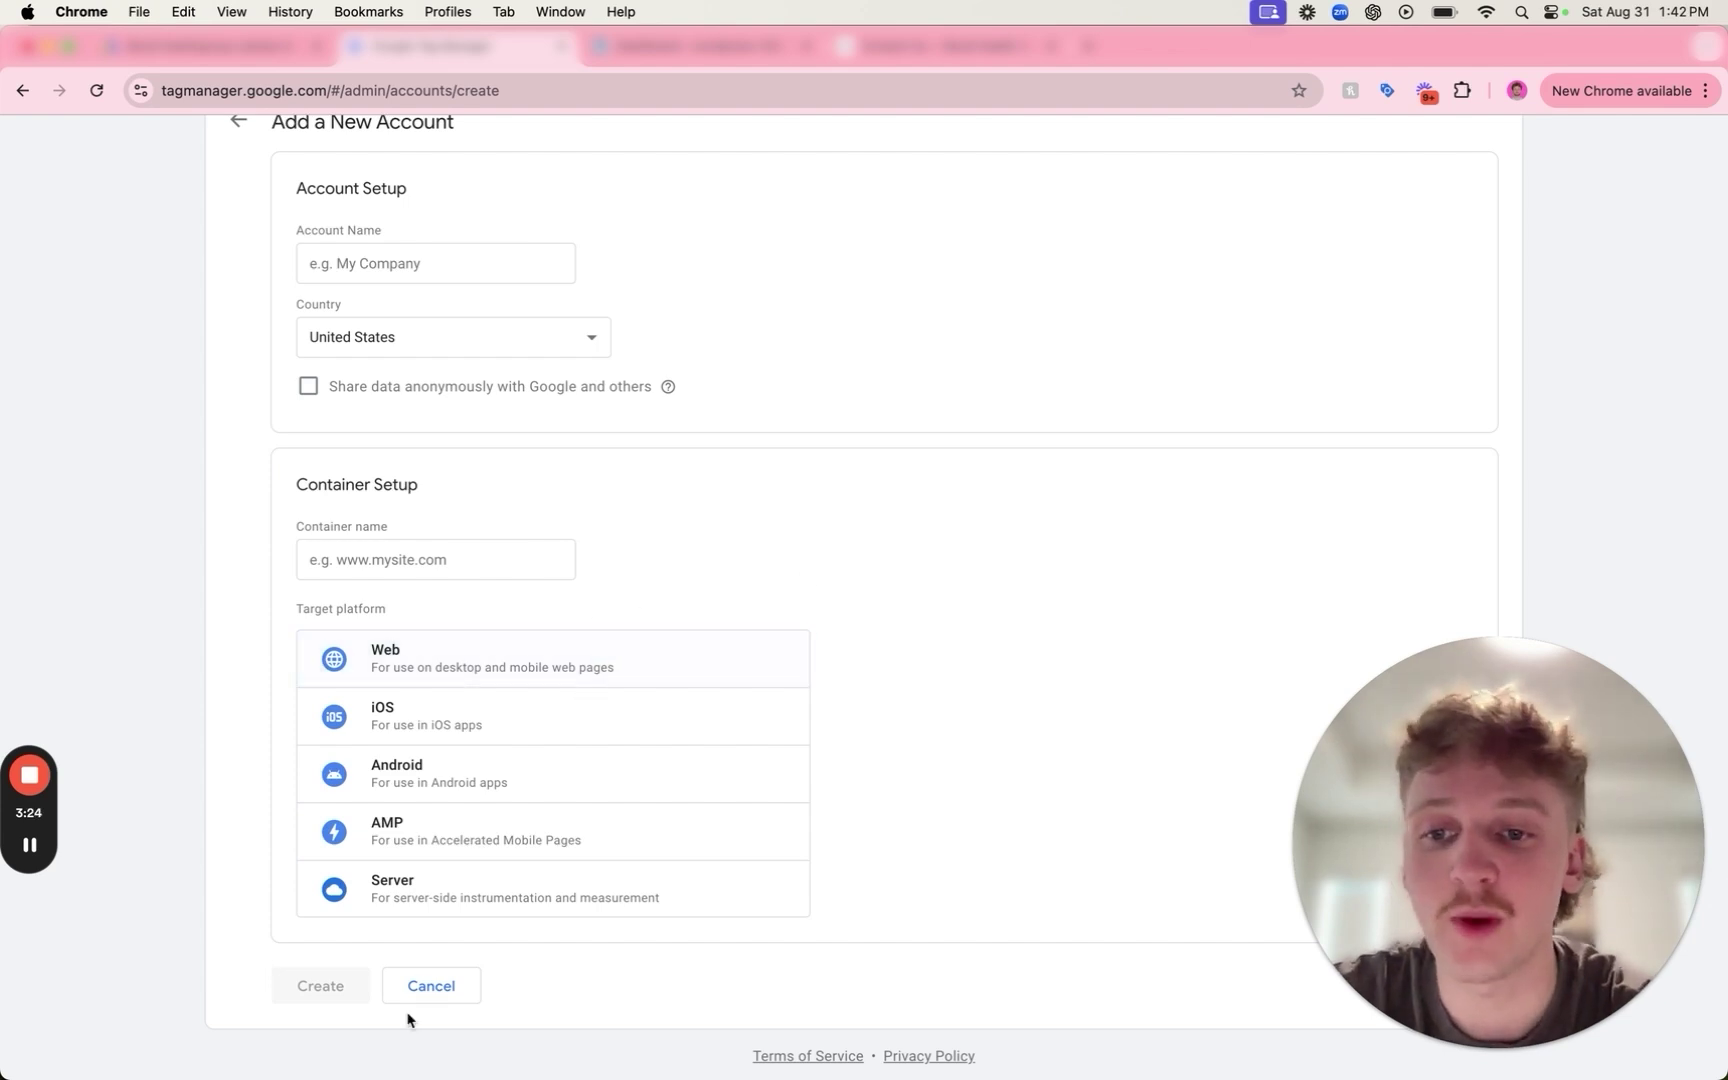
pyautogui.click(447, 987)
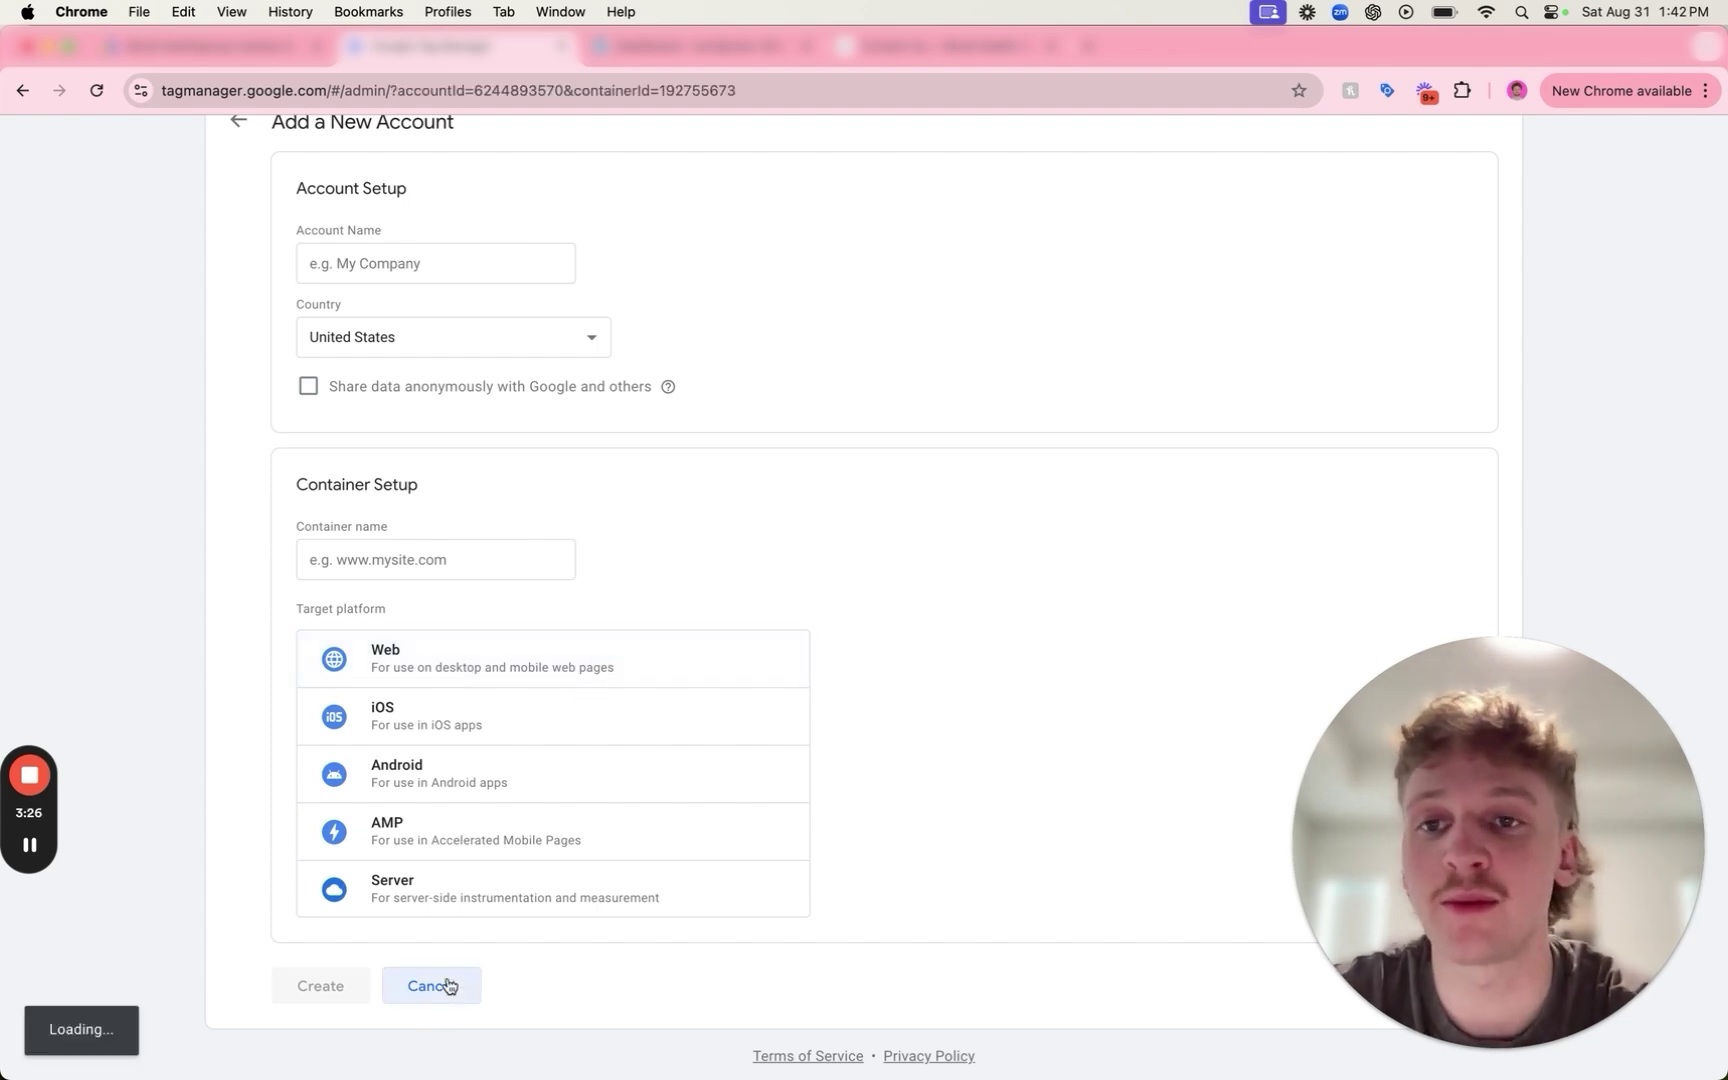
# Open the website container's default workspace in Tag Manager and copy the <head> code from its installation instructions.
pyautogui.click(16, 162)
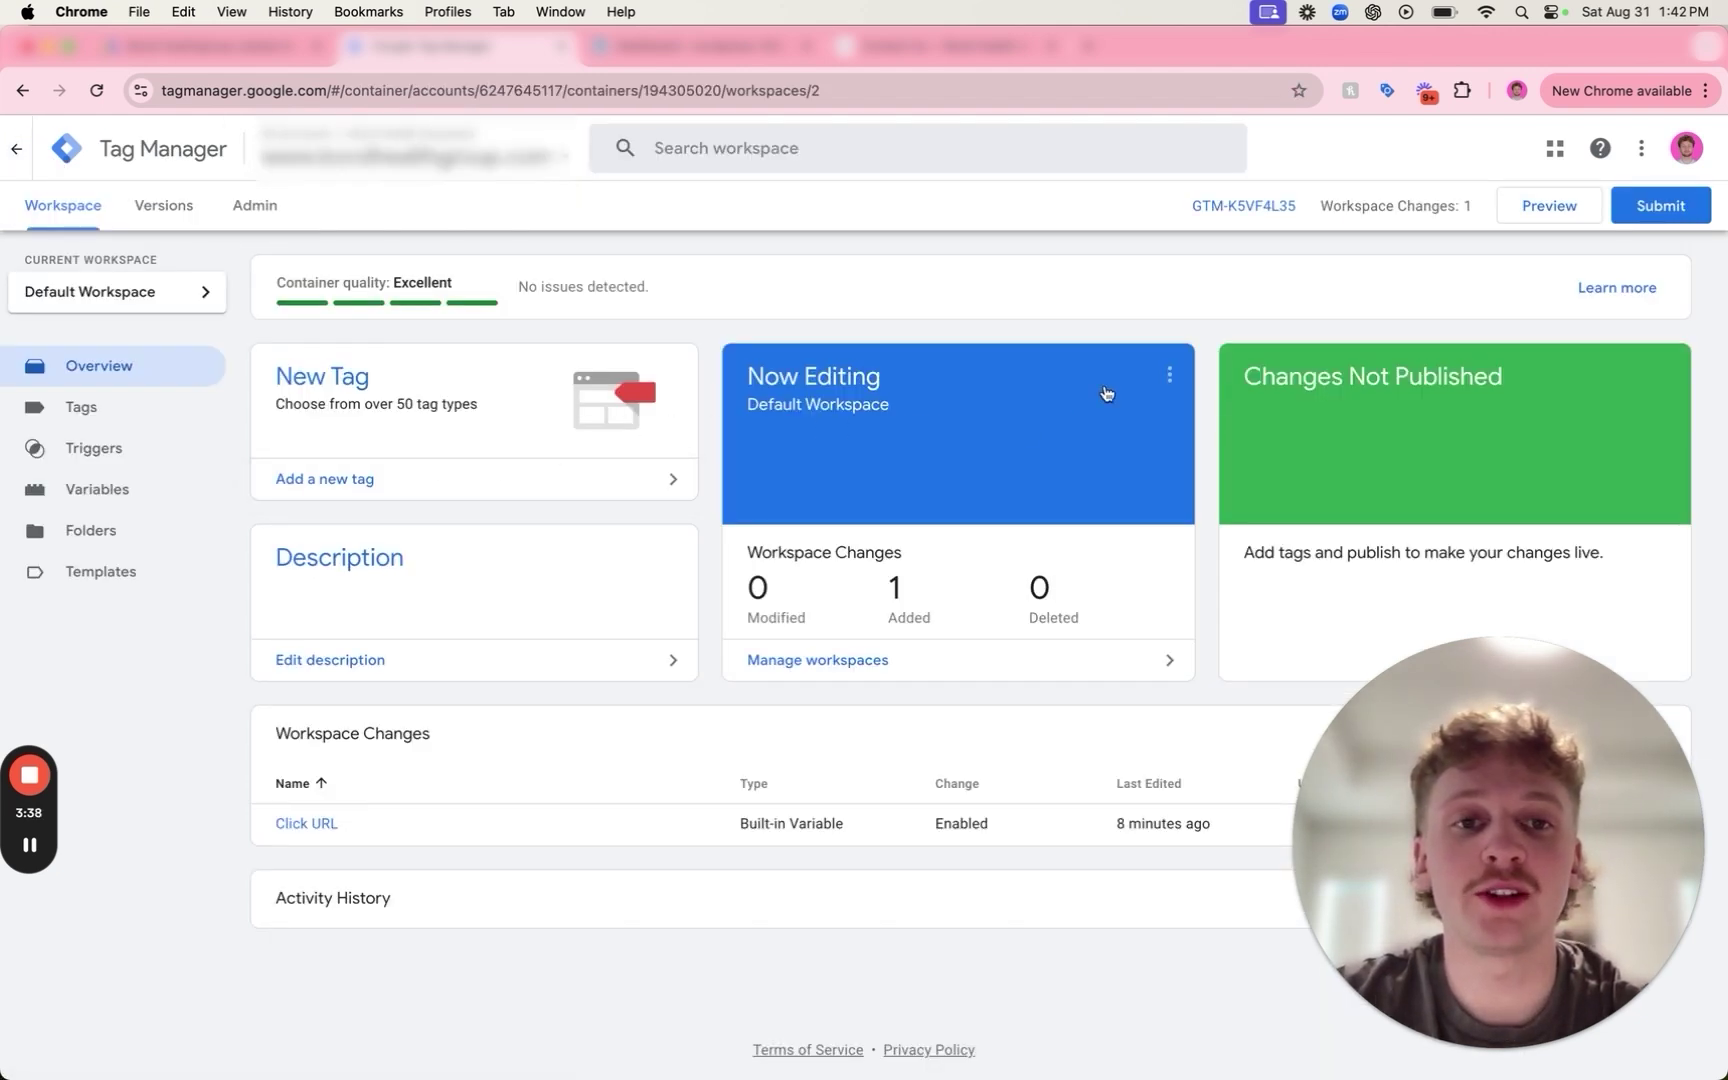
pyautogui.click(1250, 207)
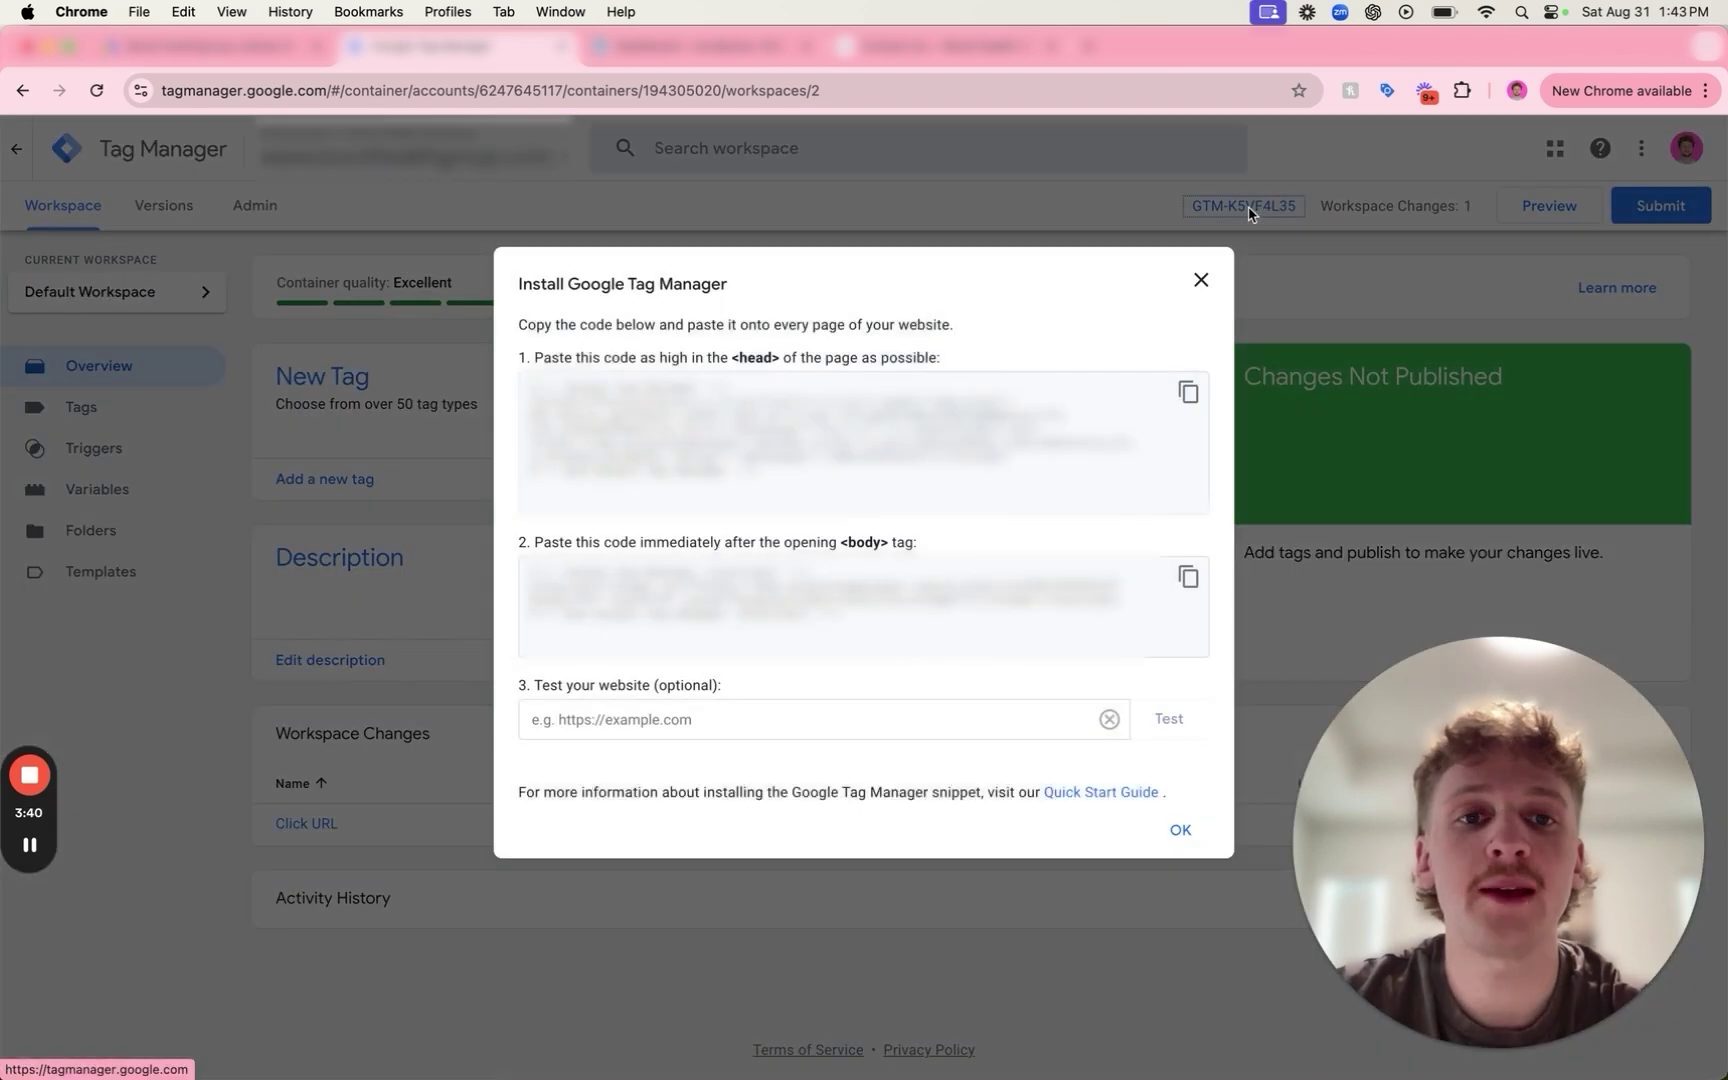
pyautogui.click(1187, 392)
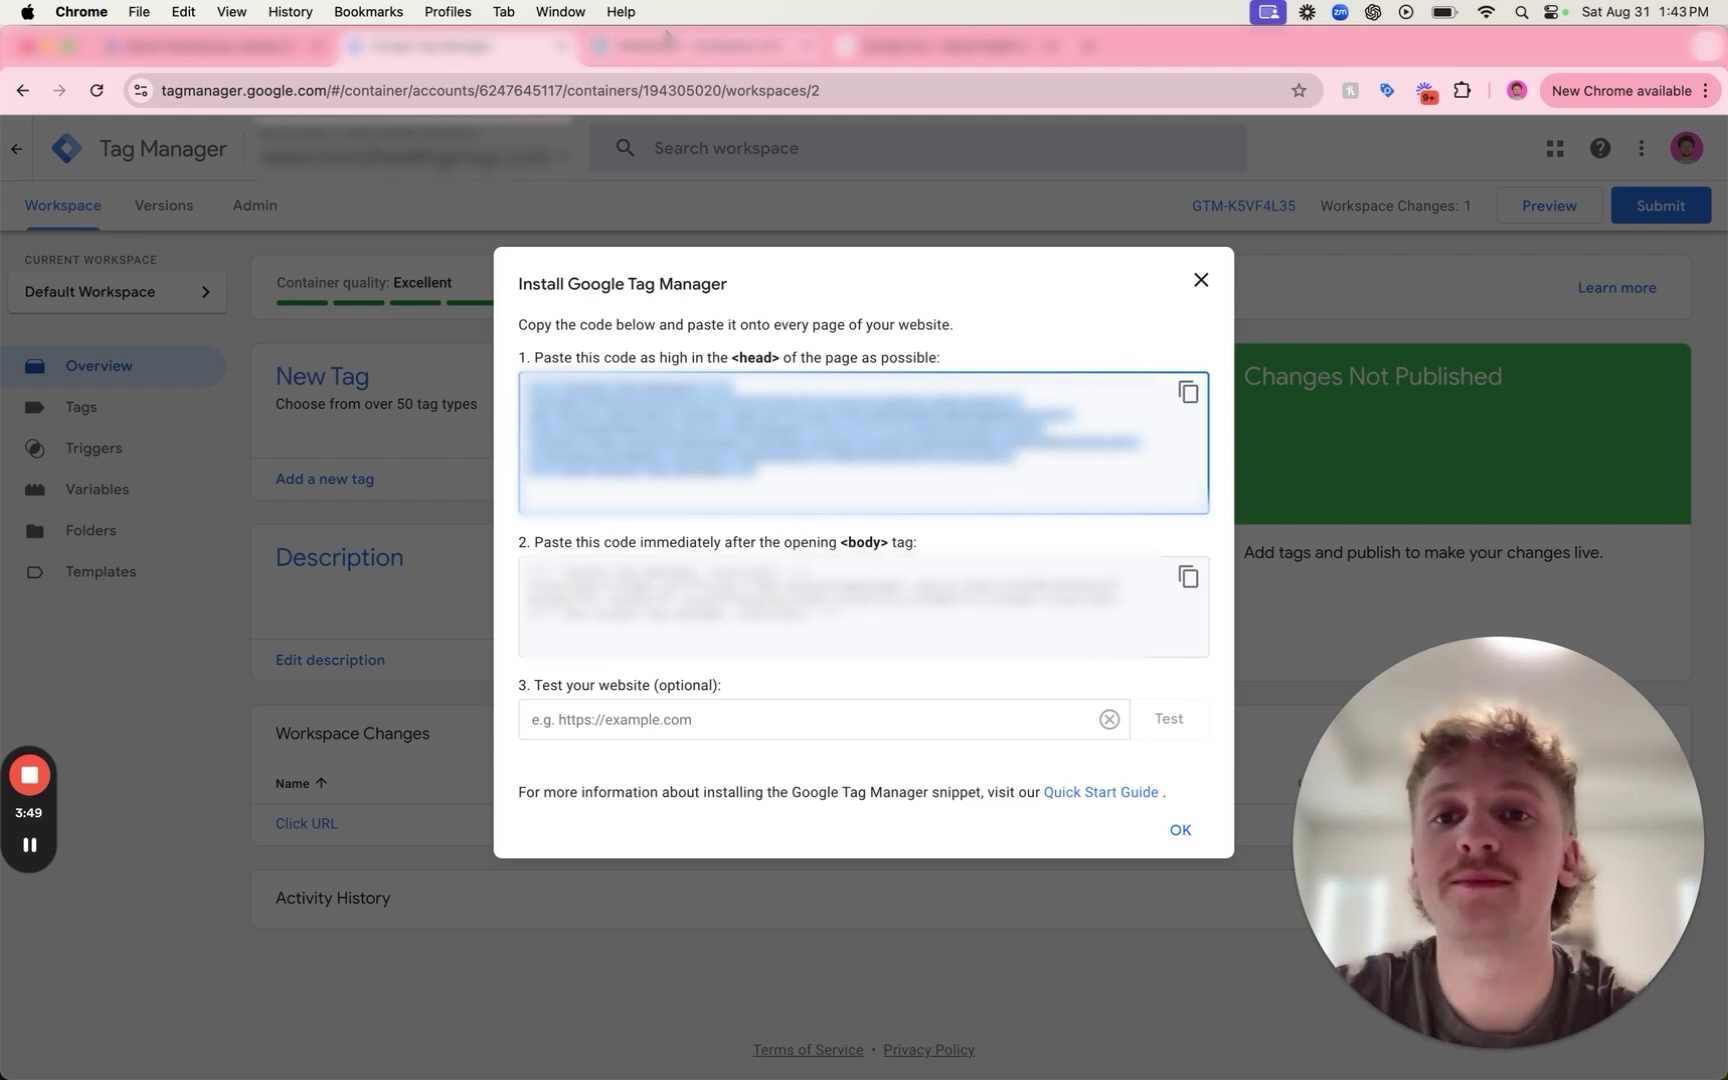
# Switch to the WordPress admin and search the plugins available to add for "hfcm".
pyautogui.click(662, 63)
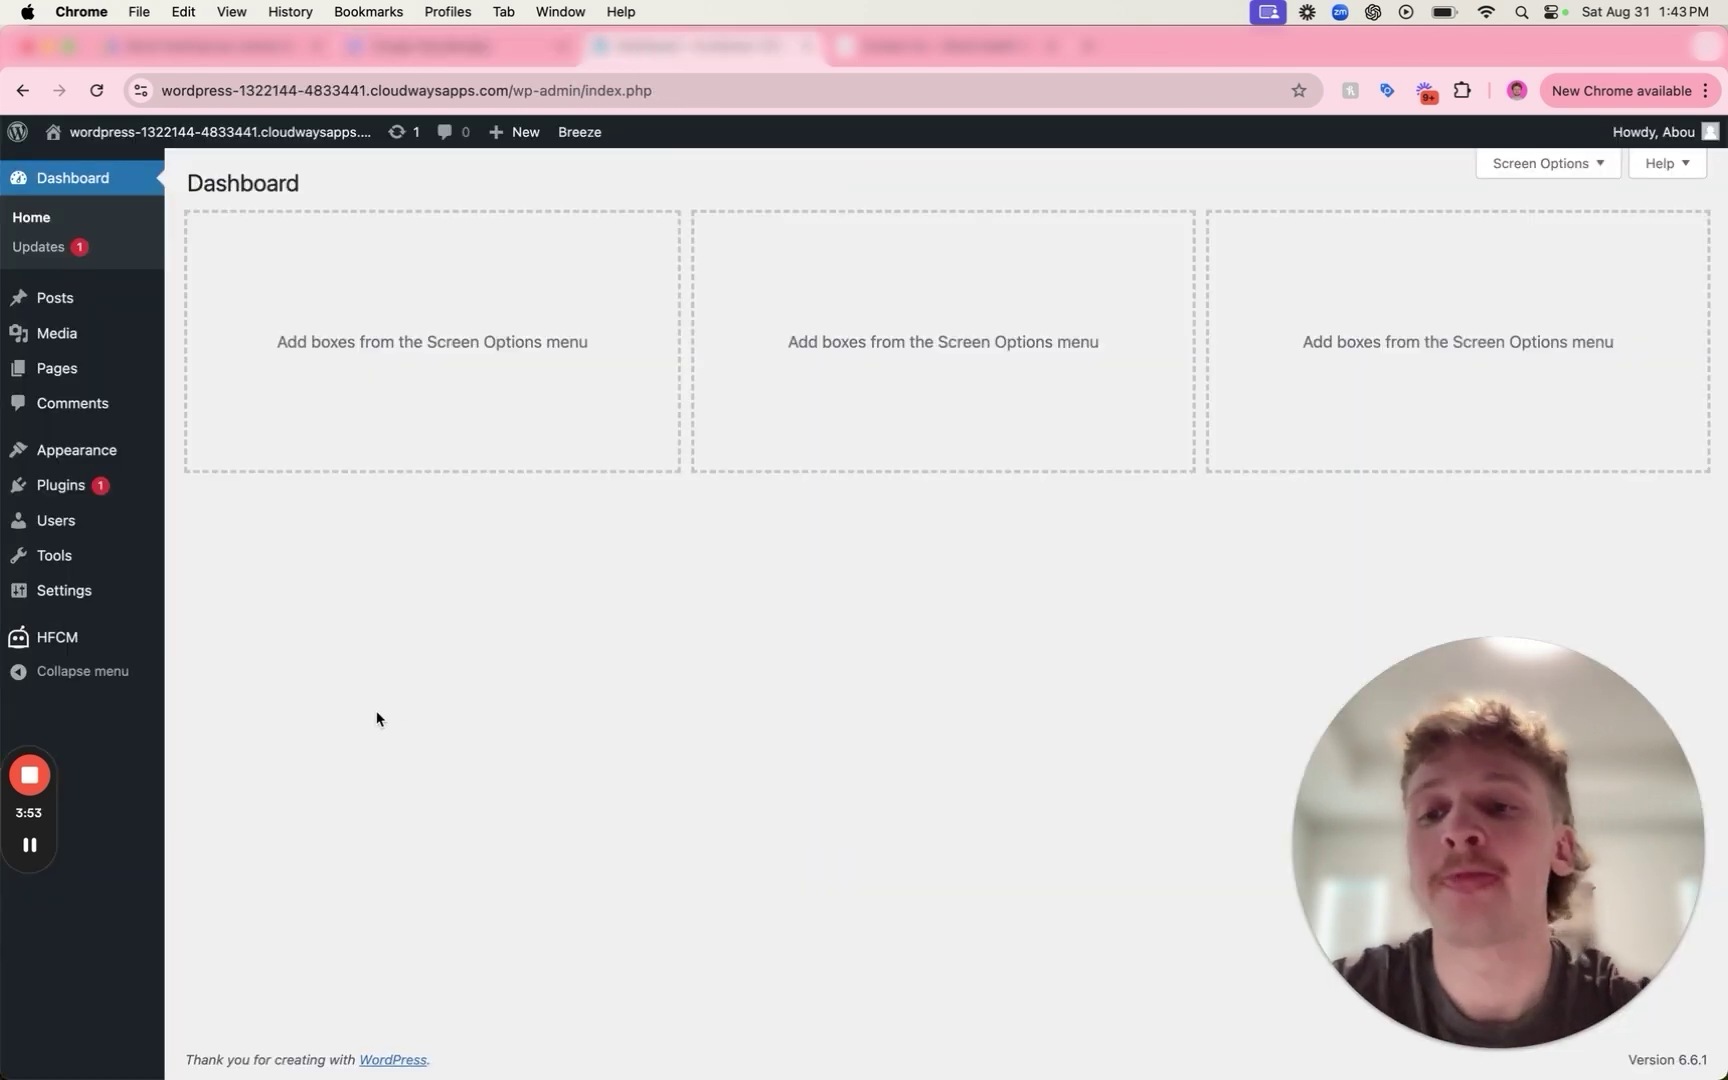
pyautogui.click(116, 486)
pyautogui.click(97, 484)
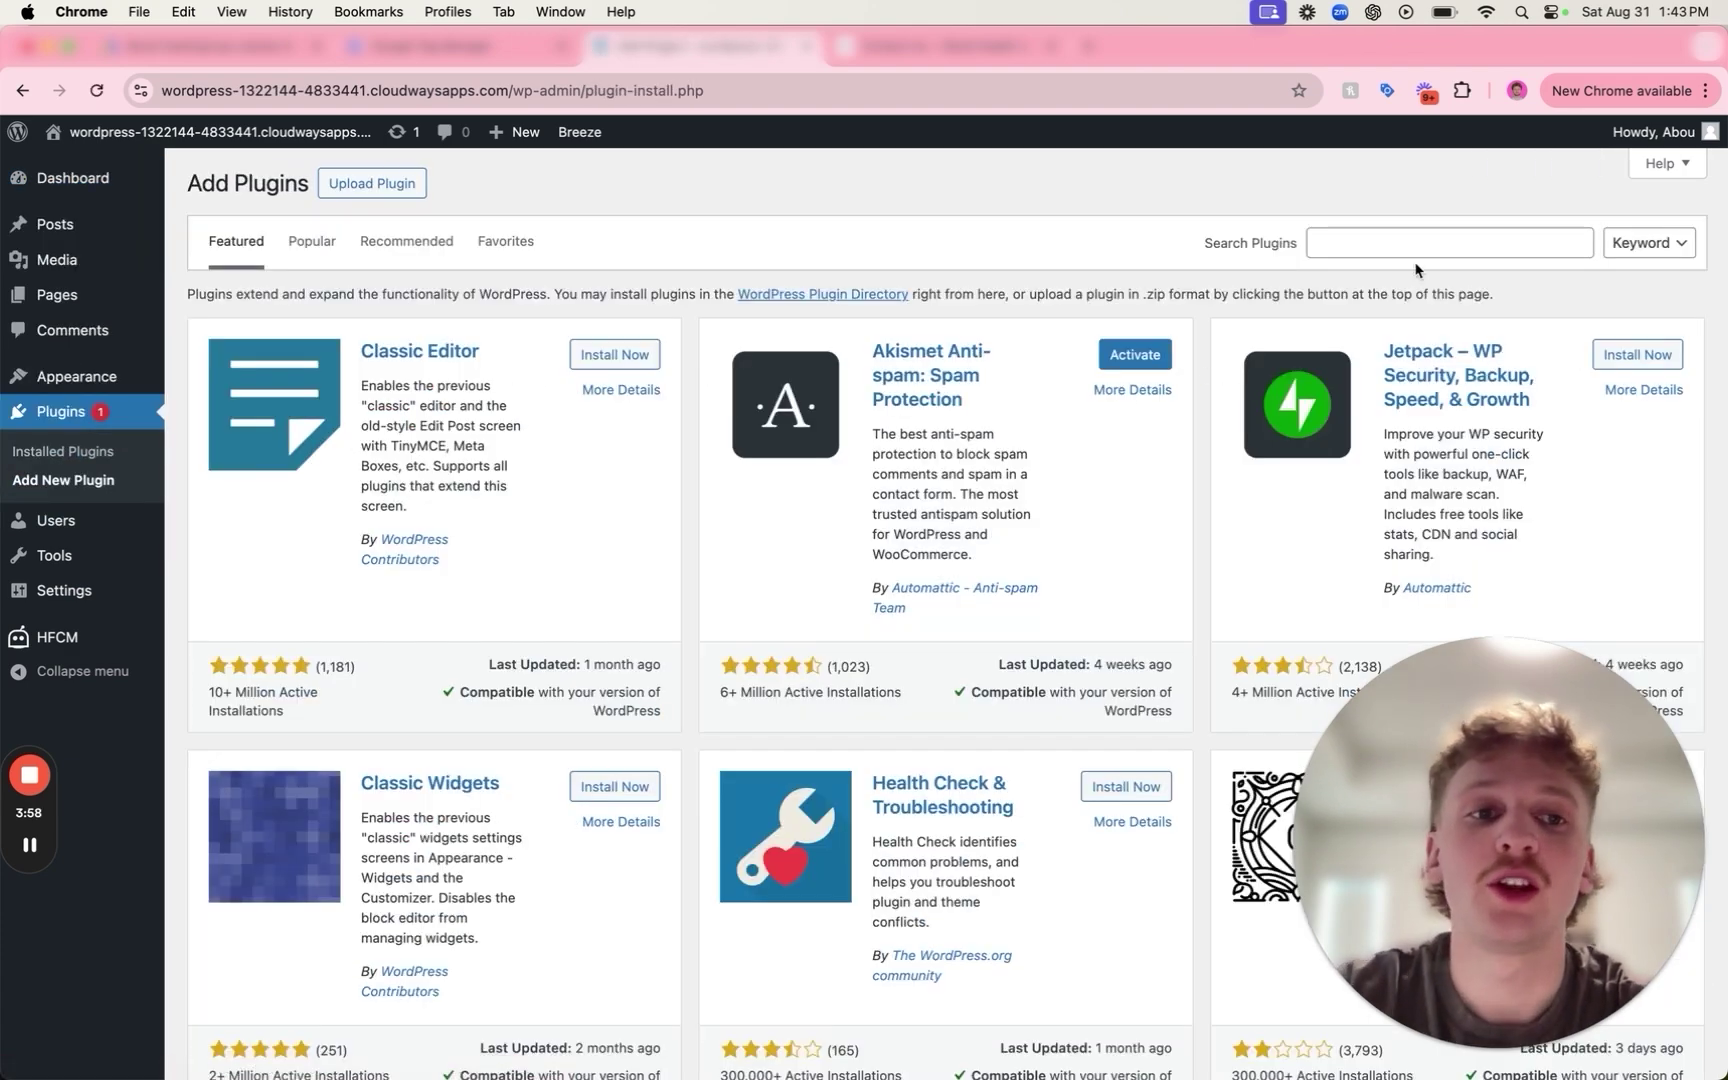
pyautogui.click(1421, 250)
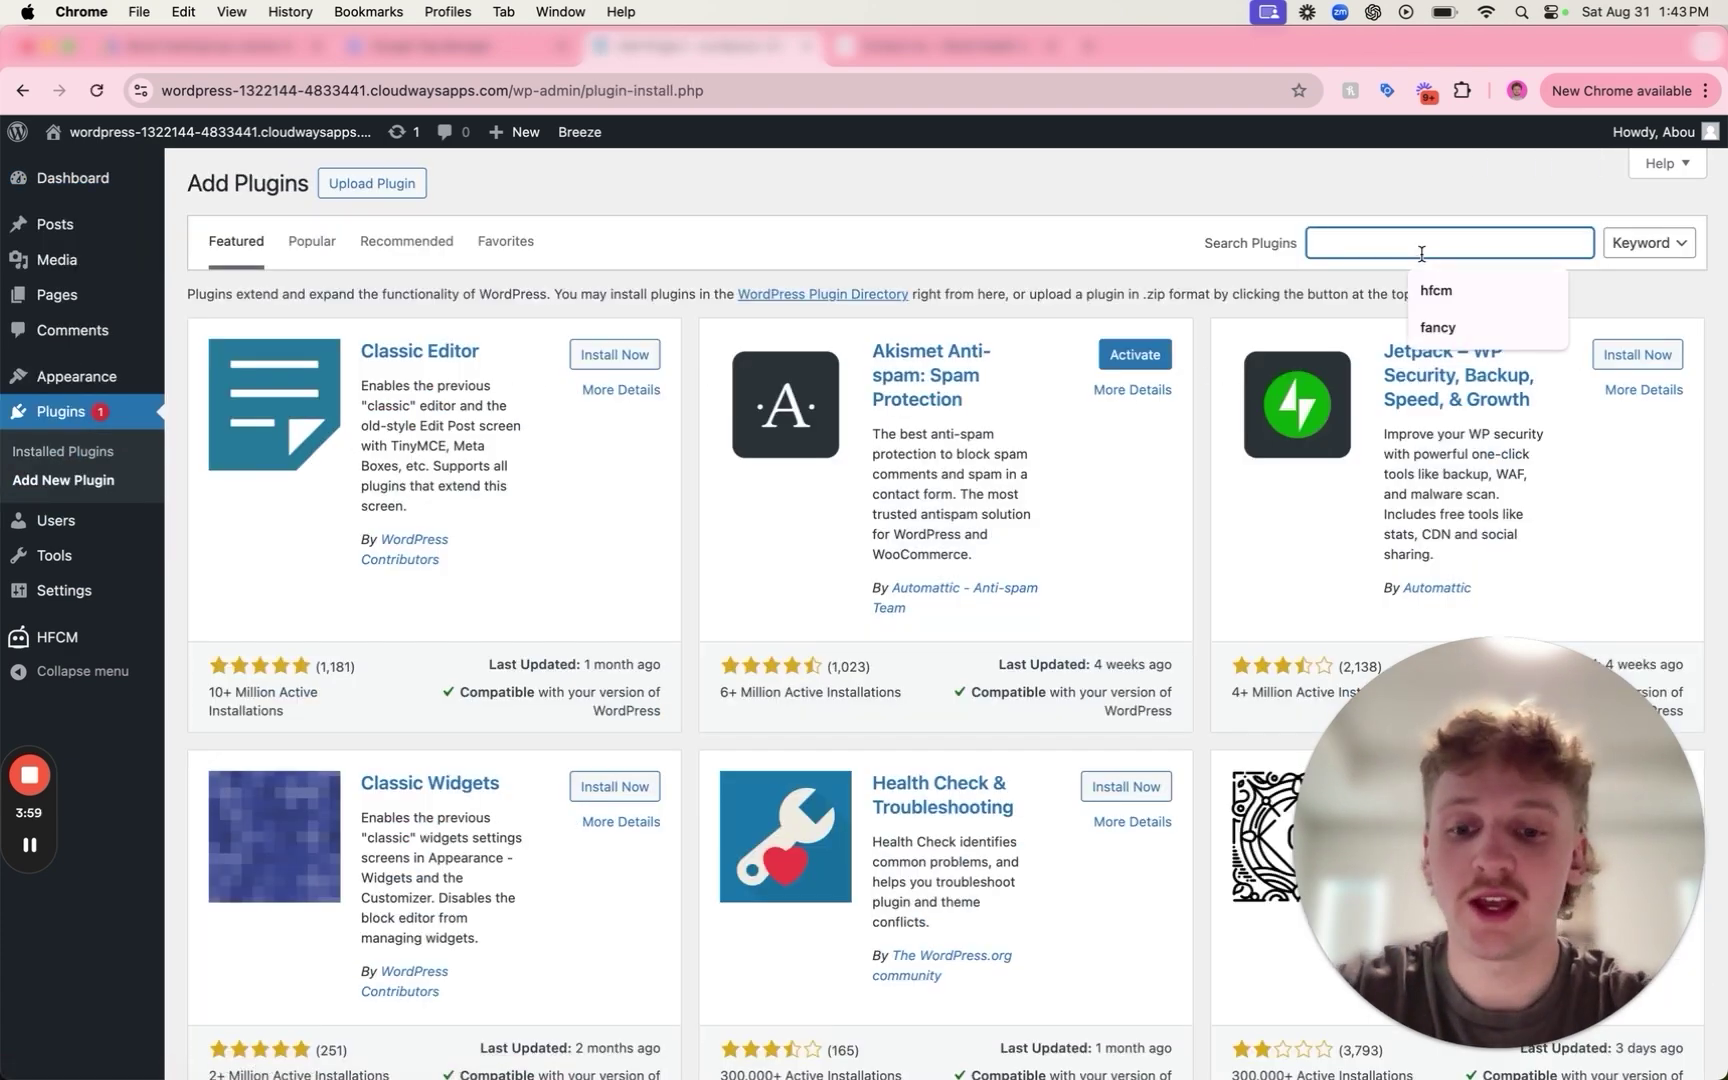
pyautogui.write('hfcm')
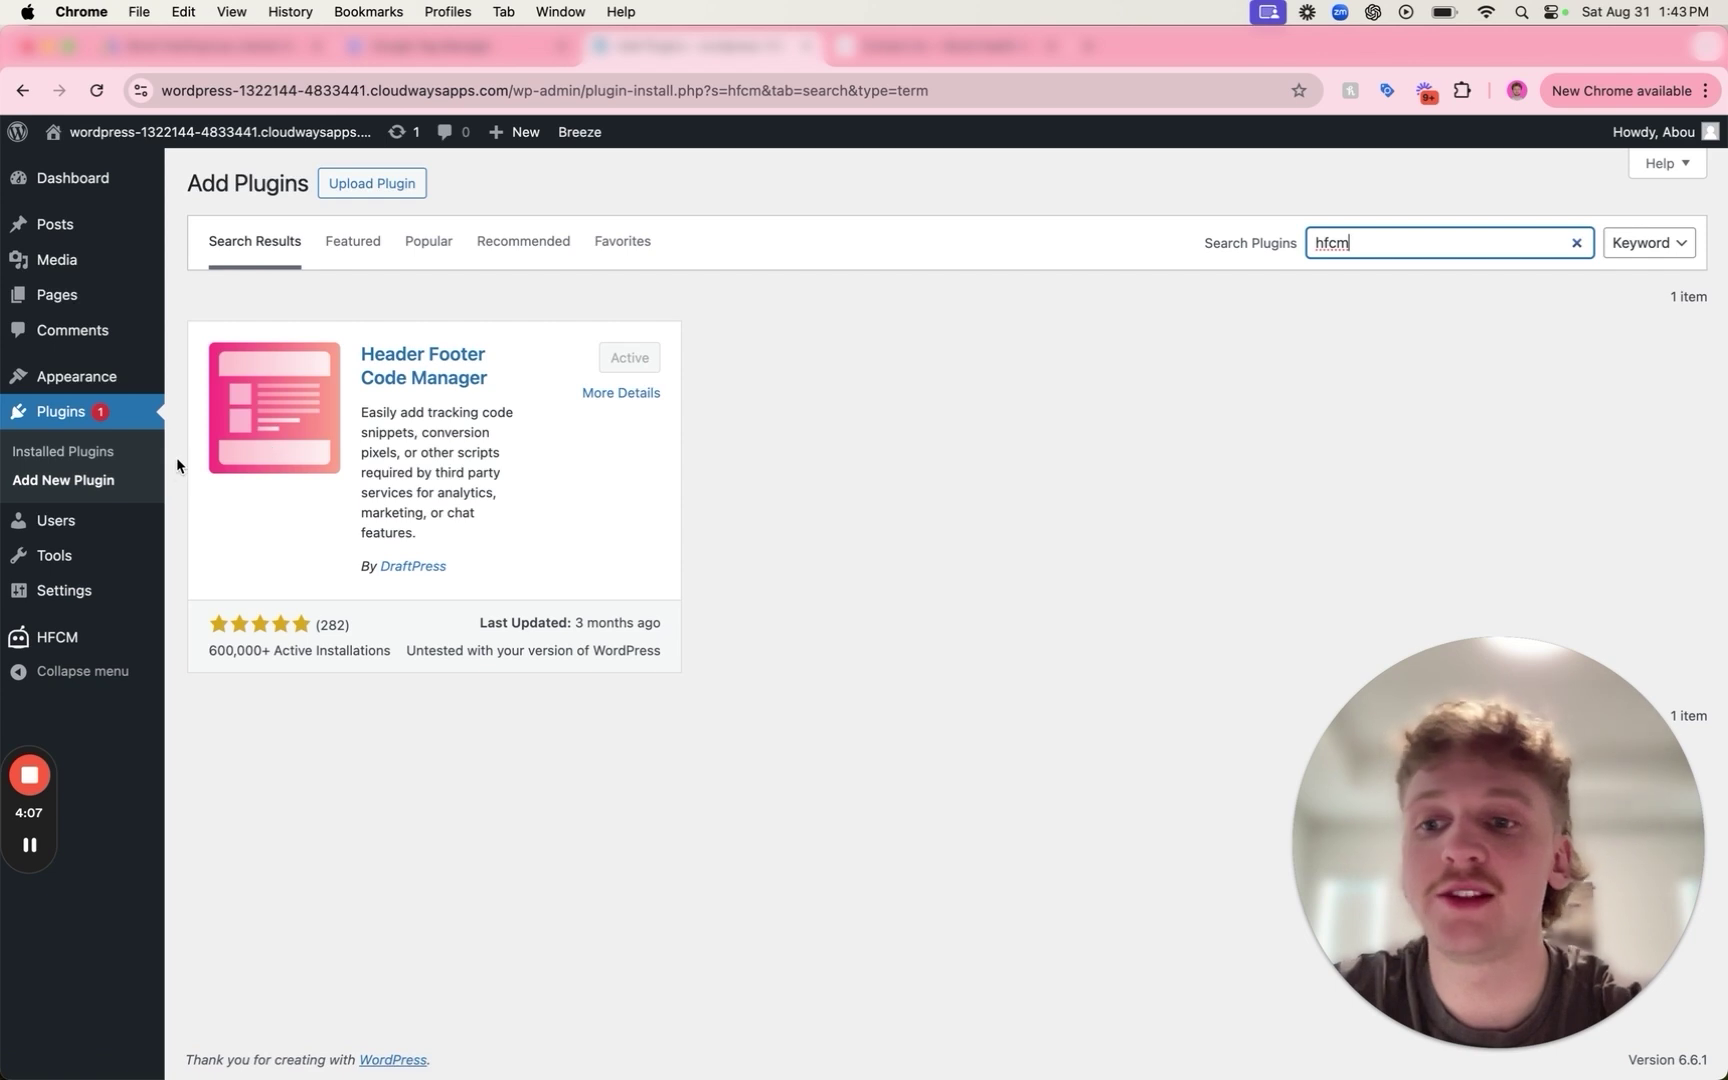
# Draft a new HFCM snippet named "Google Tag Manager" and paste the copied <head> code into it.
pyautogui.moveTo(83, 643)
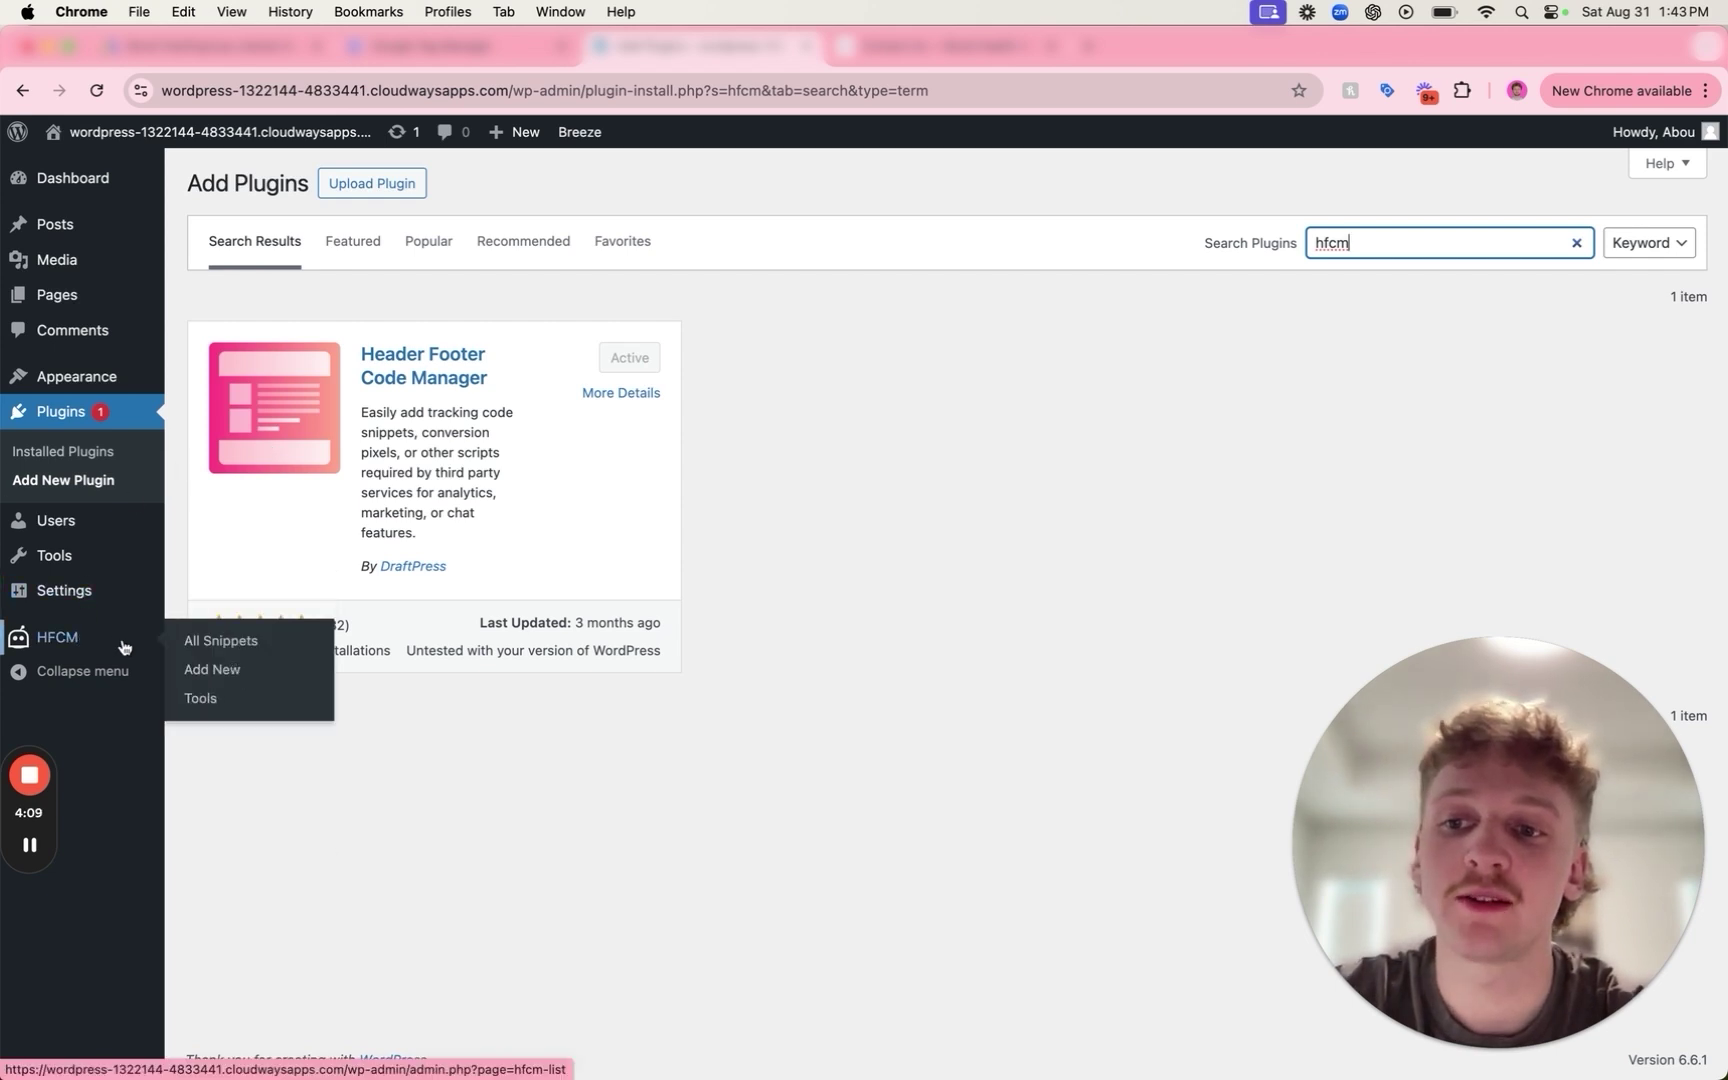
pyautogui.click(212, 669)
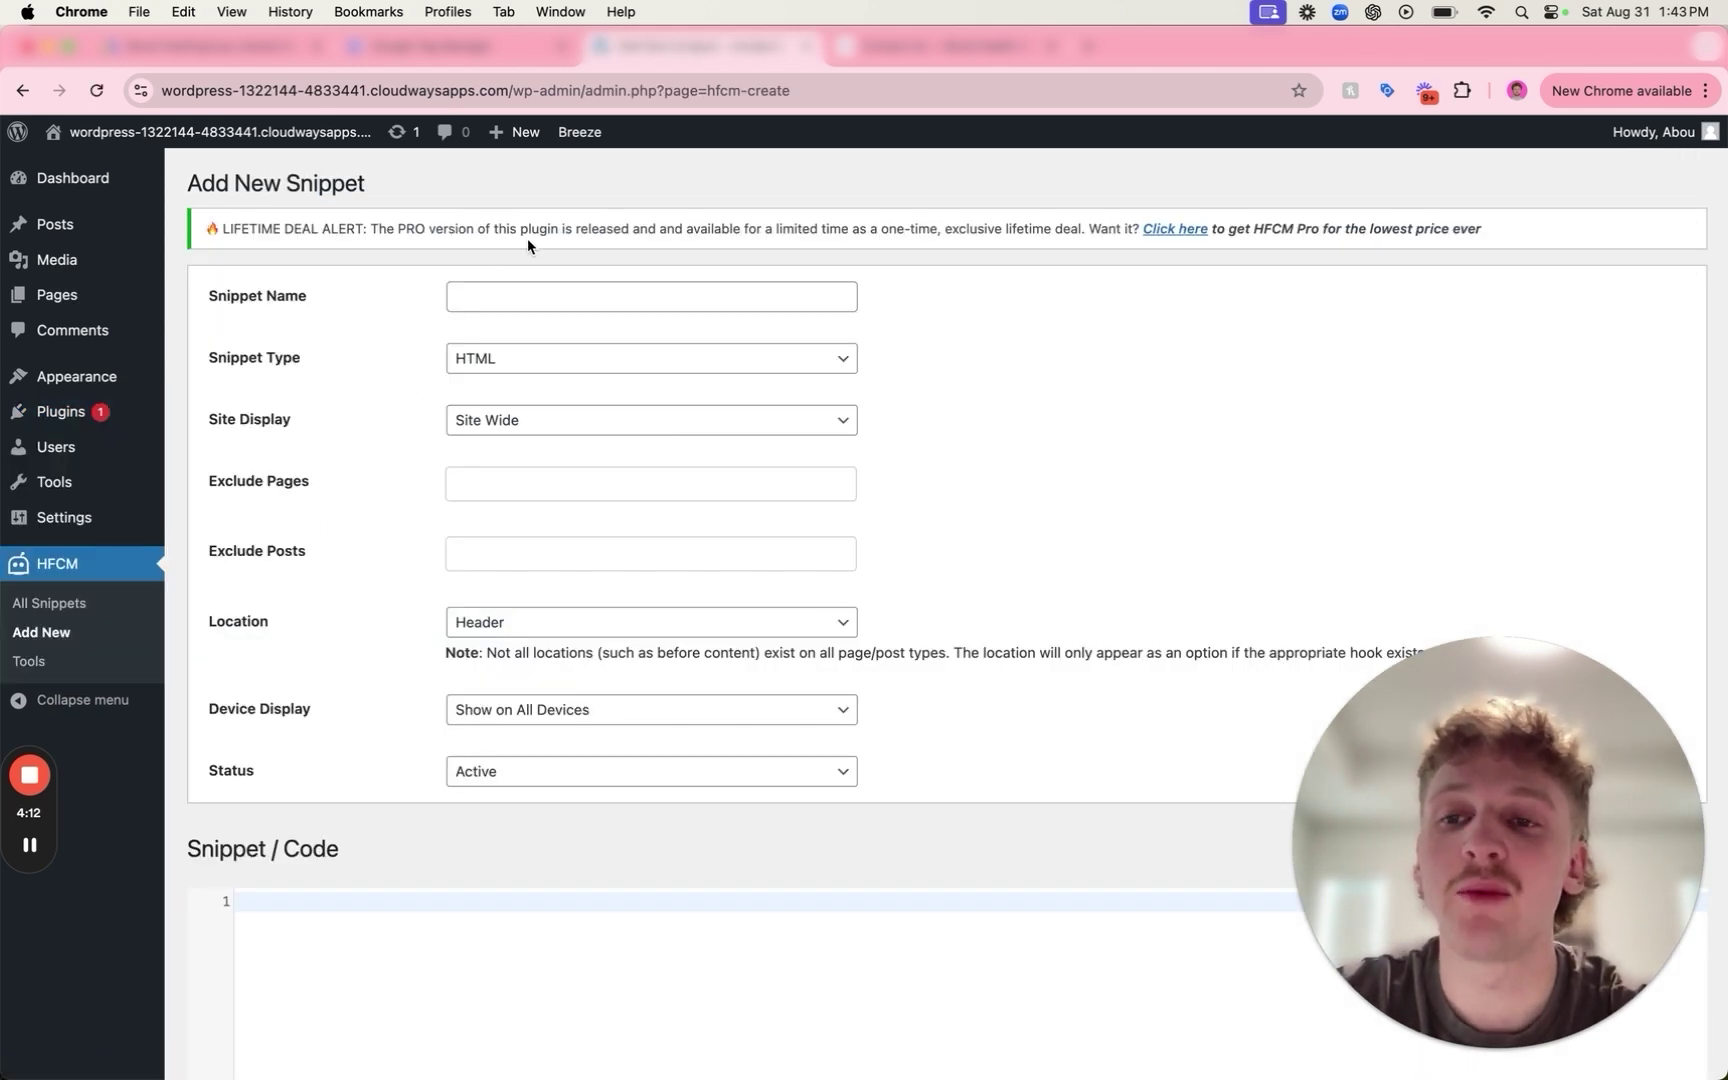
pyautogui.click(549, 288)
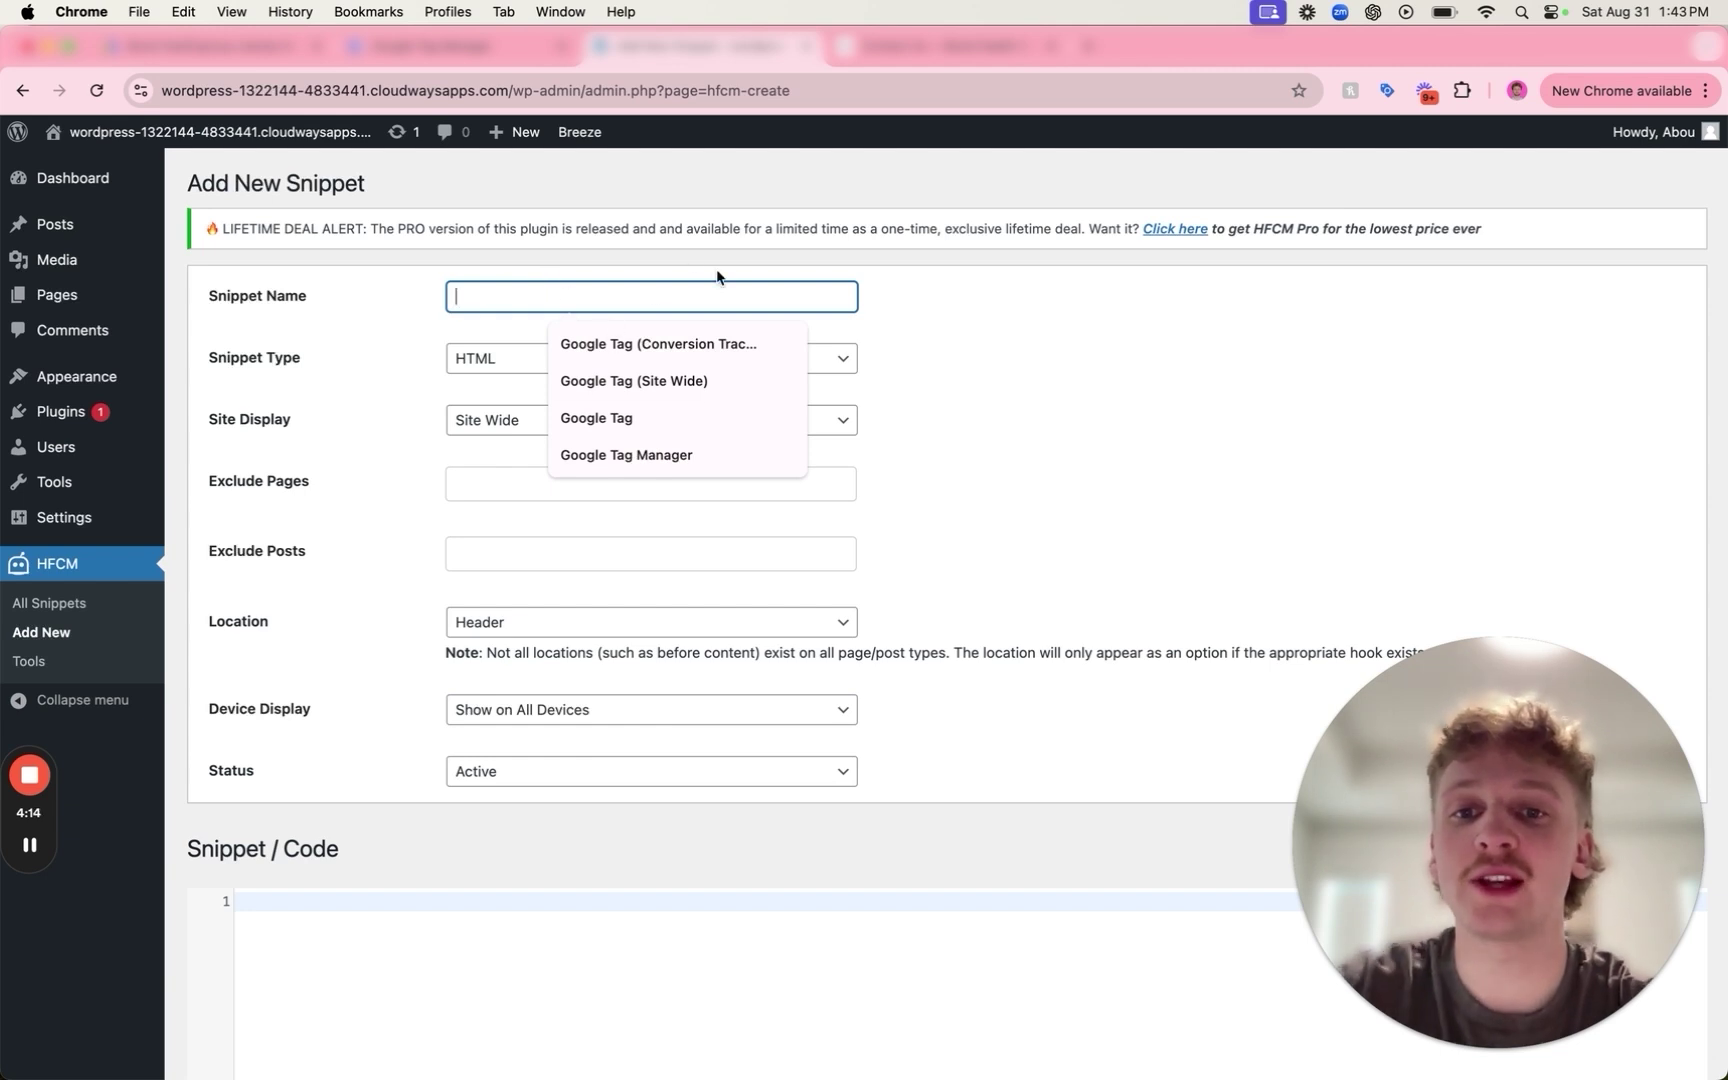
pyautogui.click(686, 454)
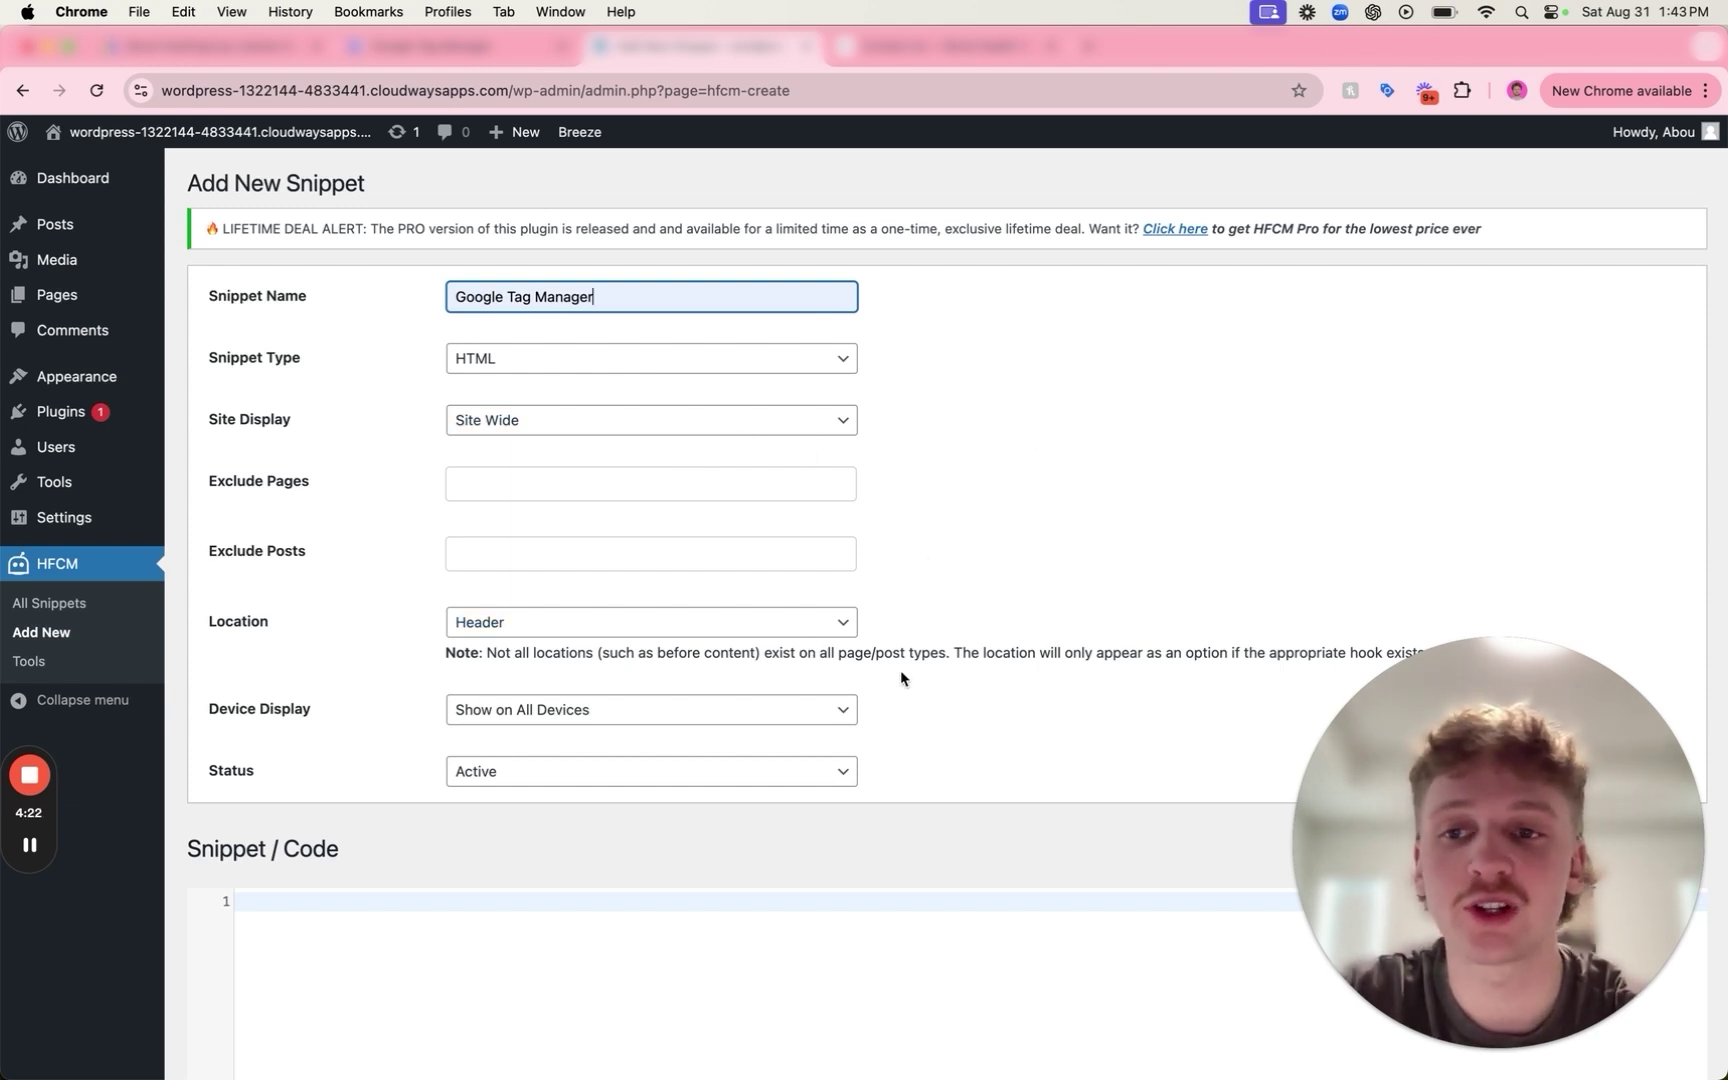
pyautogui.scroll(-4, 901, 678)
pyautogui.click(779, 729)
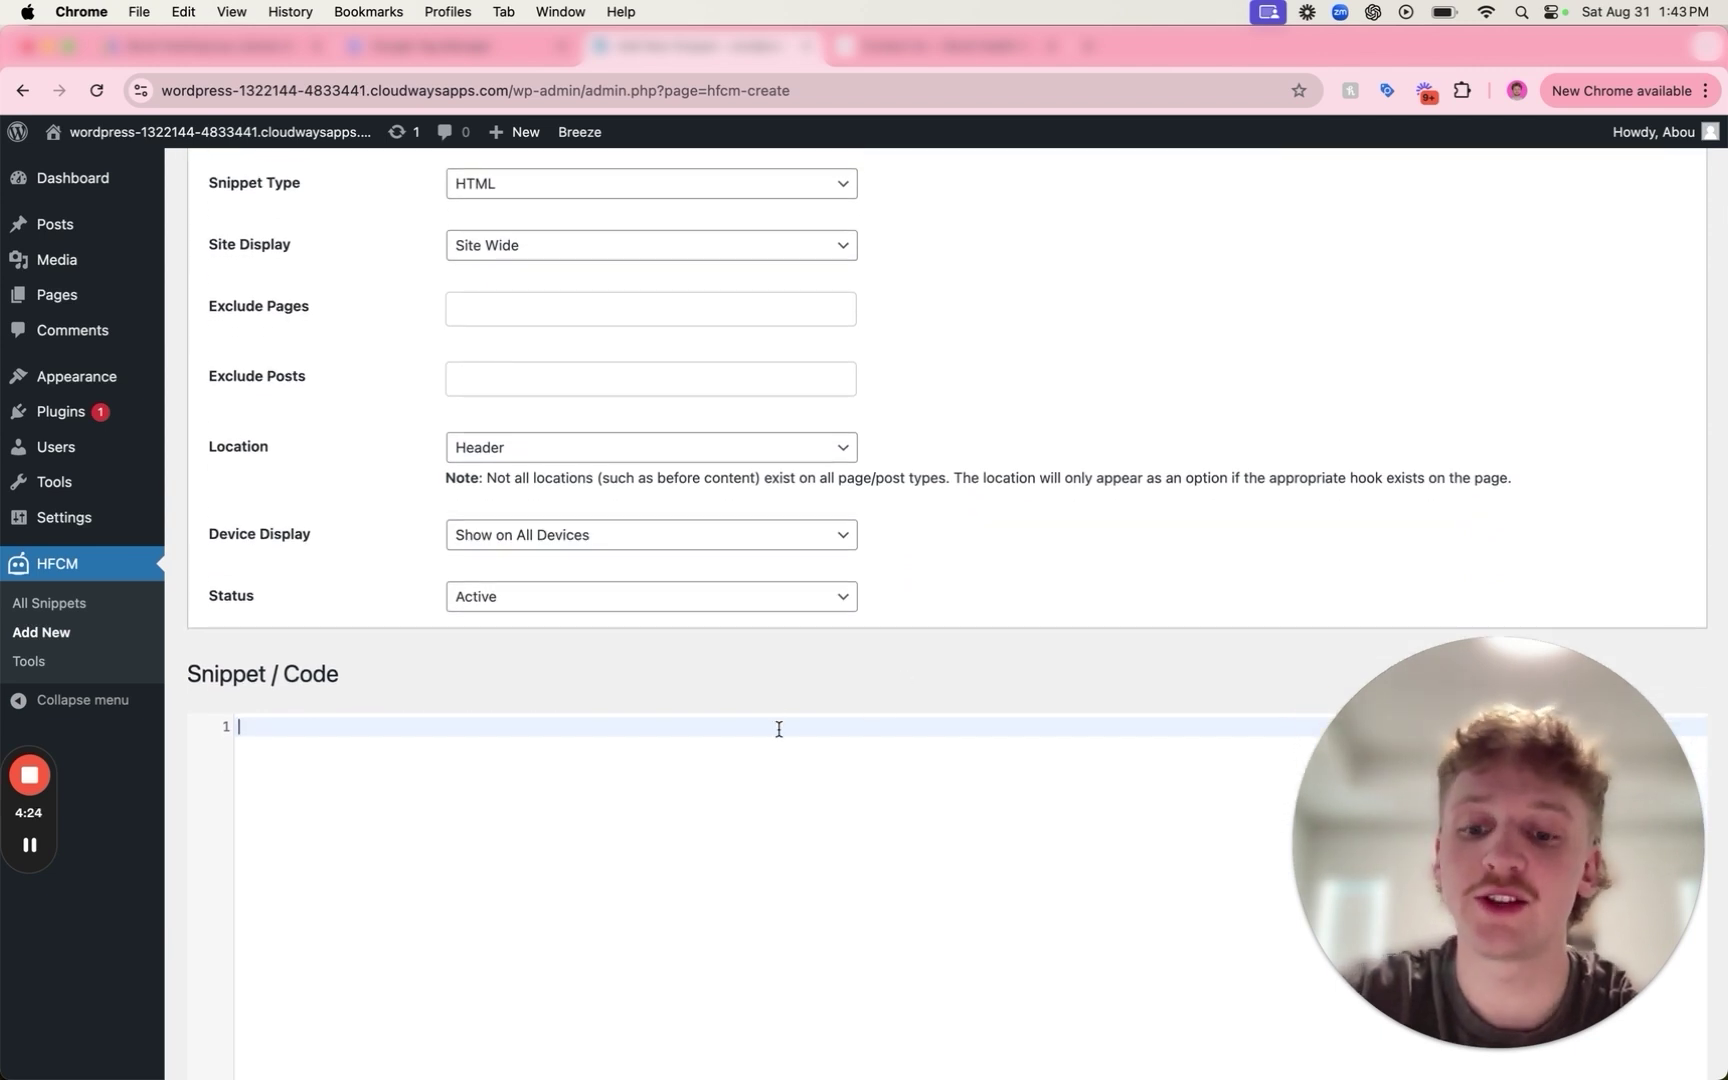
pyautogui.press('super+v')
pyautogui.scroll(-6, 779, 737)
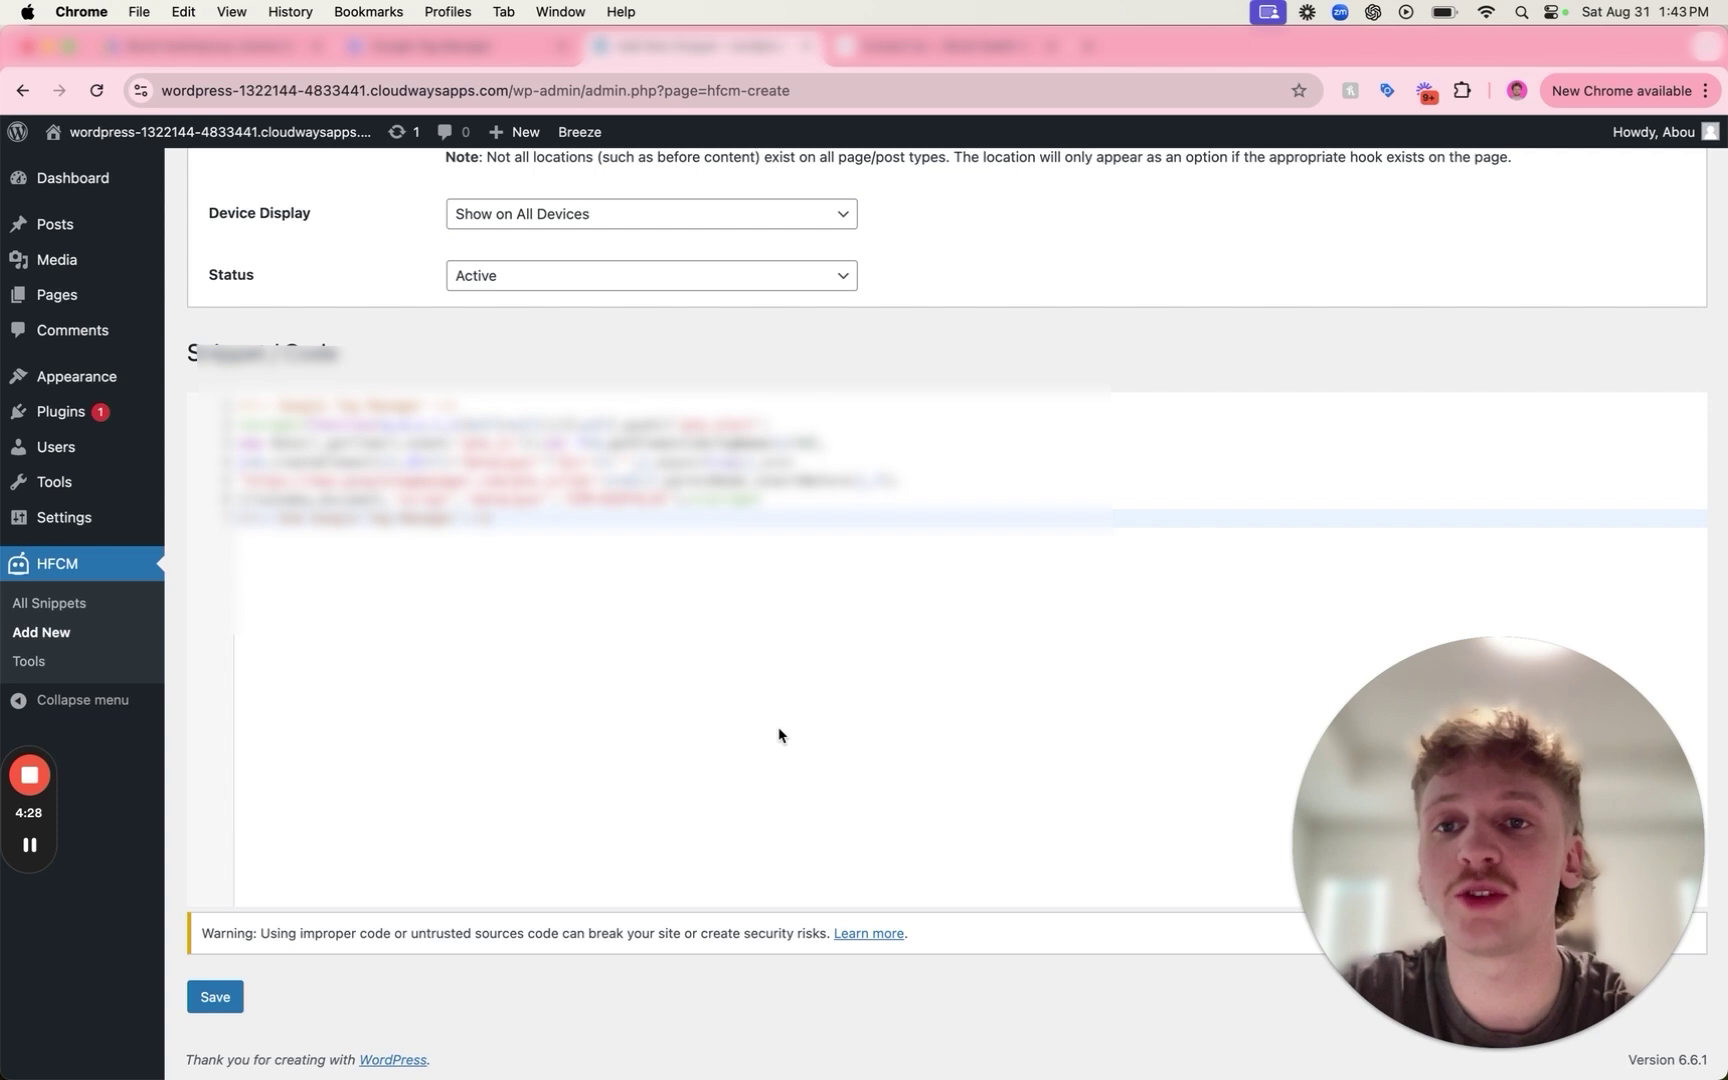
# Examine the <head> and <body> code blocks in Tag Manager's installation instructions.
pyautogui.click(489, 47)
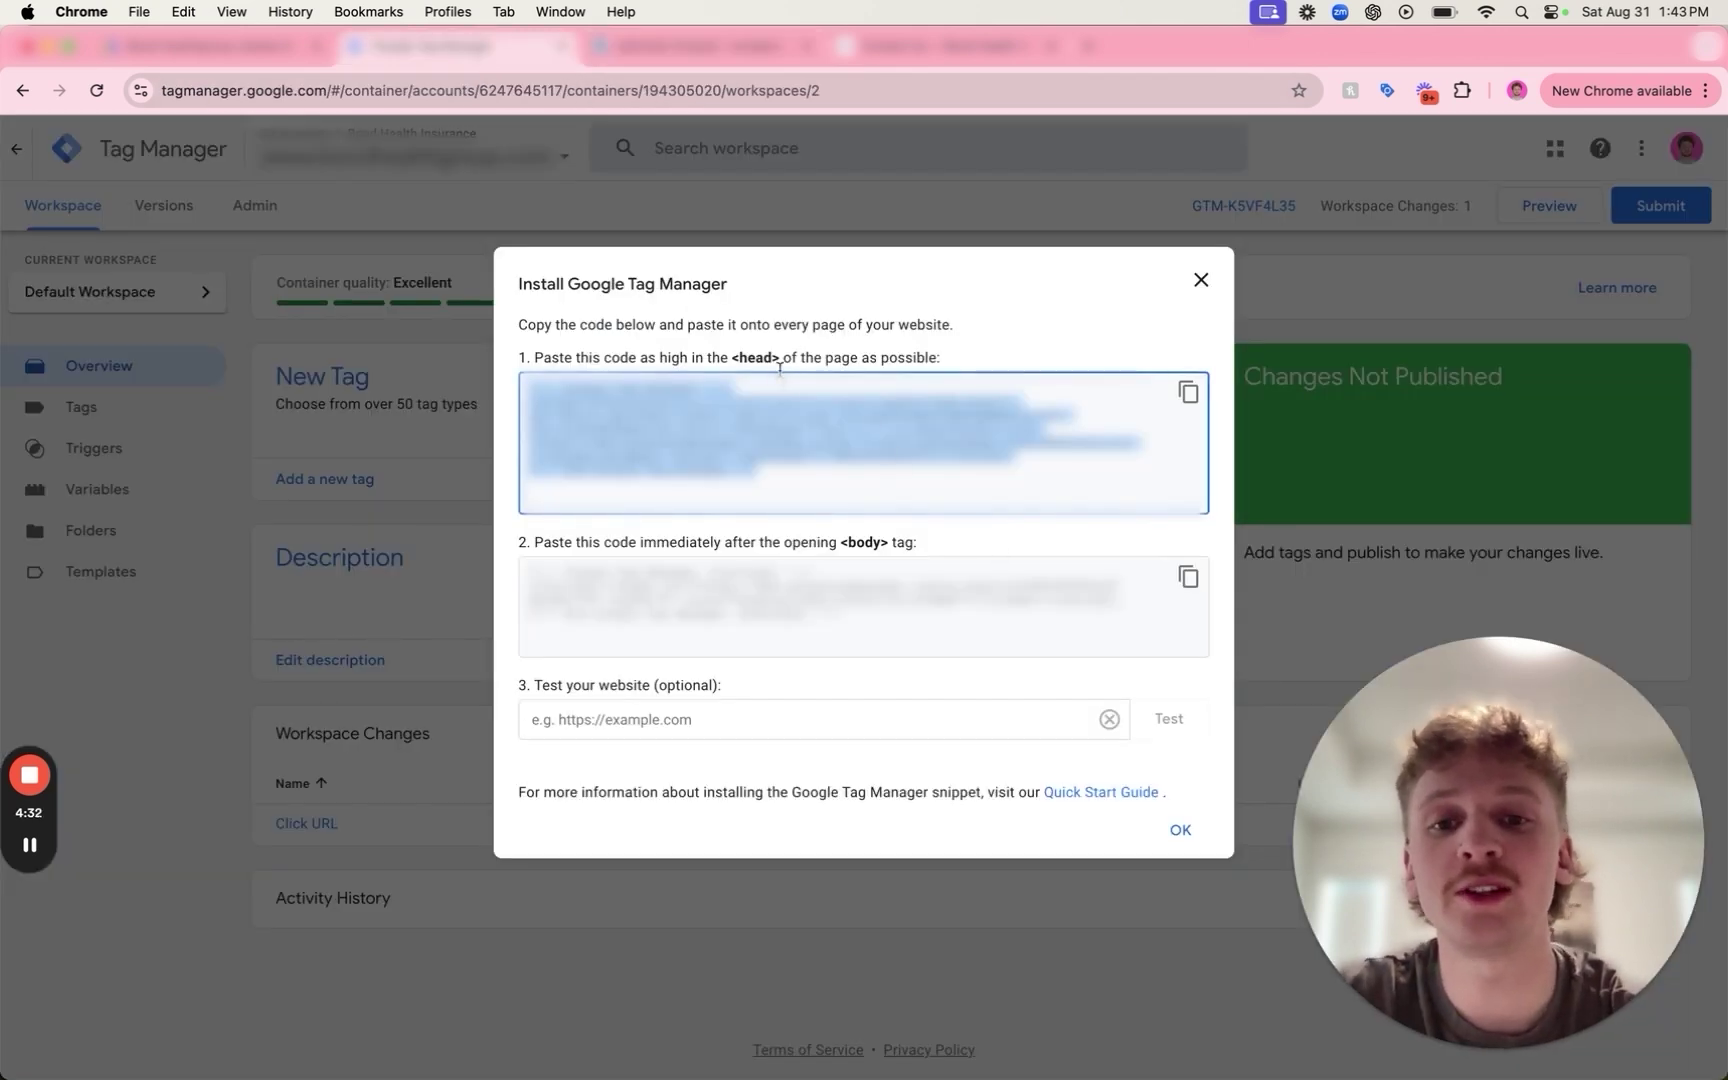
pyautogui.click(560, 595)
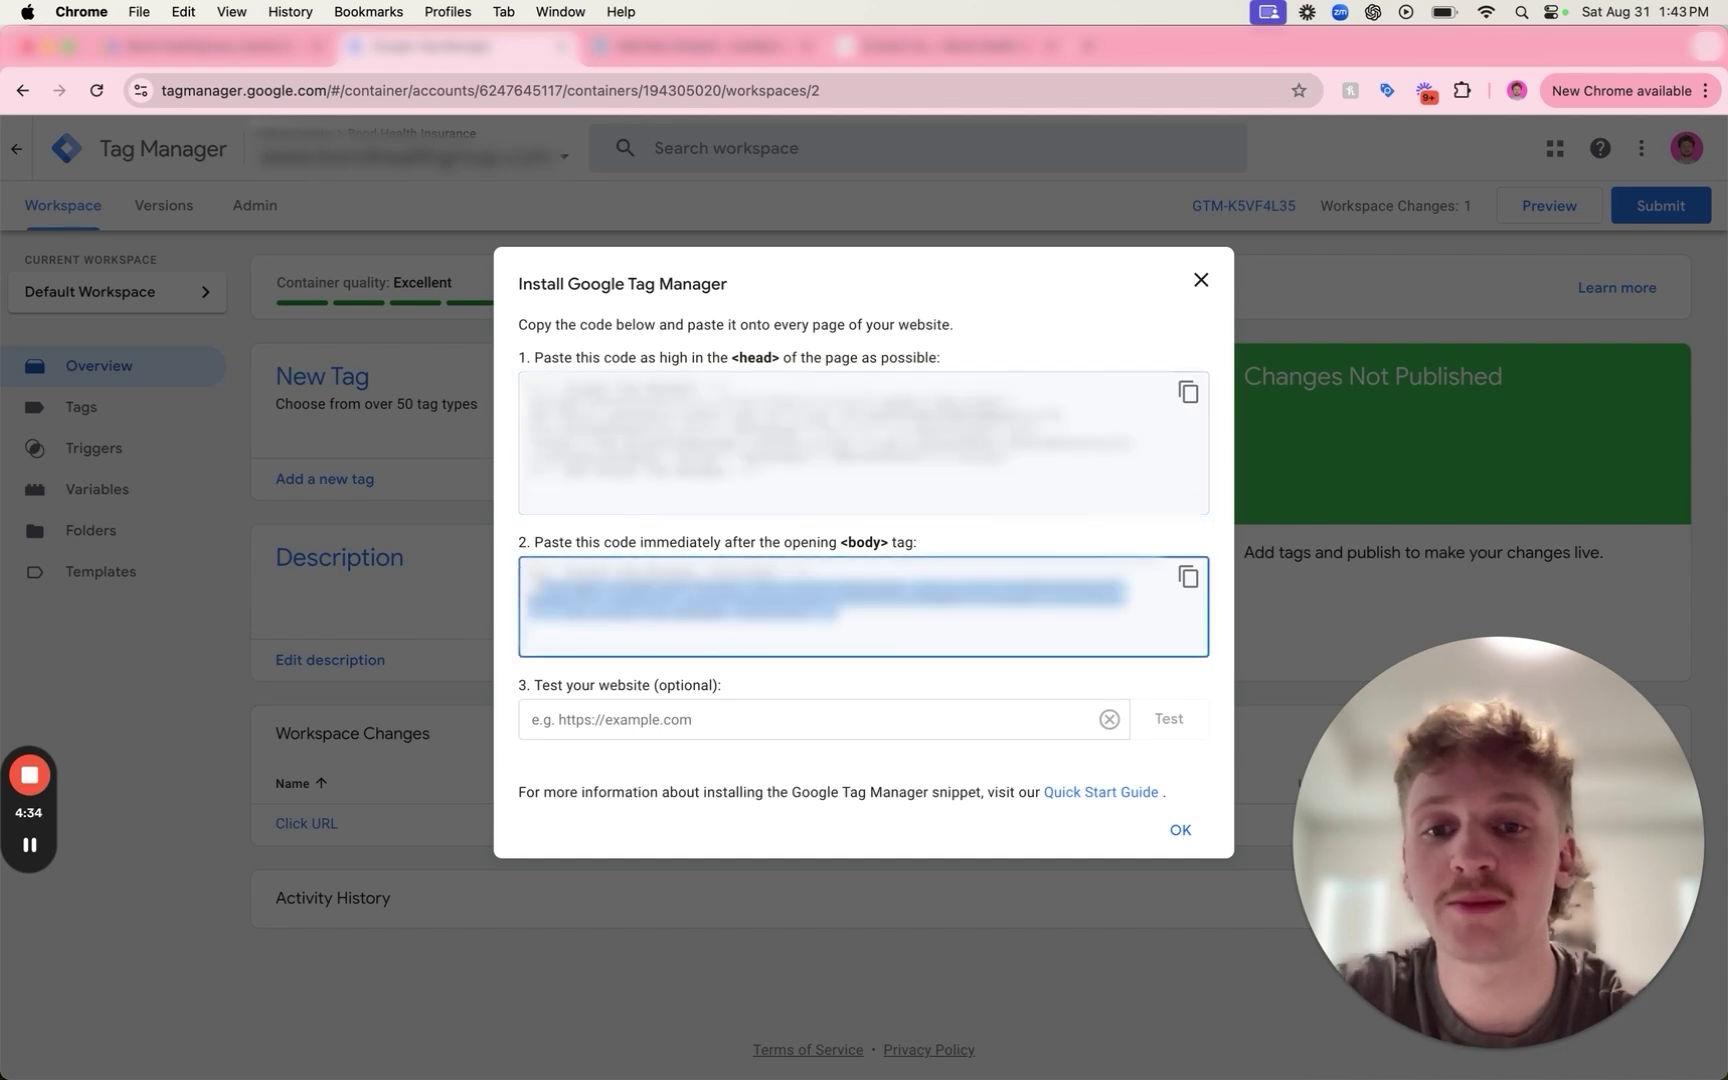
pyautogui.click(845, 408)
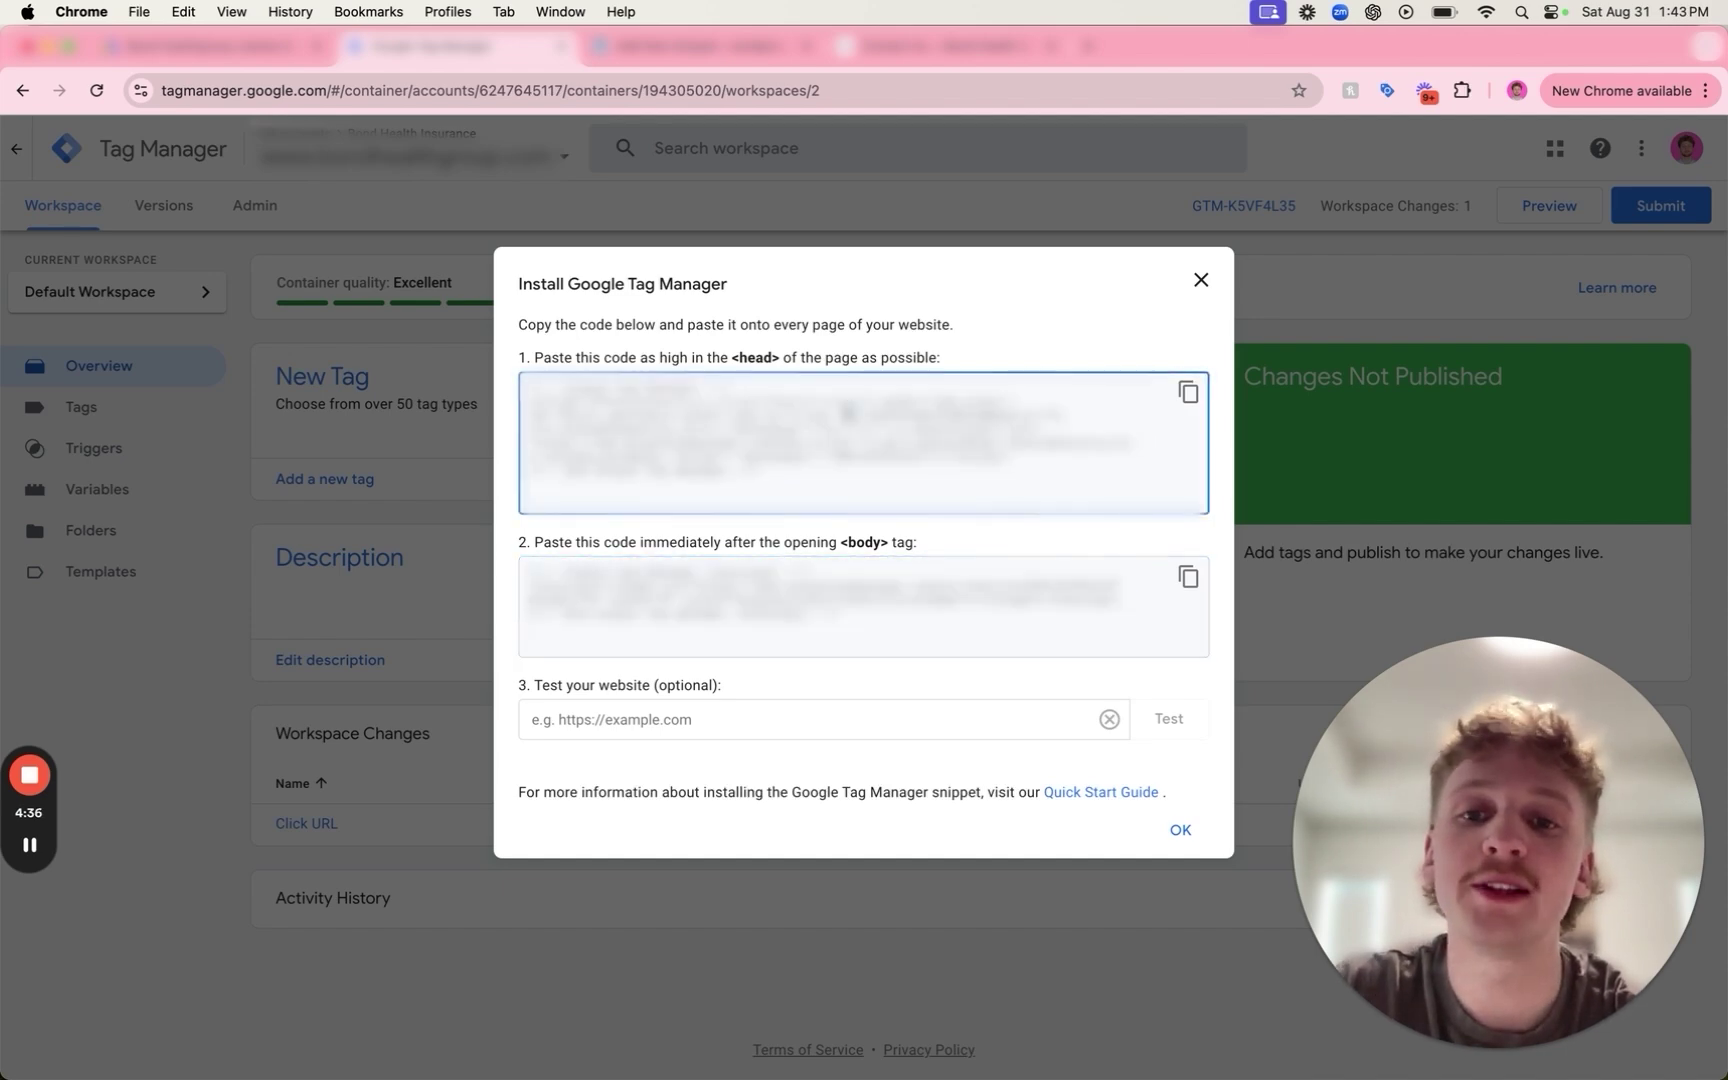
# Return to WordPress, leave the snippet draft and examine the list of all HFCM snippets.
pyautogui.click(685, 47)
pyautogui.scroll(1, 330, 860)
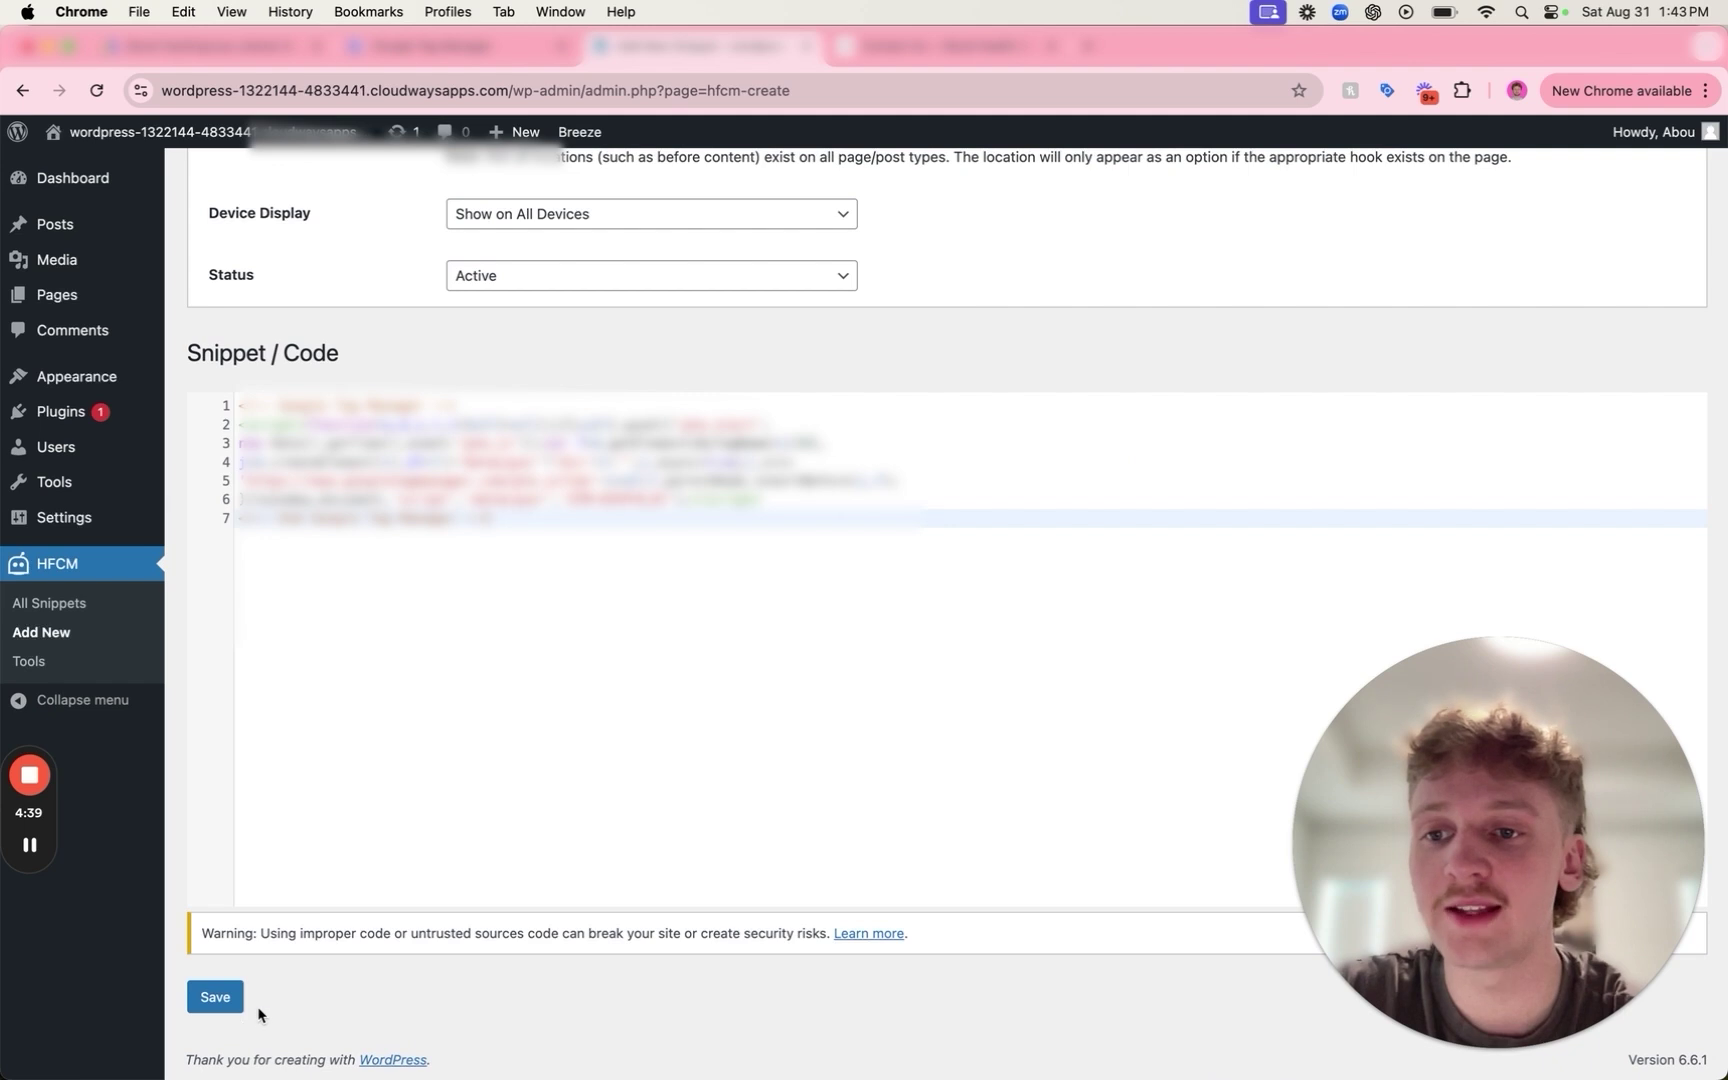
pyautogui.click(74, 606)
pyautogui.moveTo(757, 432)
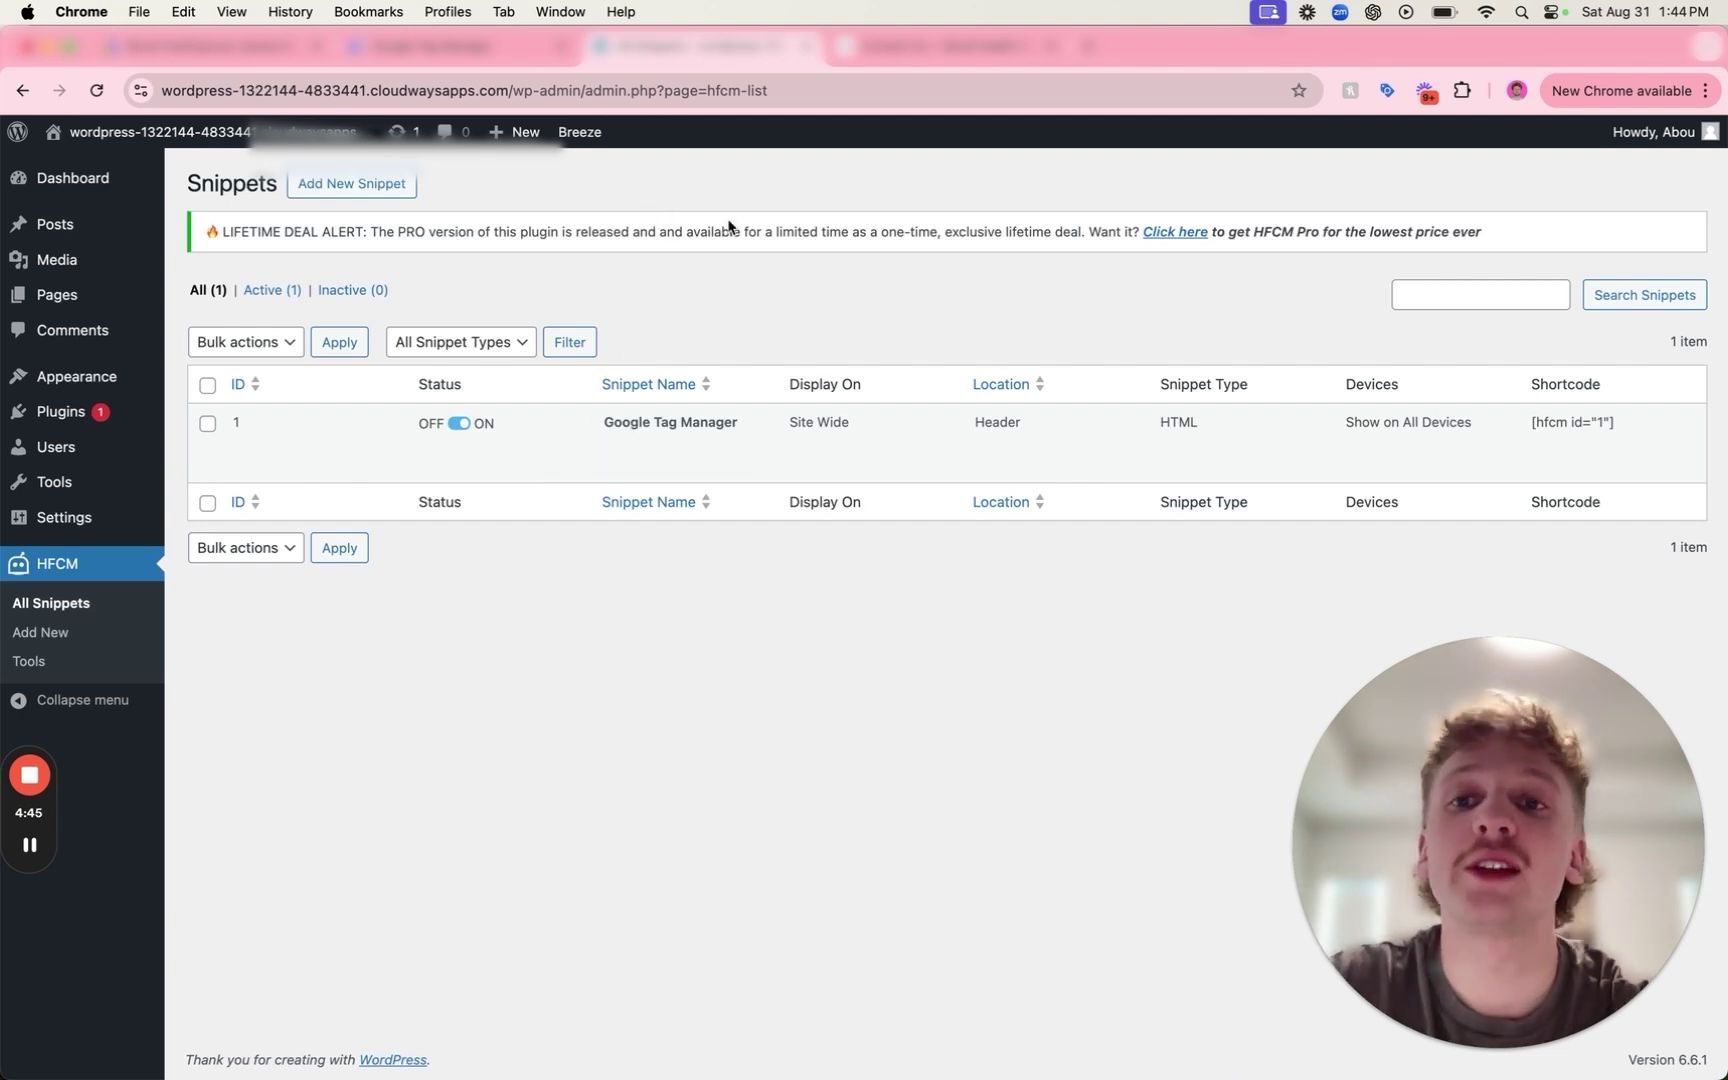
# Copy the site's base URL from WordPress into Tag Manager's website test field, and close the installation instructions.
pyautogui.click(517, 90)
pyautogui.click(517, 90)
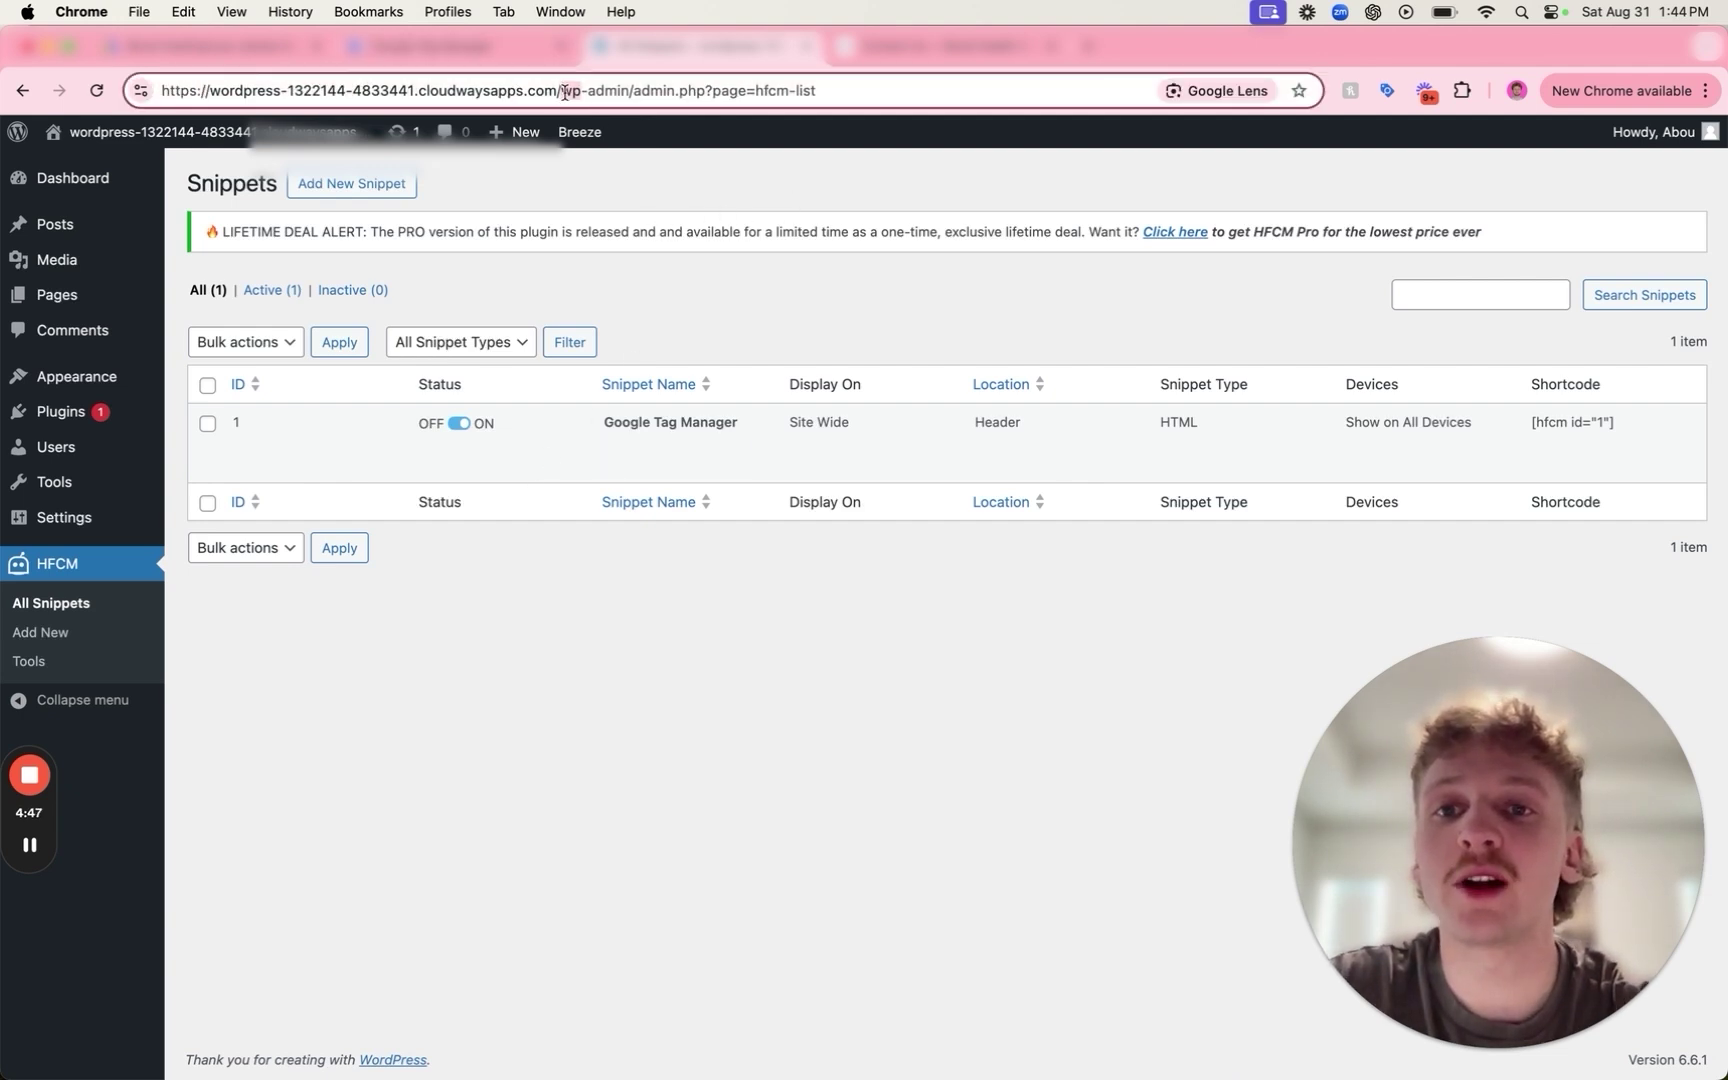
pyautogui.moveTo(557, 90); pyautogui.dragTo(162, 90)
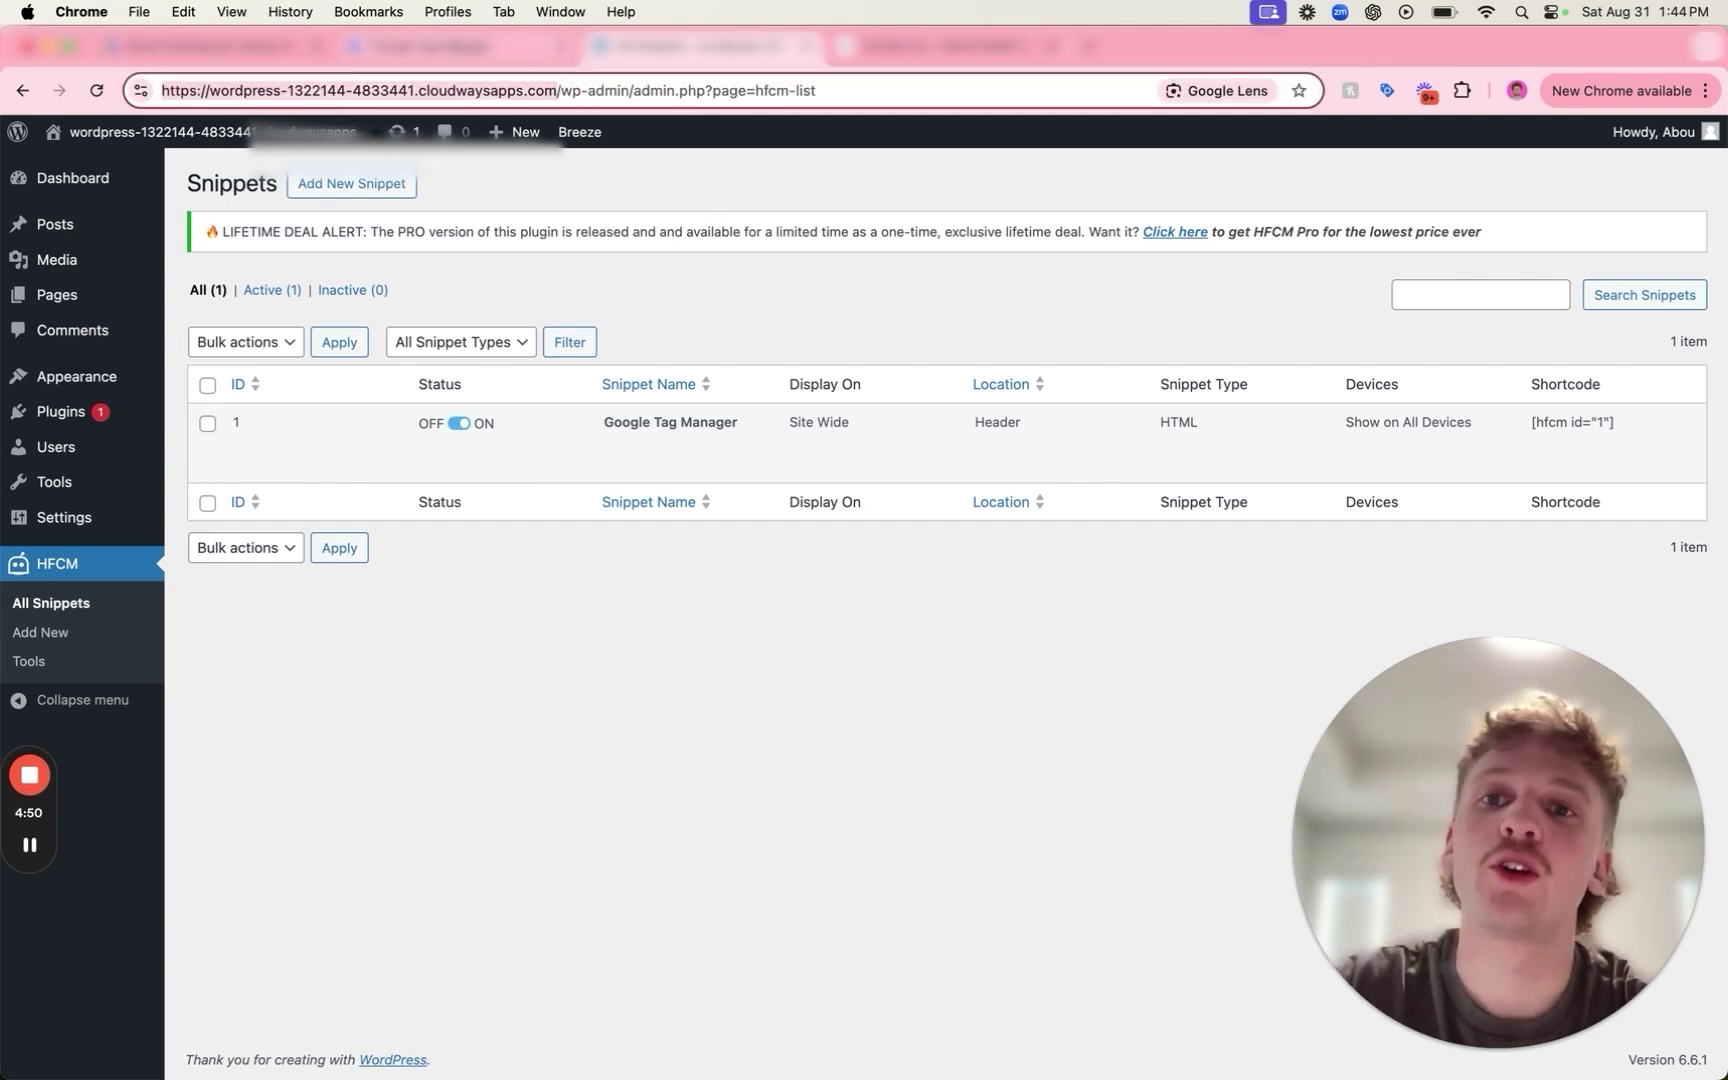
pyautogui.press('super+c')
pyautogui.press('super+alt+Left')
pyautogui.click(762, 719)
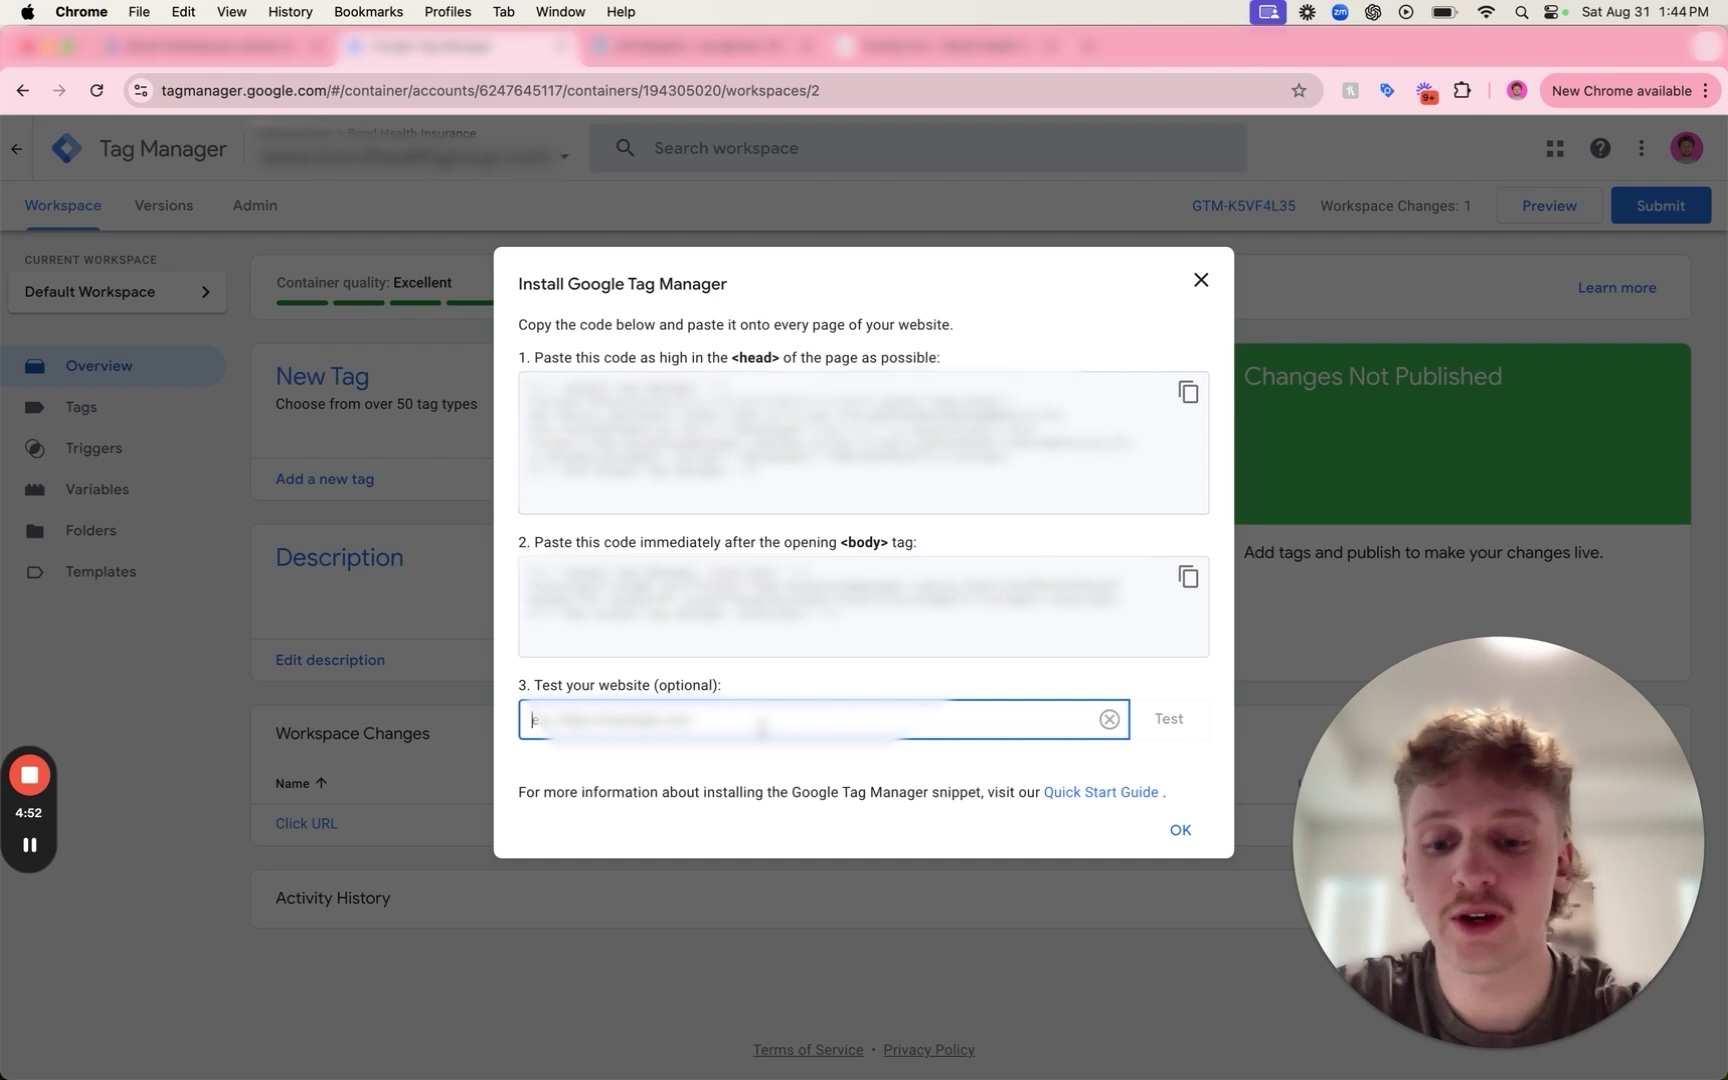
pyautogui.press('super+v')
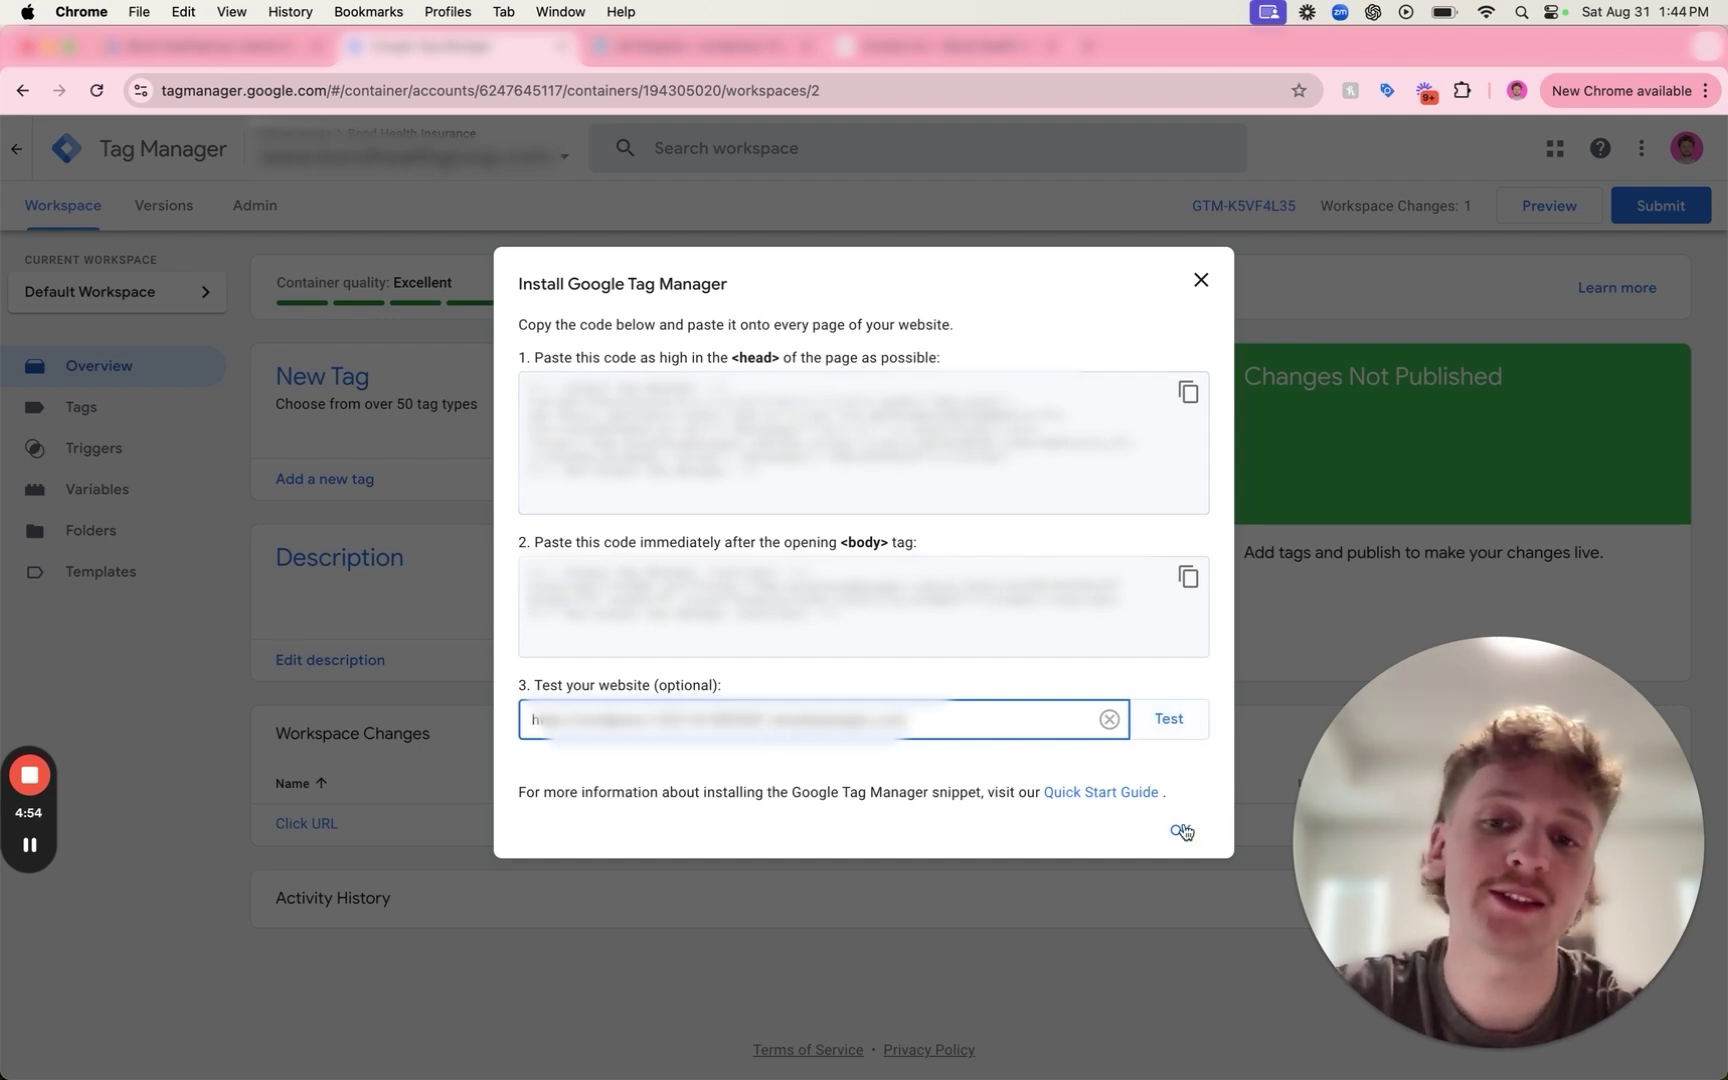
pyautogui.click(1157, 1026)
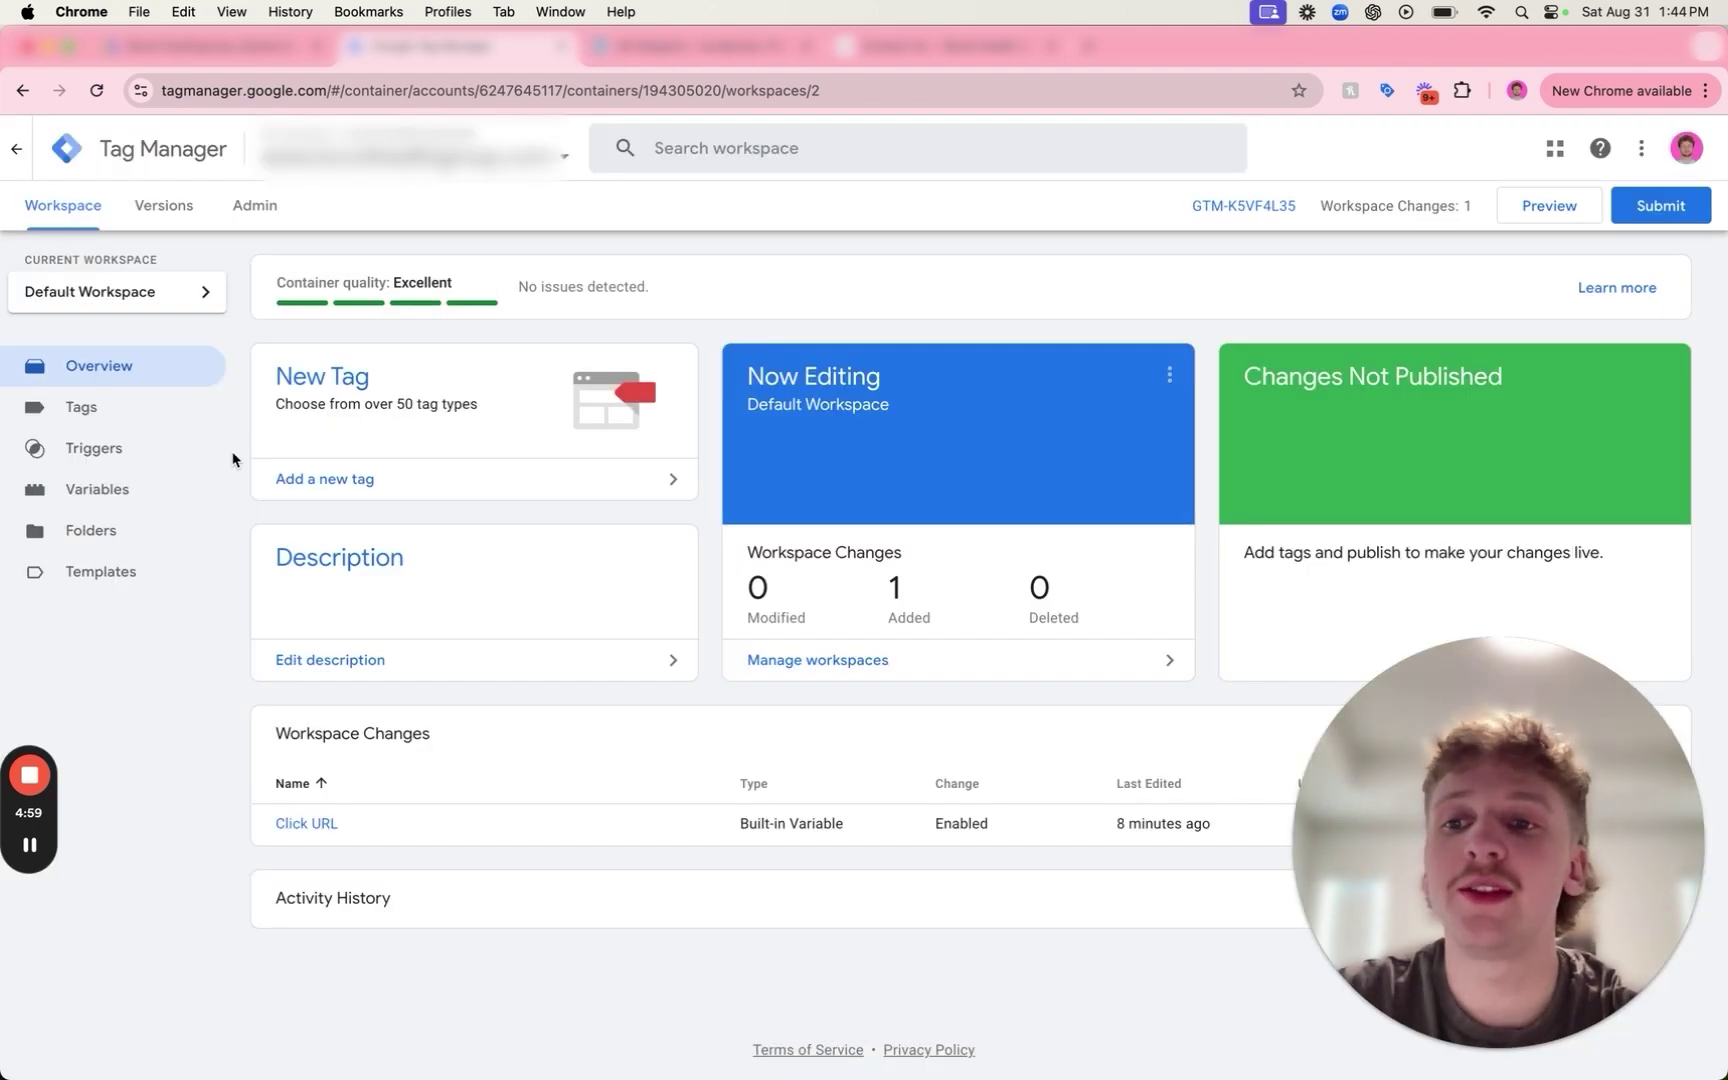
# Examine the Clicks group in the configuration of the container's built-in variables, then close it.
pyautogui.click(138, 492)
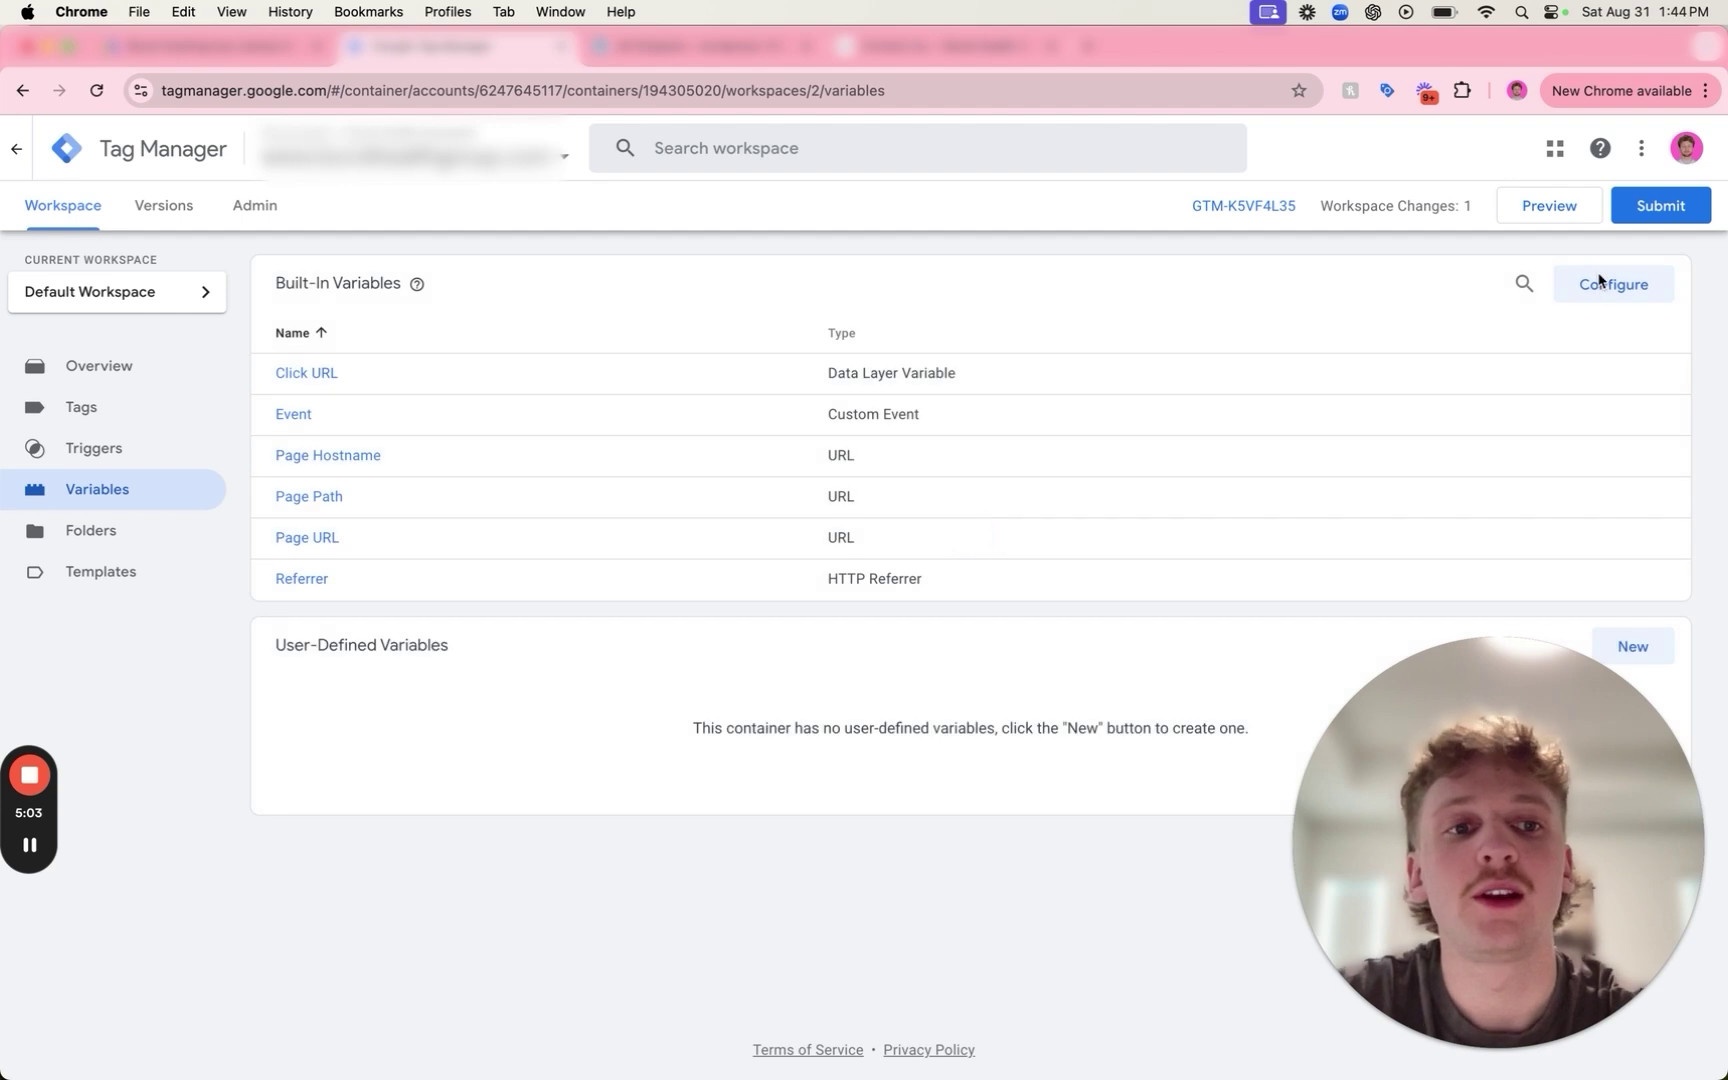
pyautogui.click(1599, 284)
pyautogui.scroll(-4, 1257, 536)
pyautogui.scroll(-3, 1259, 543)
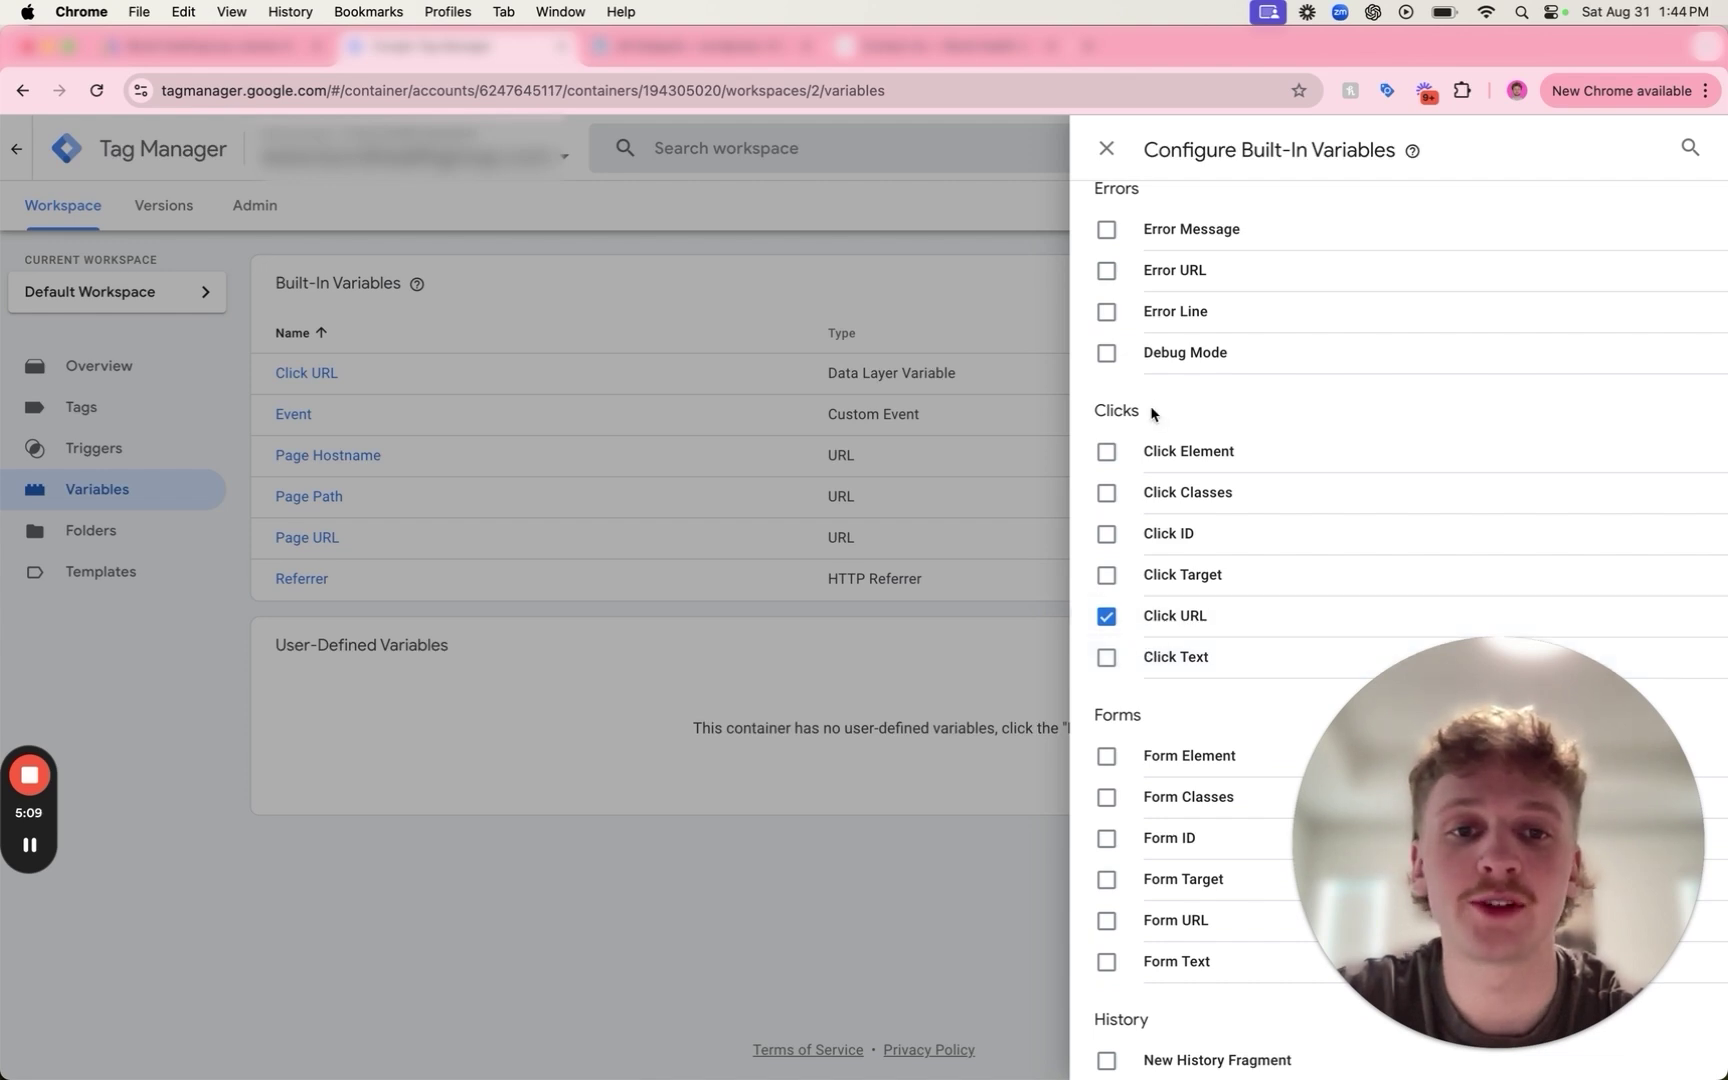
pyautogui.click(948, 538)
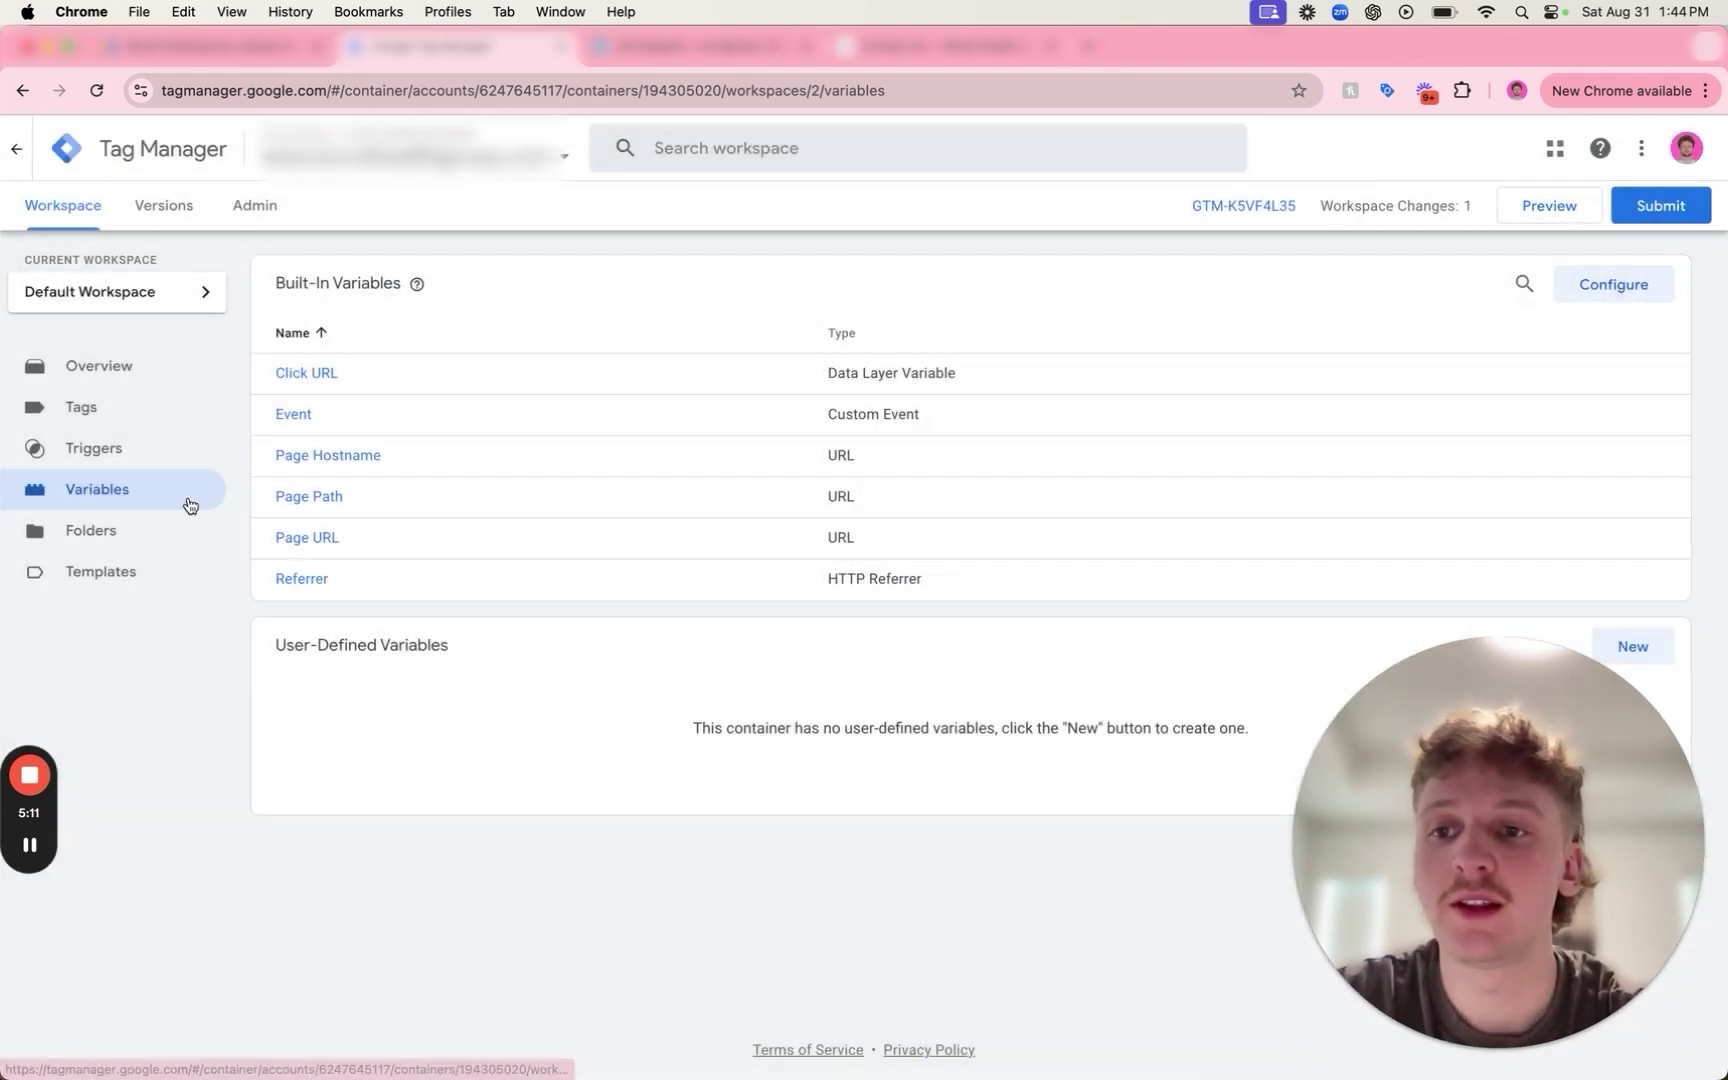
# Create a Conversion Linker tag that fires on All Pages and save it.
pyautogui.click(123, 406)
pyautogui.click(1640, 284)
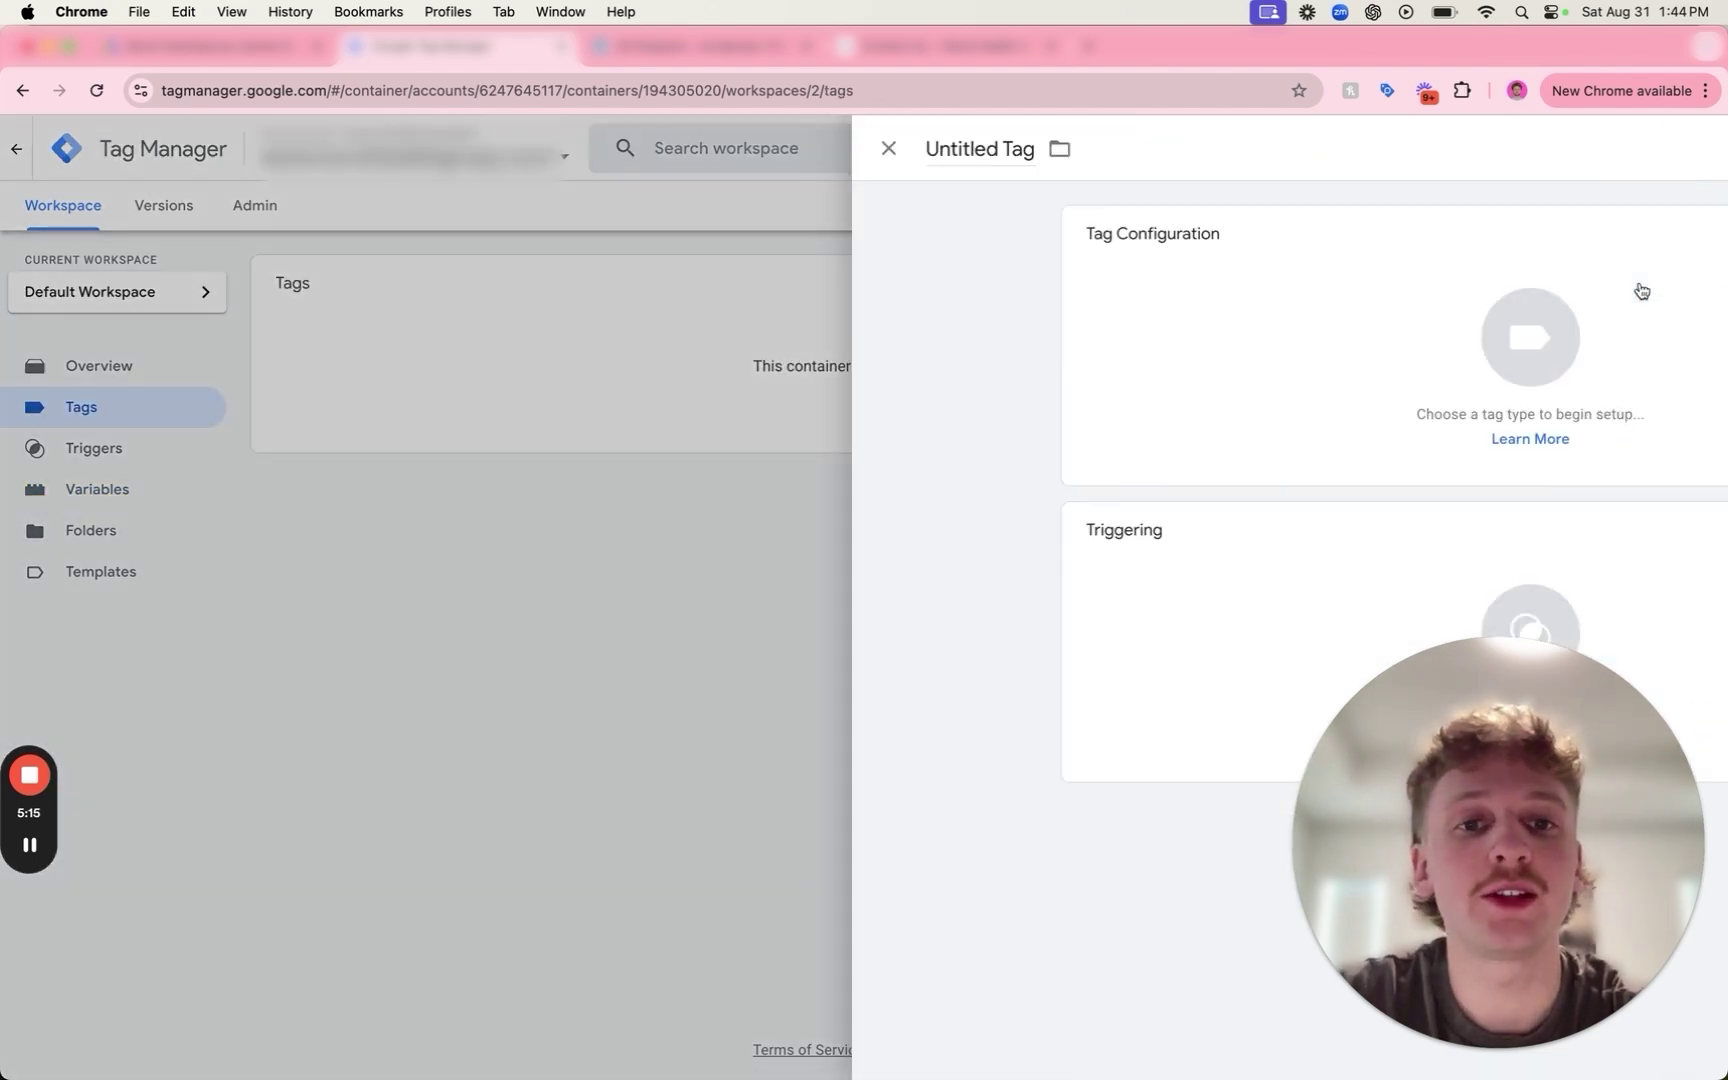
pyautogui.click(1125, 373)
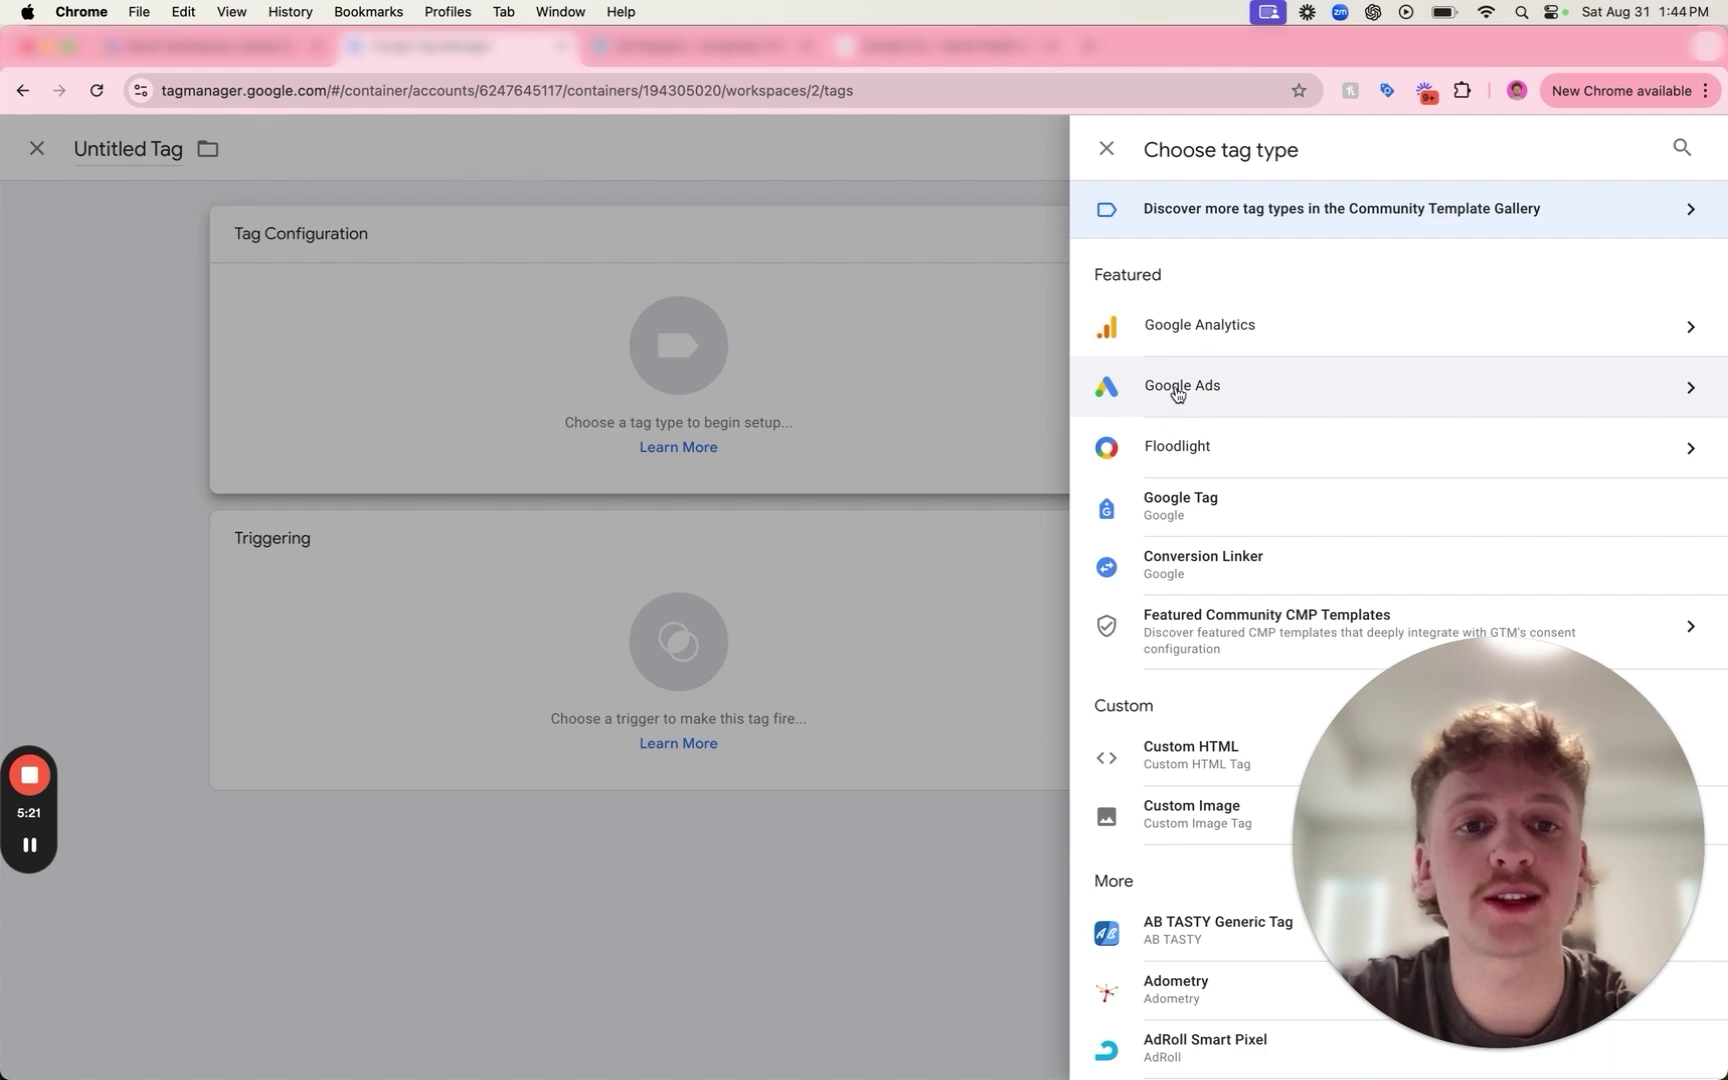
pyautogui.click(1183, 385)
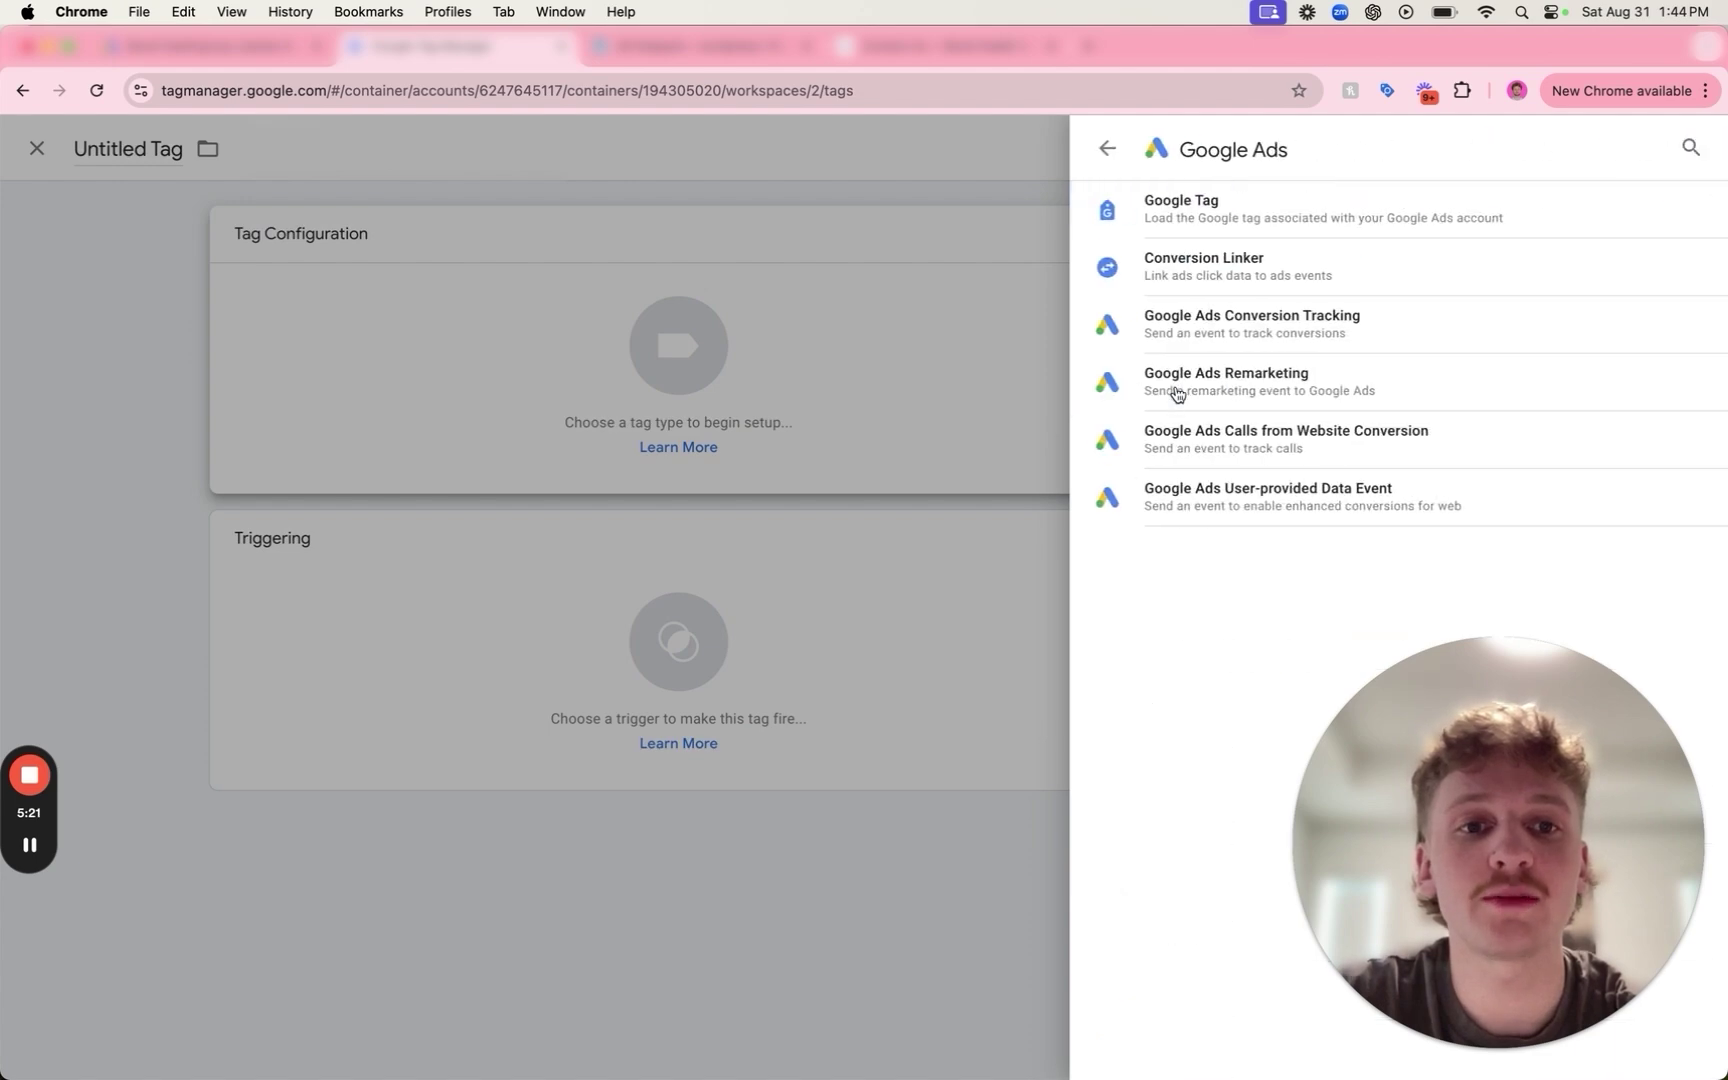
pyautogui.click(1283, 278)
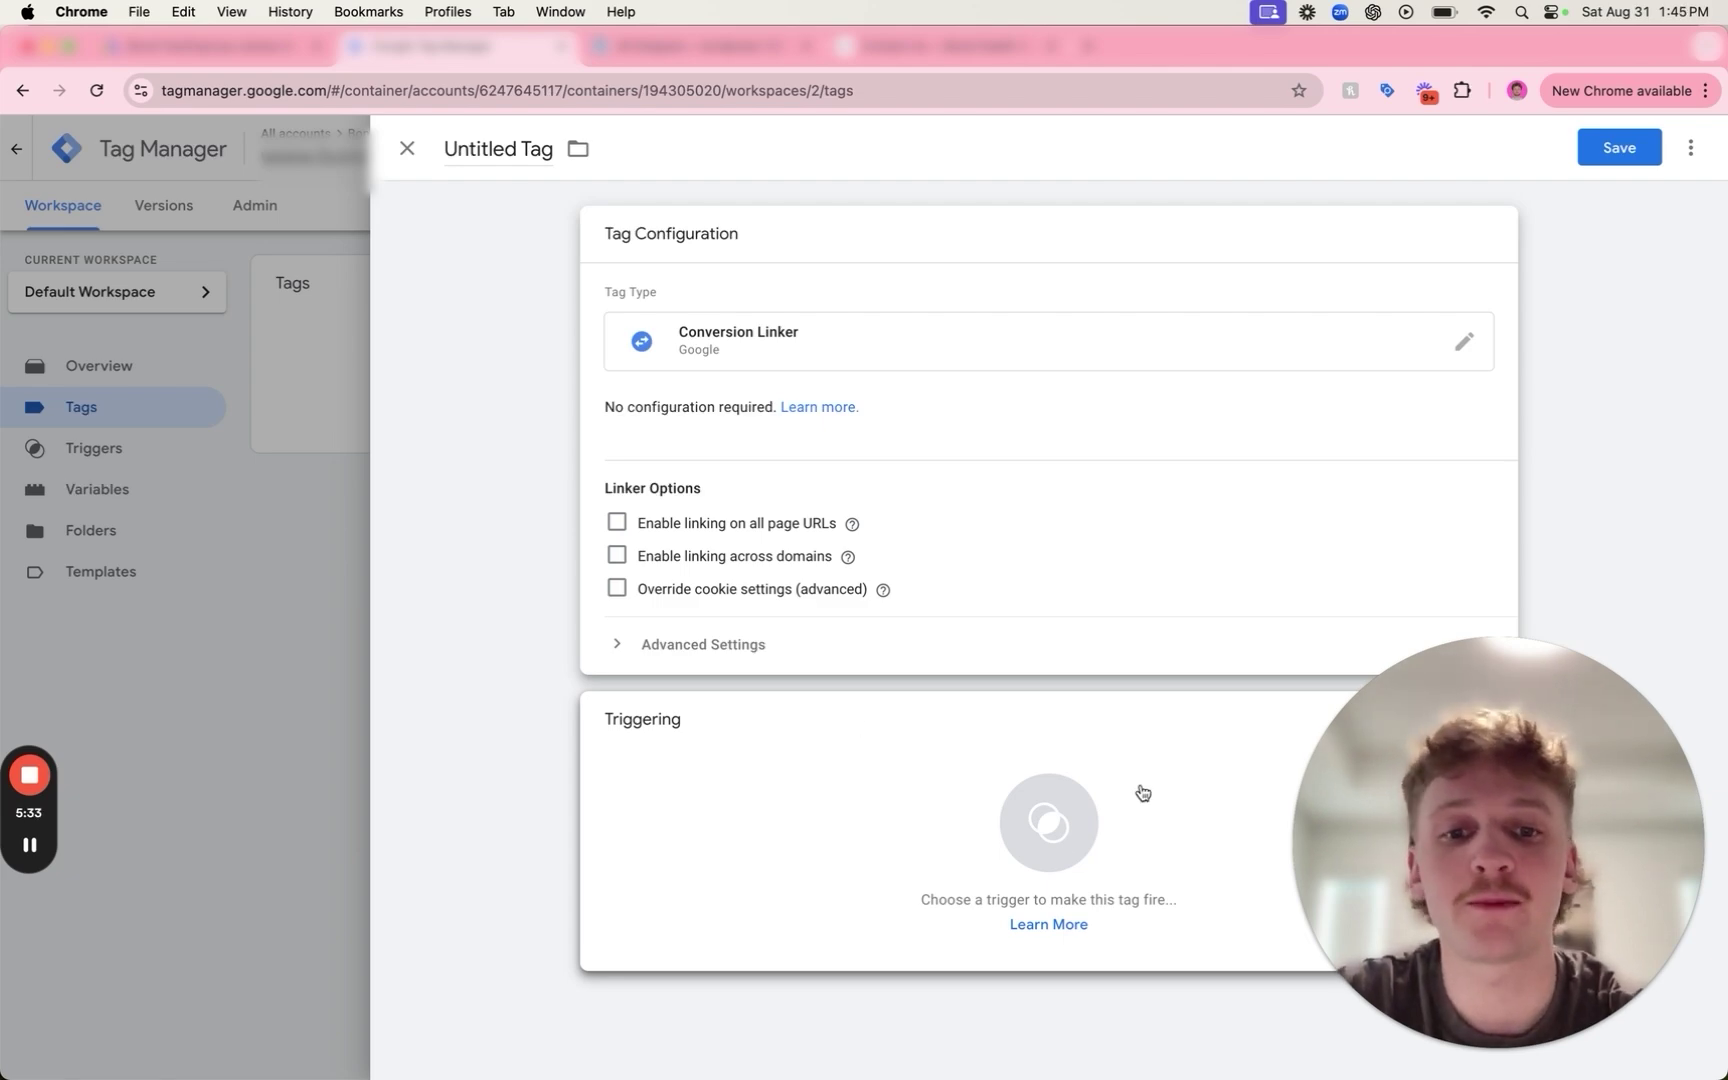
pyautogui.click(964, 760)
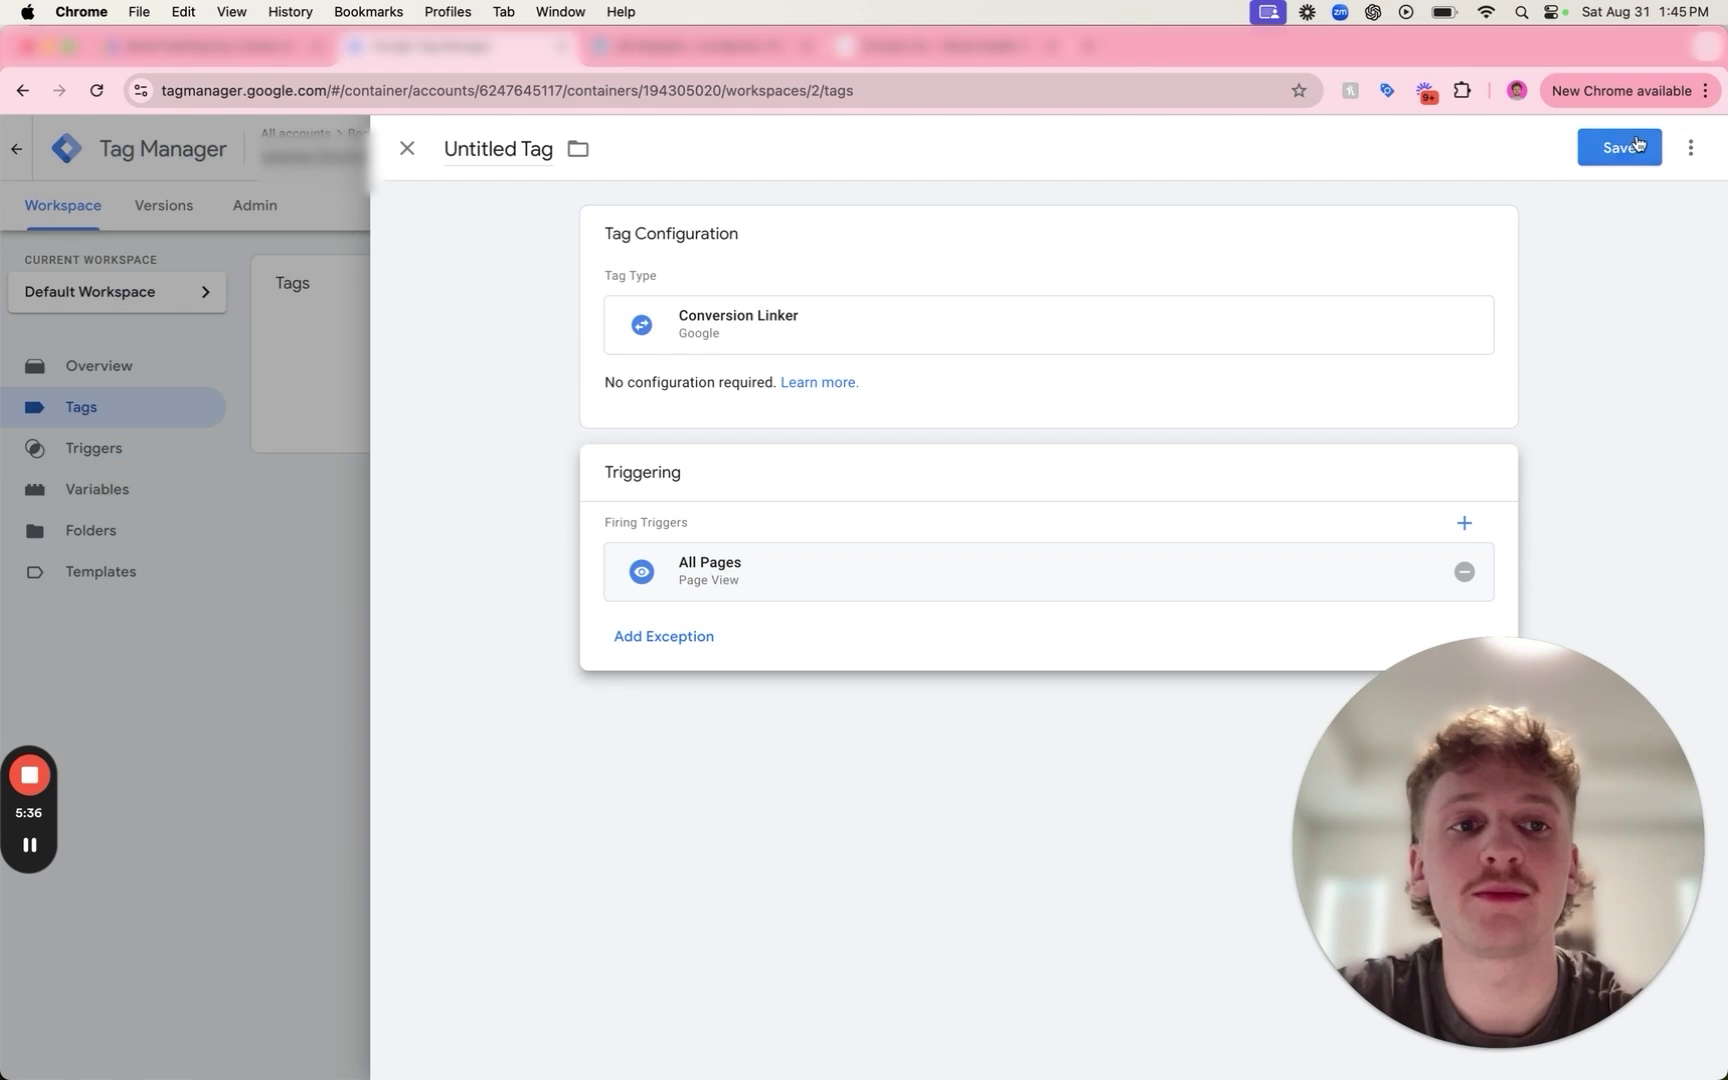
pyautogui.click(1619, 147)
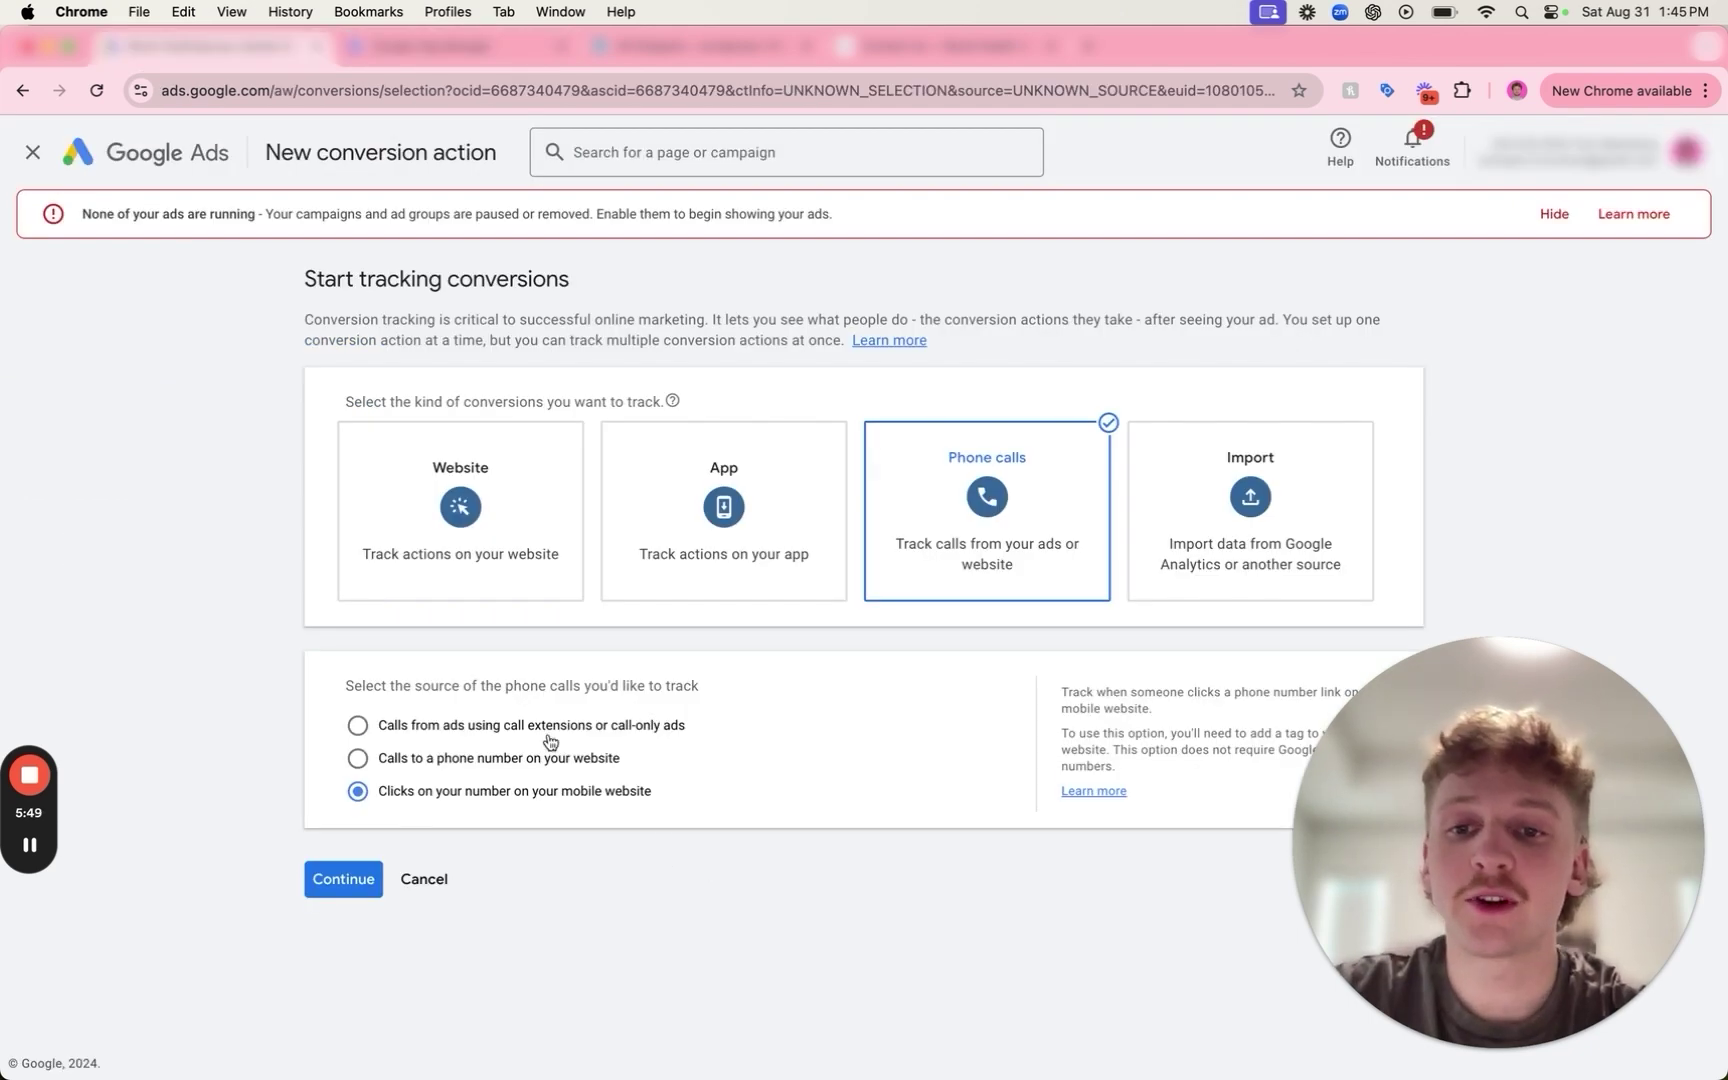
# In Google Ads, start a conversion action for calls from call extensions or call-only ads, named "Calls from ads", without a conversion value.
pyautogui.click(551, 742)
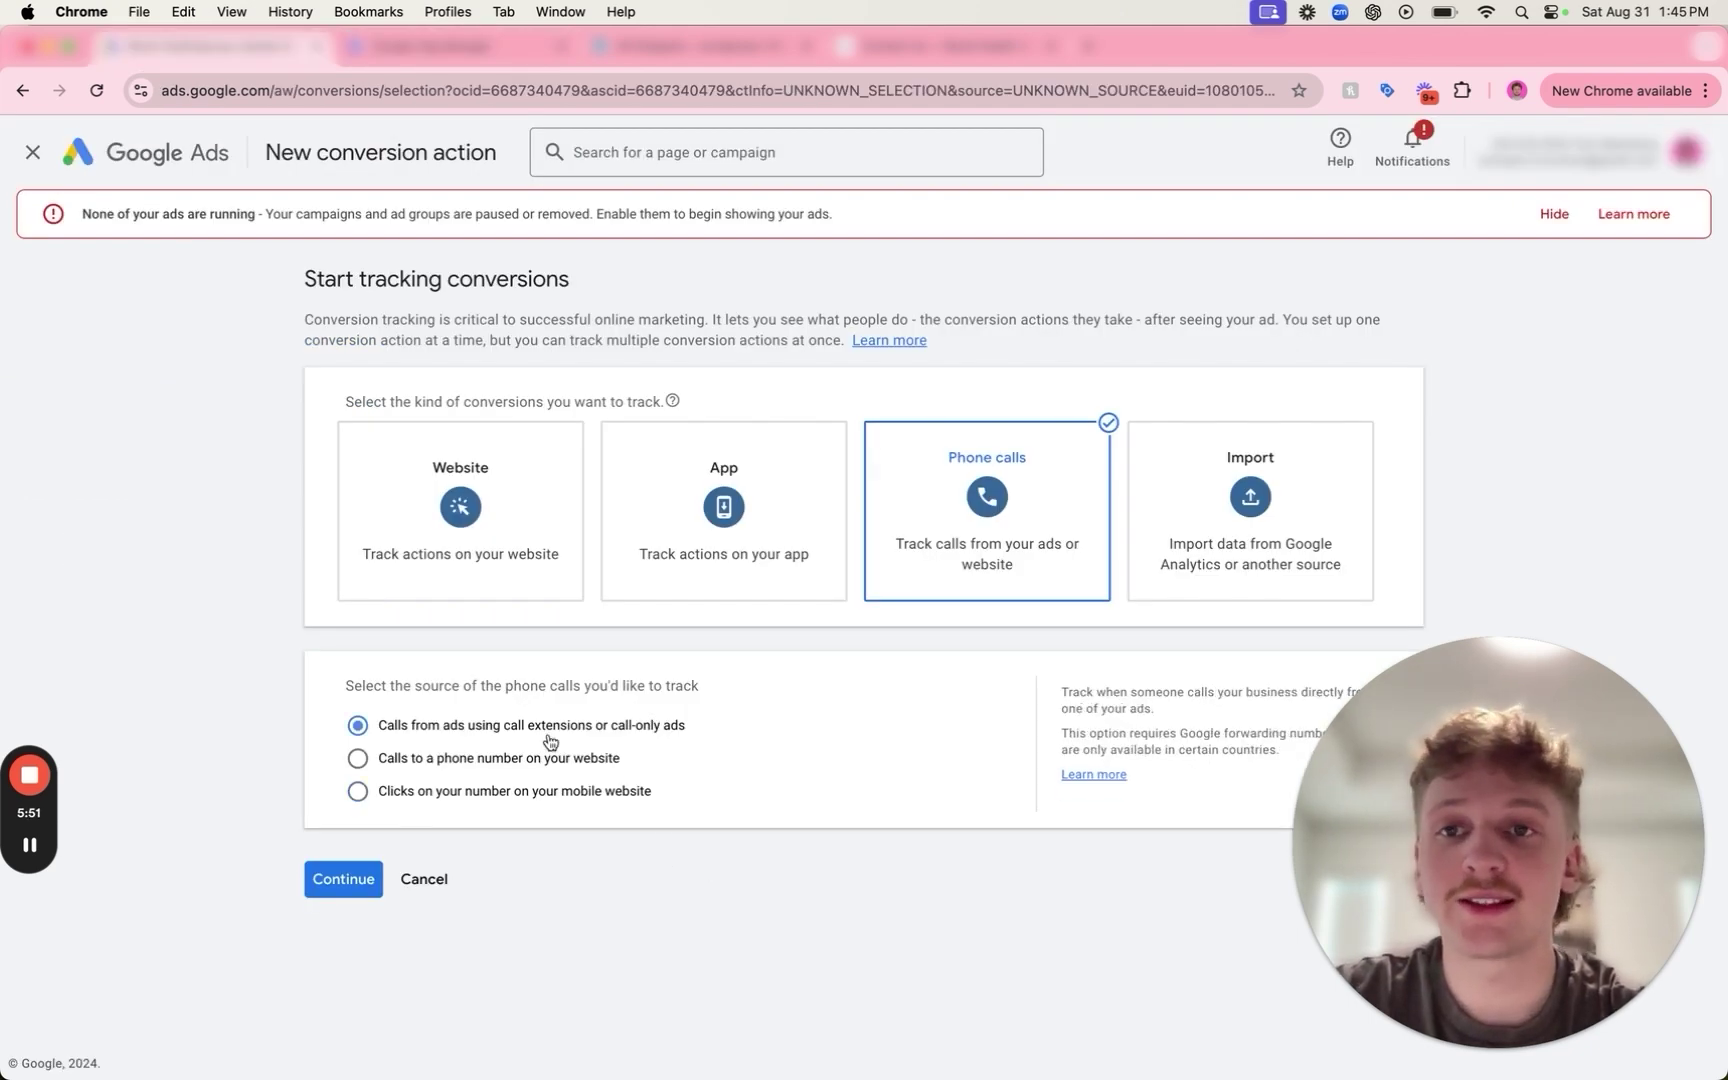
pyautogui.click(344, 880)
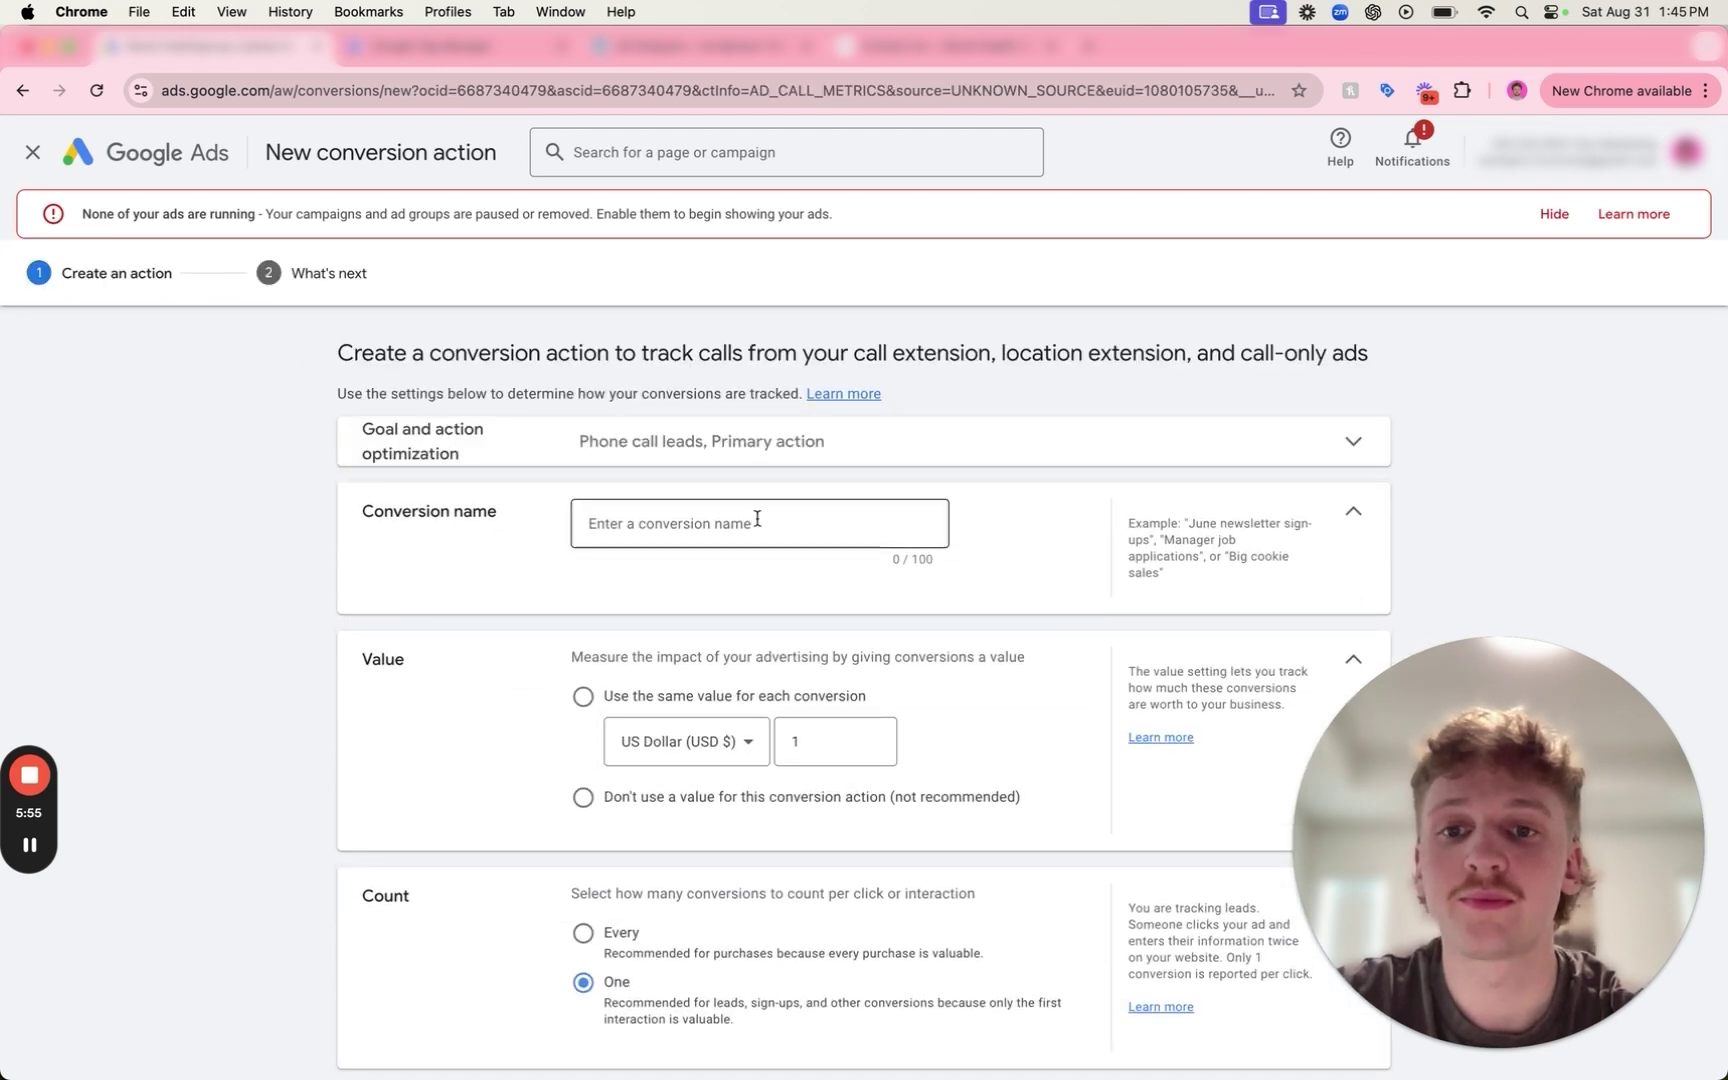
pyautogui.click(757, 518)
pyautogui.write('Calls from a')
pyautogui.click(806, 797)
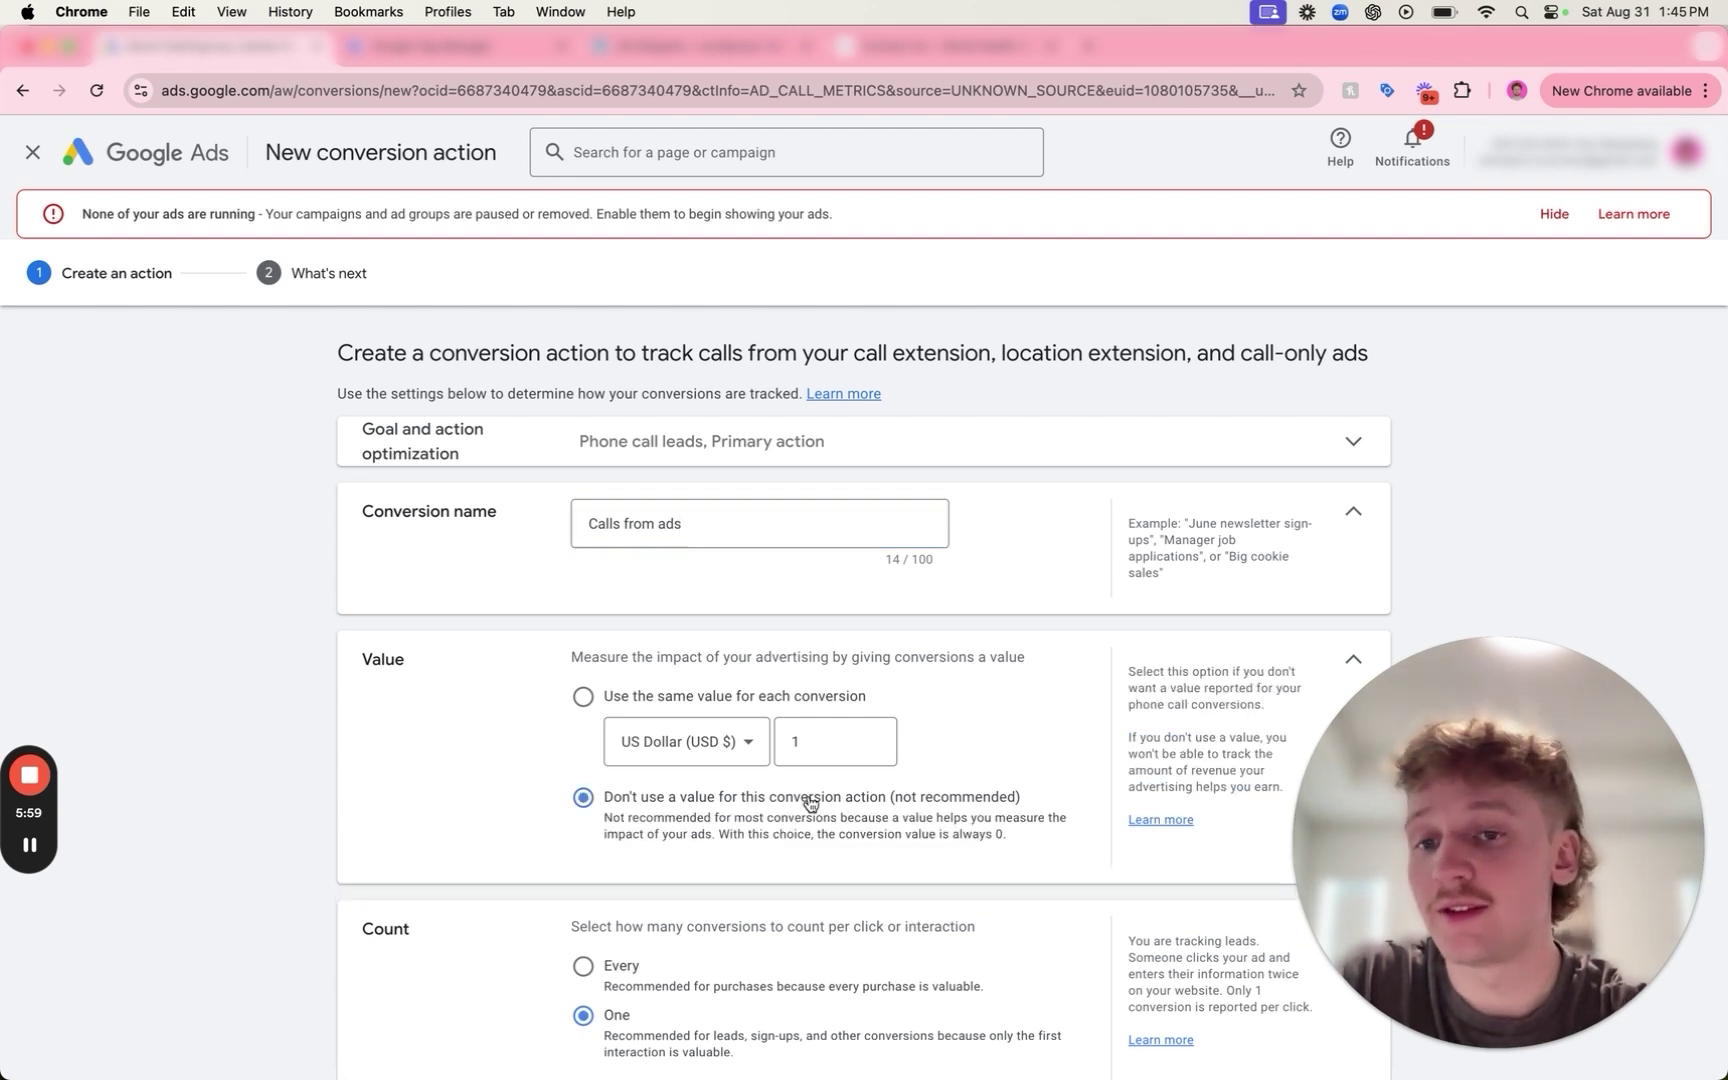
# Set the minimum call length to 5 seconds, create the ad call conversion action and finish its setup.
pyautogui.scroll(-5, 806, 800)
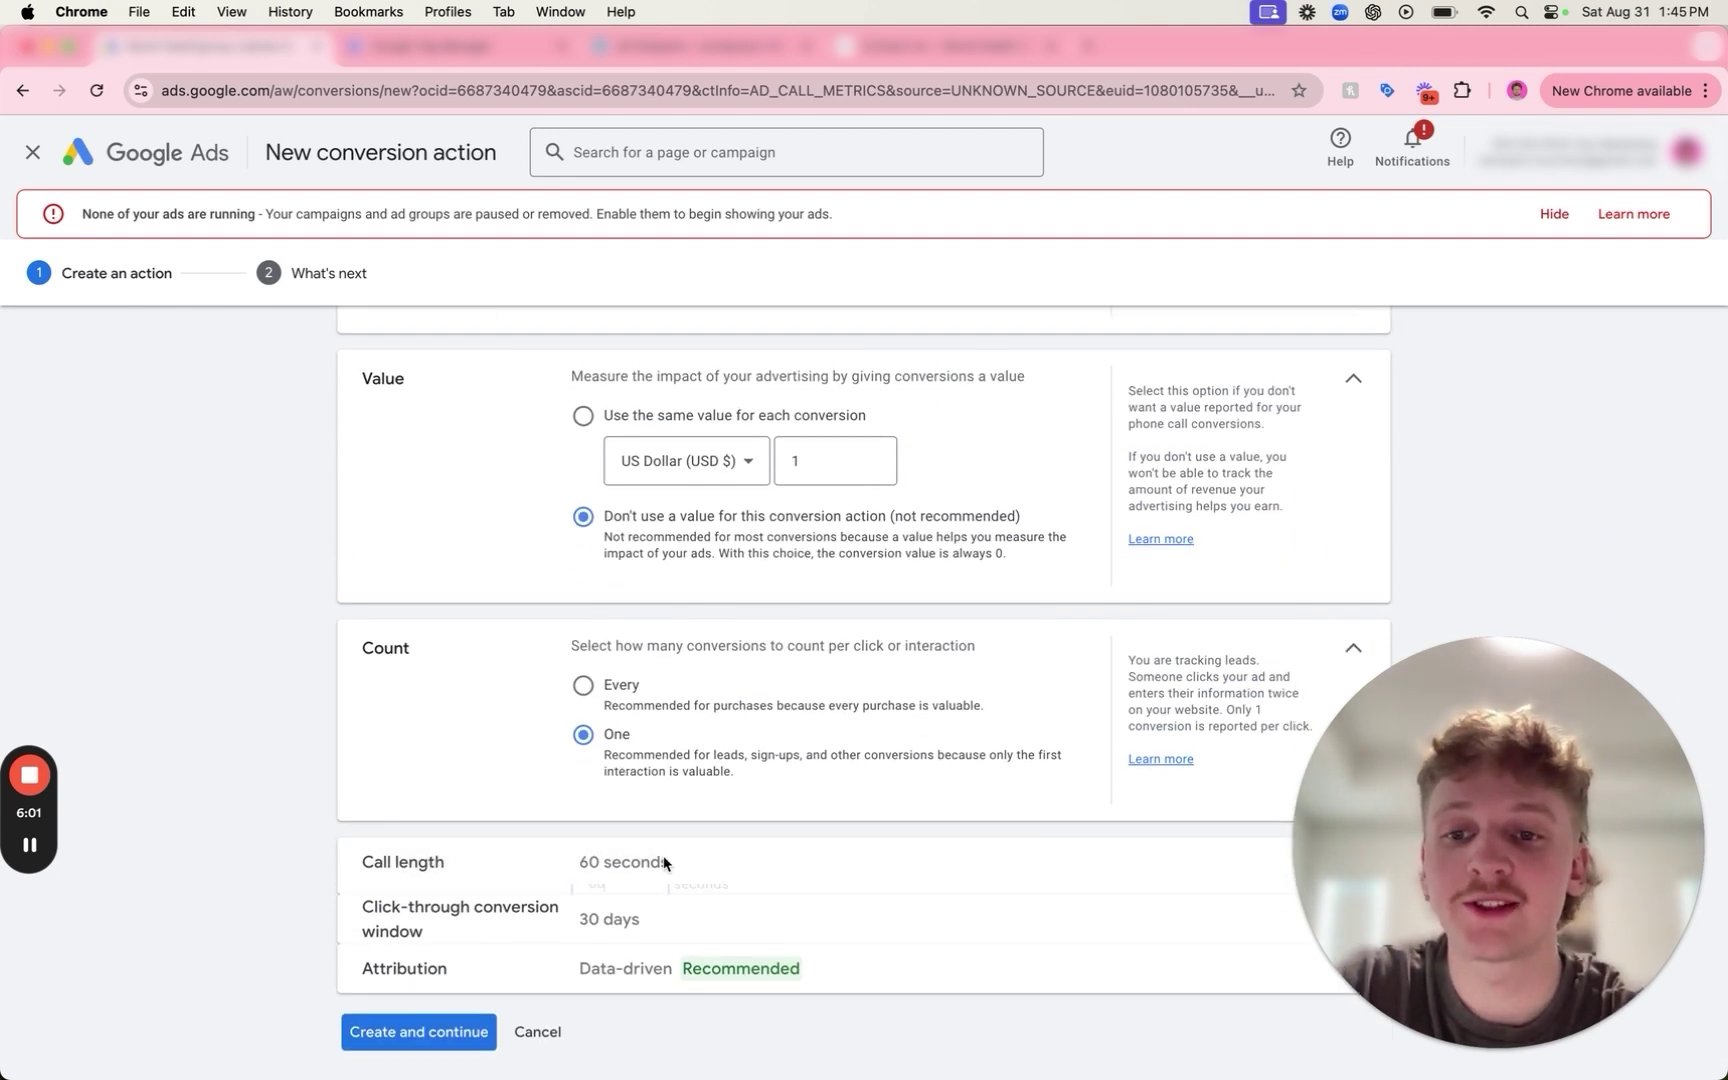
pyautogui.click(590, 862)
pyautogui.doubleClick(600, 914)
pyautogui.write('5')
pyautogui.scroll(-3, 836, 920)
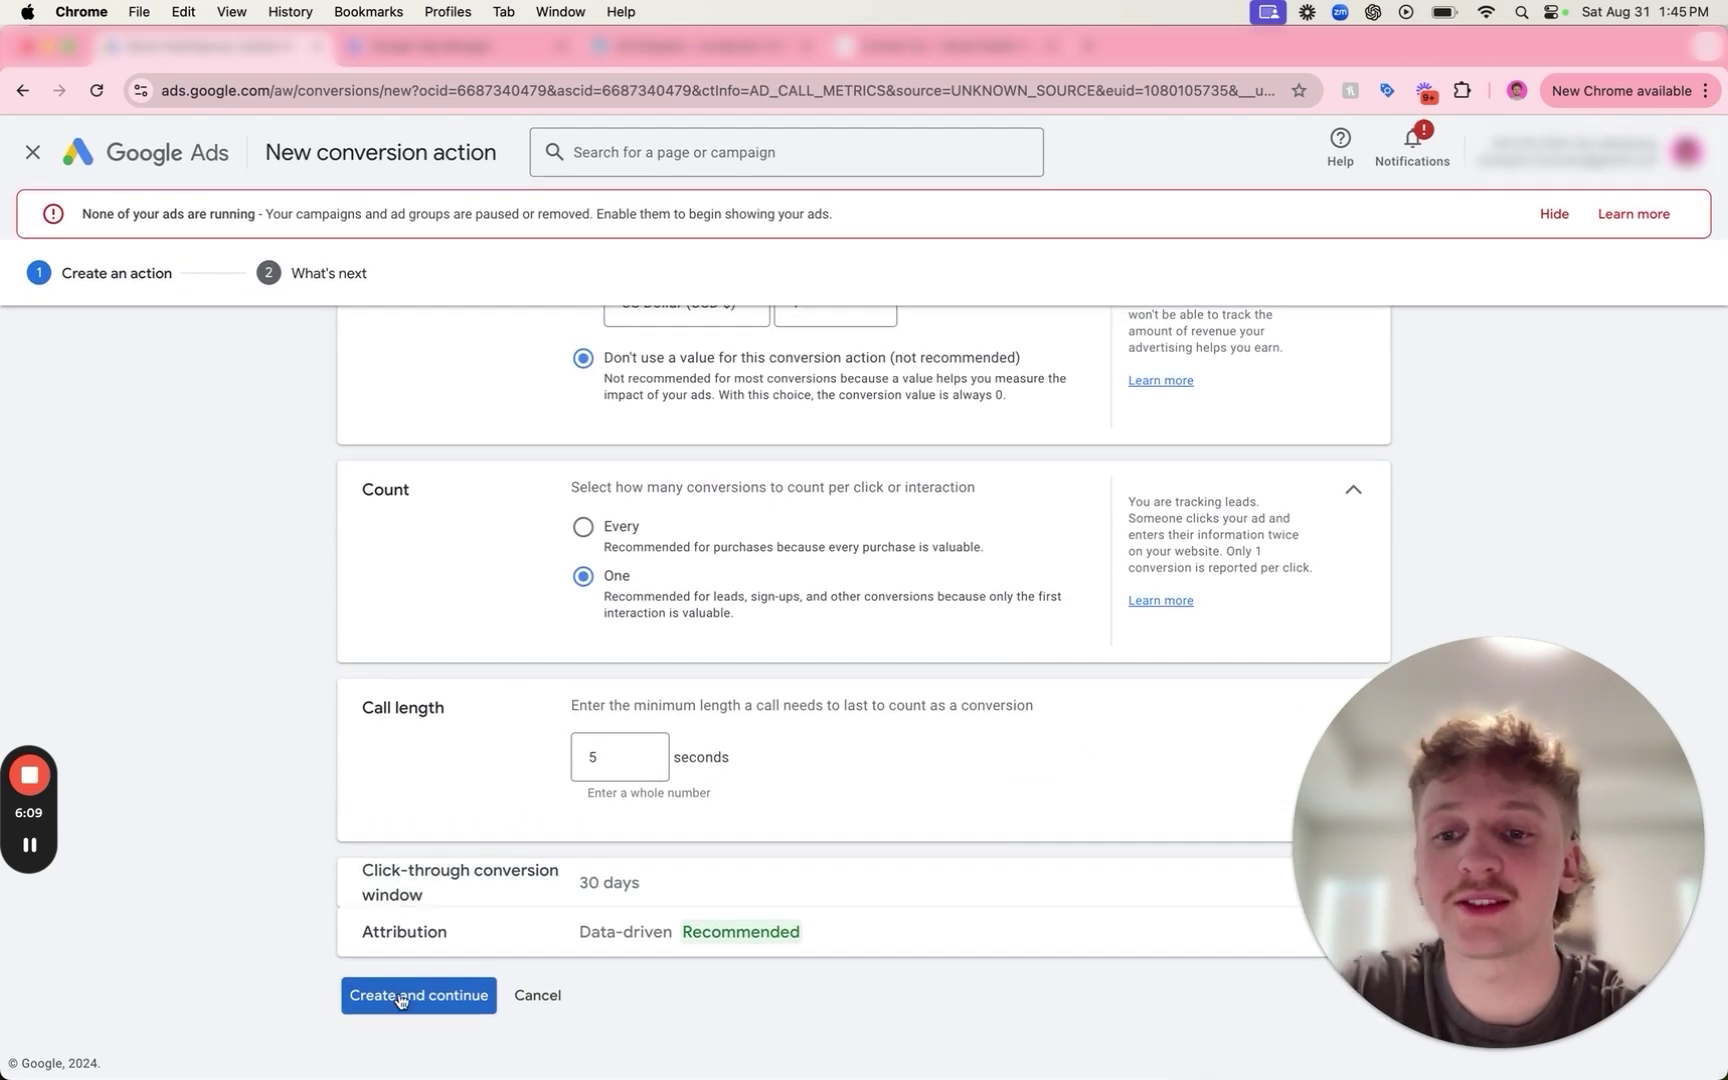
pyautogui.click(400, 998)
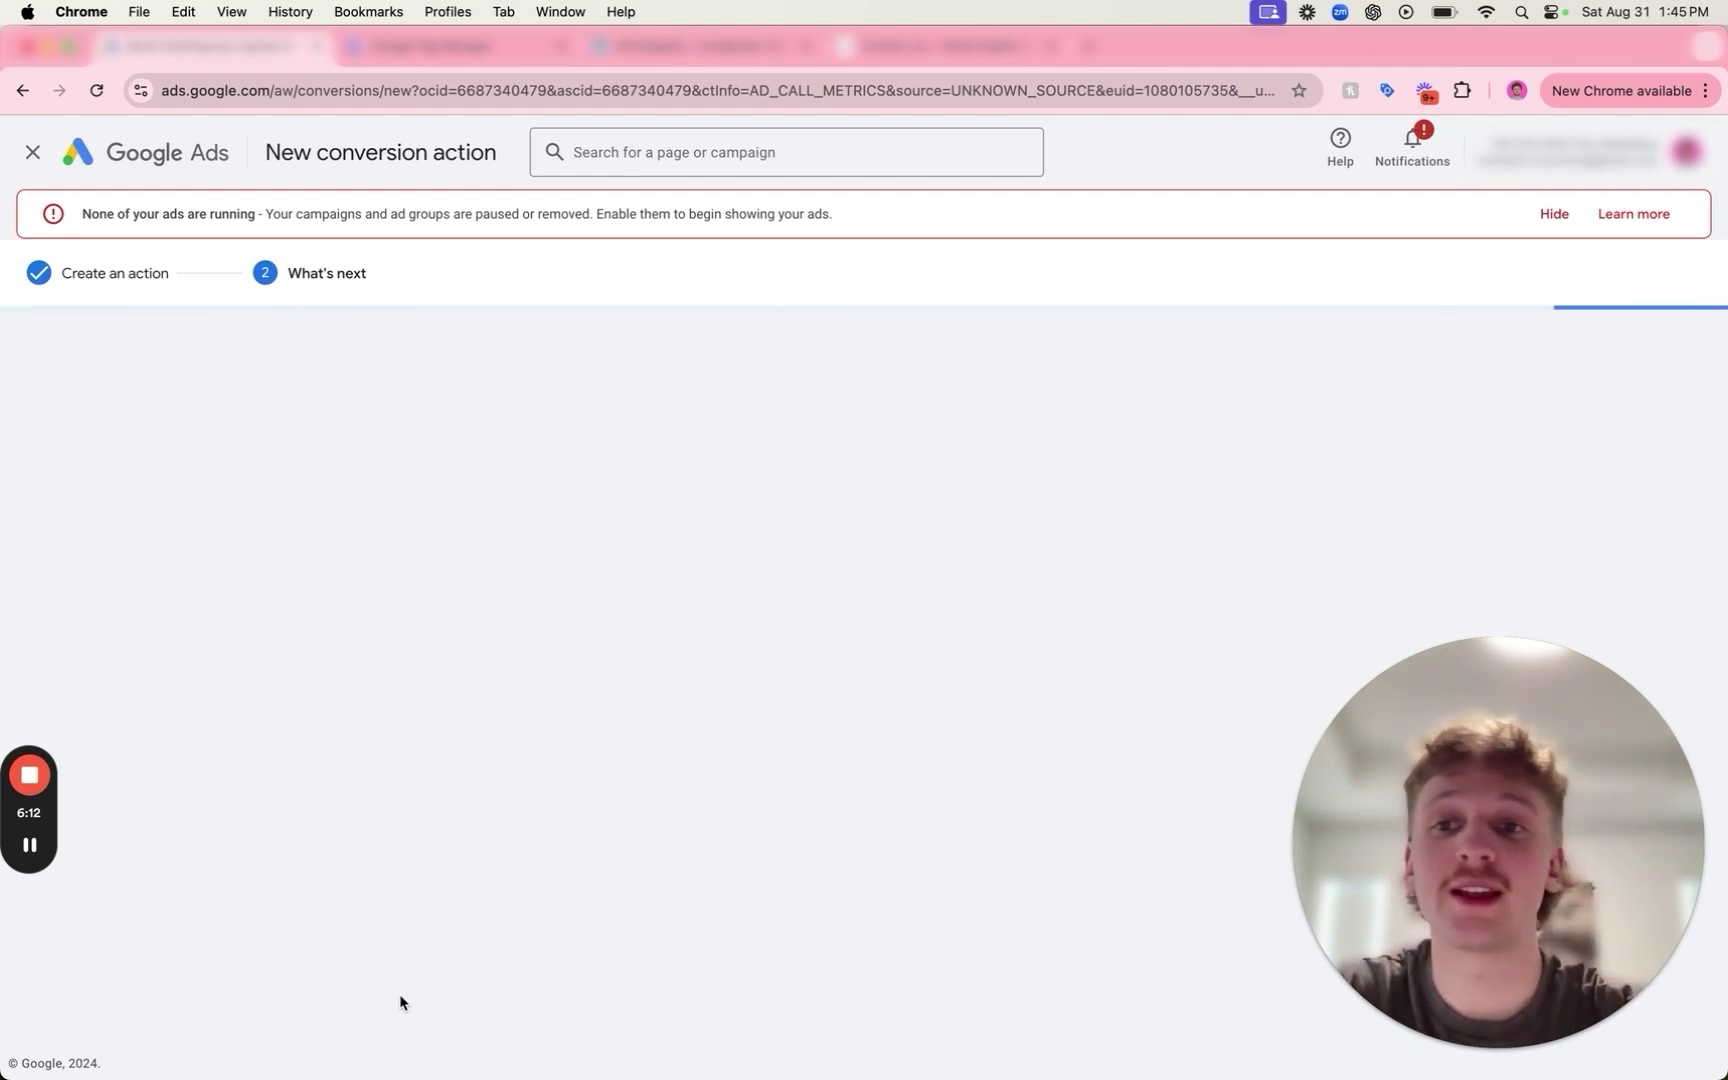
pyautogui.click(396, 735)
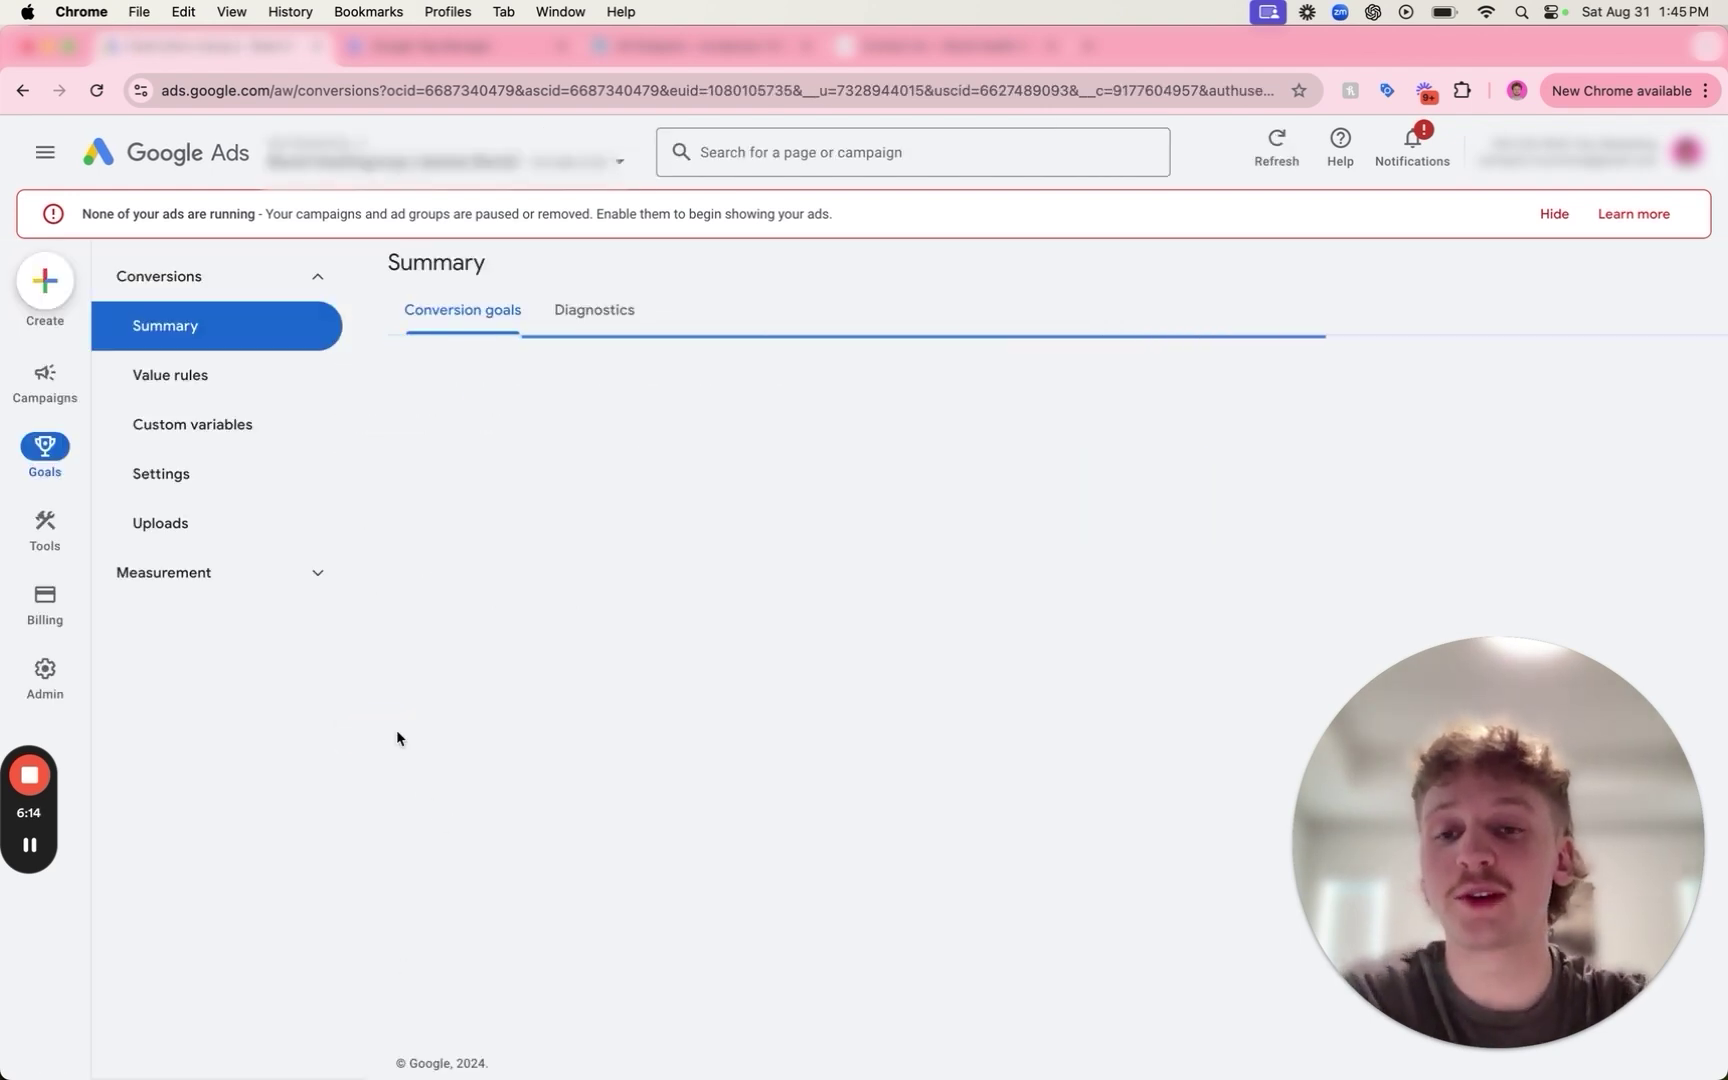
# Start another phone call conversion action for calls to a website number, named "Calls from website", without a conversion value.
pyautogui.click(620, 380)
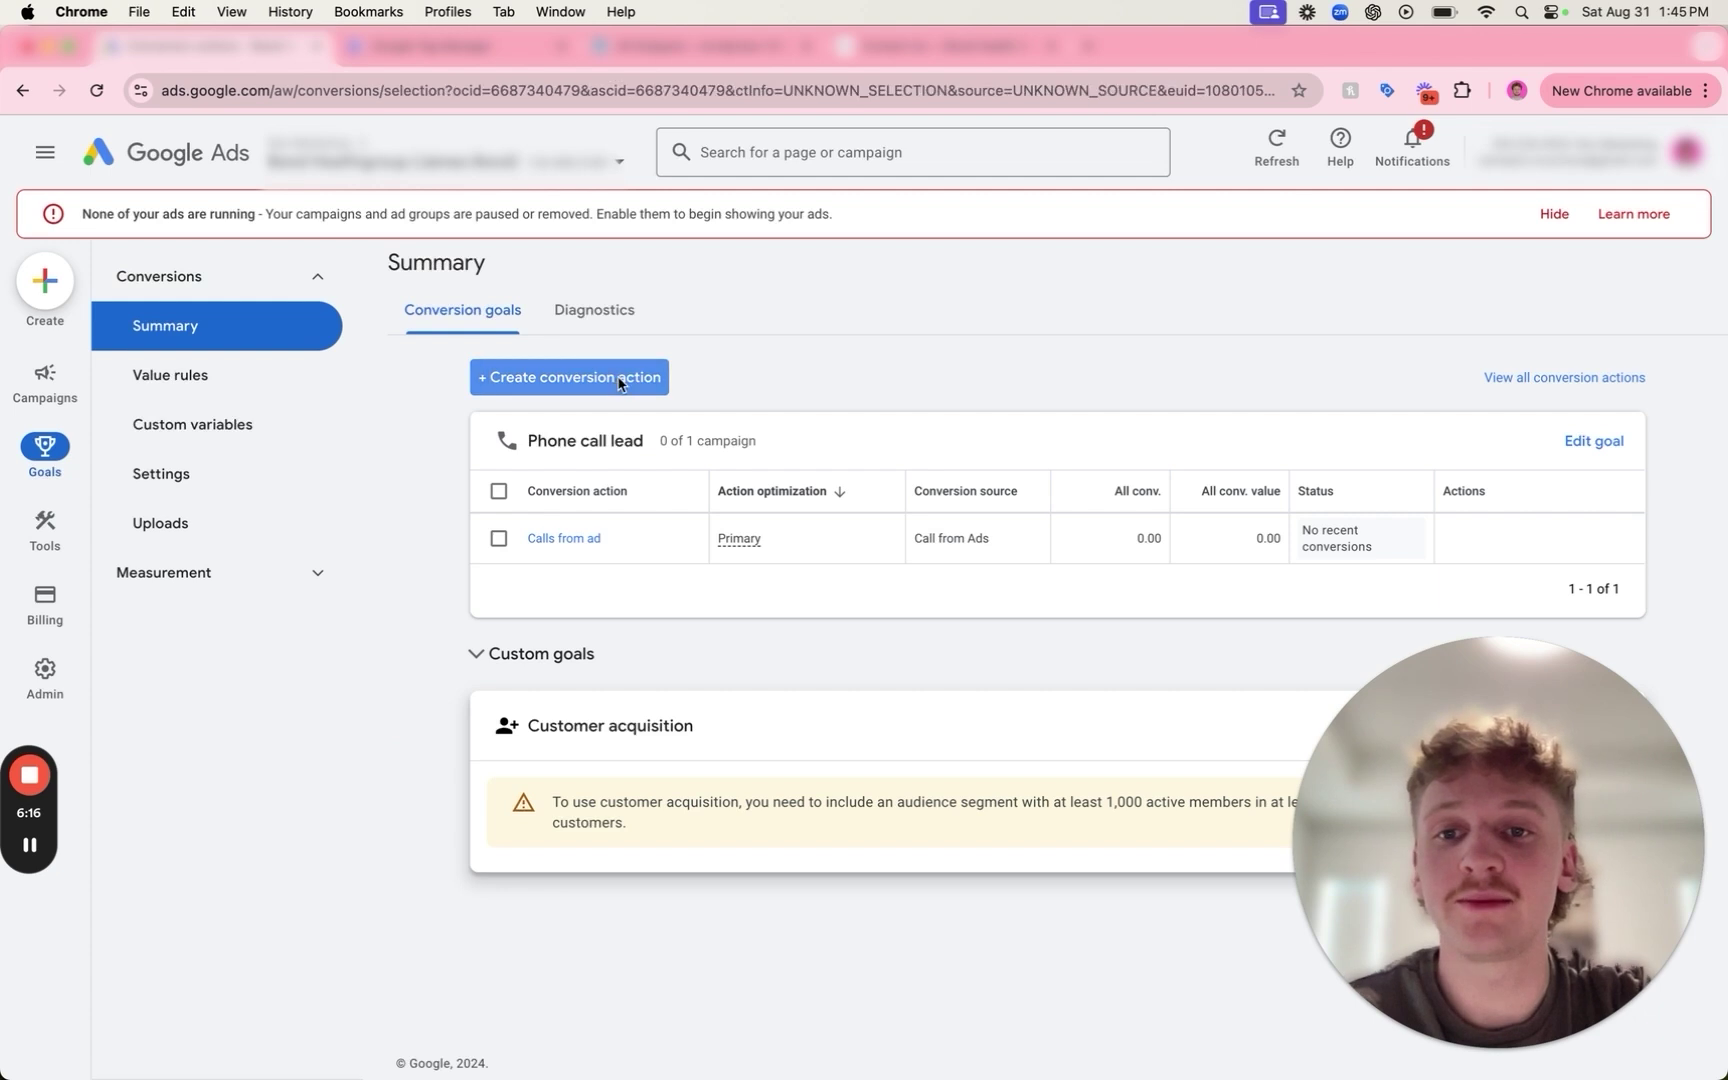
pyautogui.click(1005, 540)
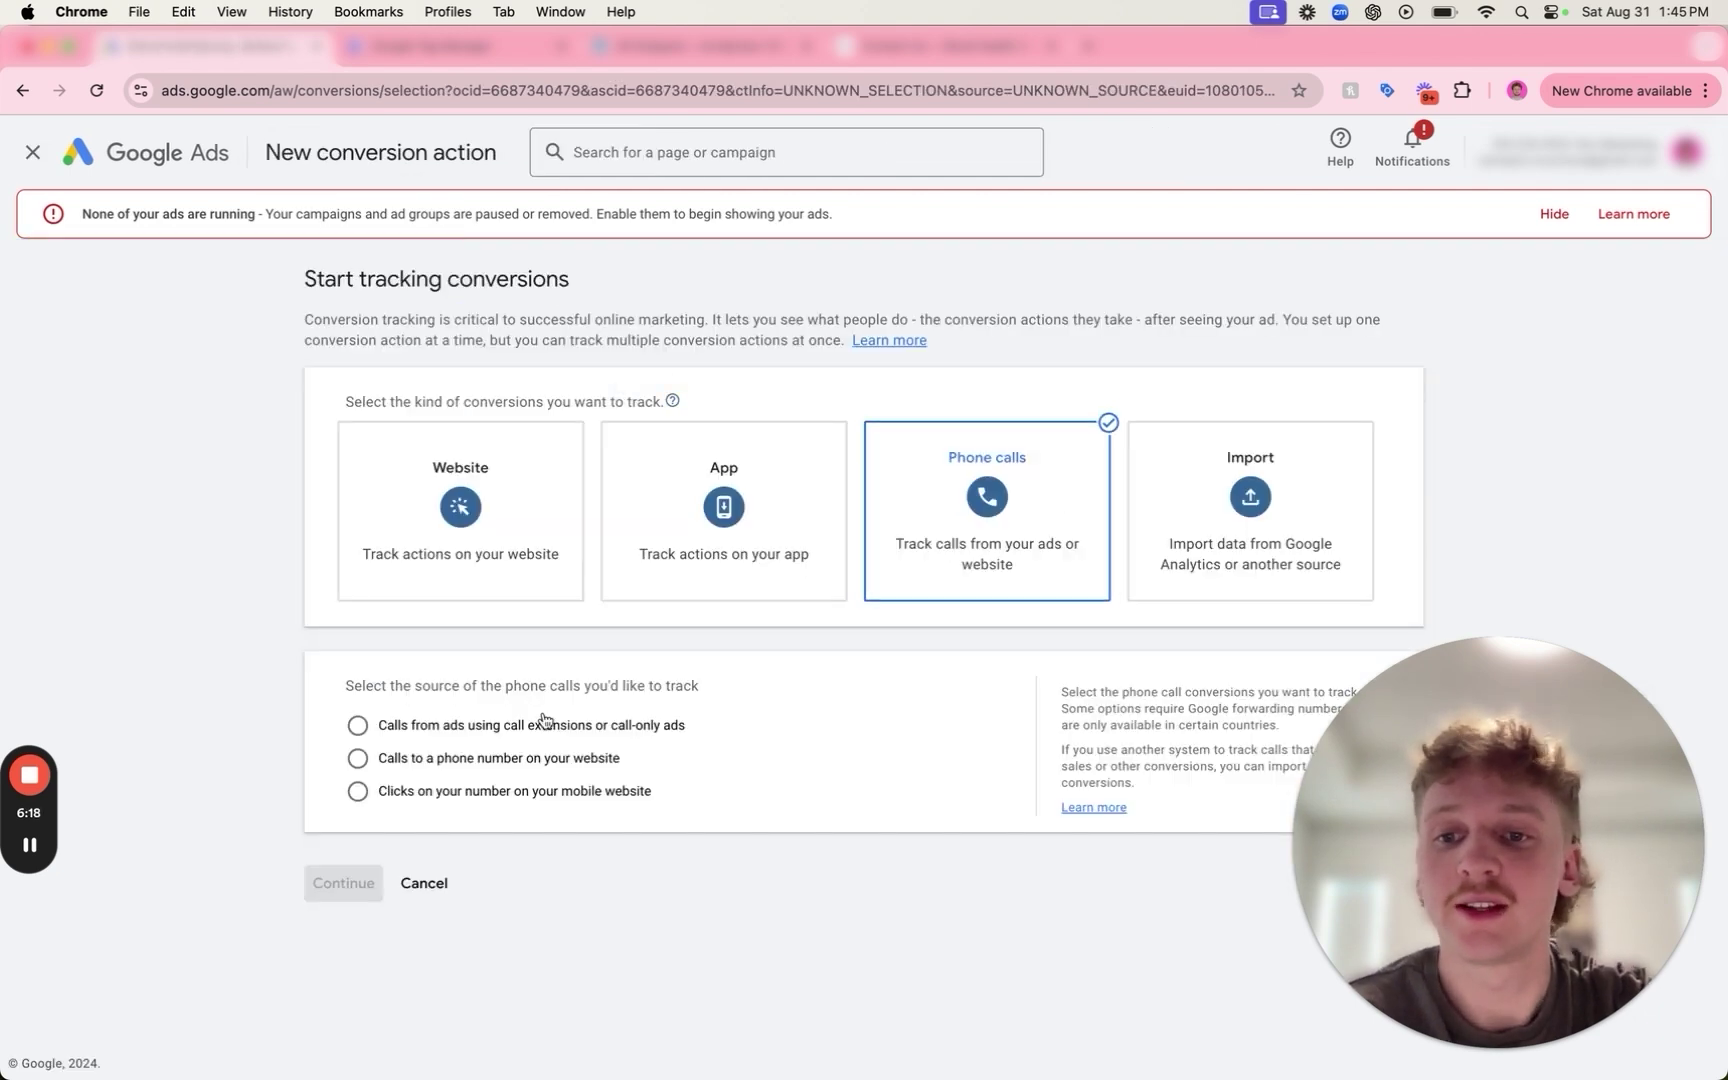
pyautogui.click(507, 760)
pyautogui.click(342, 880)
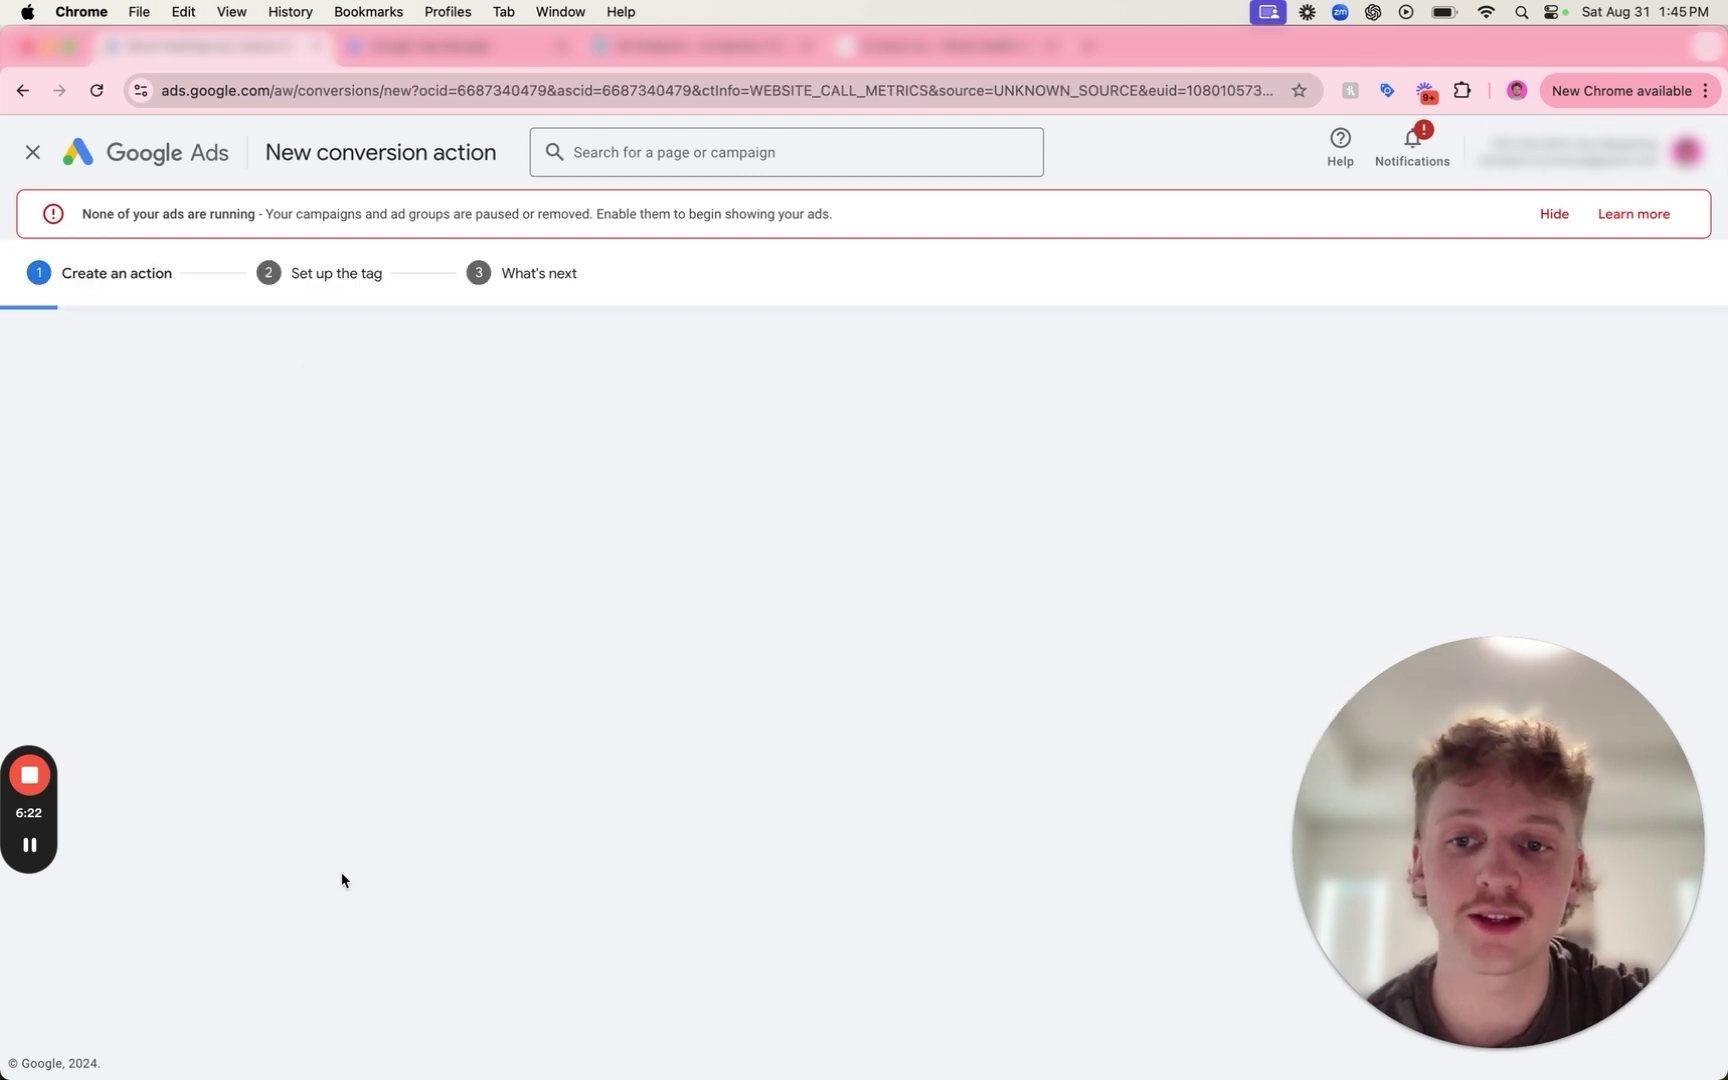
pyautogui.write('Calls from website')
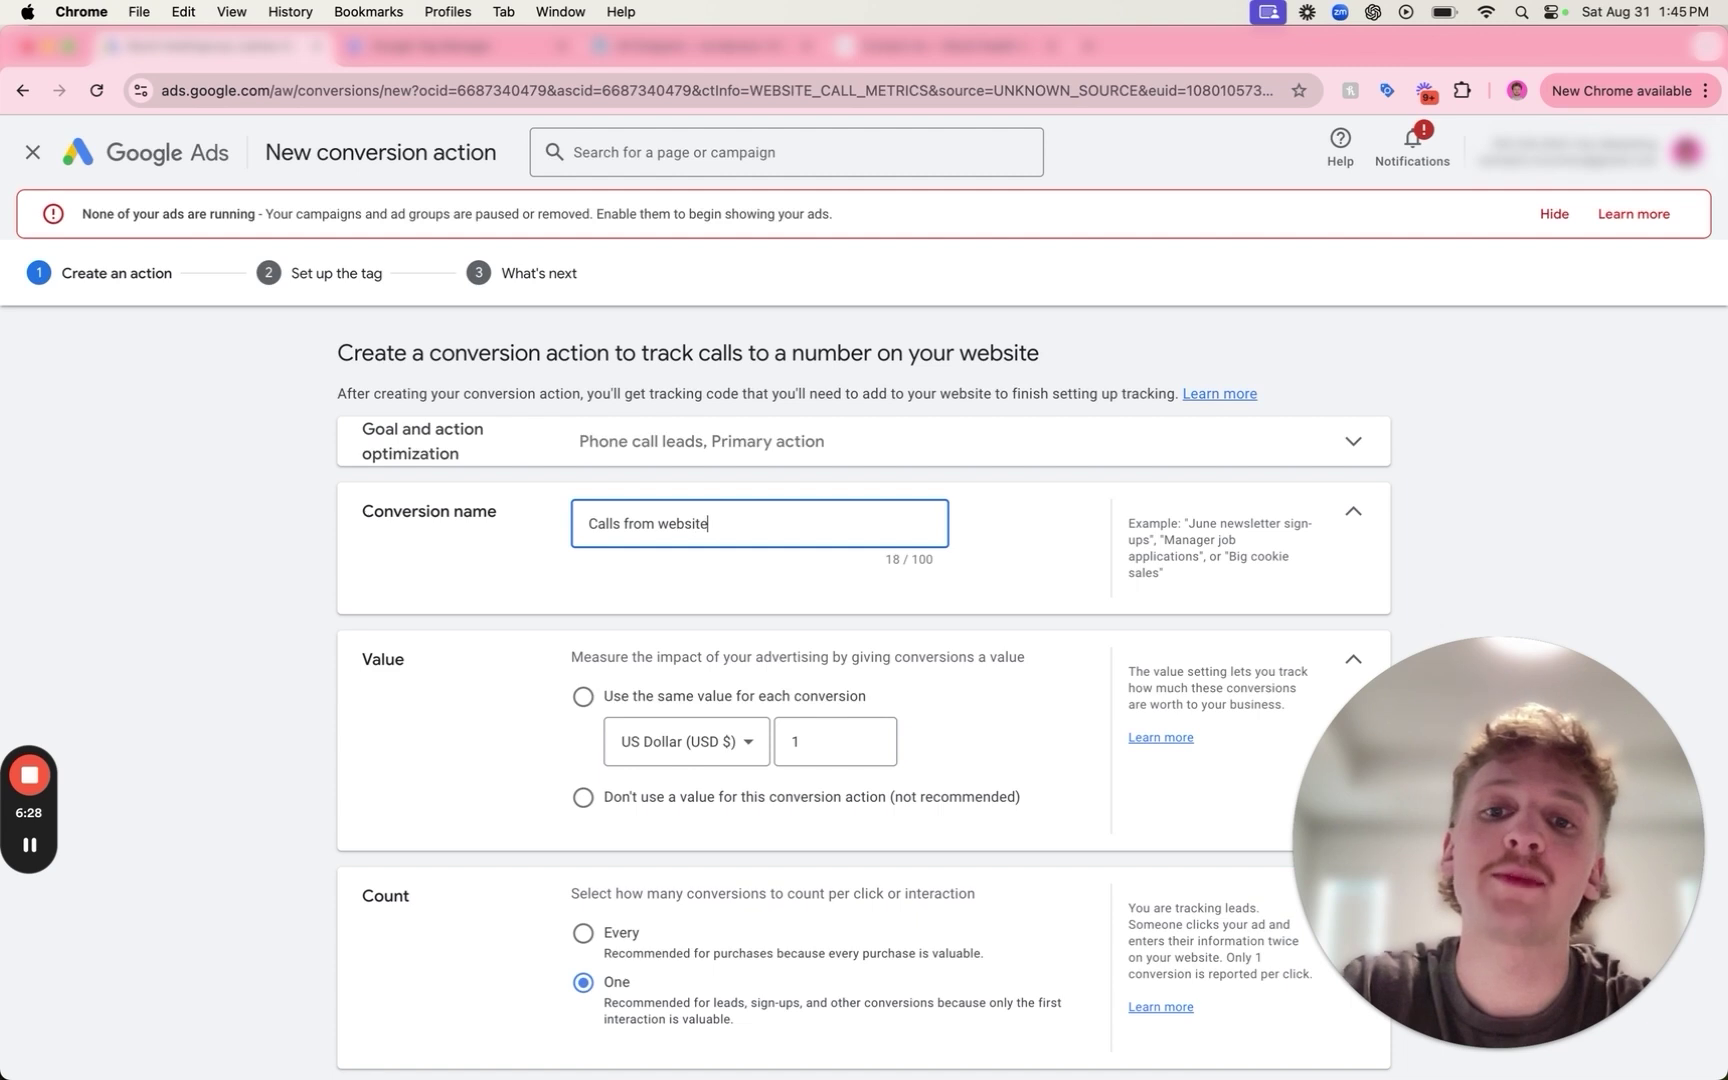
pyautogui.click(583, 797)
pyautogui.scroll(-4, 650, 740)
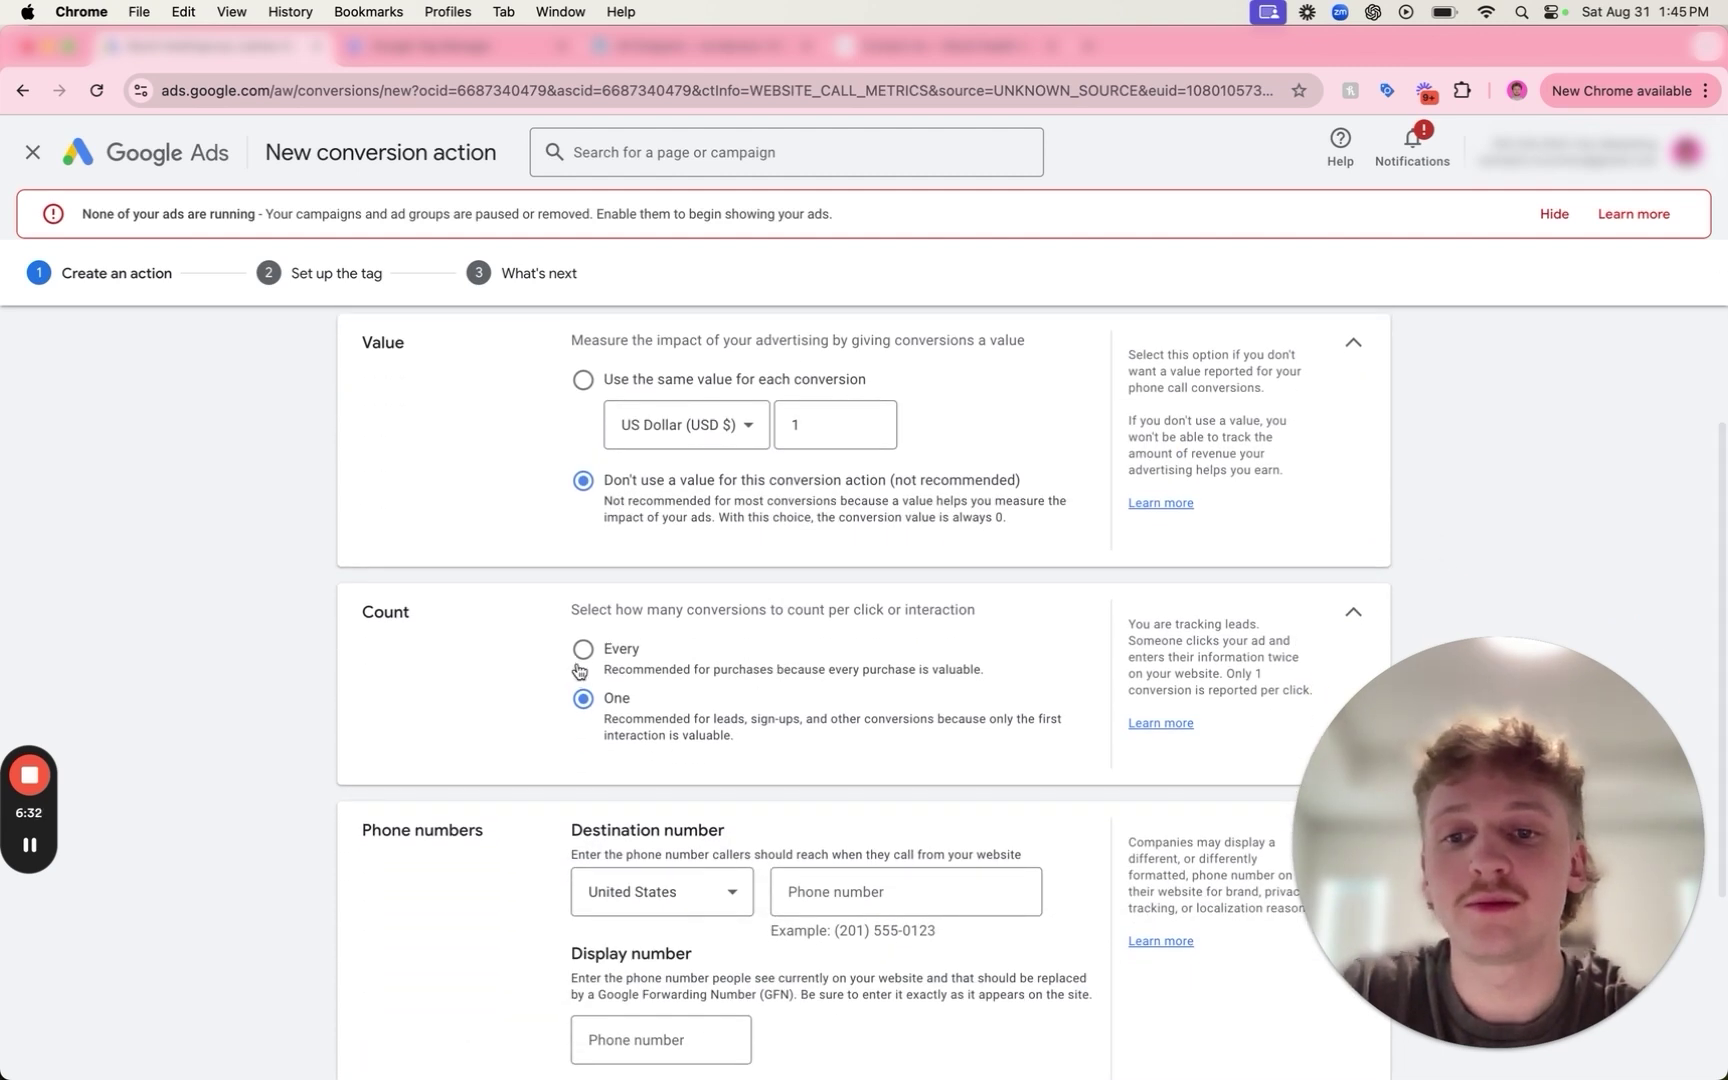
# Fill in the destination and display numbers with the business phone number from the website's contact page.
pyautogui.scroll(-4, 620, 870)
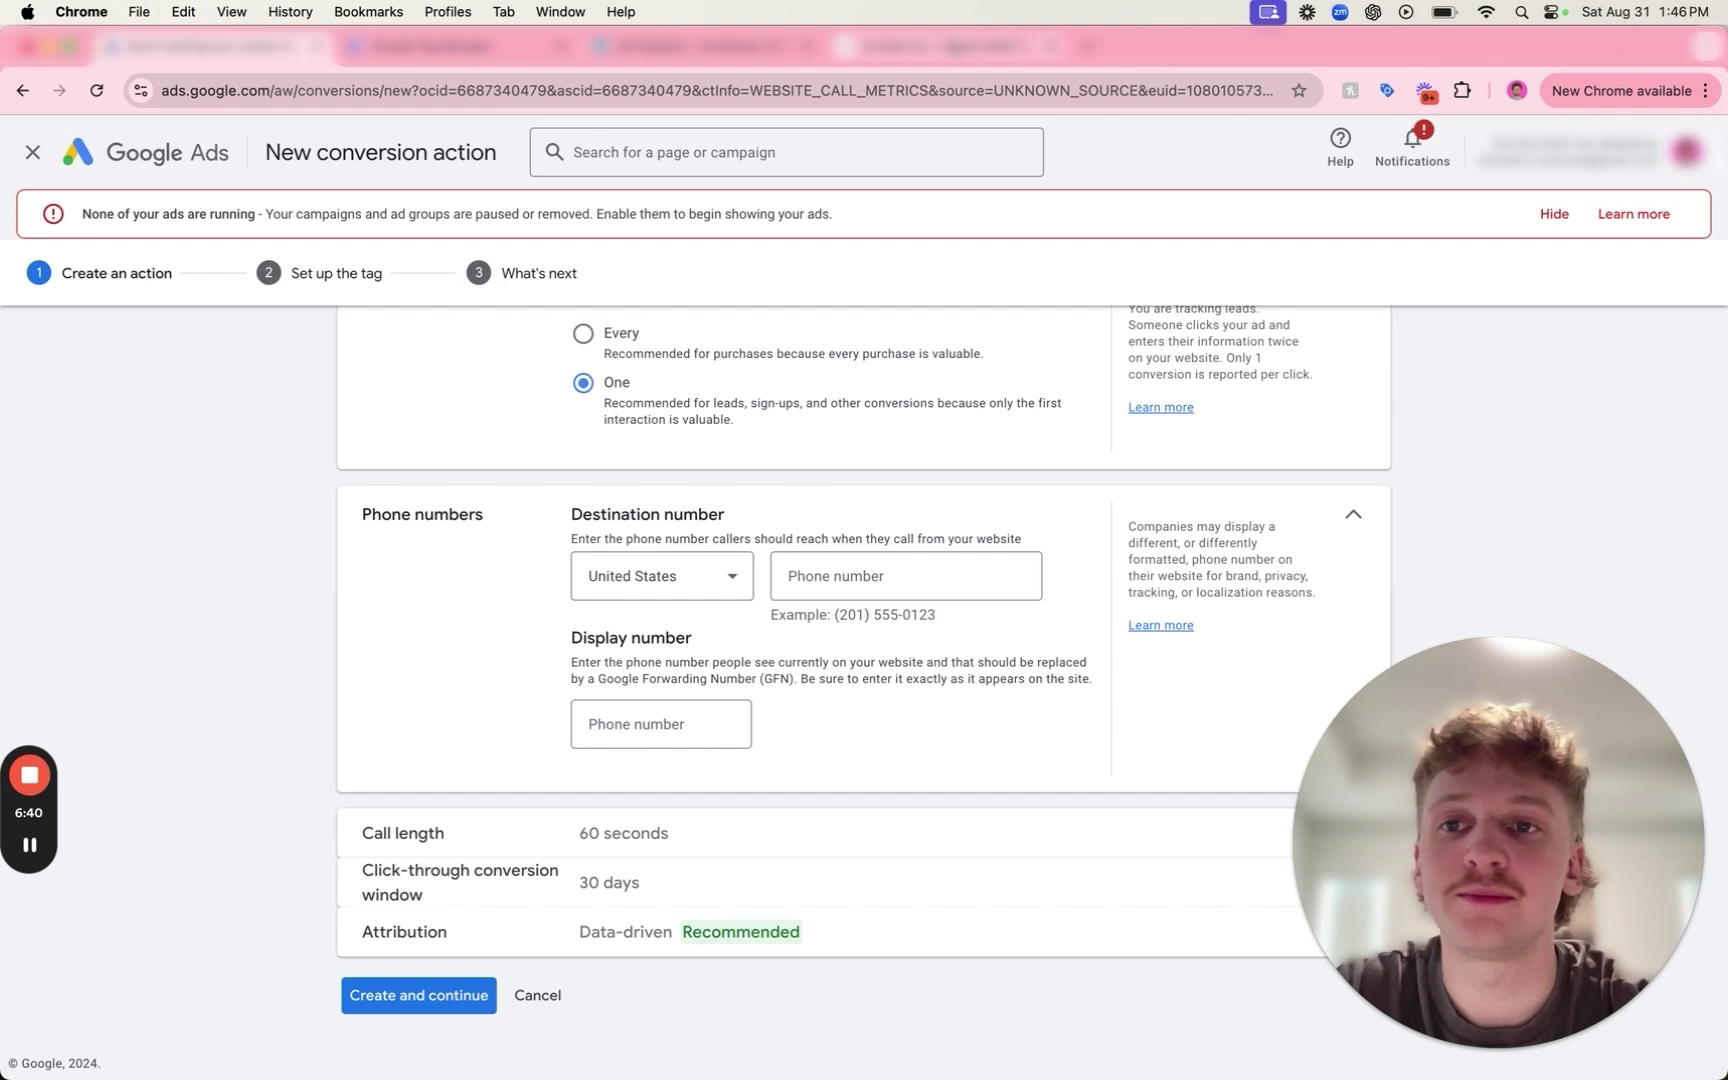
pyautogui.click(955, 47)
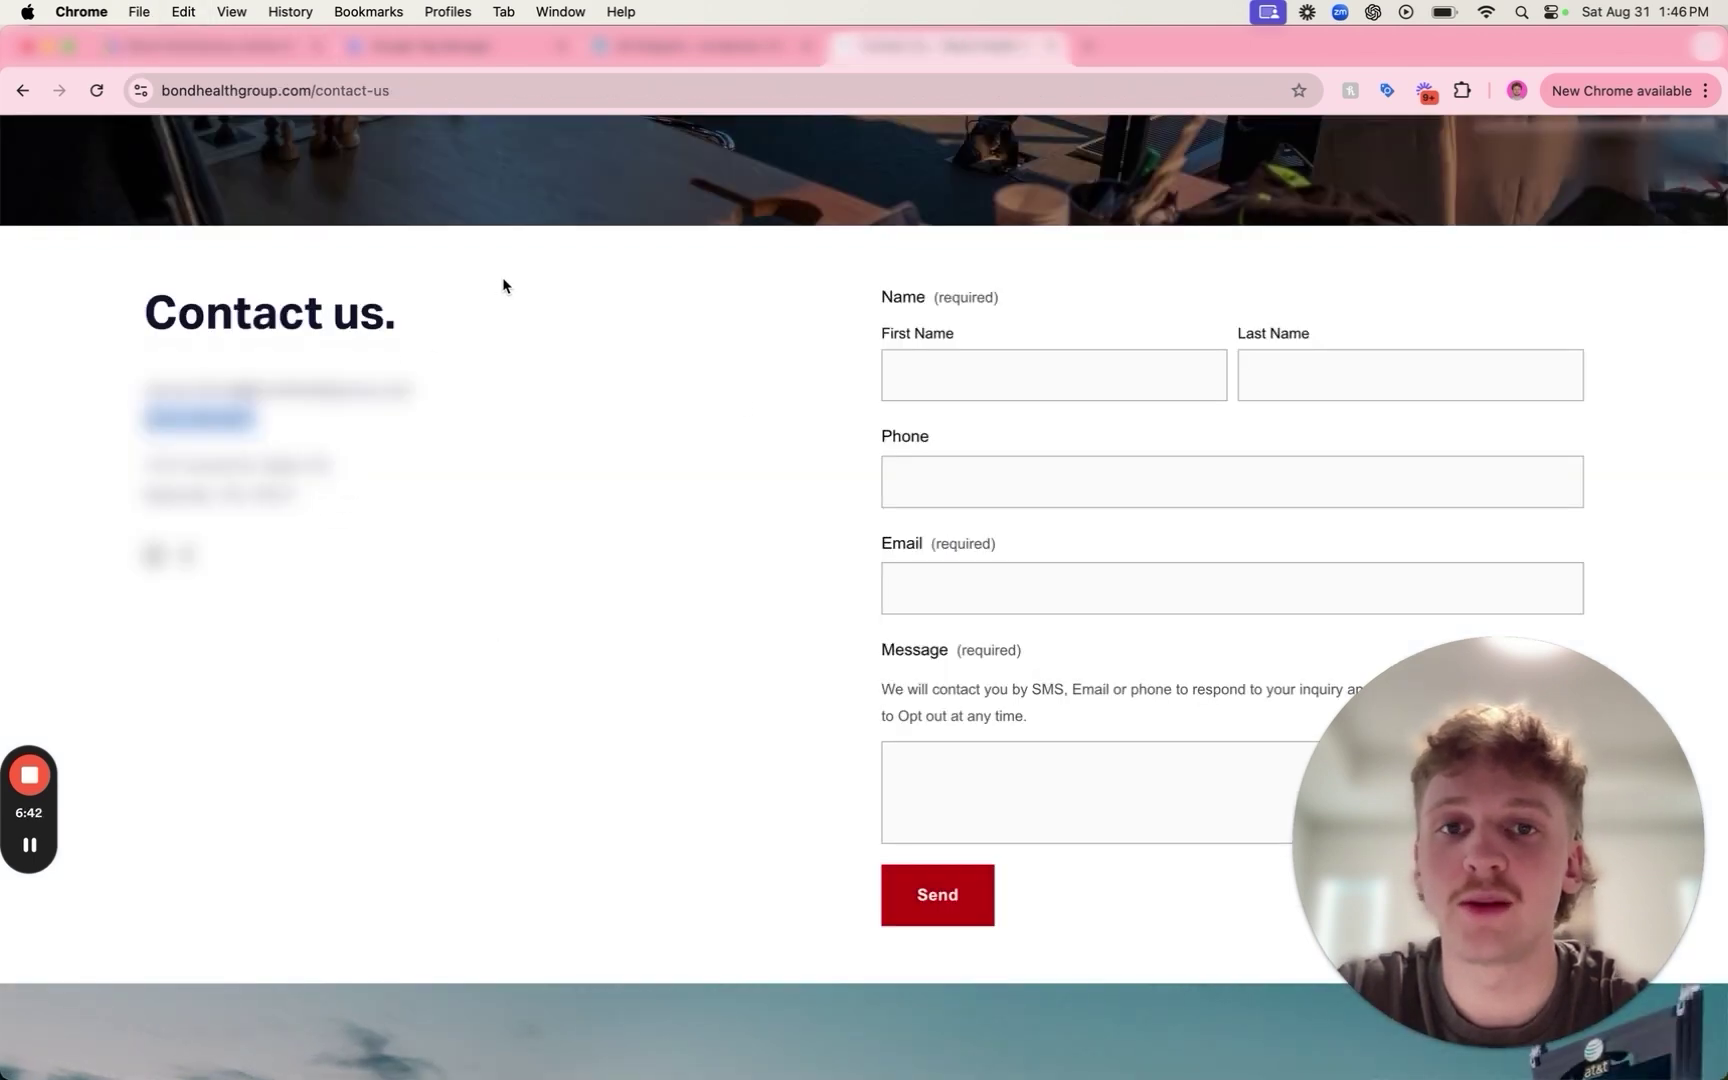
pyautogui.click(248, 50)
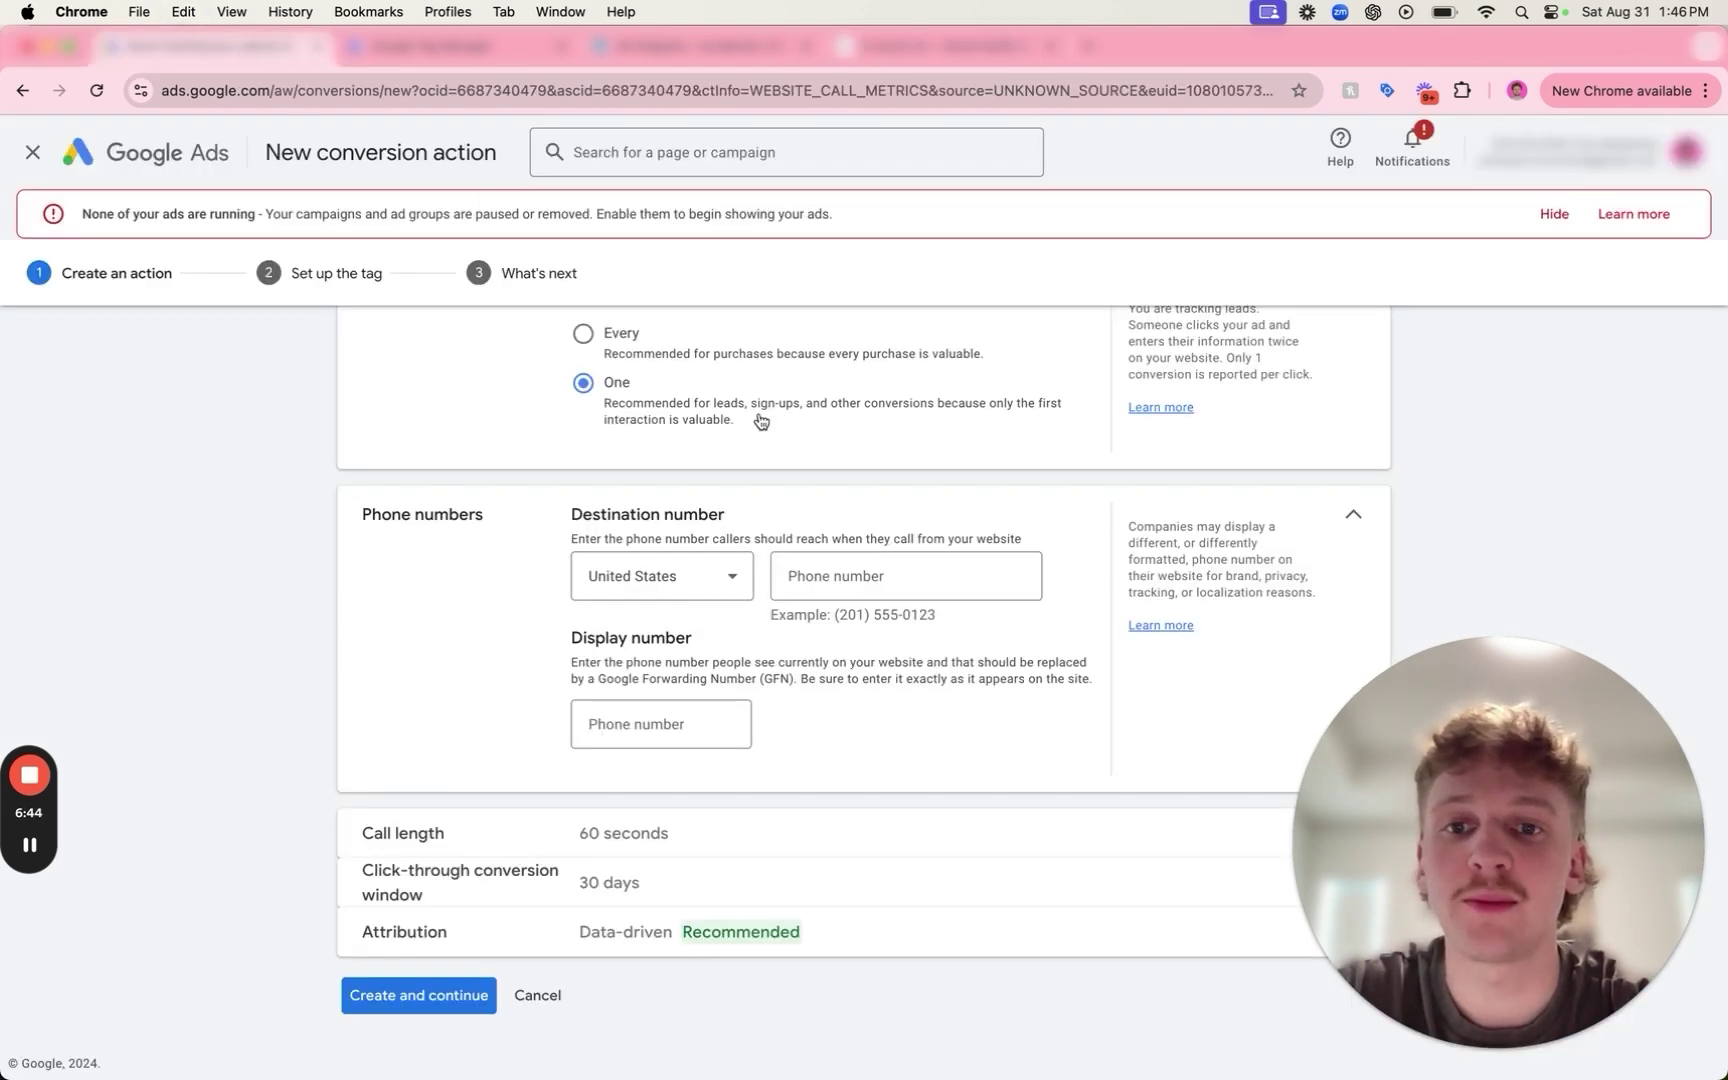
pyautogui.click(863, 586)
pyautogui.press('super+v')
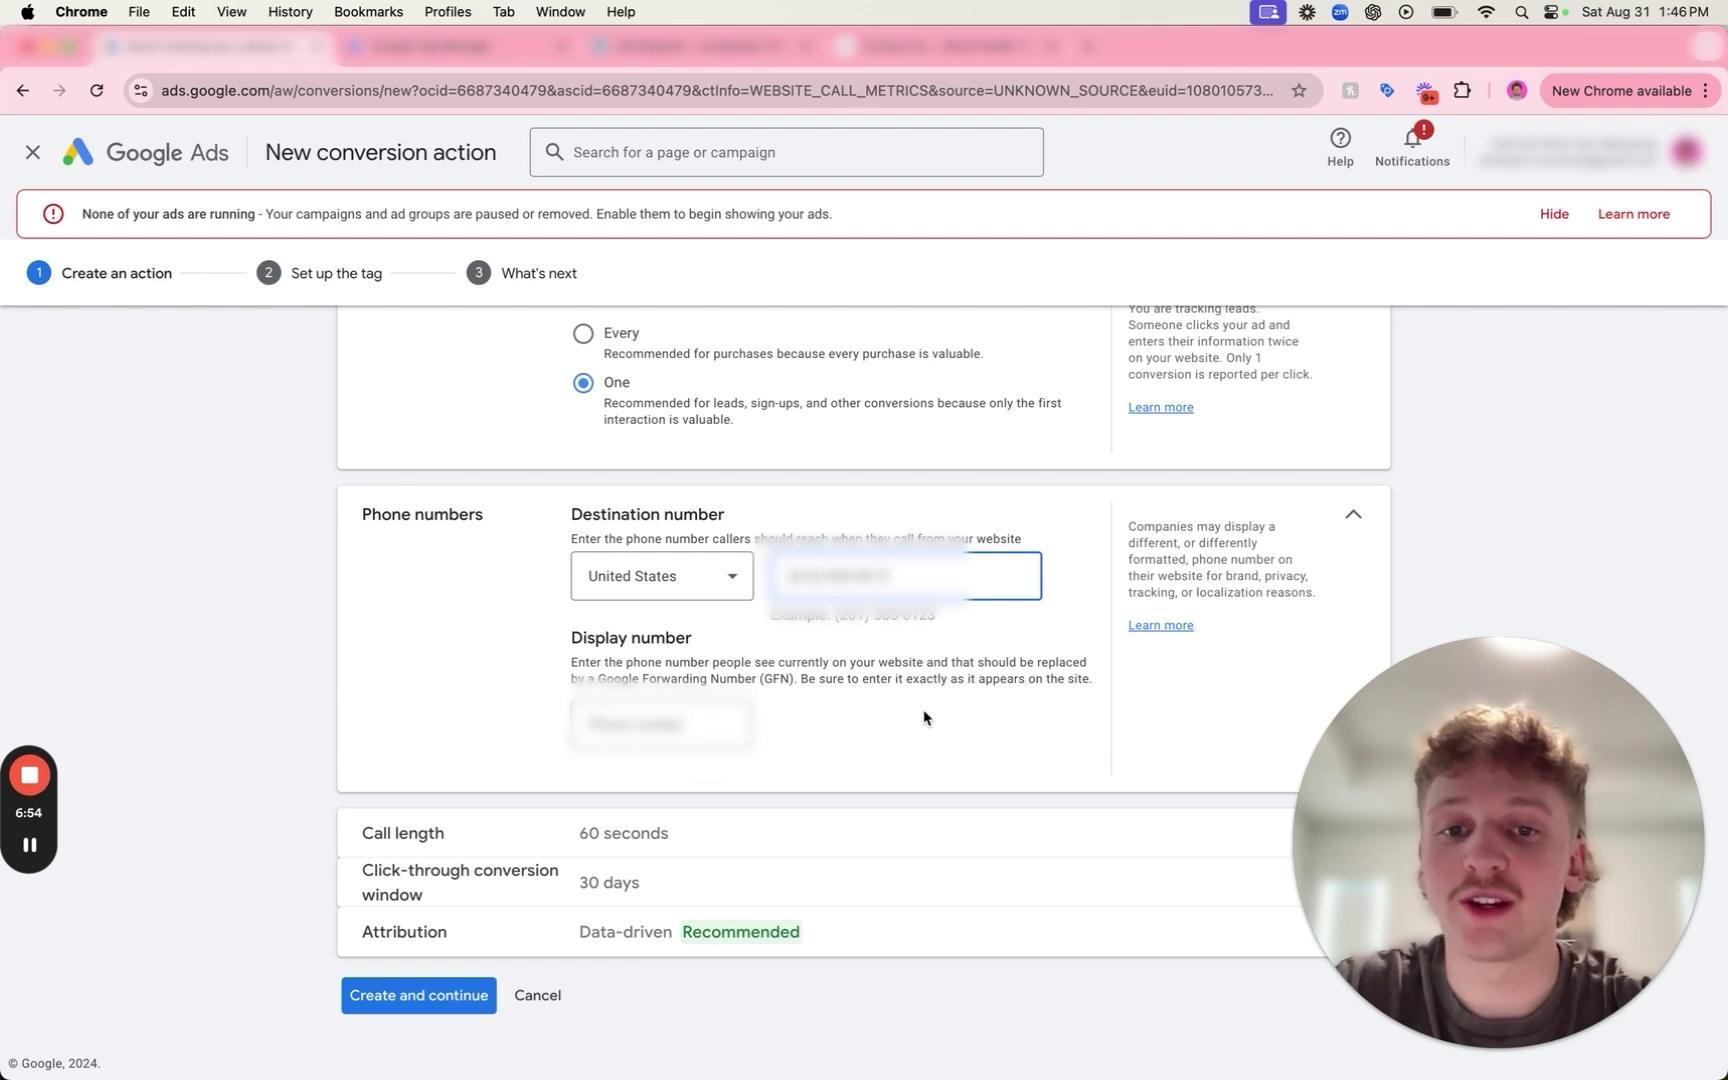
pyautogui.click(692, 712)
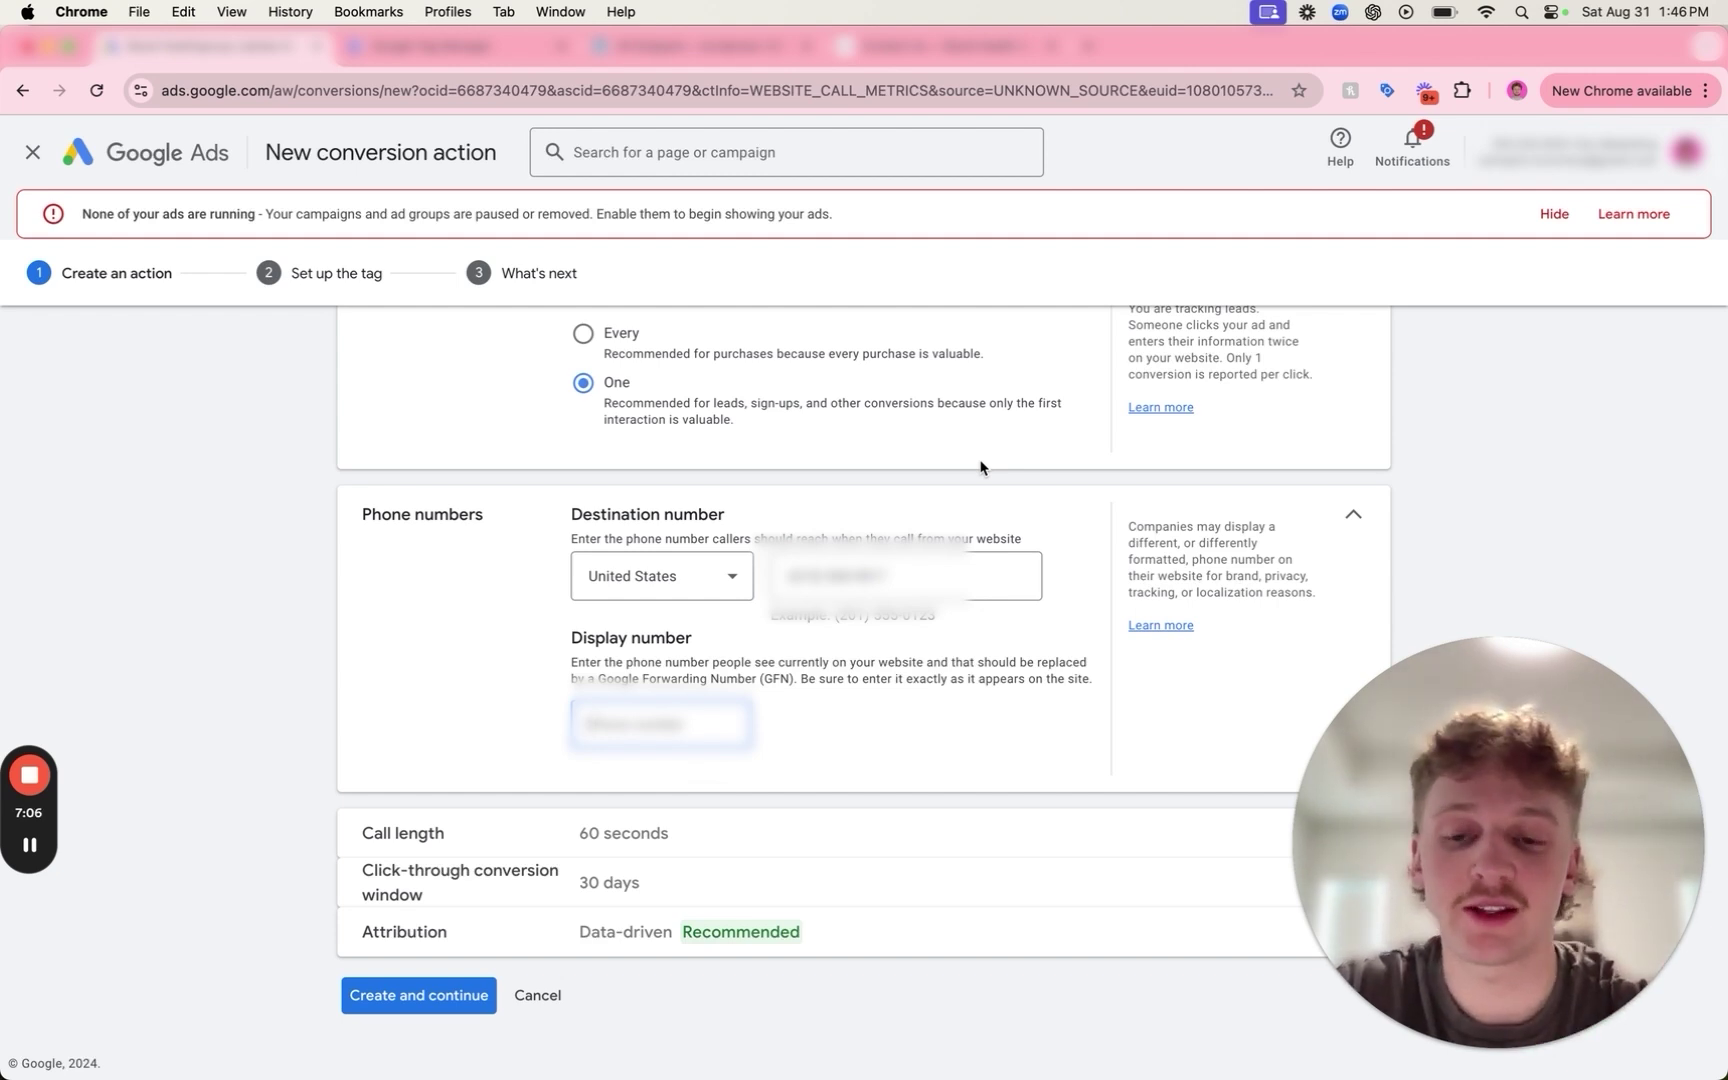
pyautogui.click(895, 662)
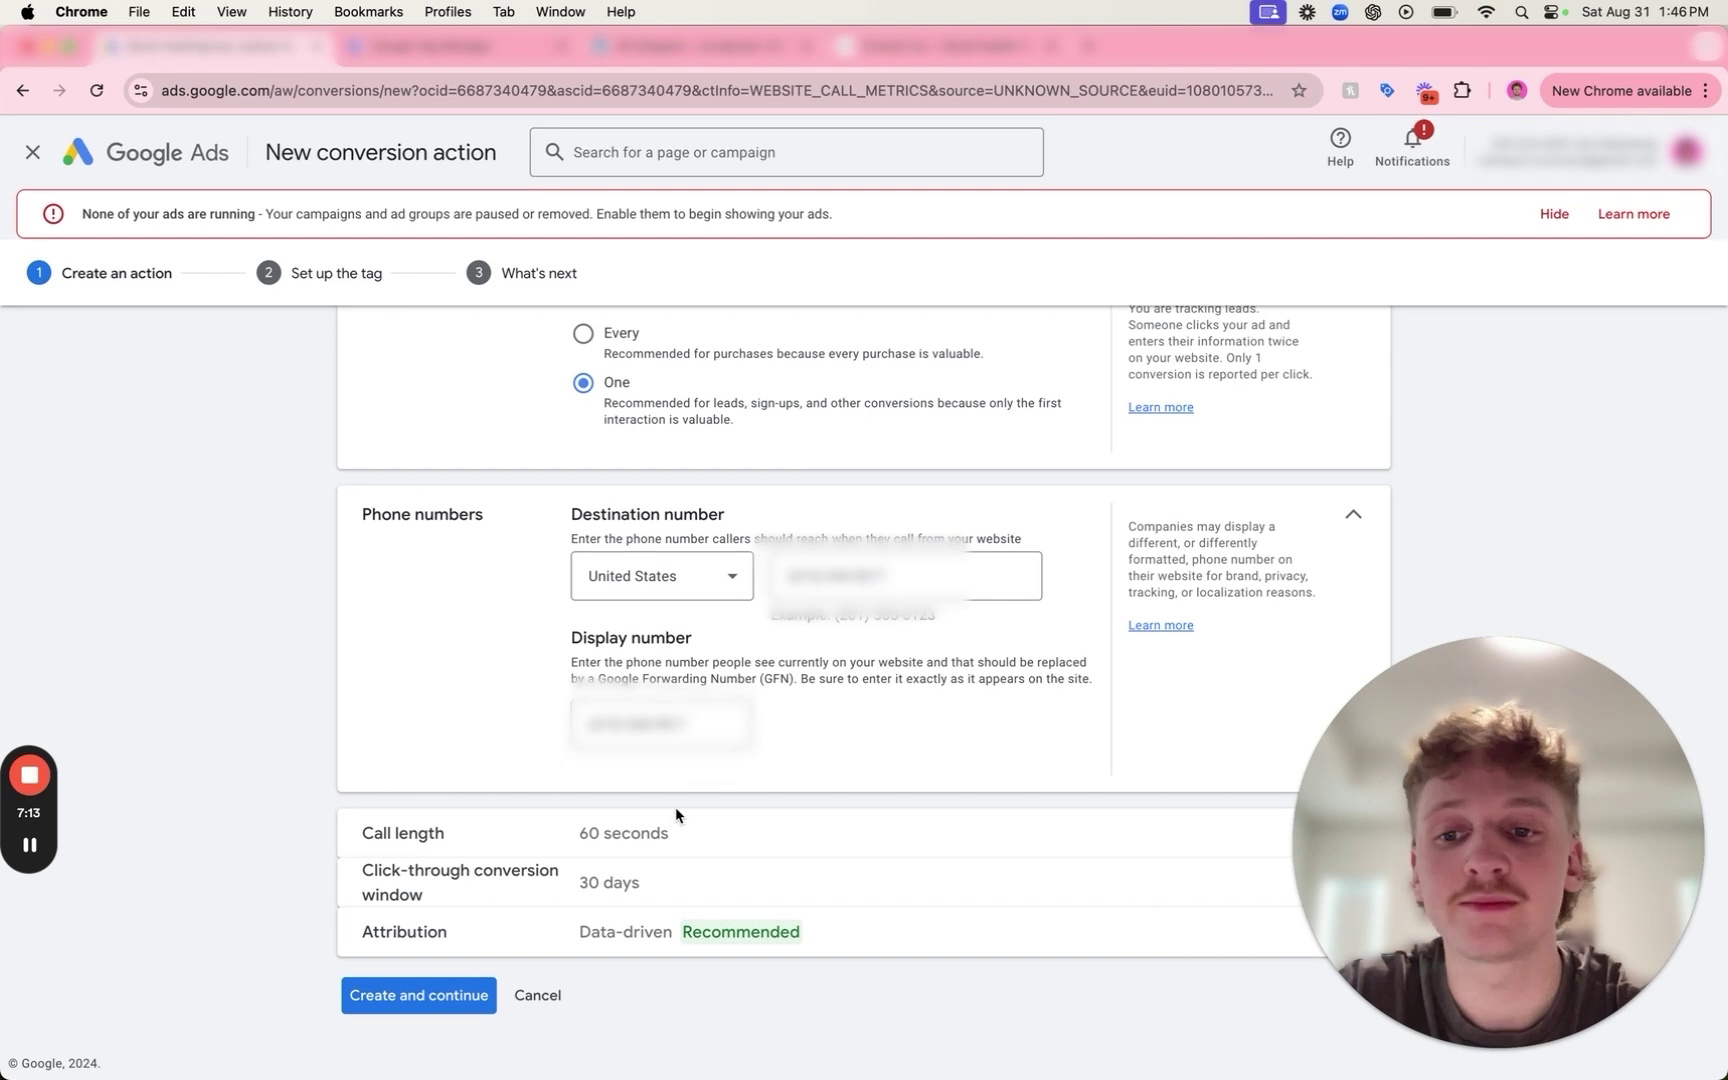
# Set the minimum call length to 5 seconds and create the website call conversion action.
pyautogui.click(585, 831)
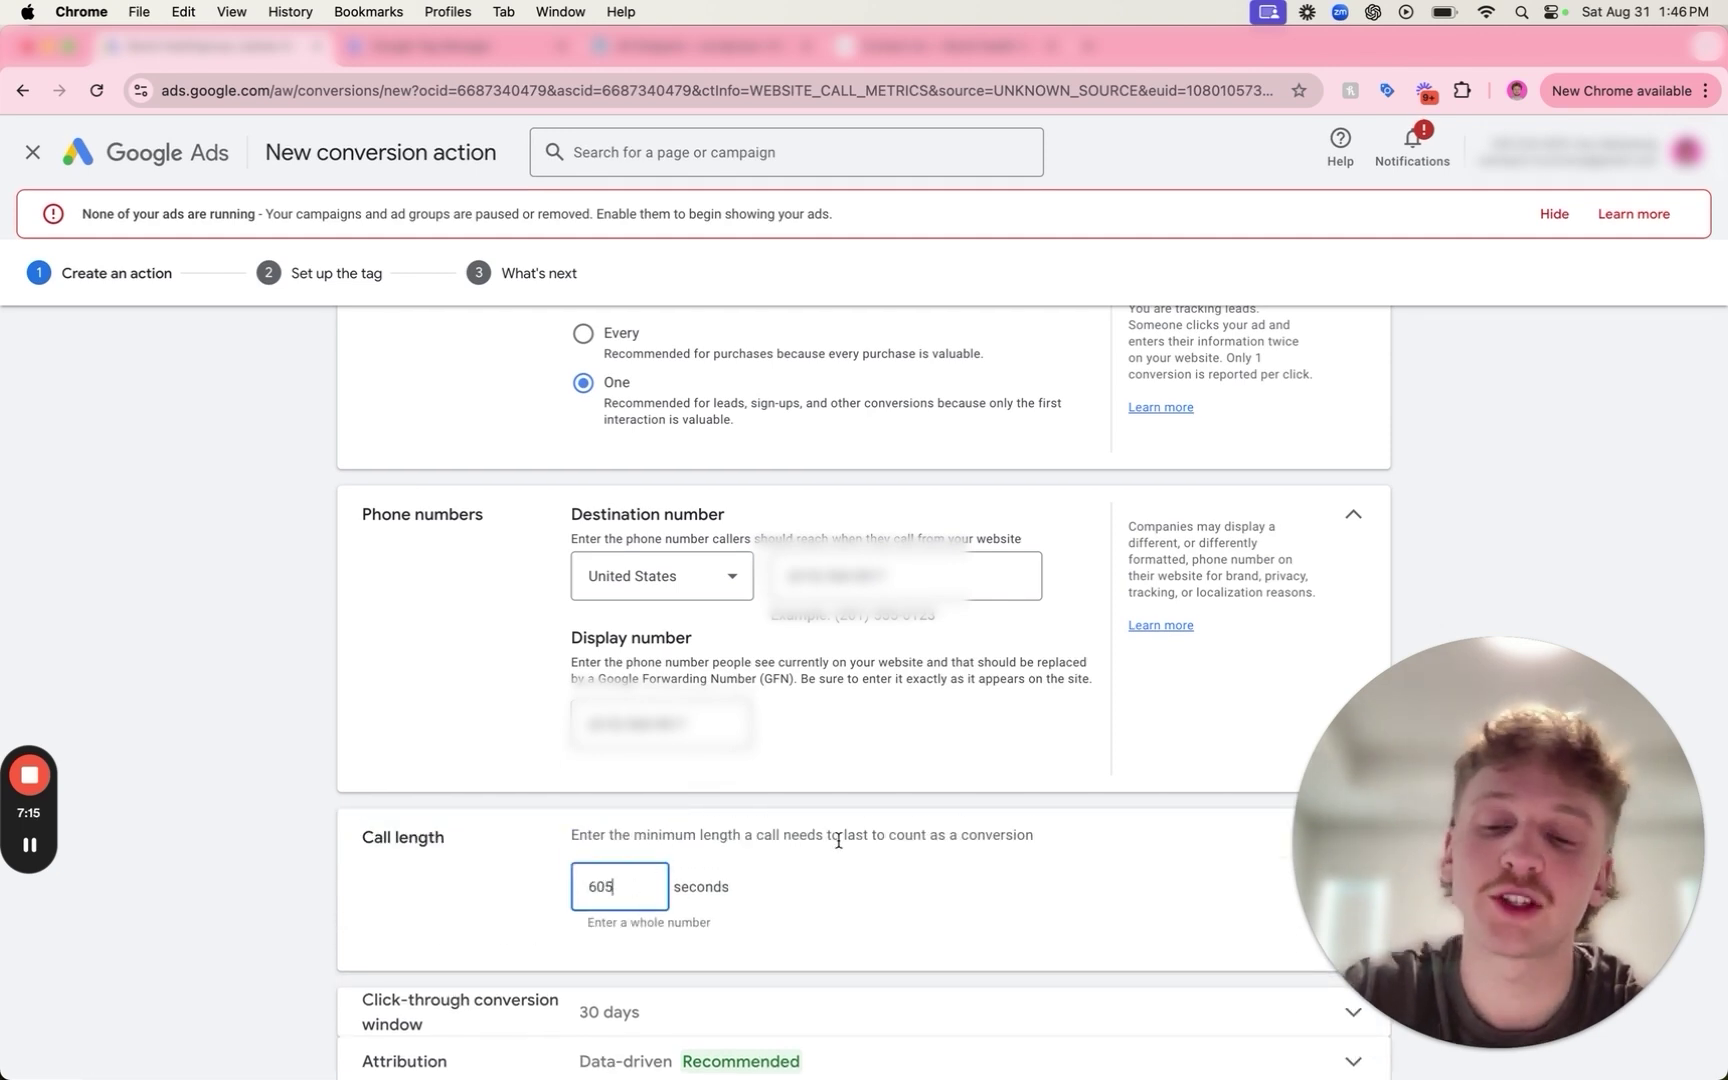
pyautogui.press('BackSpace')
pyautogui.press('BackSpace')
pyautogui.write('5')
pyautogui.scroll(-2, 806, 850)
pyautogui.click(425, 1000)
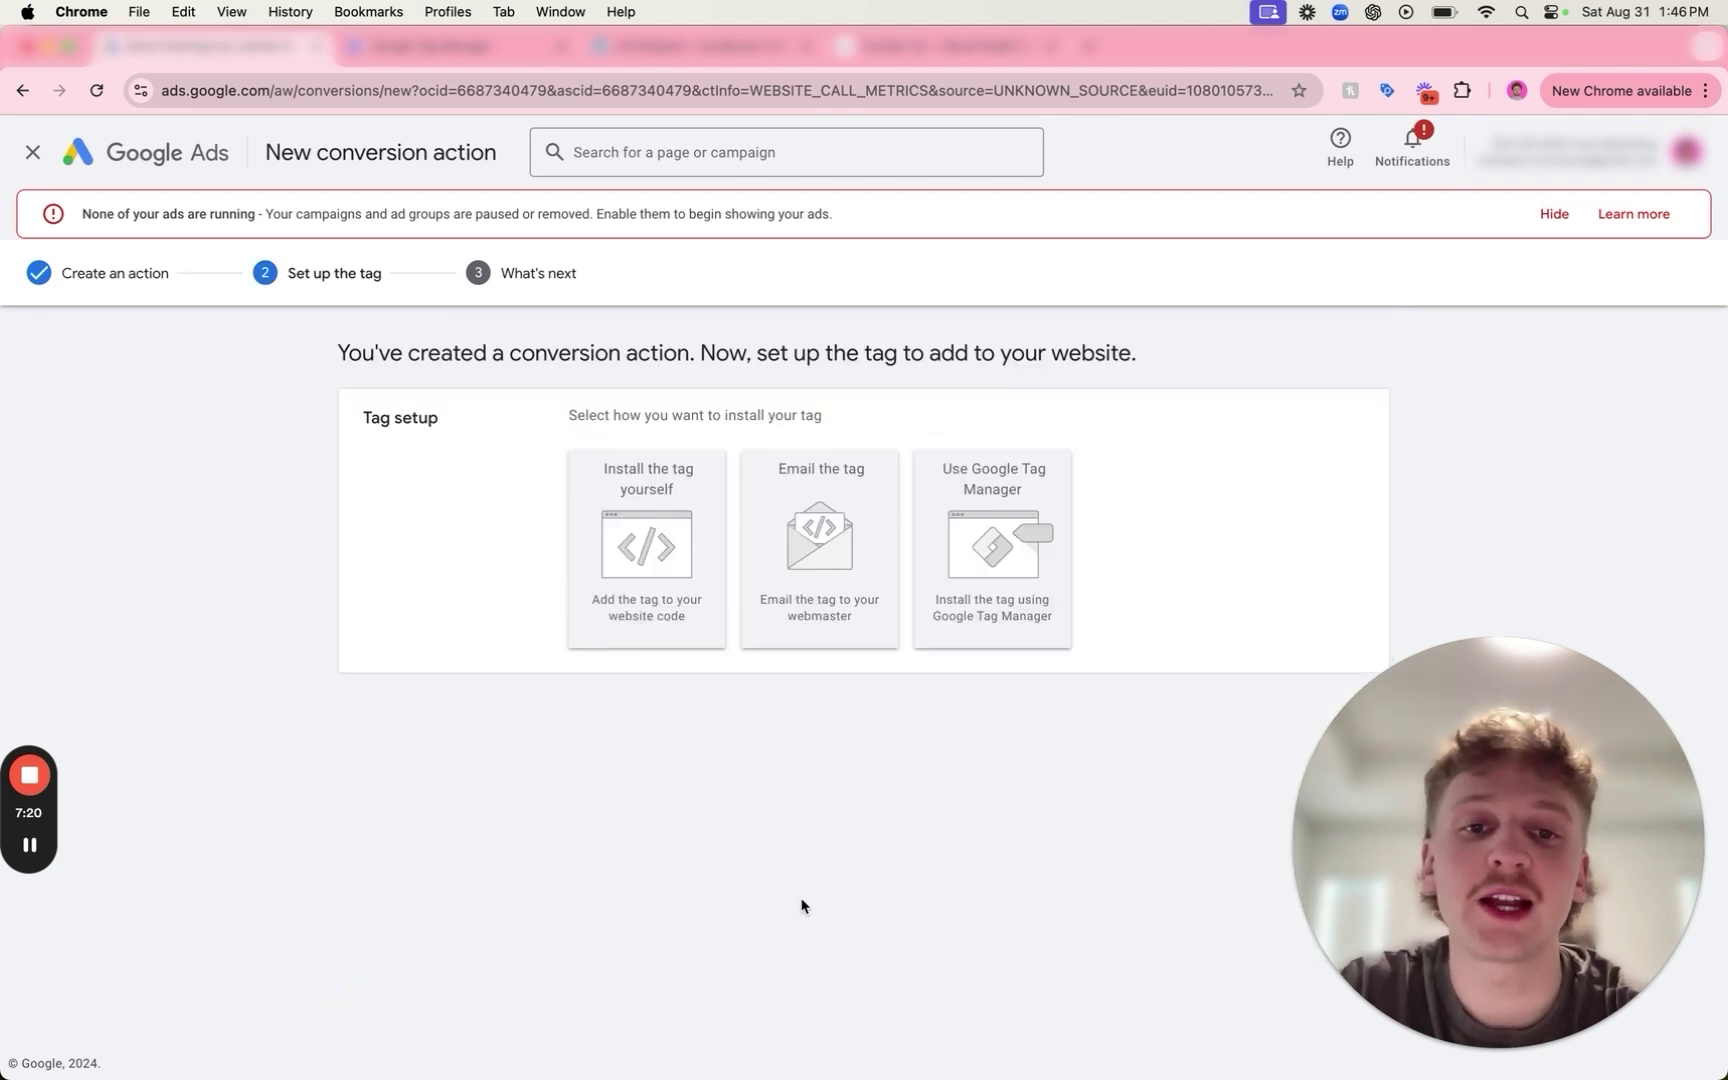
# Choose Google Tag Manager as the tag installation method and copy the conversion ID from its instructions.
pyautogui.click(1021, 571)
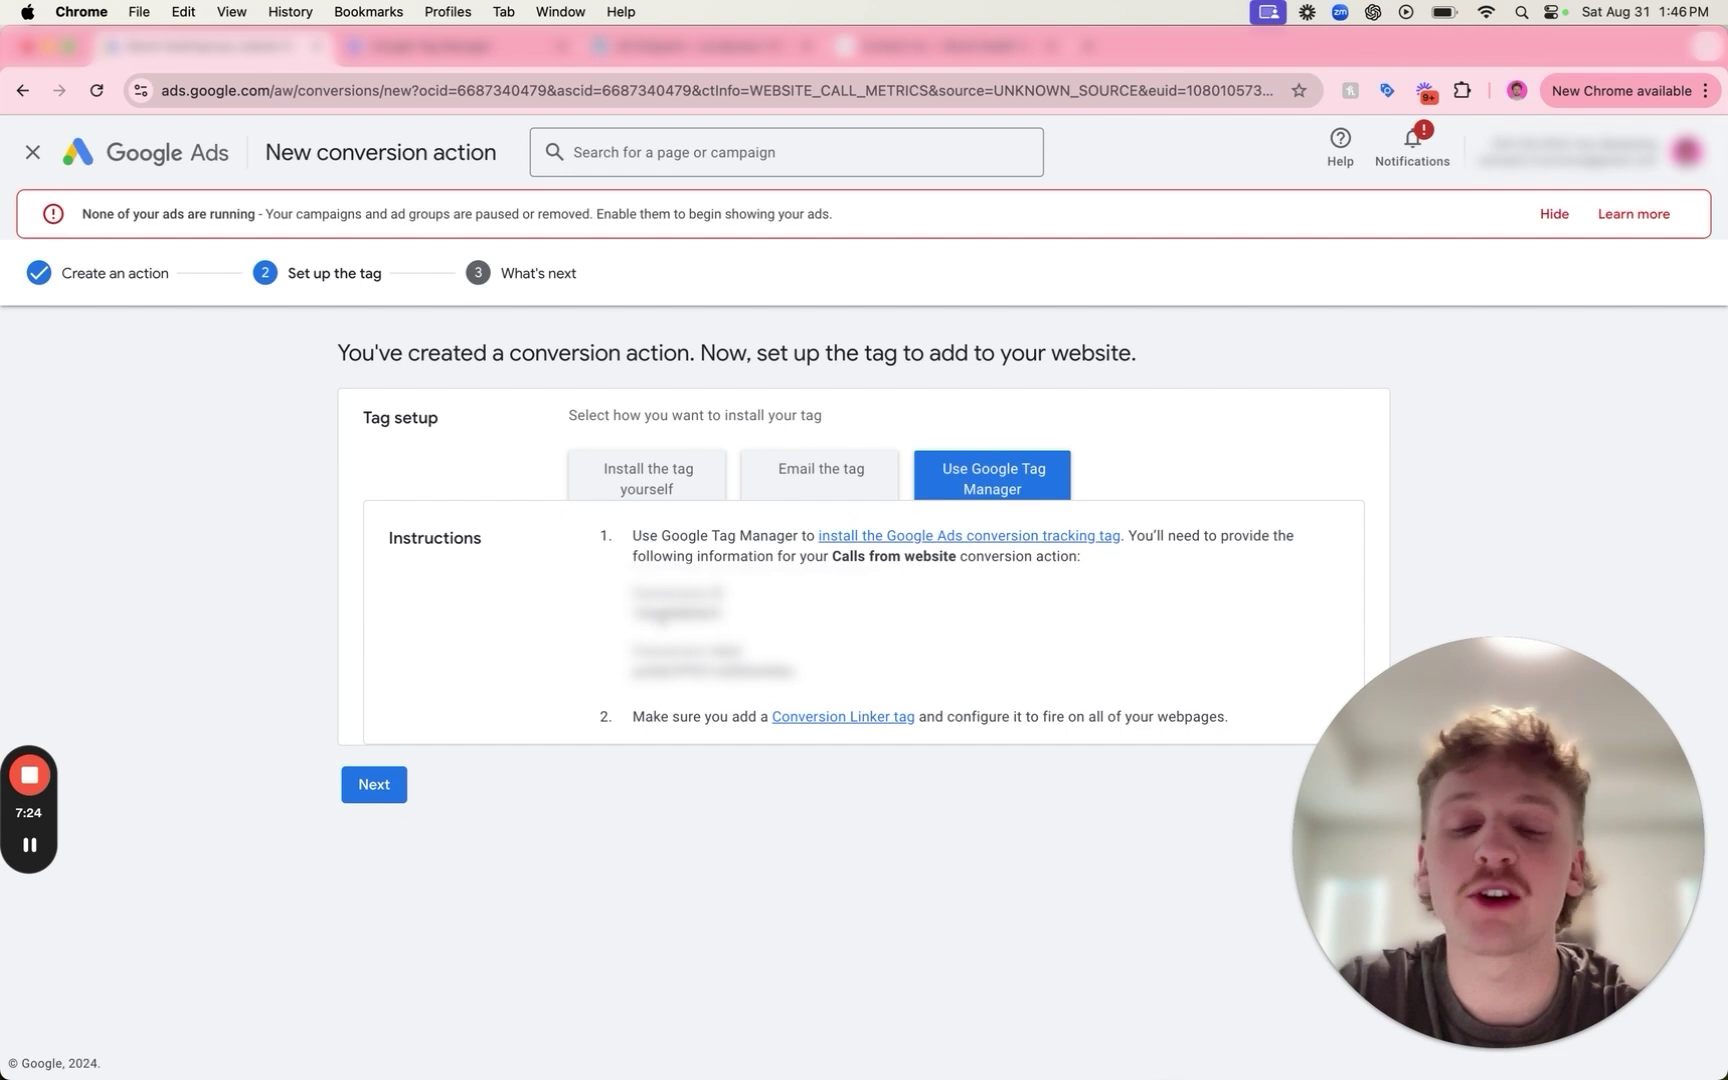
pyautogui.doubleClick(730, 620)
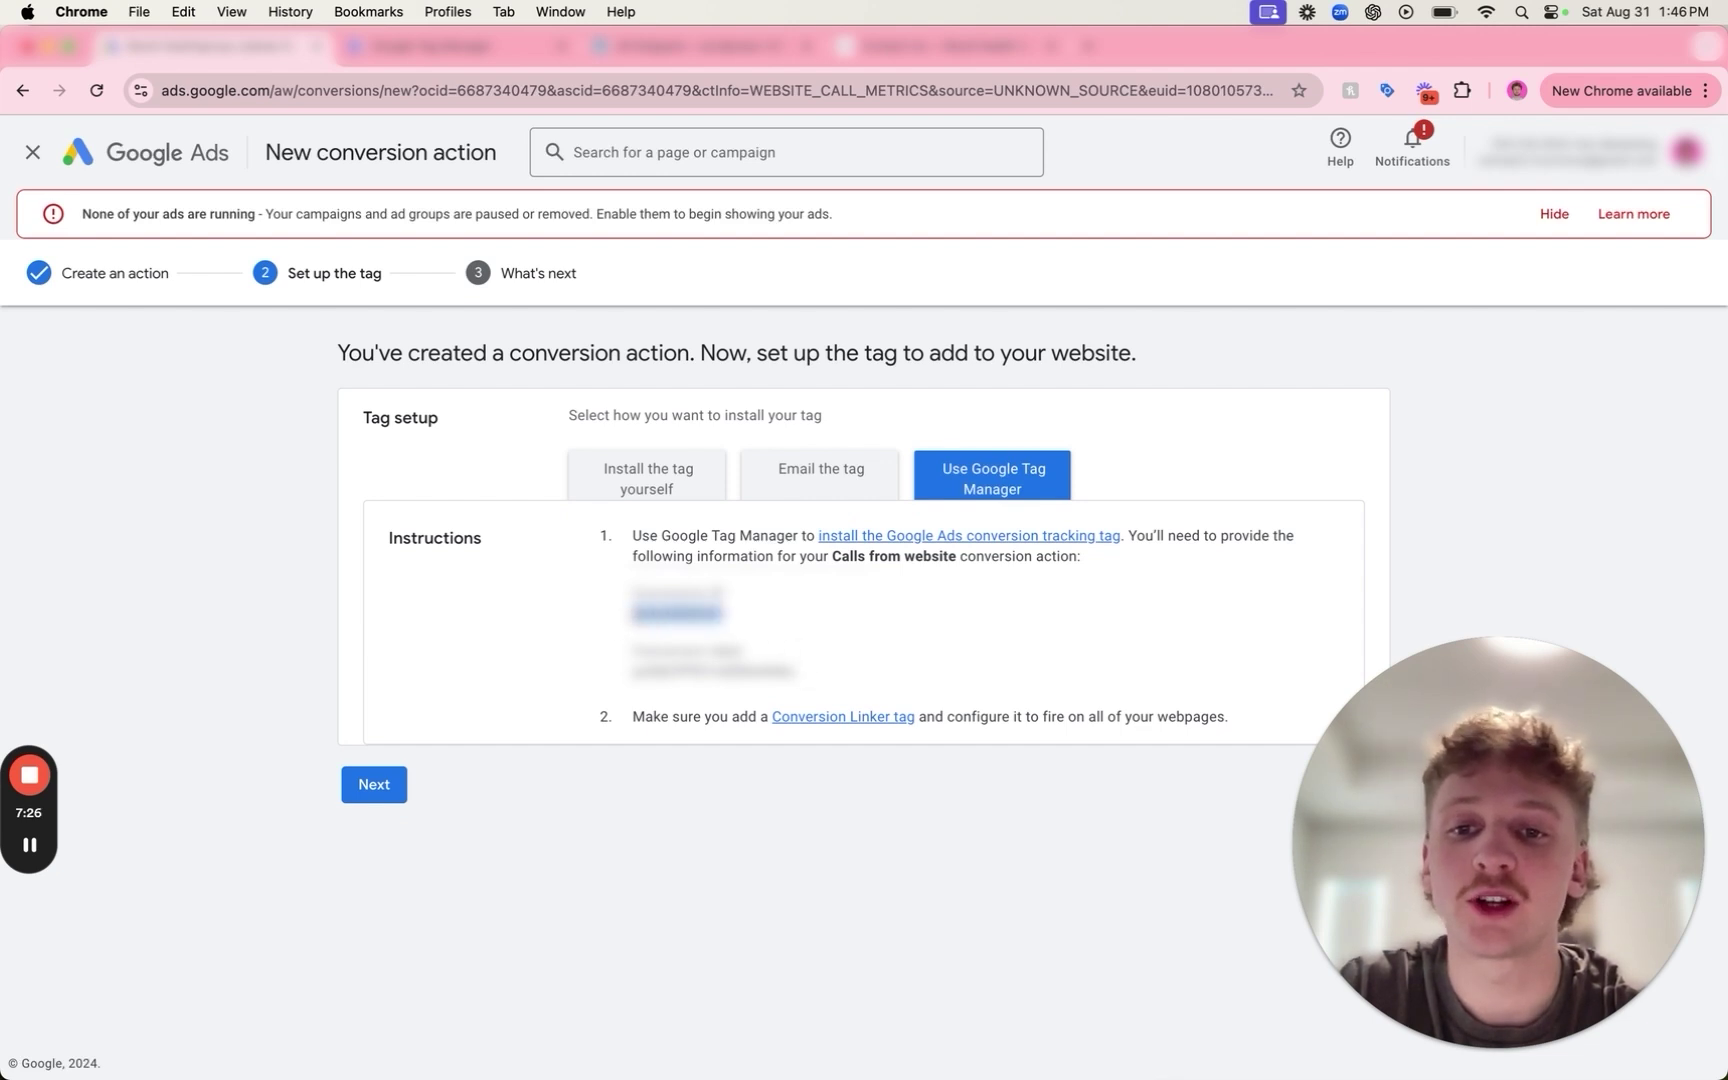
pyautogui.press('super+c')
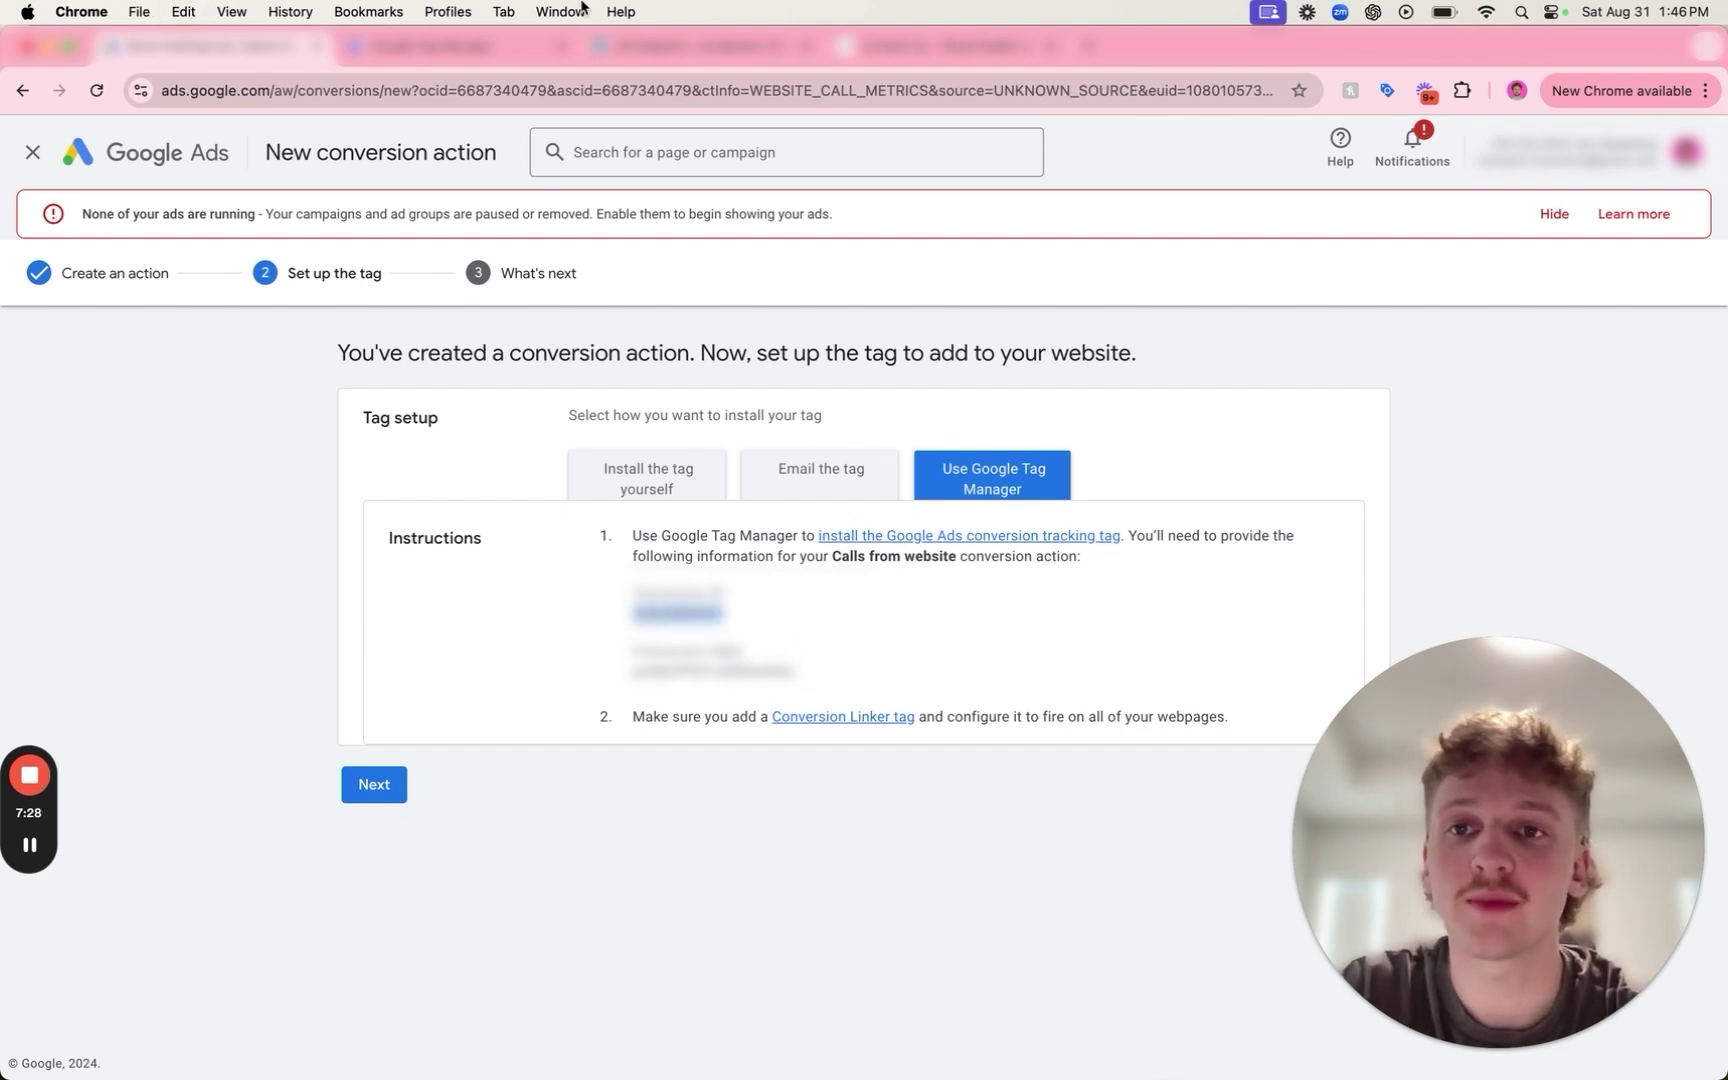
# Switch to Google Tag Manager and start a new tag of type Google Ads Calls from Website Conversion.
pyautogui.click(463, 58)
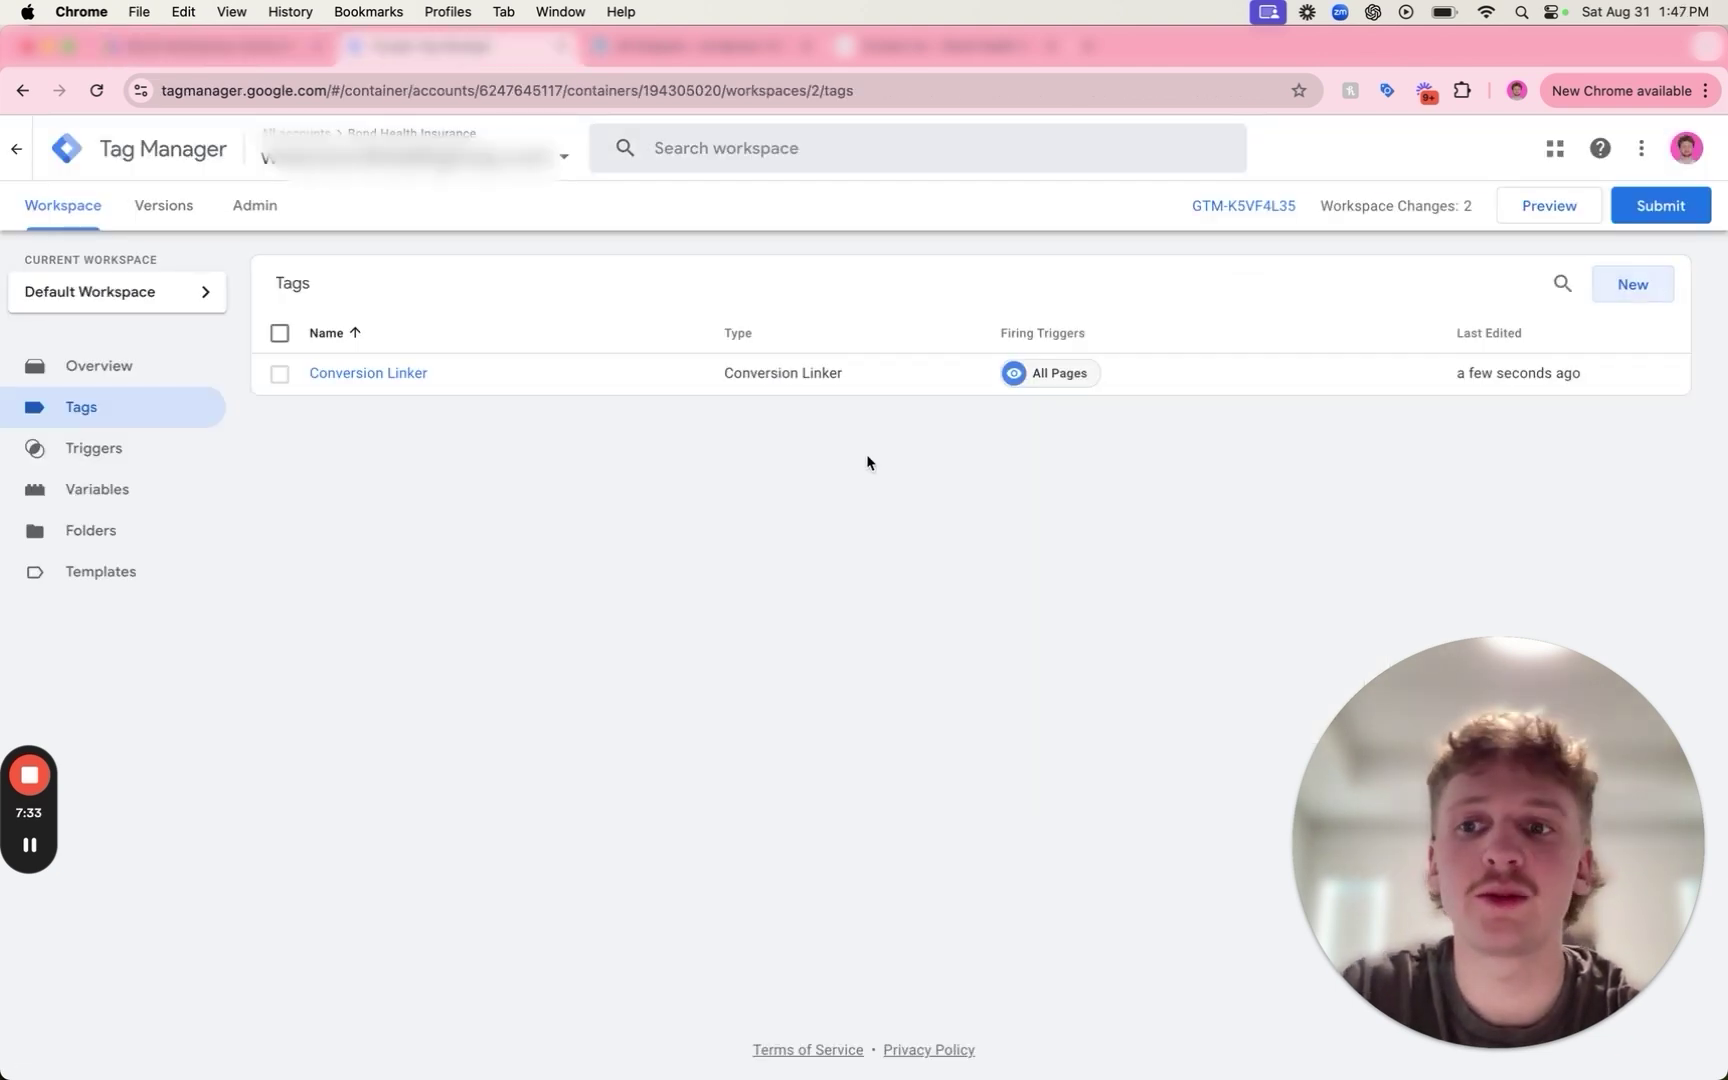
pyautogui.click(1631, 285)
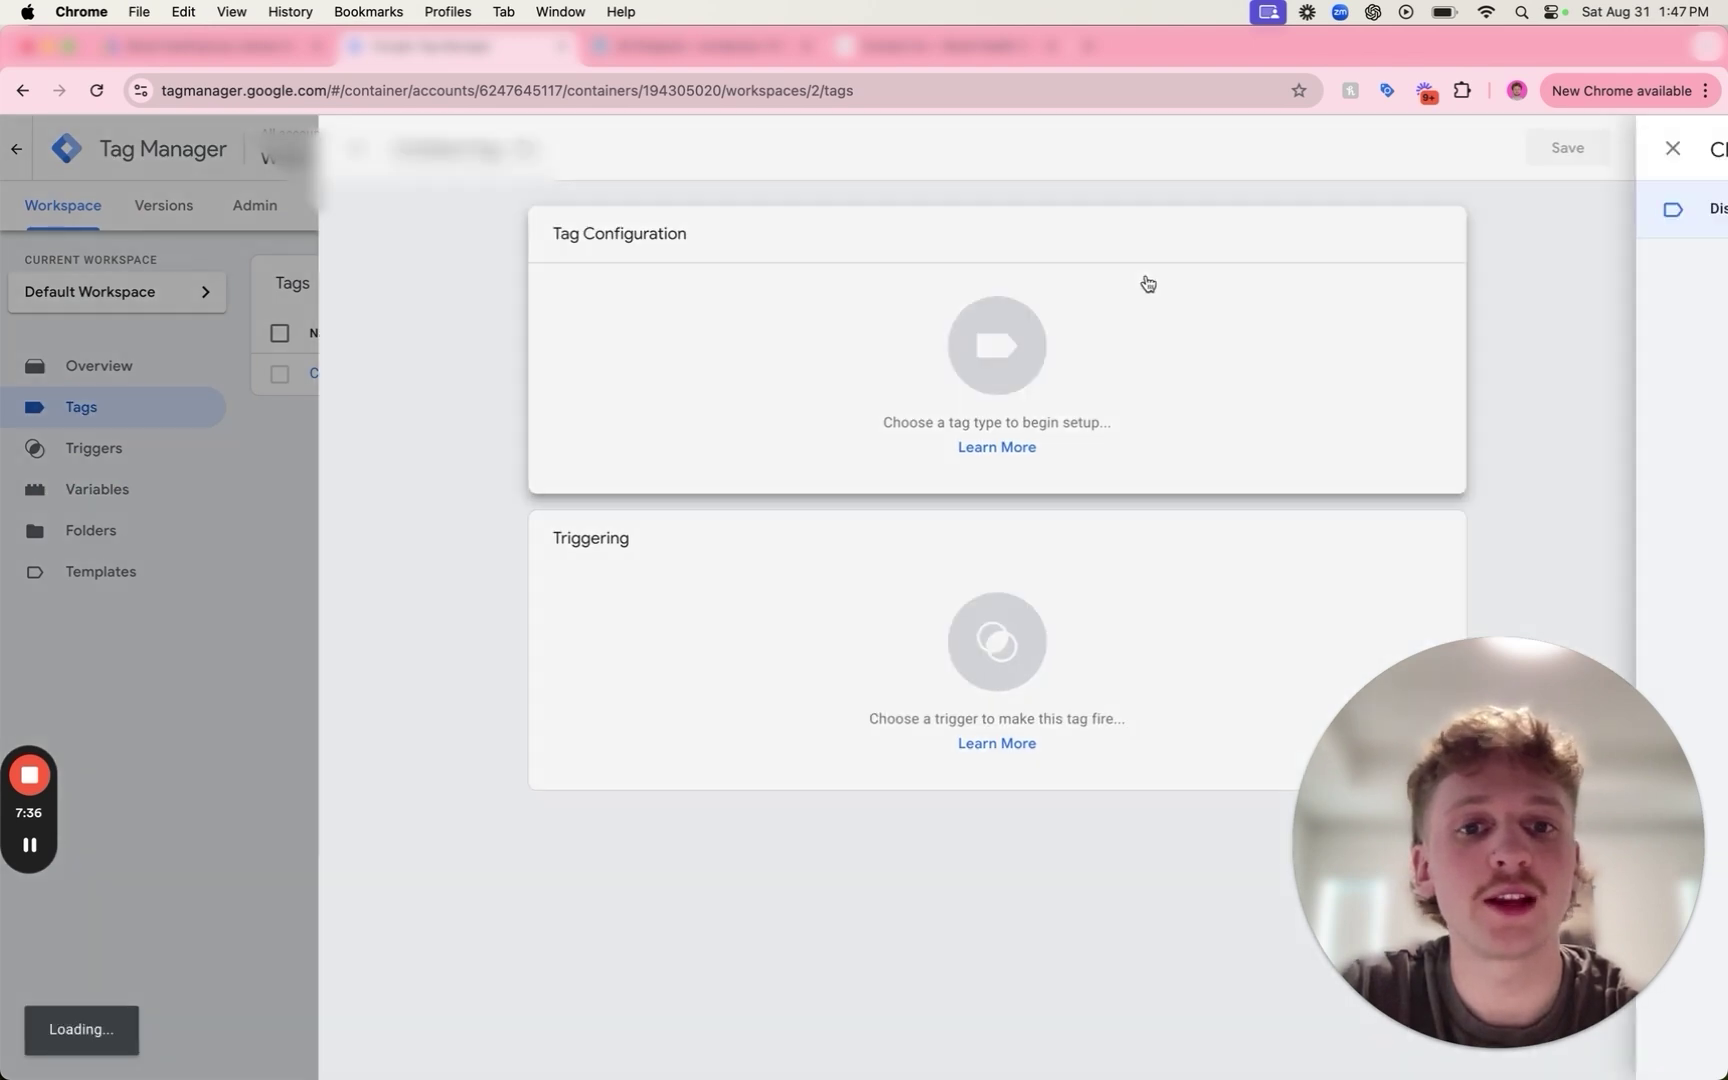
pyautogui.click(1147, 284)
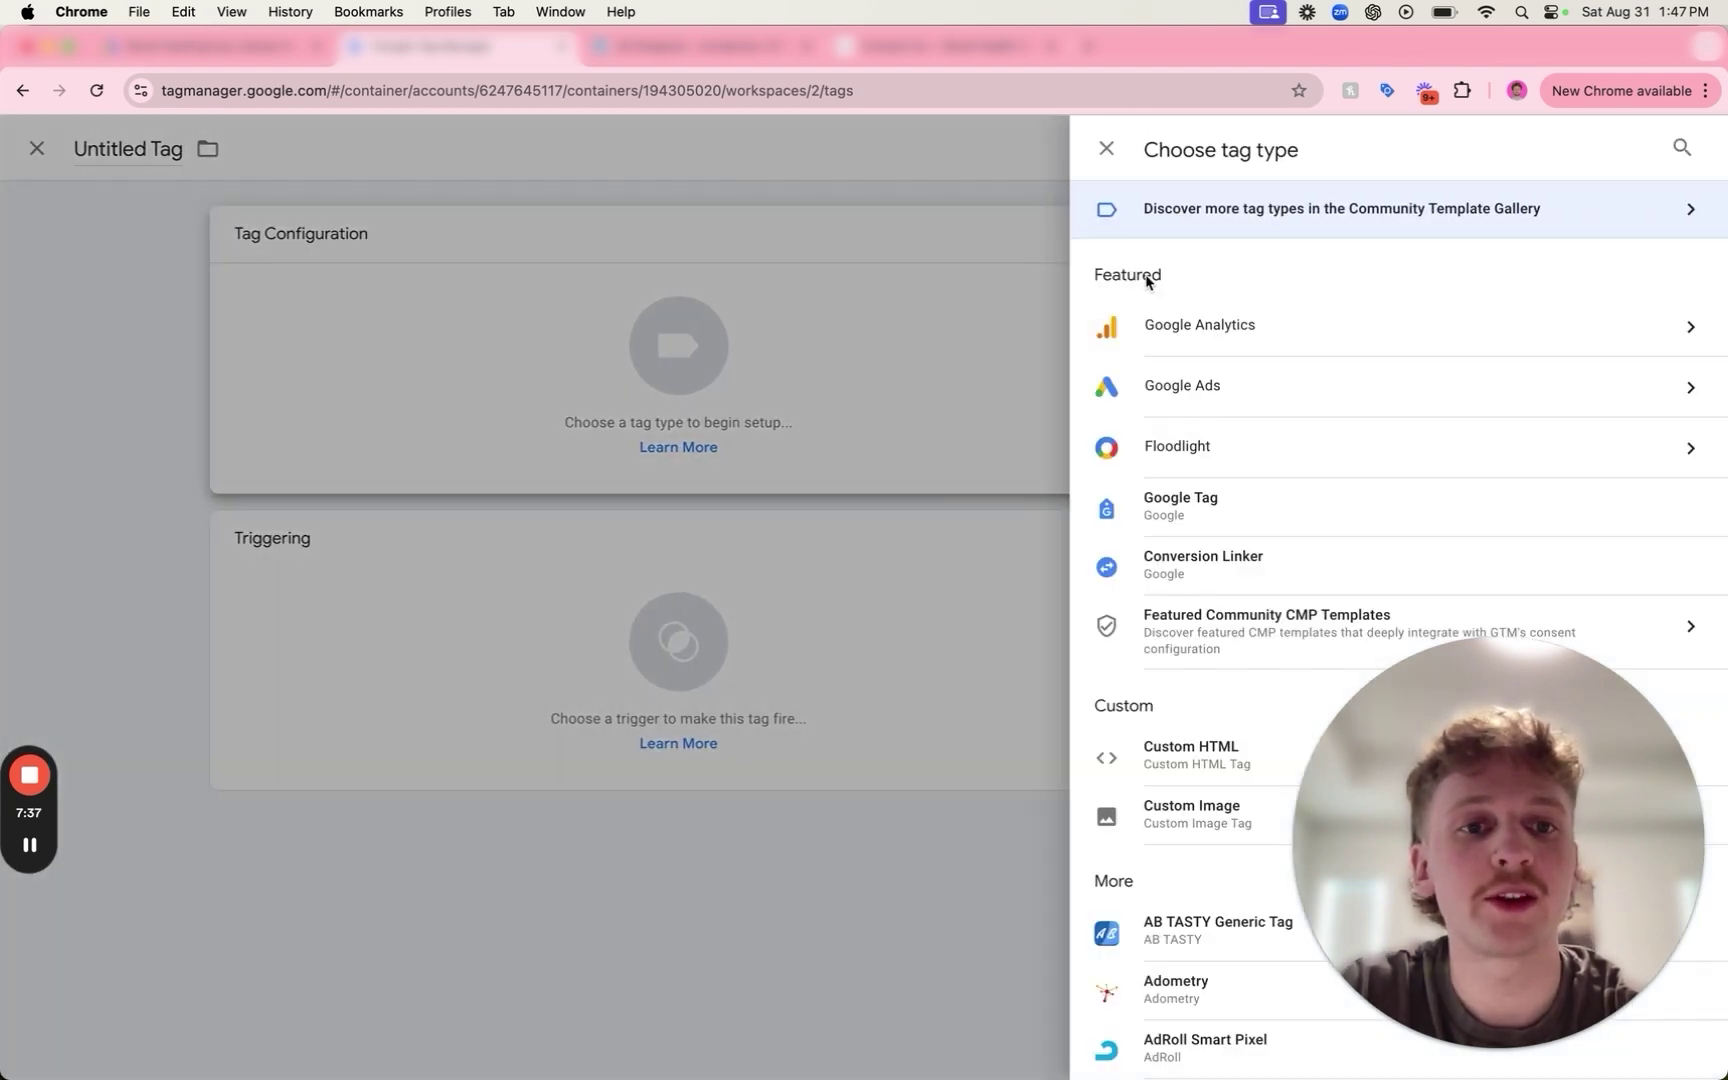
pyautogui.click(1157, 392)
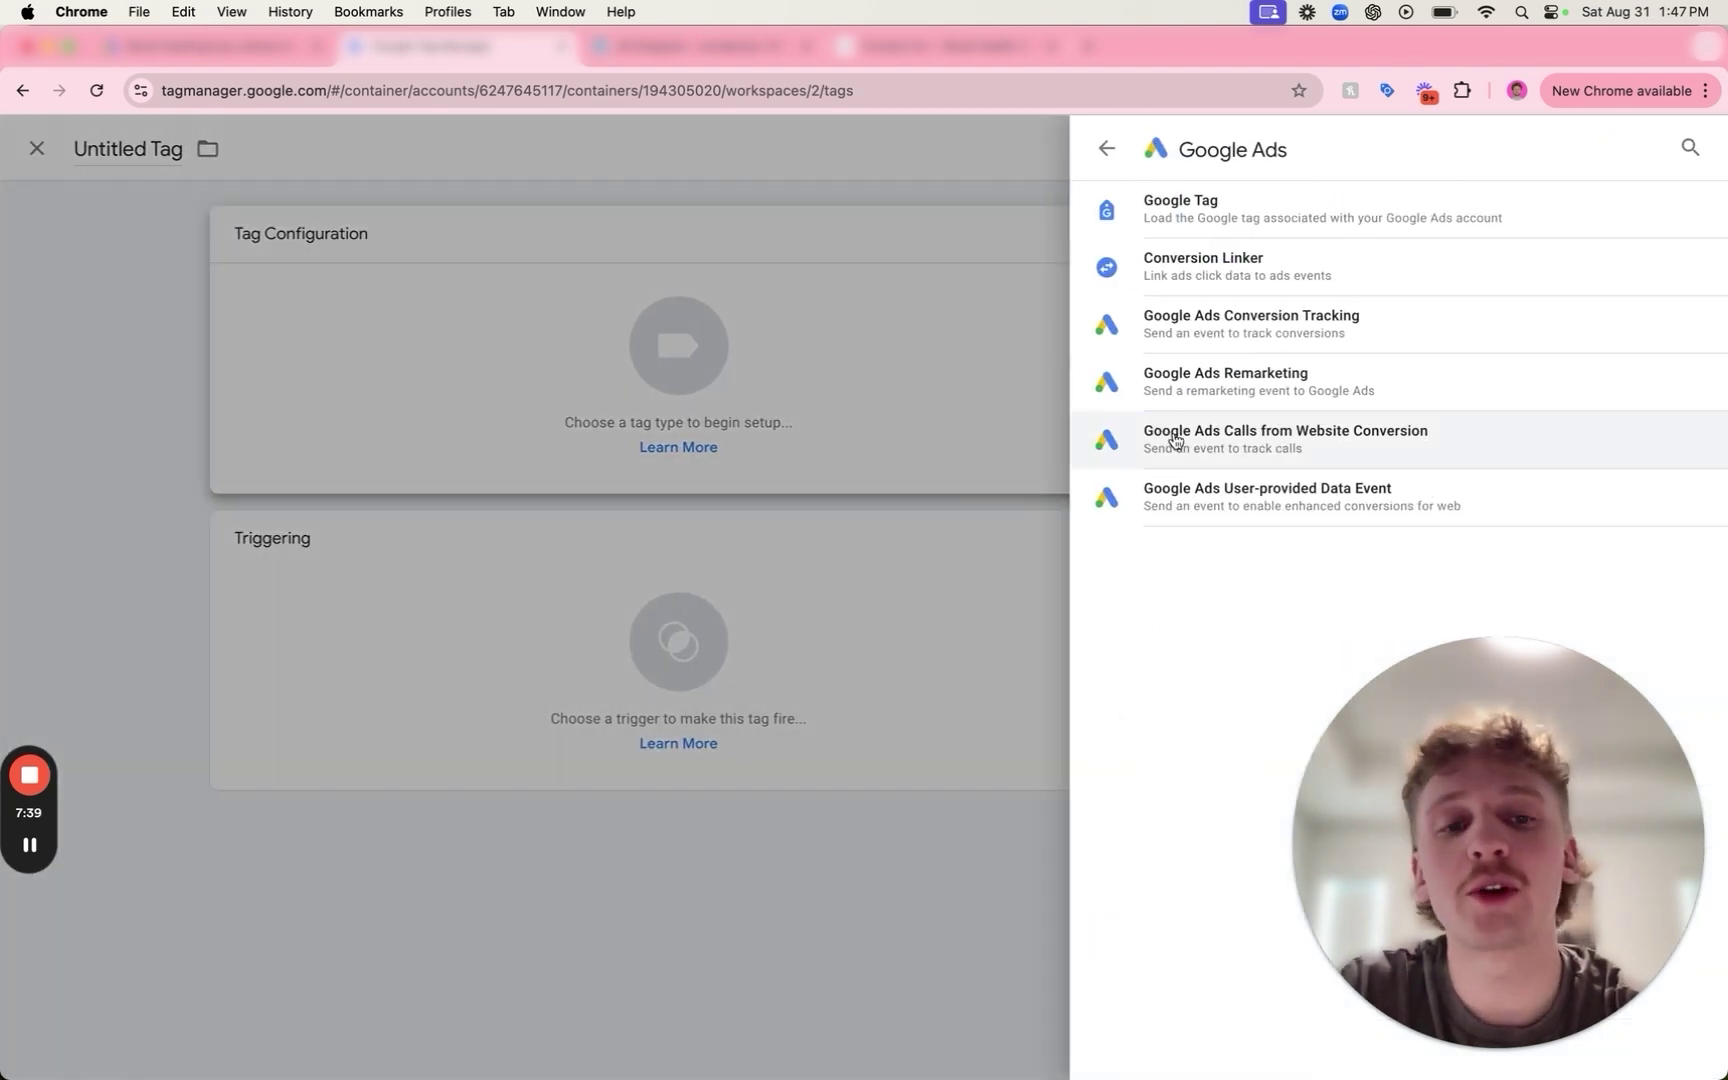
pyautogui.click(1319, 453)
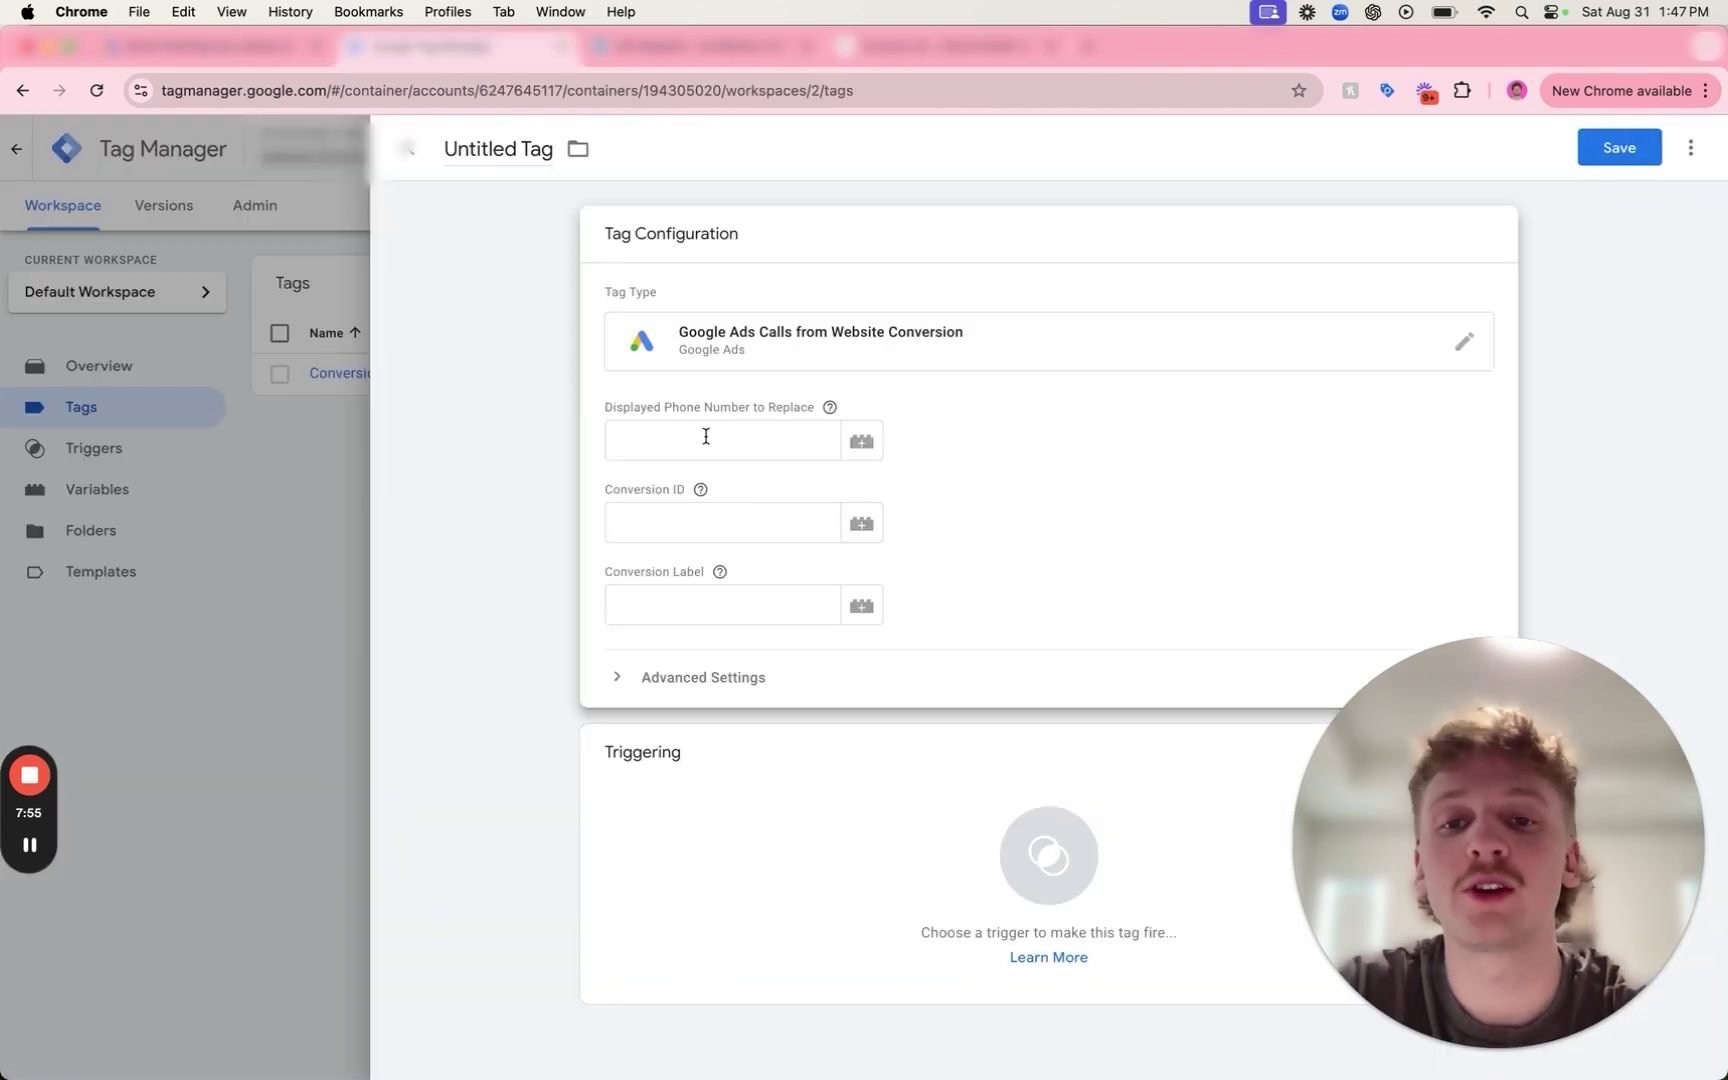
# Fill in the tag's displayed phone number to replace with the business number and paste the conversion ID from Google Ads.
pyautogui.click(706, 436)
pyautogui.press('super+v')
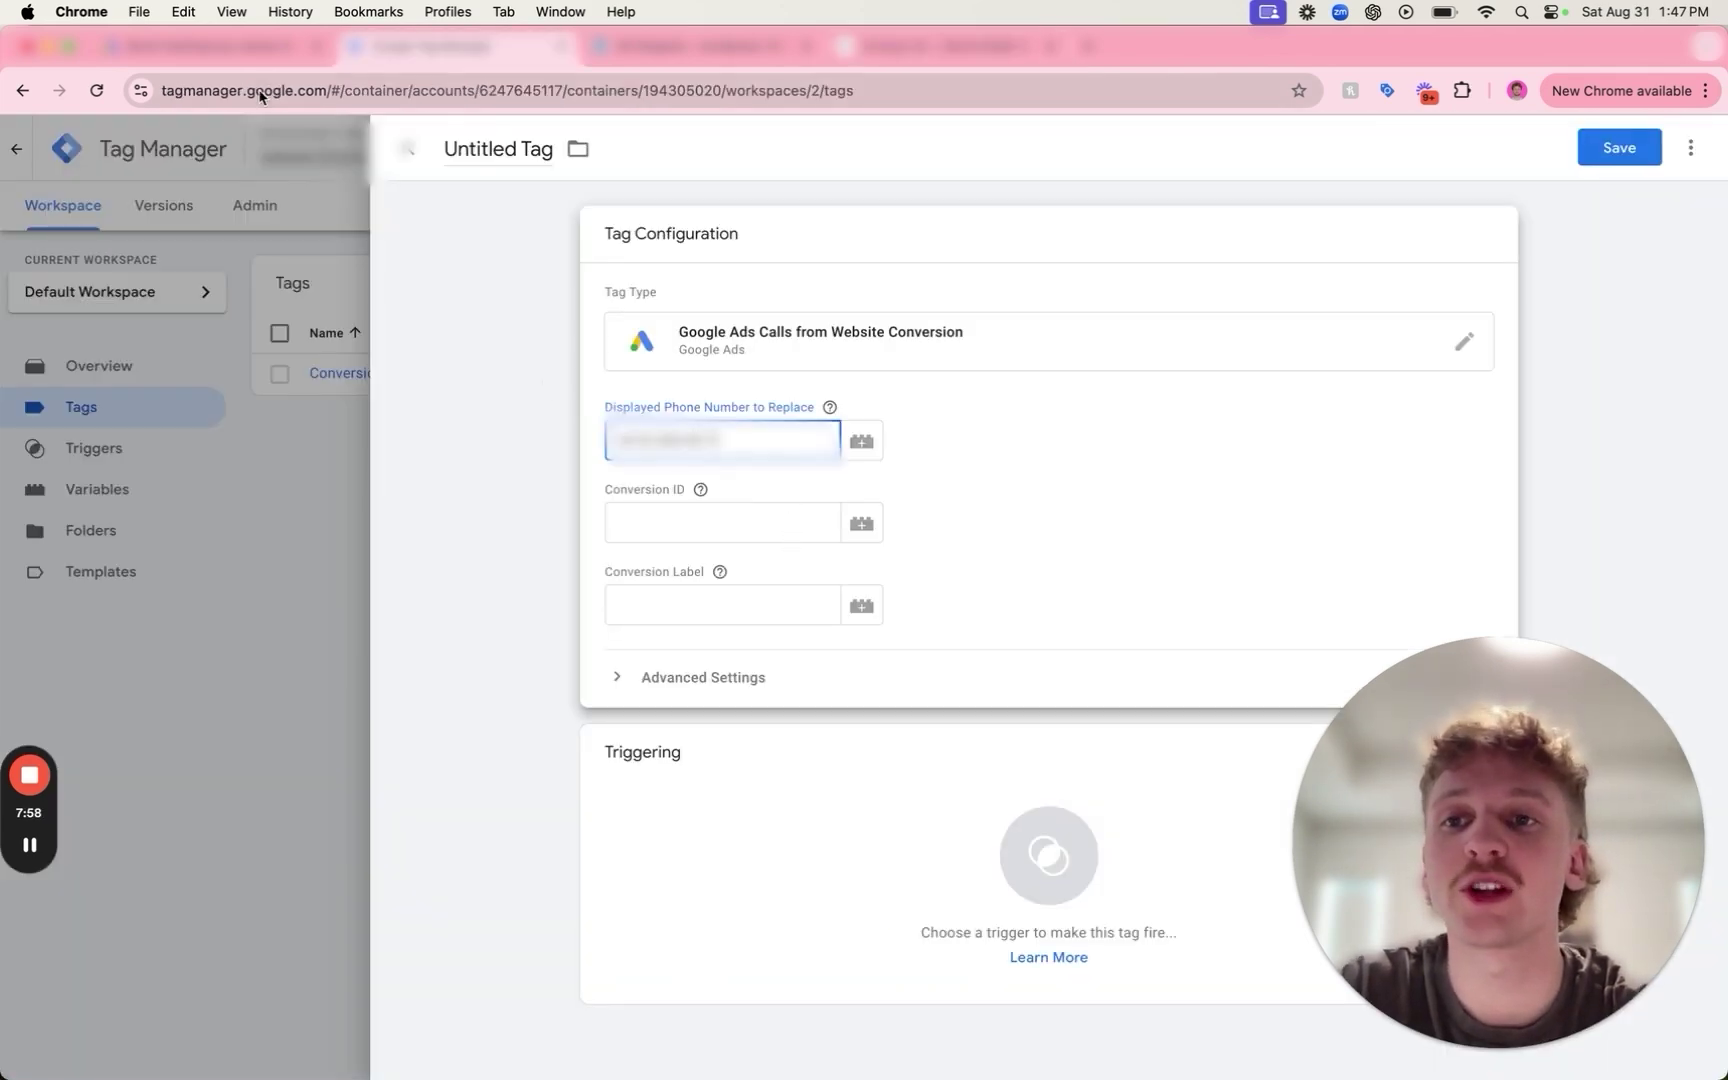
pyautogui.click(245, 48)
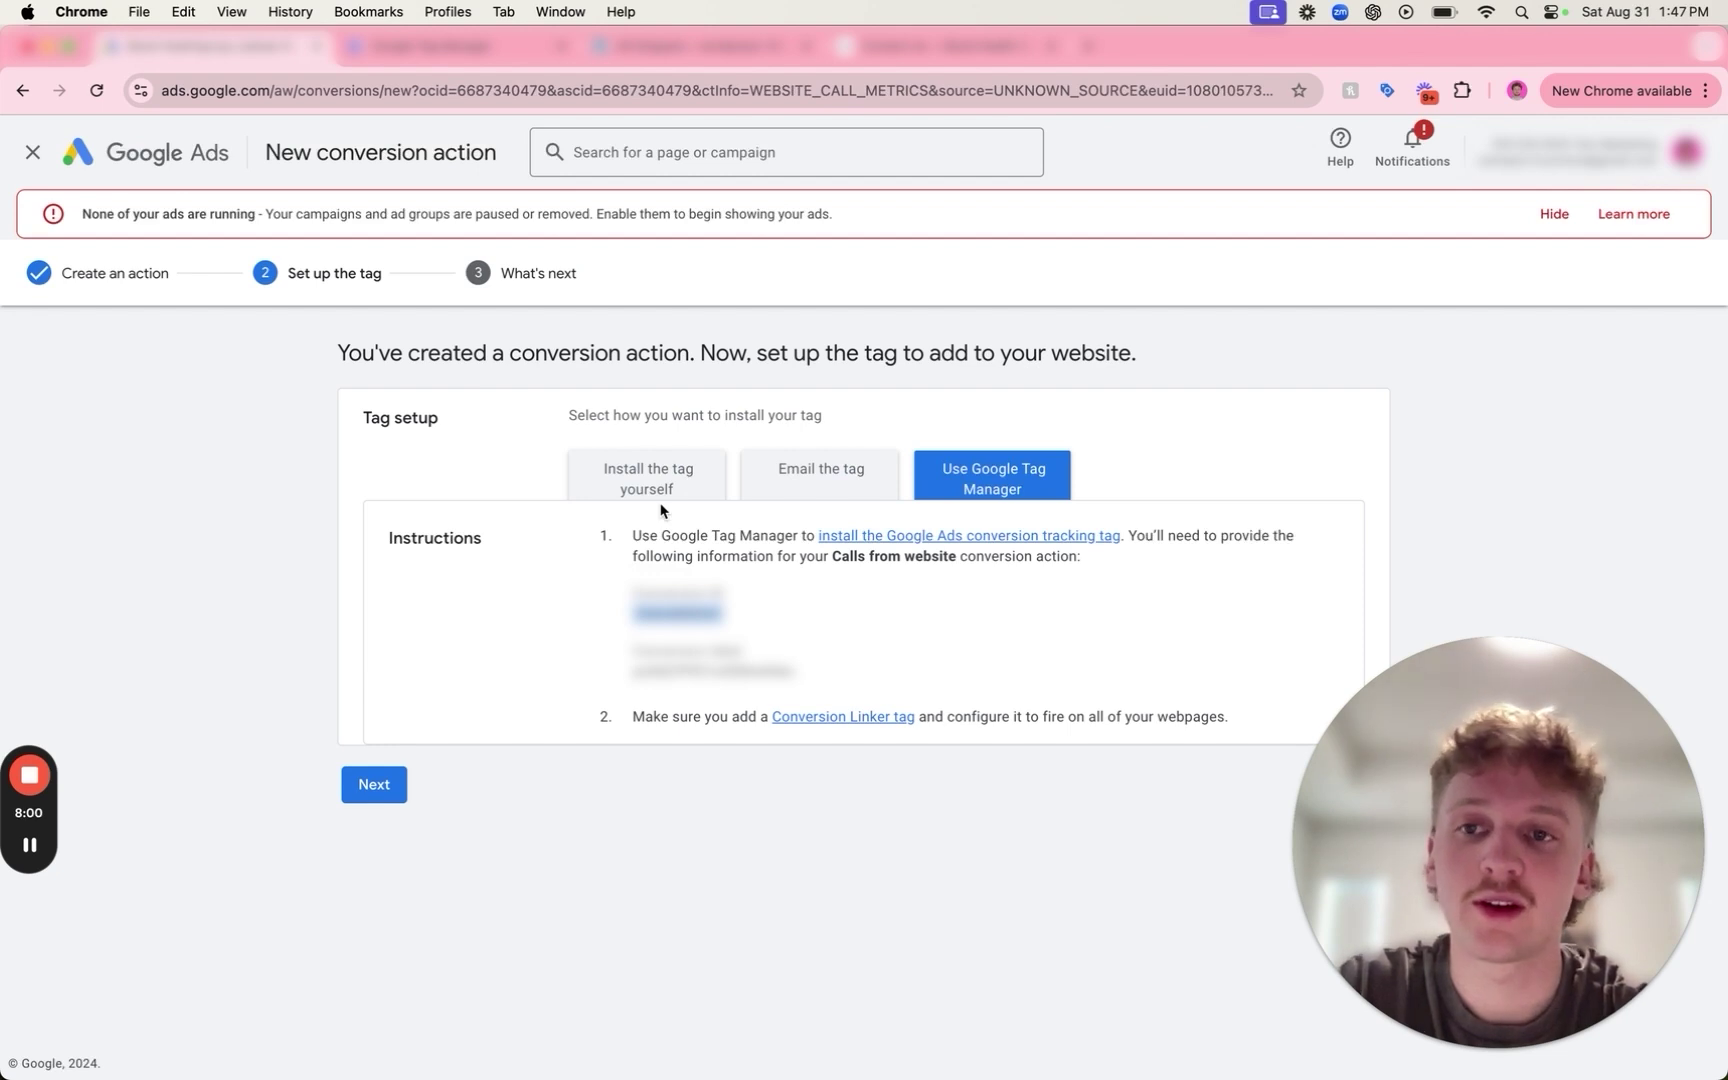
pyautogui.click(453, 48)
pyautogui.click(757, 524)
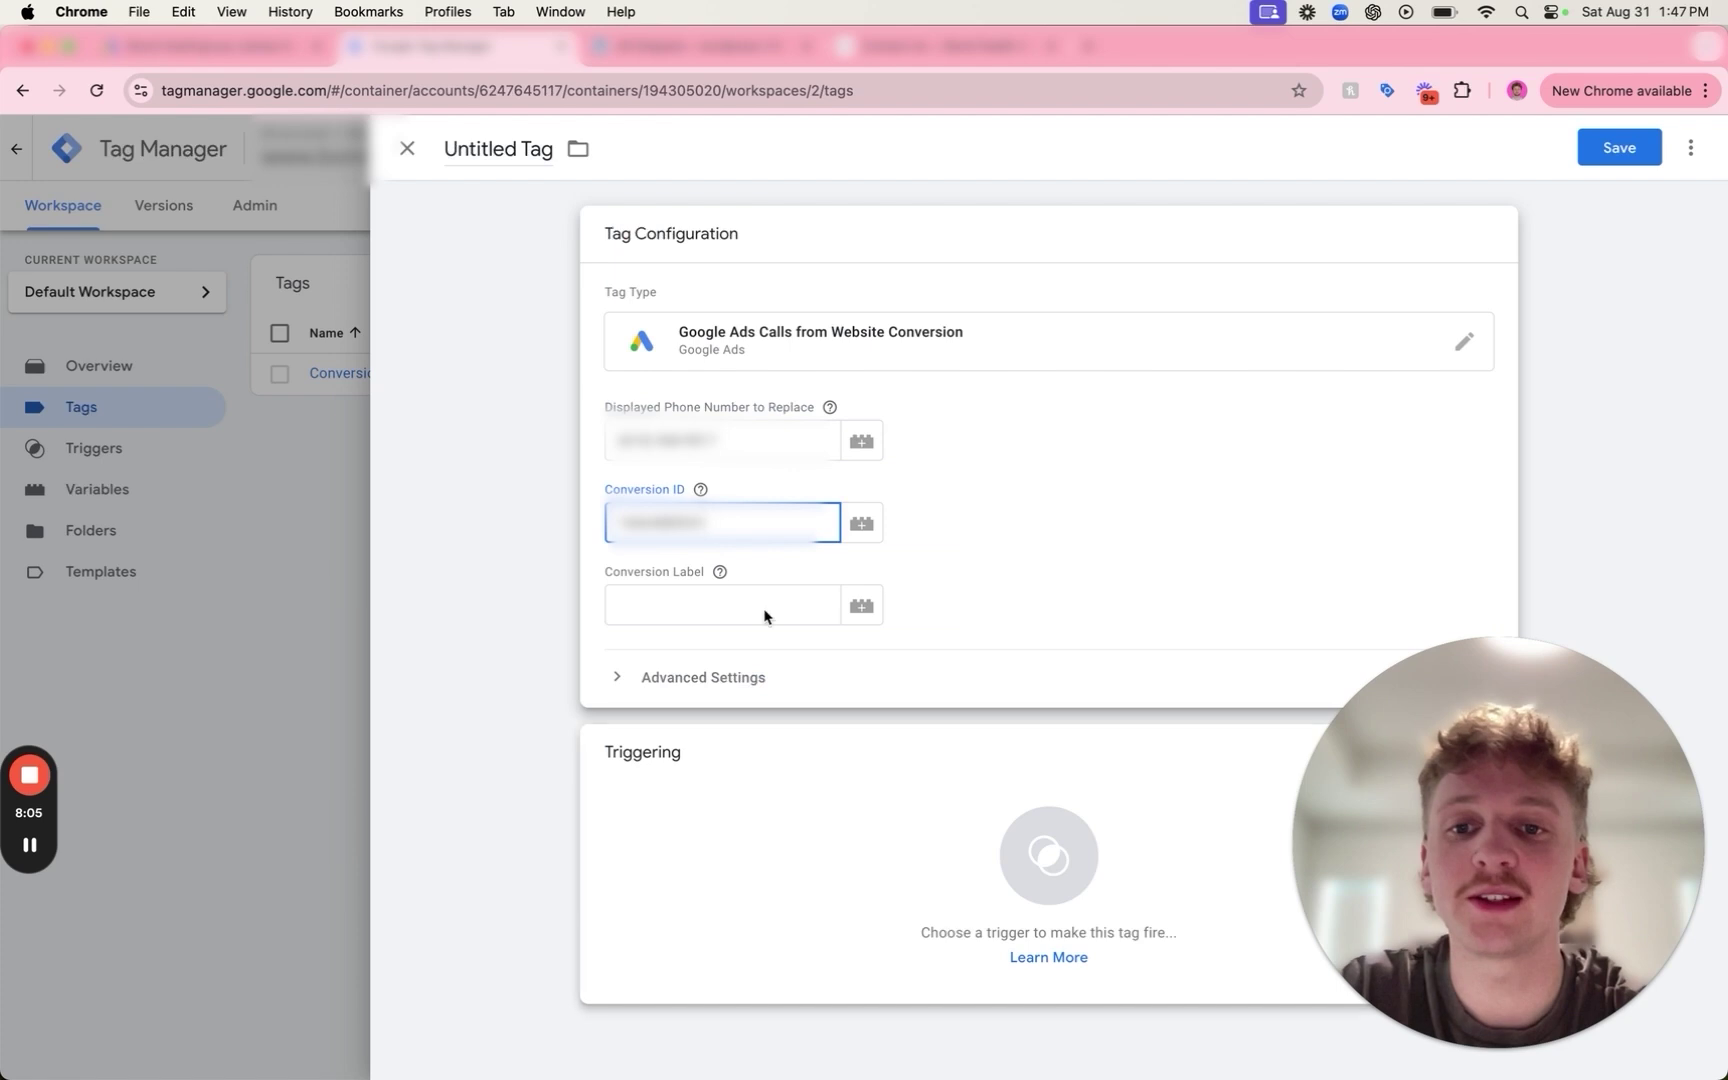
# Copy the conversion label from the Google Ads instructions into the Tag Manager tag's Conversion Label.
pyautogui.click(249, 58)
pyautogui.moveTo(812, 683); pyautogui.dragTo(627, 681)
pyautogui.press('super+c')
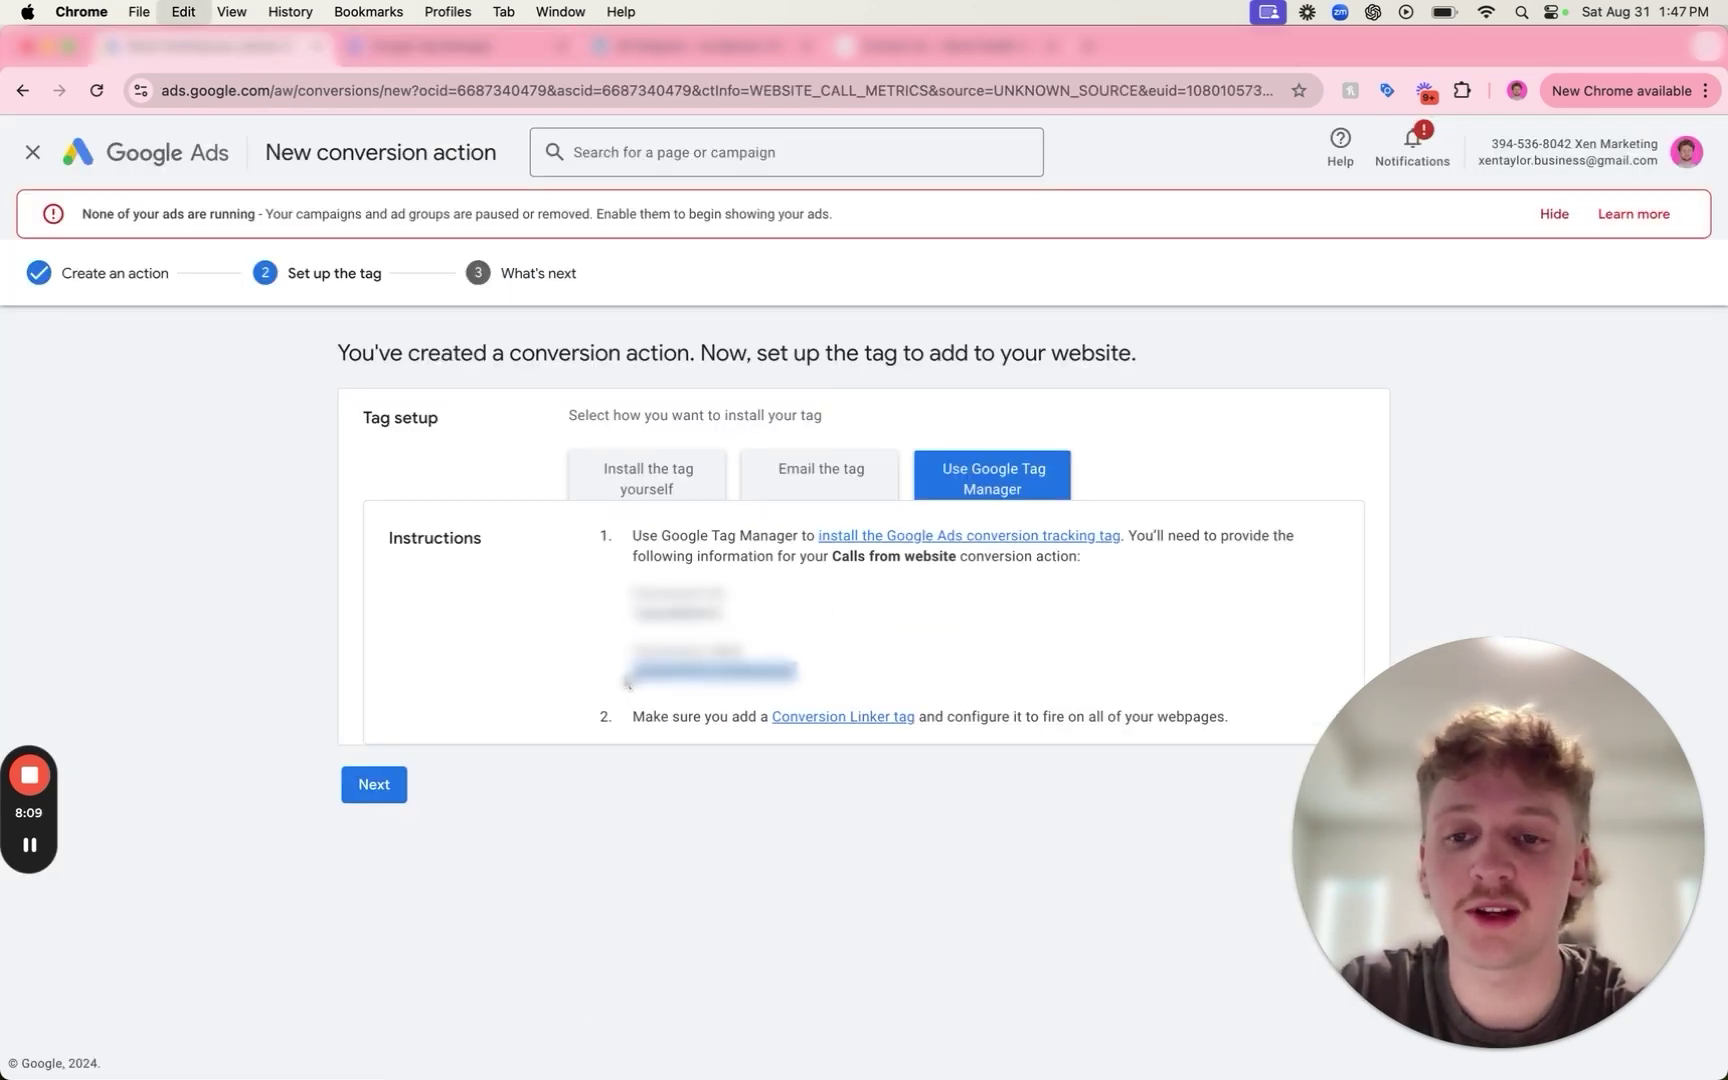
pyautogui.click(486, 60)
pyautogui.click(742, 605)
pyautogui.press('super+v')
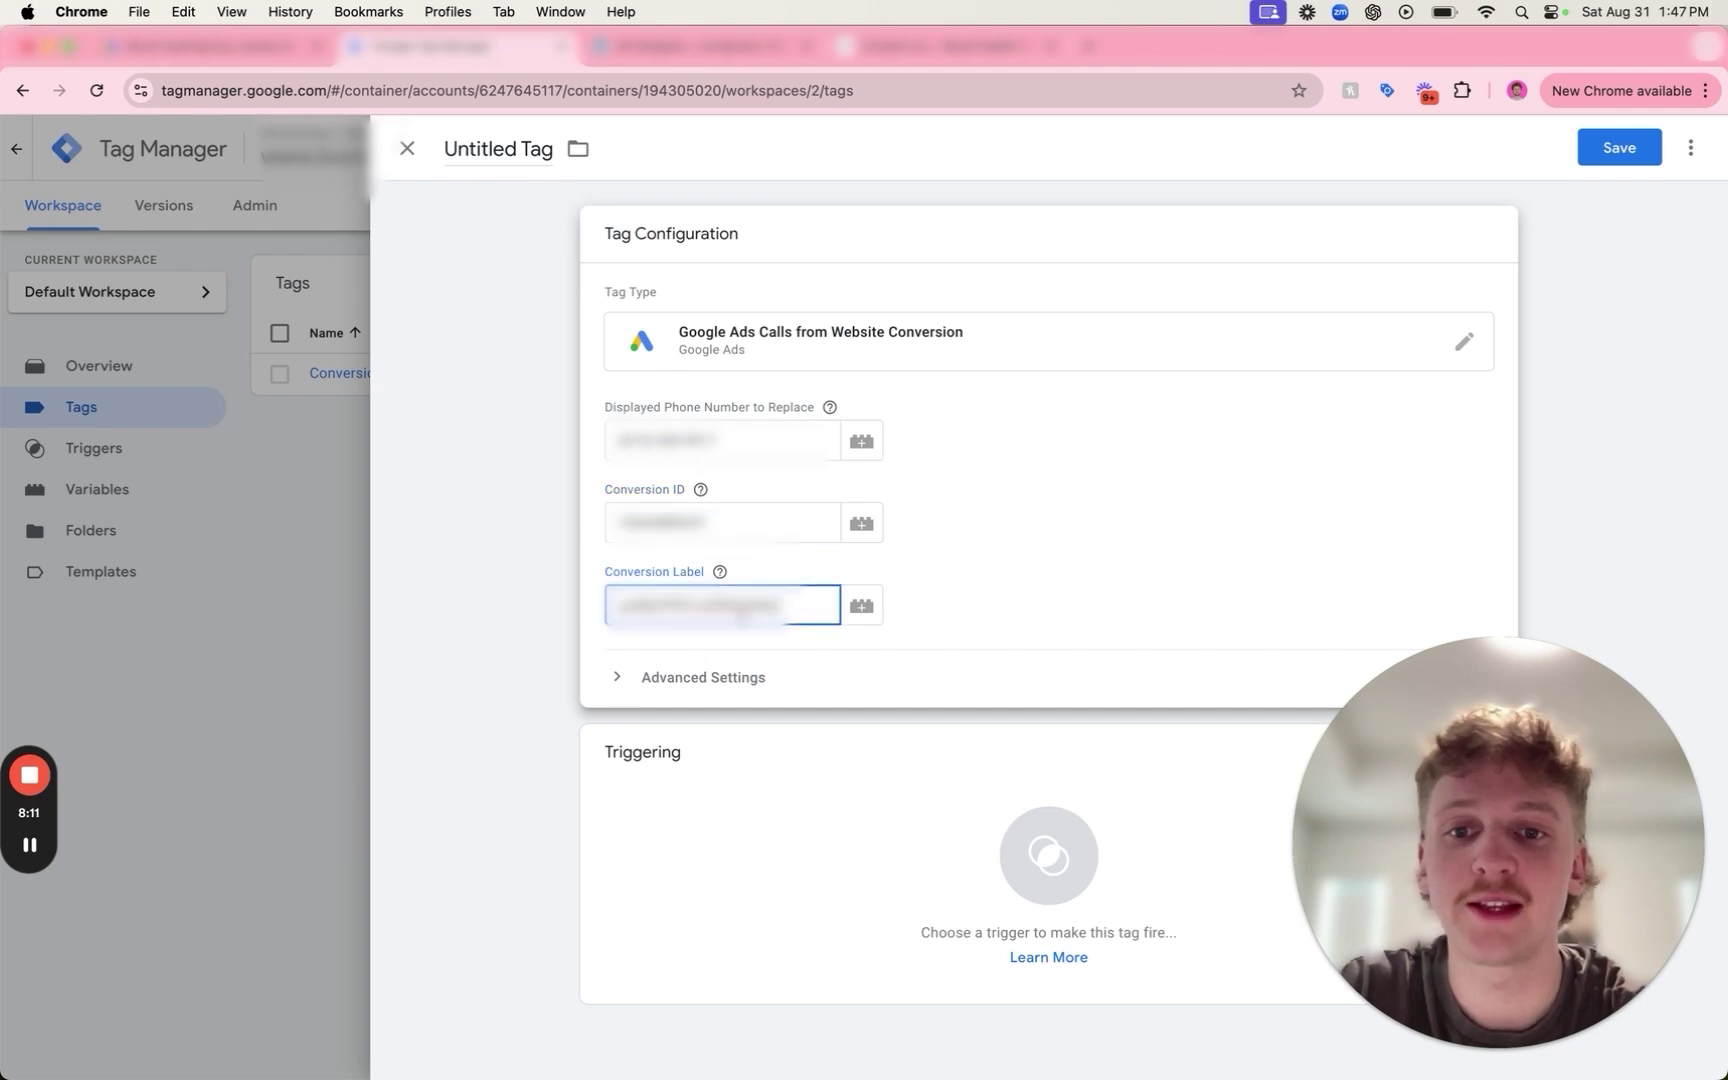
# Finish the tag configuration and set the tag to fire on the All Pages trigger.
pyautogui.click(789, 510)
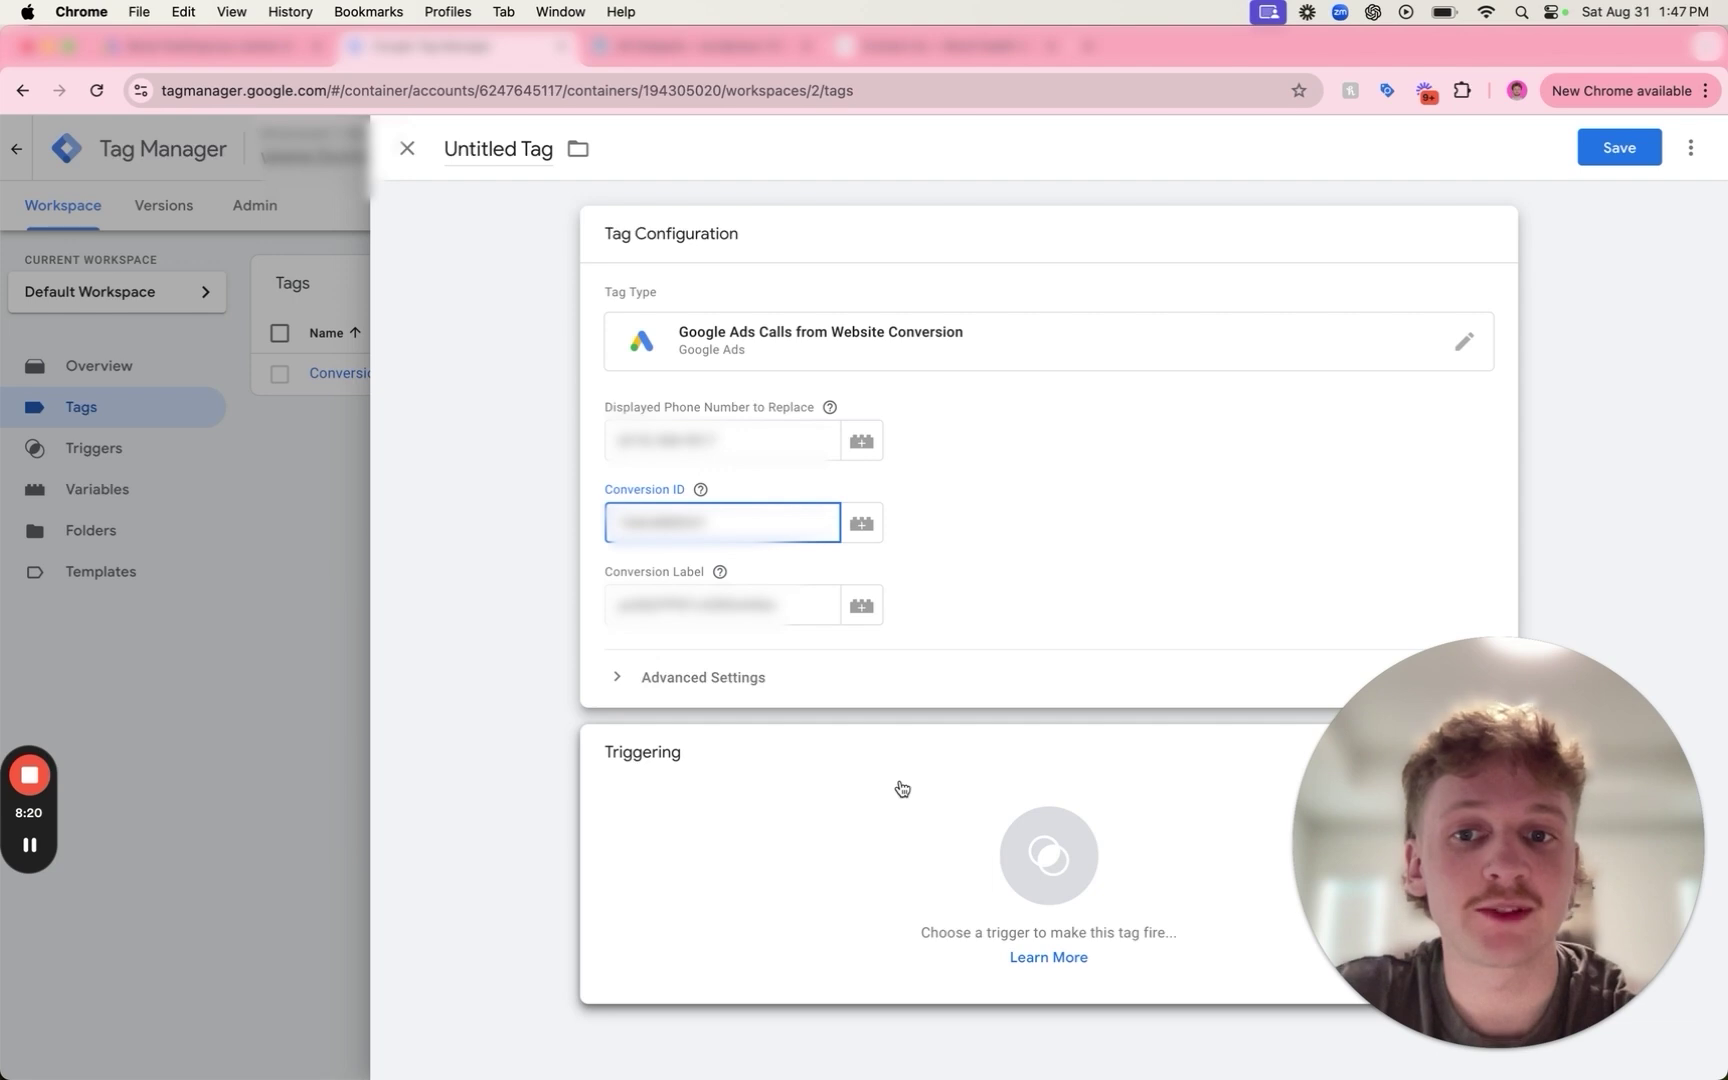
pyautogui.moveTo(795, 602); pyautogui.dragTo(571, 606)
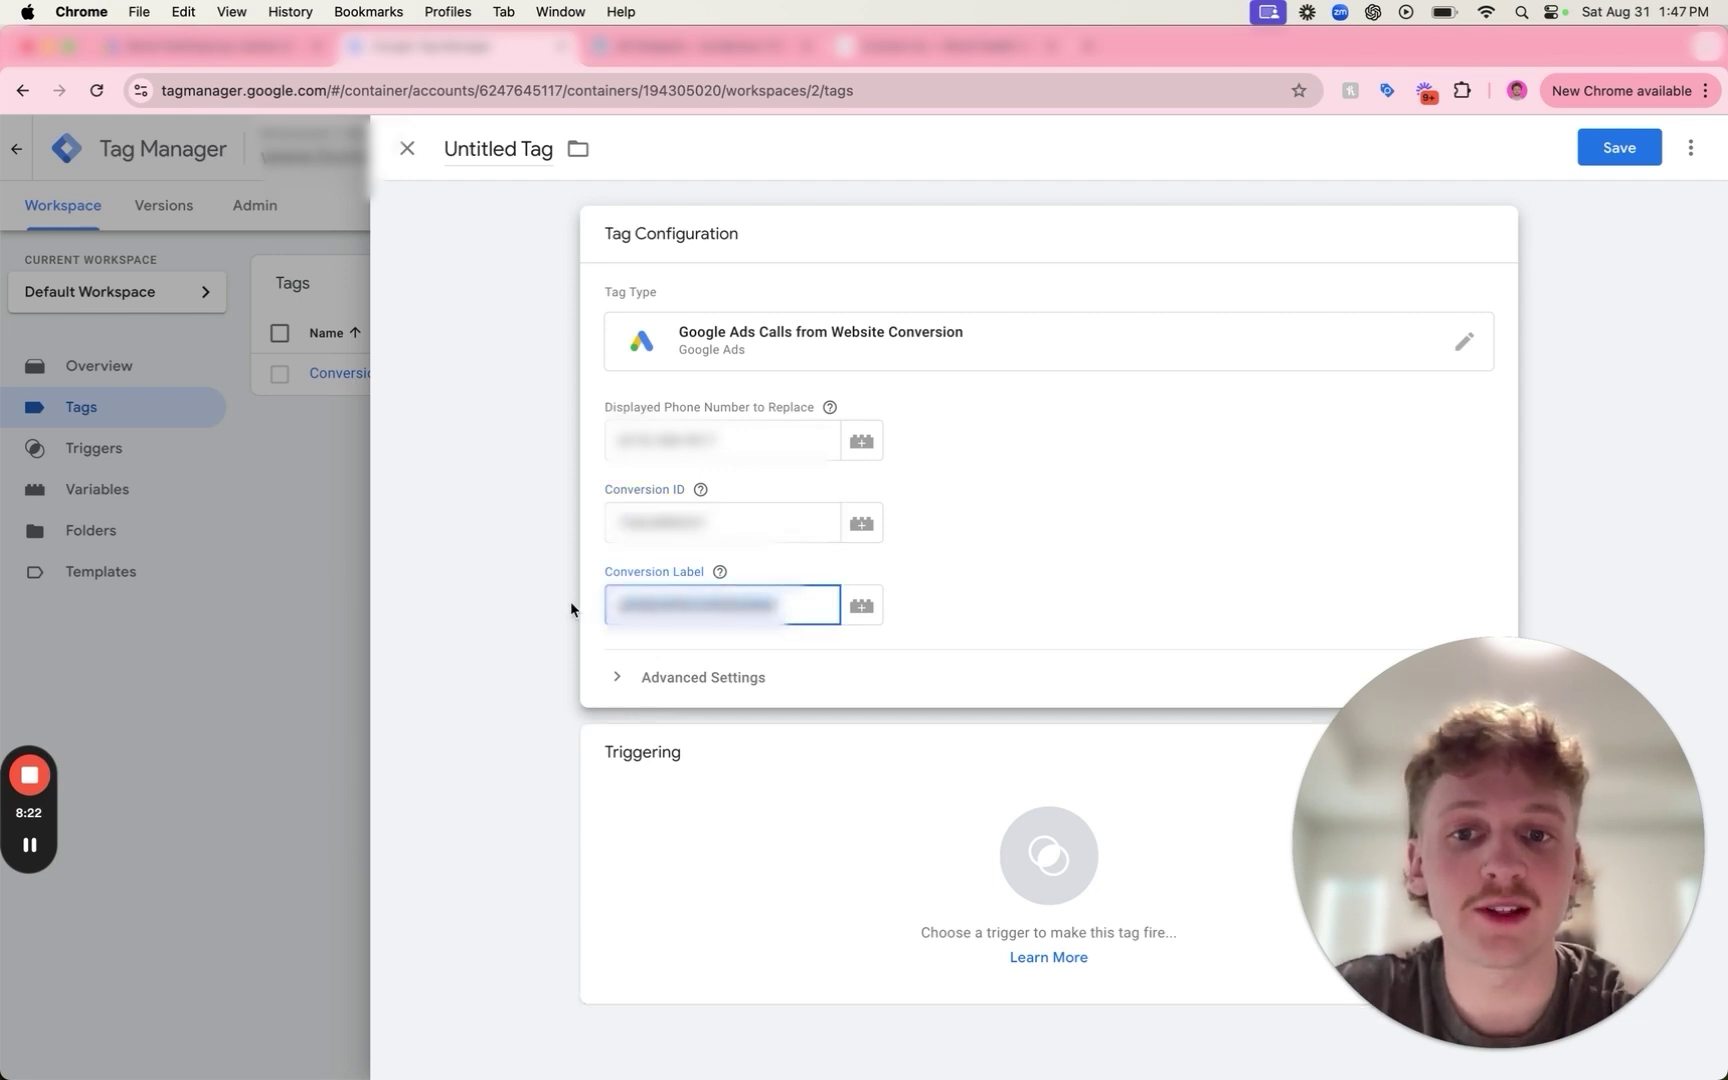
pyautogui.click(571, 602)
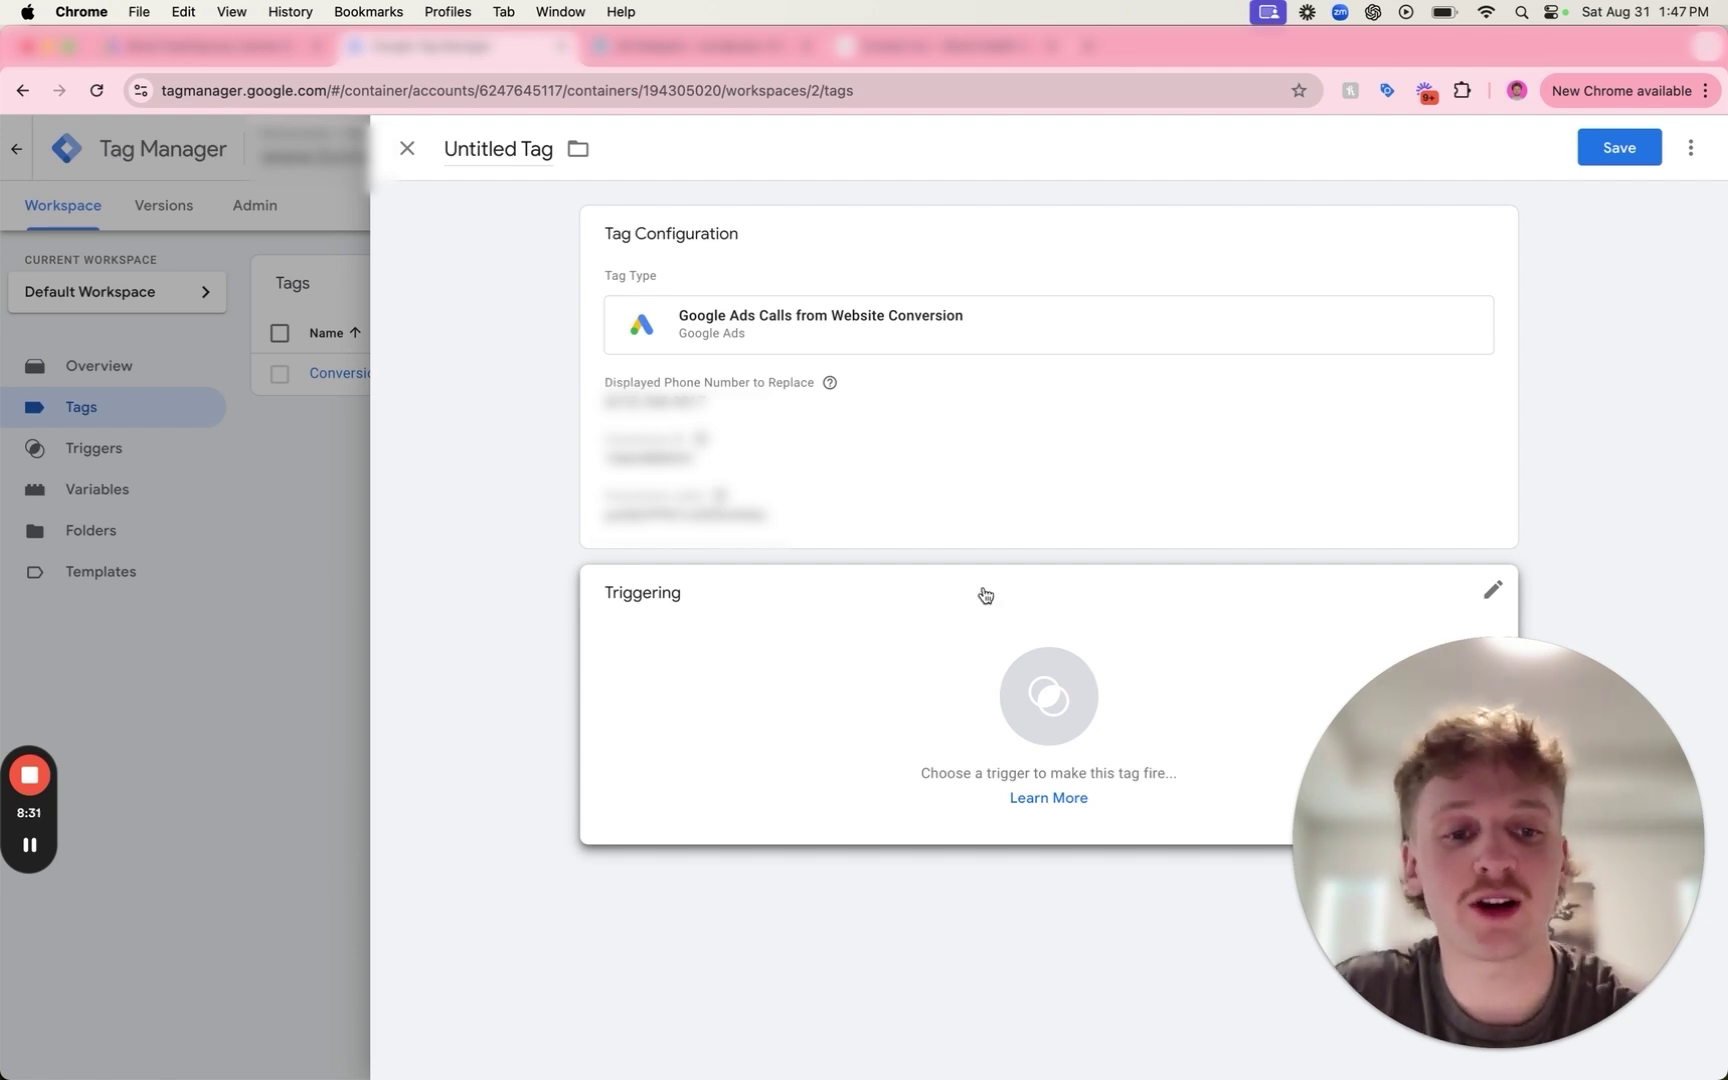
pyautogui.click(981, 660)
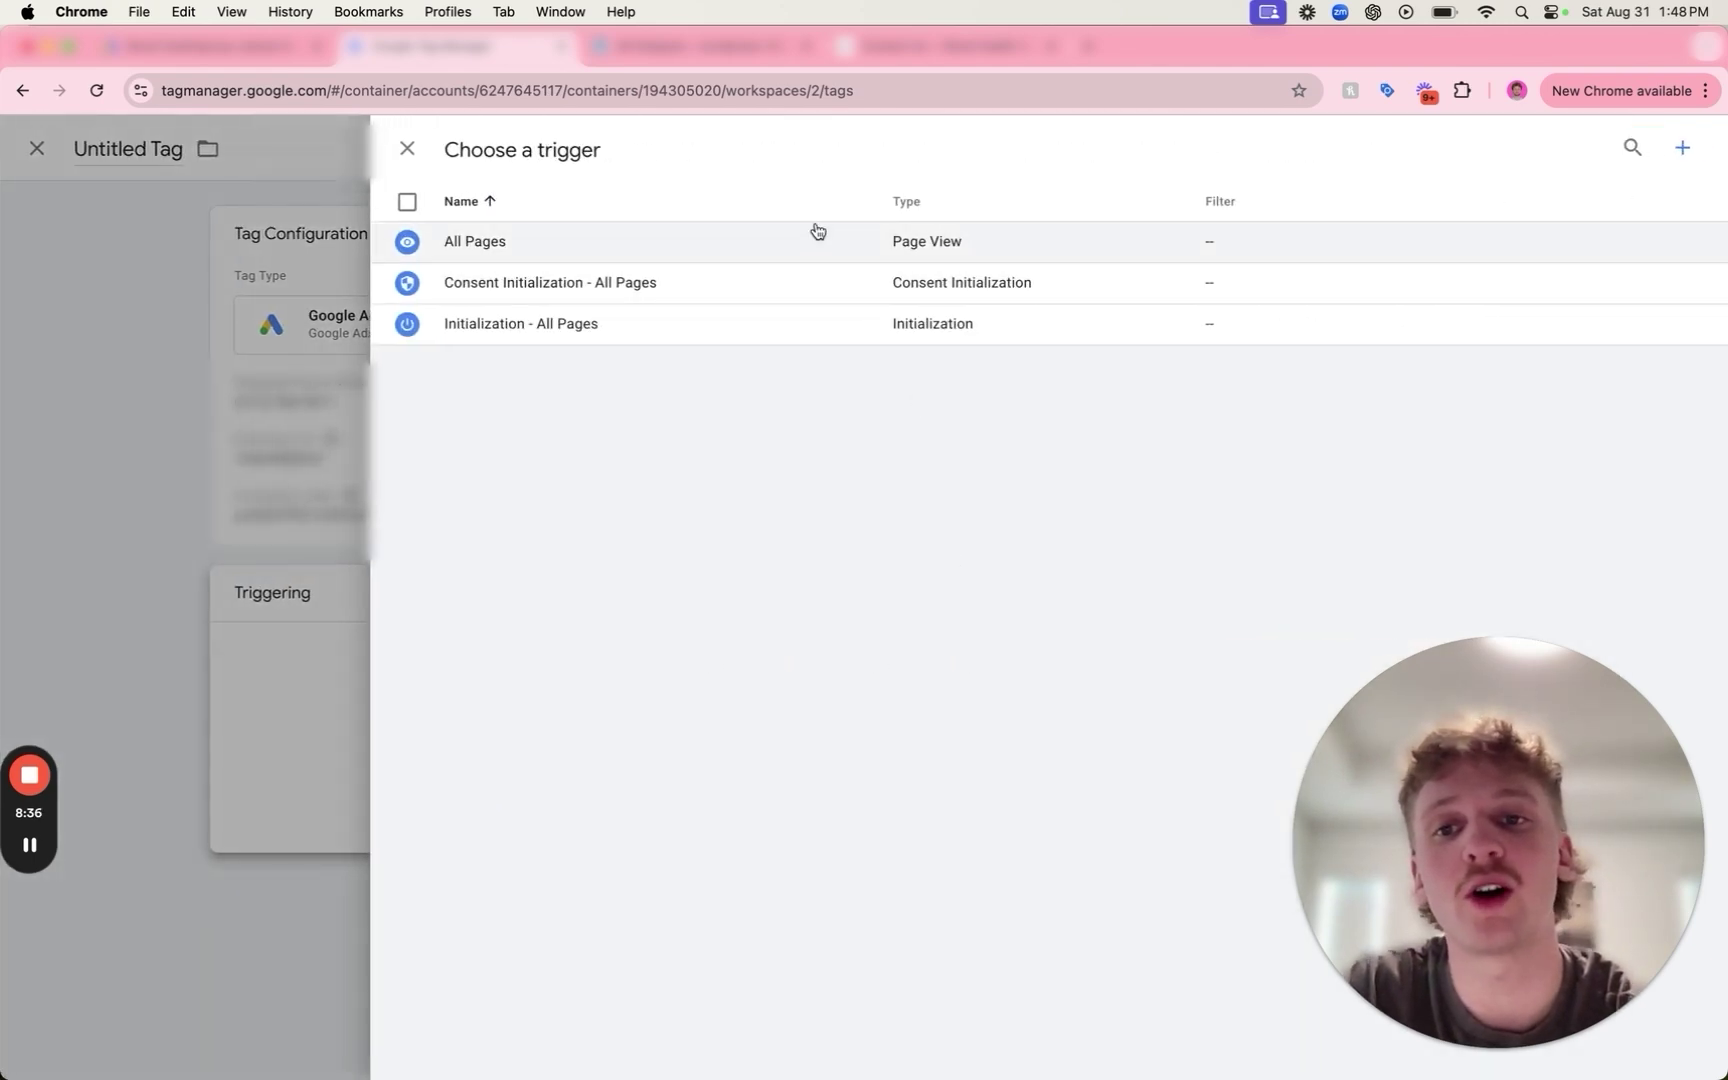
pyautogui.click(815, 241)
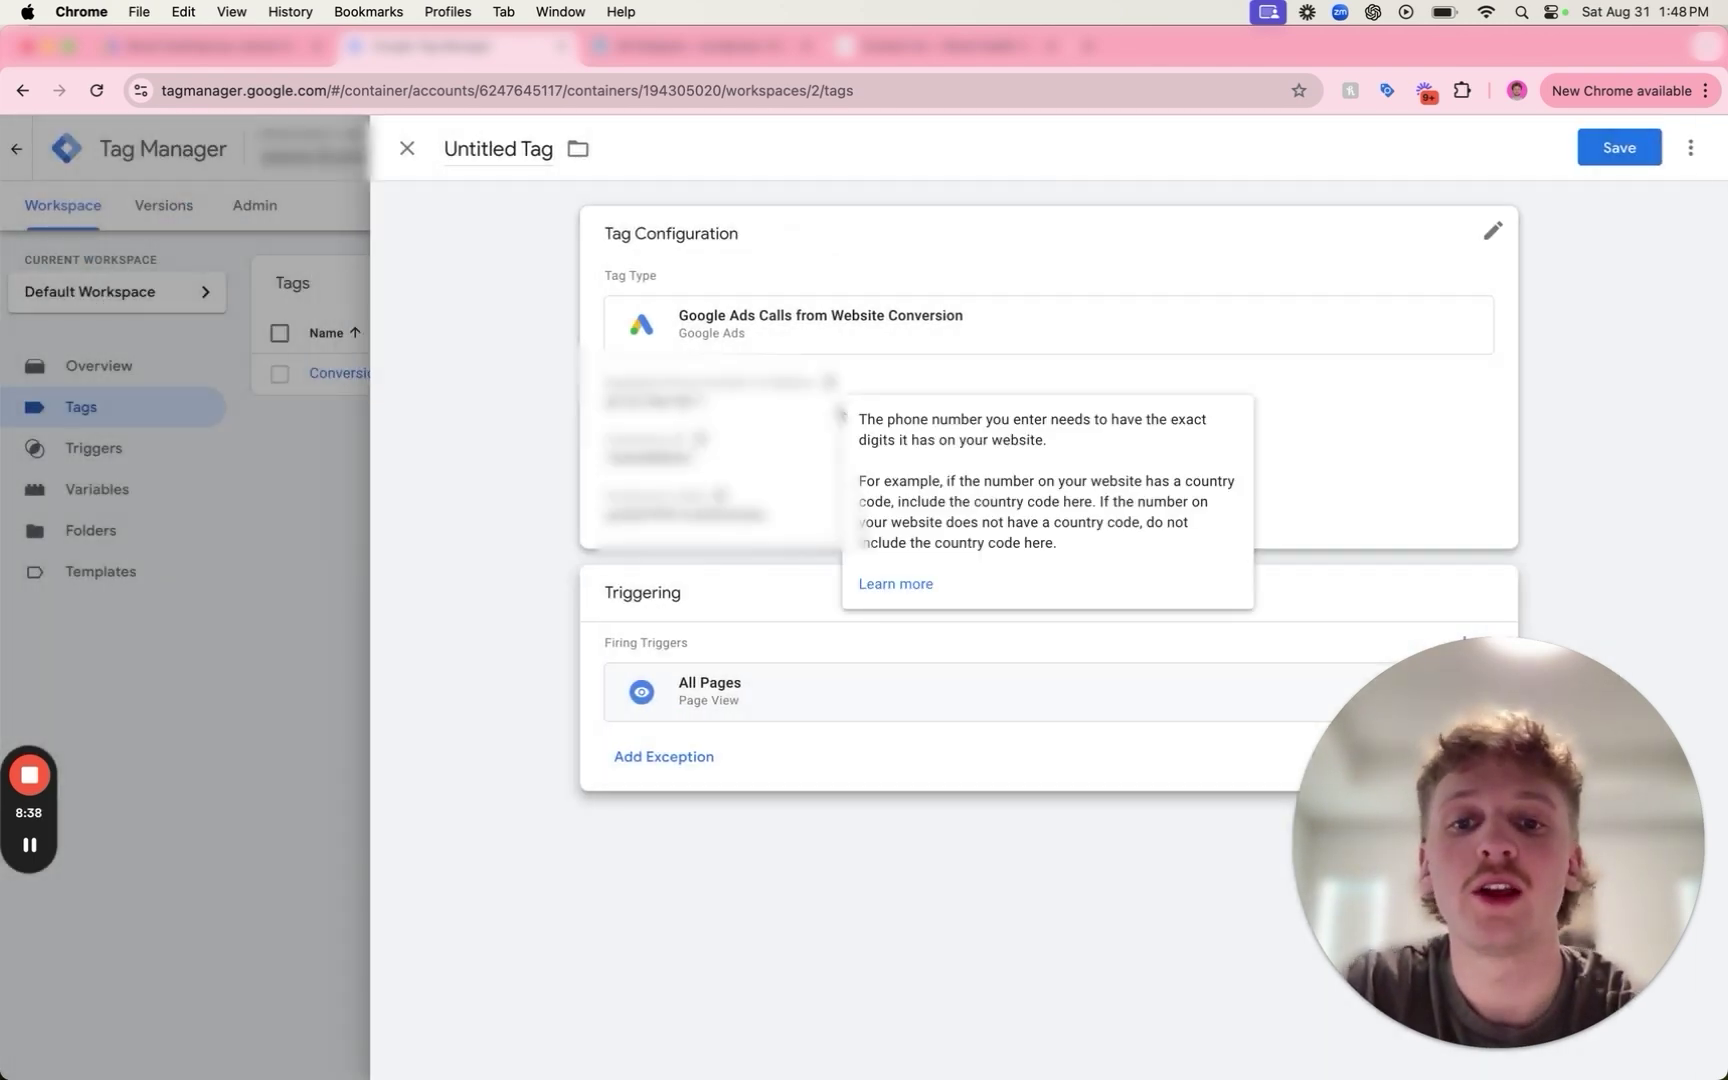
# Start an additional custom Page View trigger for the tag, limited to Some Page Views.
pyautogui.click(1466, 644)
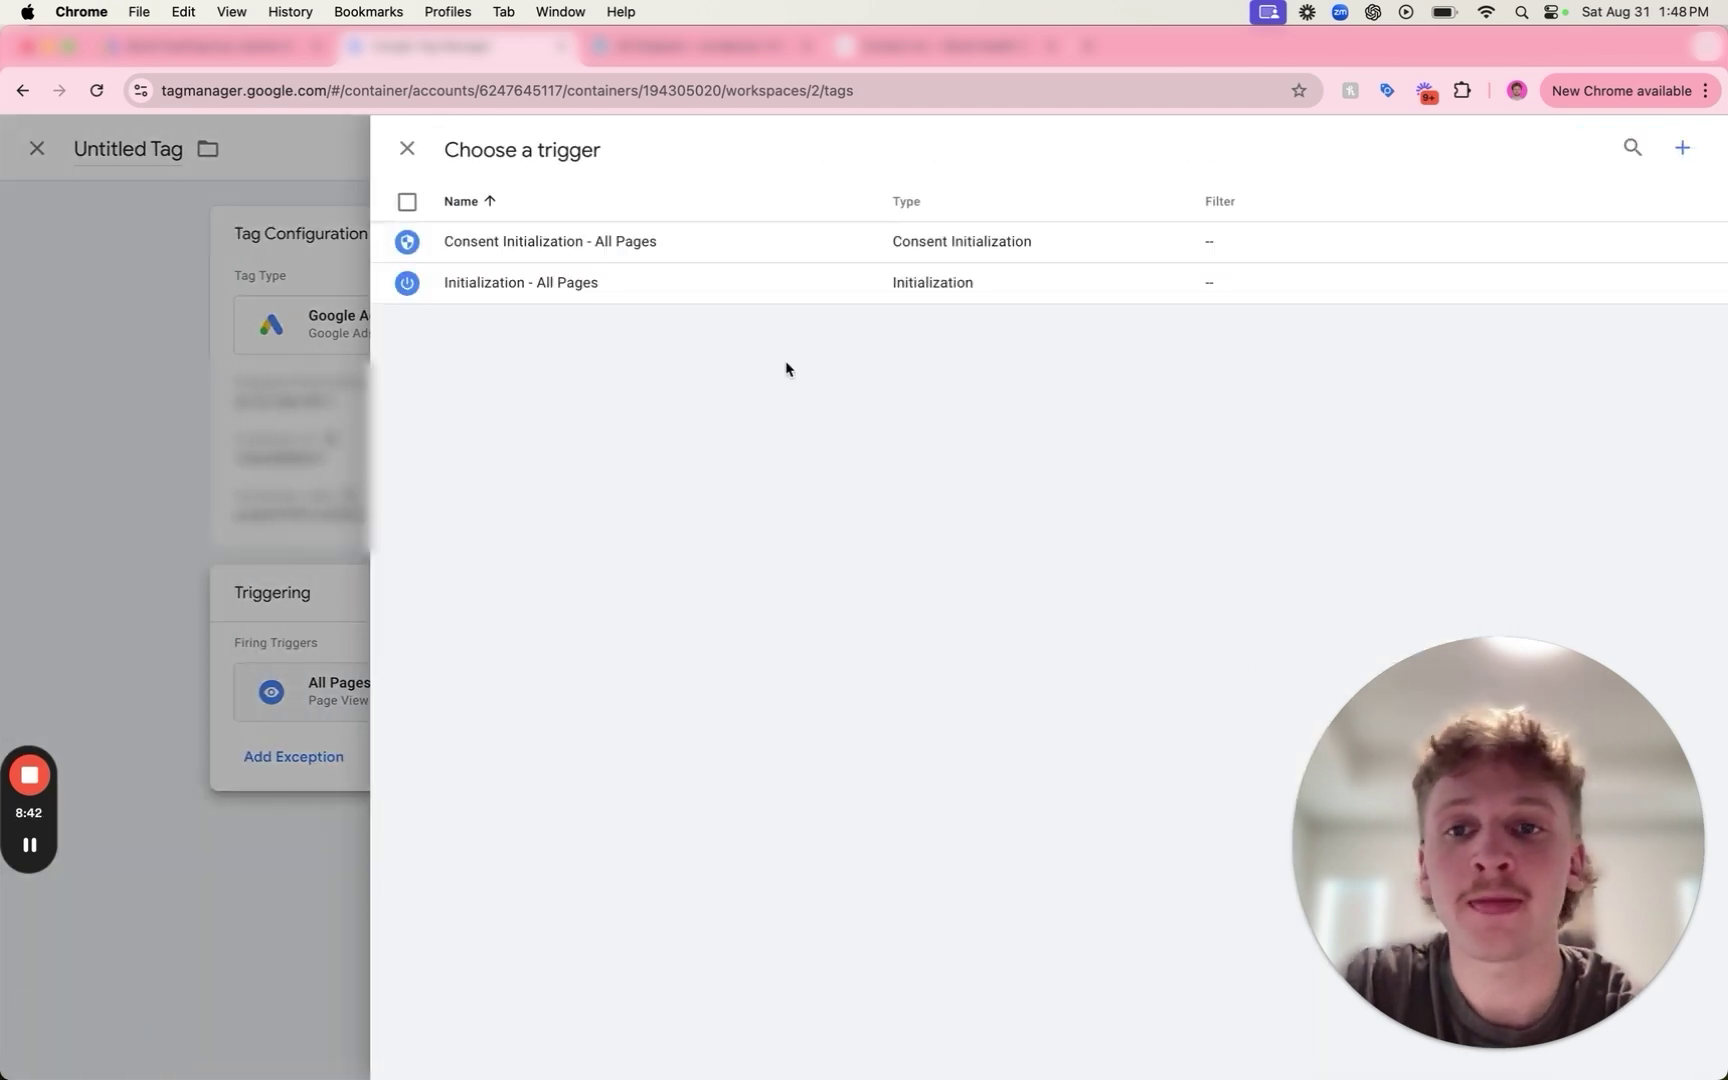
pyautogui.click(1683, 148)
pyautogui.click(1188, 265)
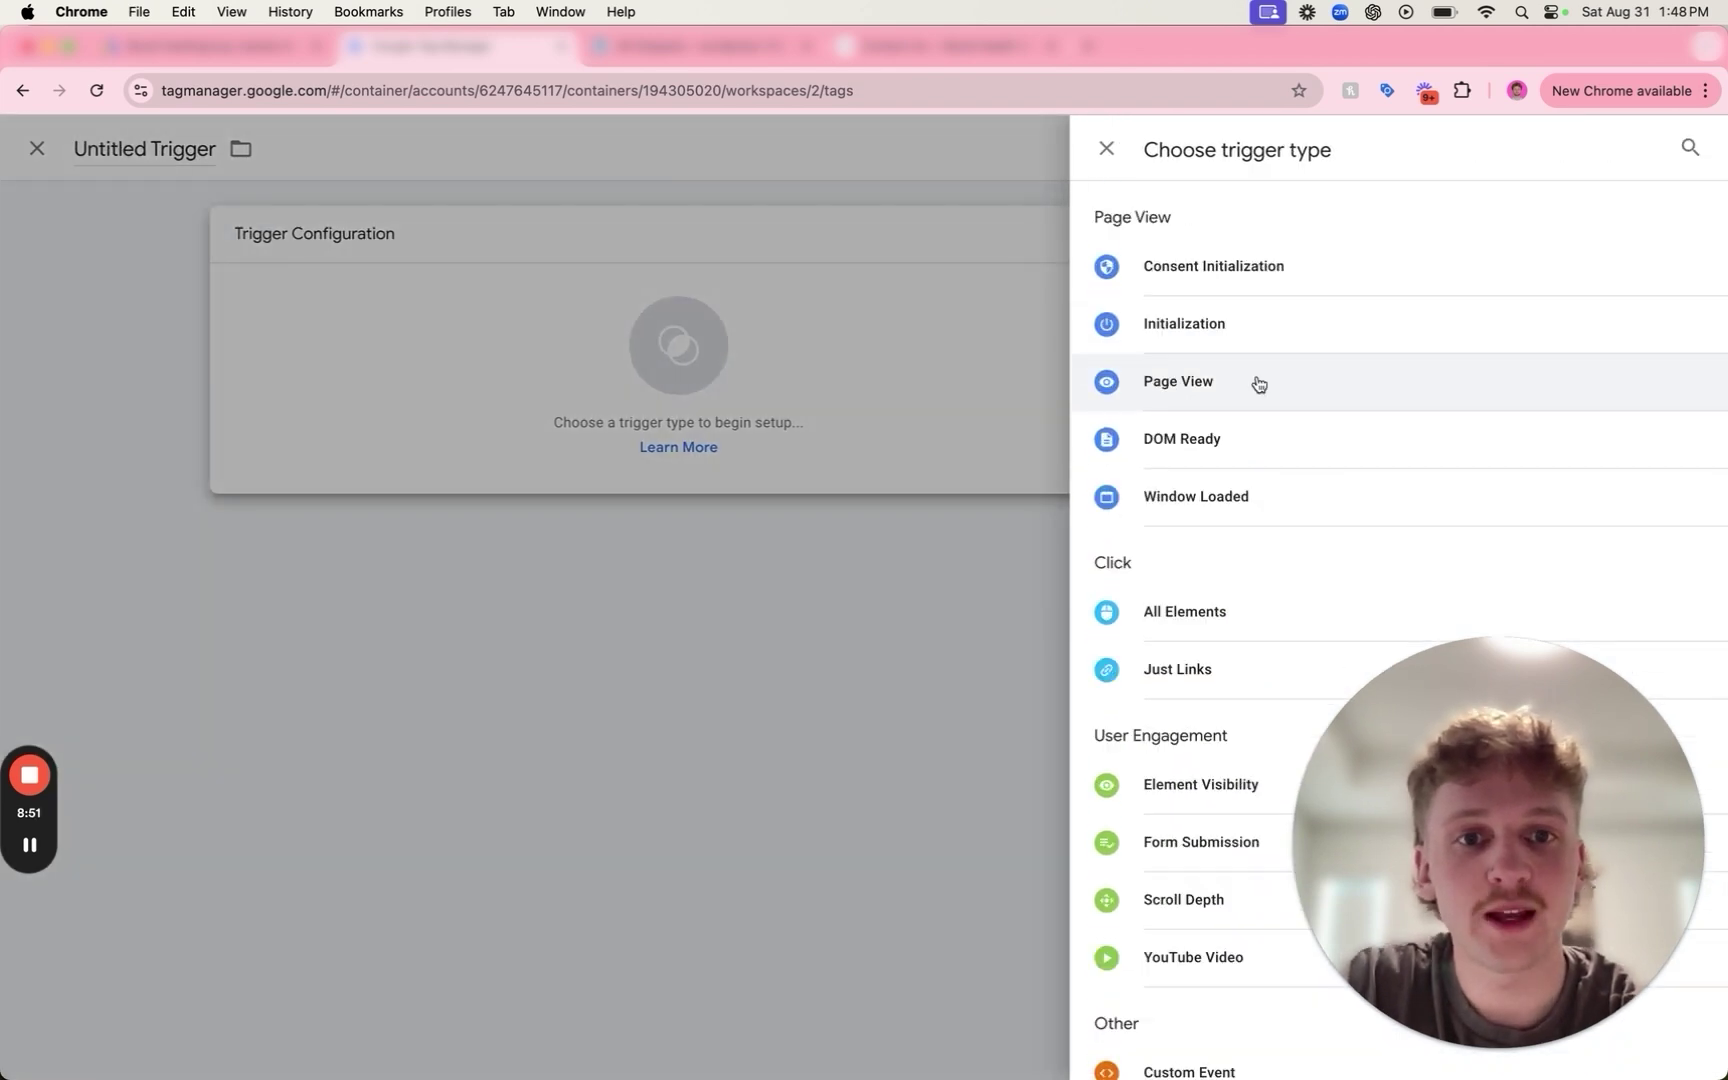
pyautogui.click(1258, 385)
pyautogui.click(792, 446)
# Set the custom trigger's condition to Page Path contains /service.
pyautogui.click(790, 522)
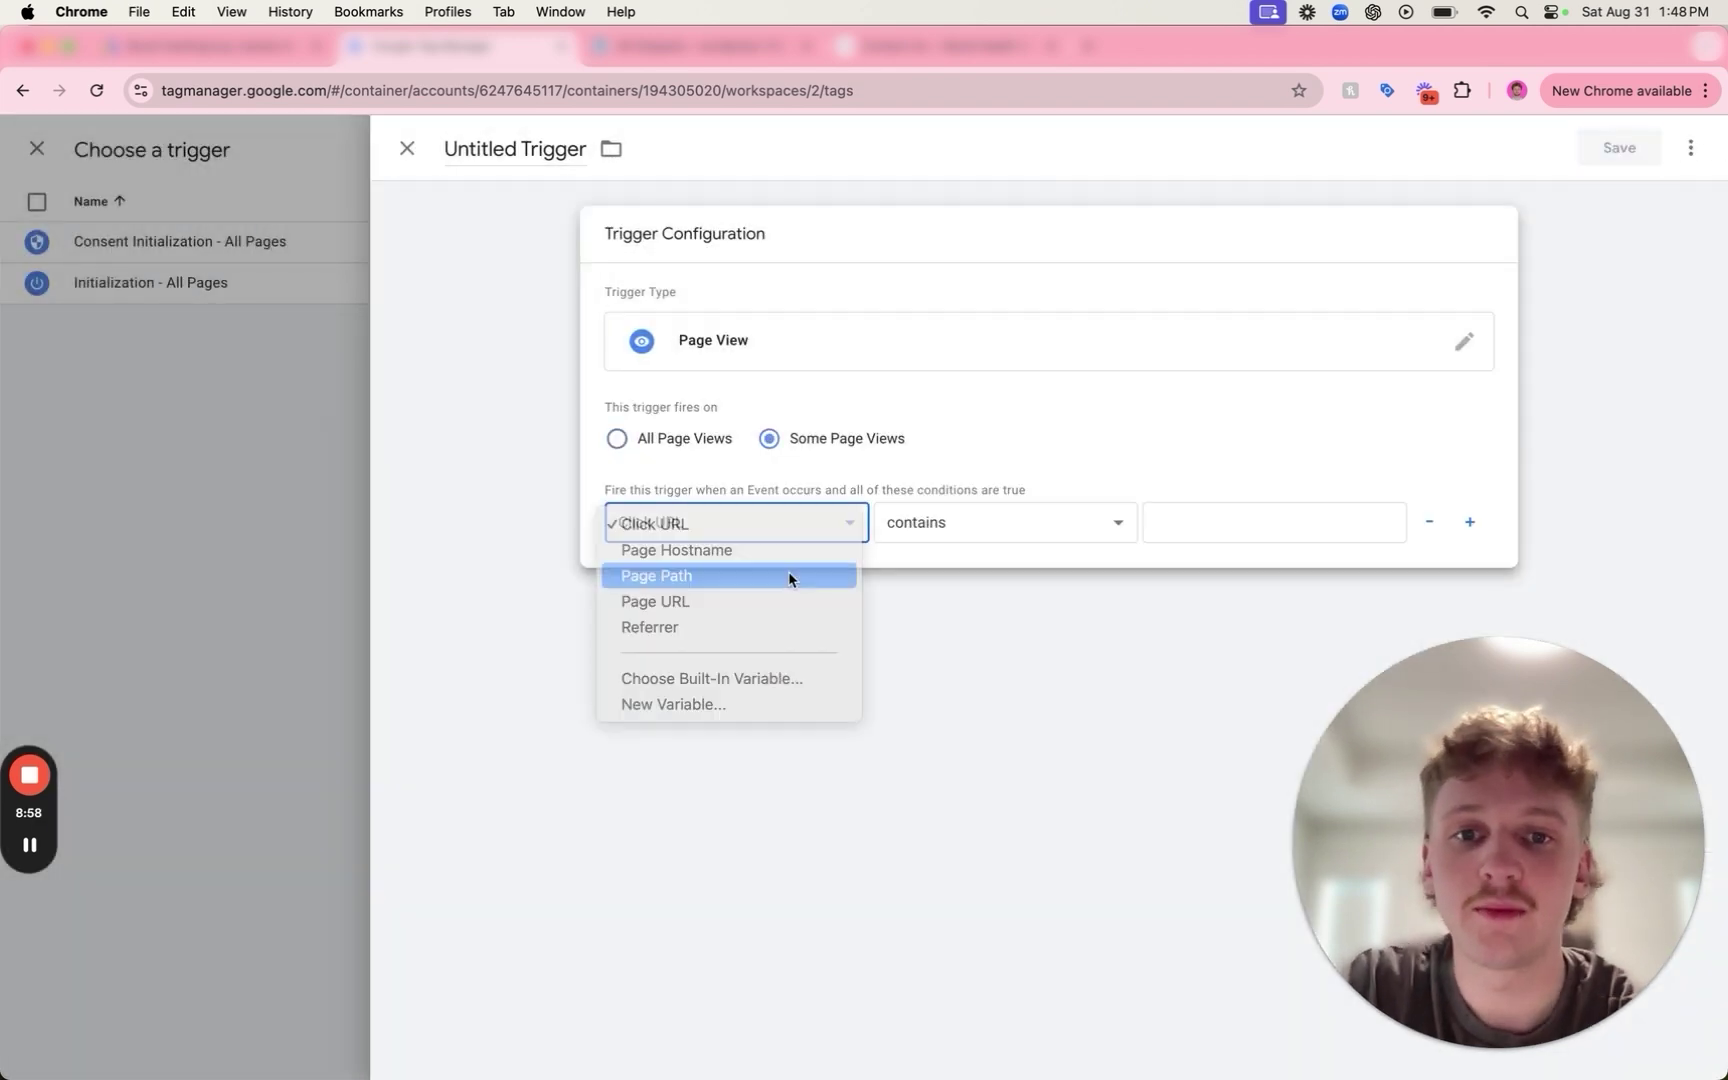
pyautogui.click(788, 571)
pyautogui.click(1250, 514)
pyautogui.write('/than')
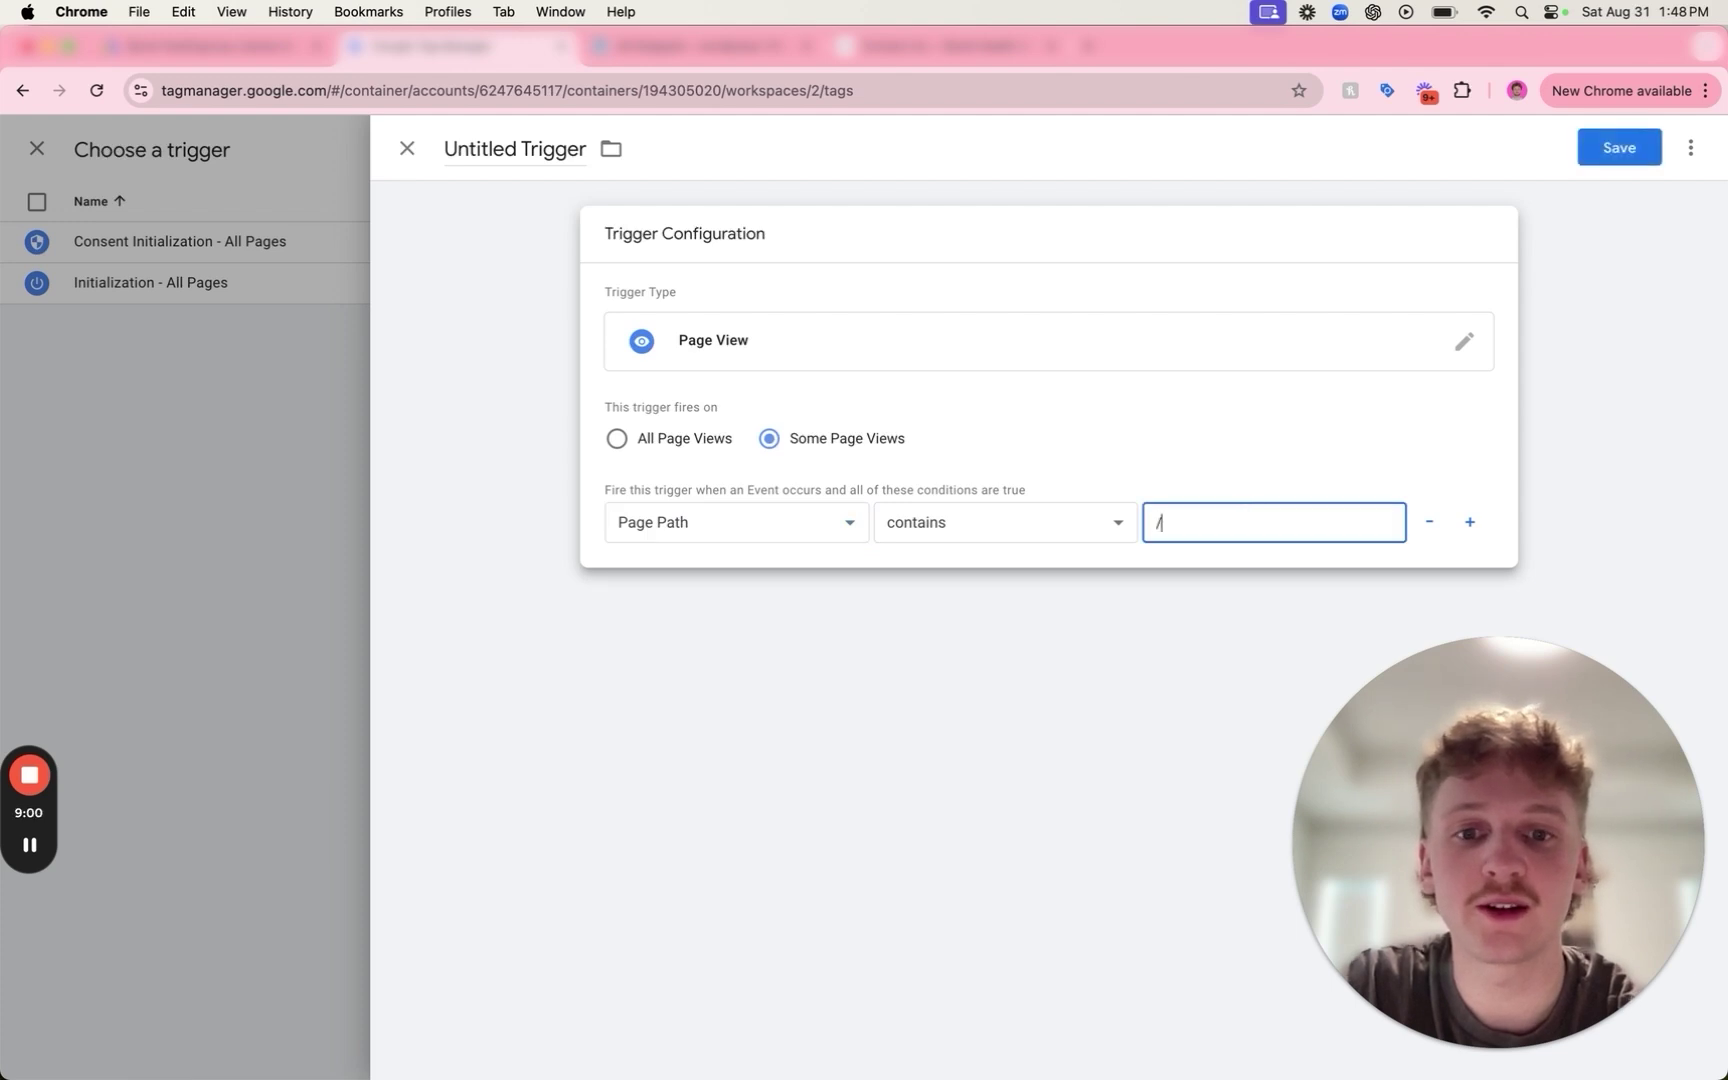
pyautogui.press('BackSpace')
pyautogui.press('BackSpace')
pyautogui.press('BackSpace')
pyautogui.press('BackSpace')
pyautogui.write('service')
pyautogui.click(1162, 717)
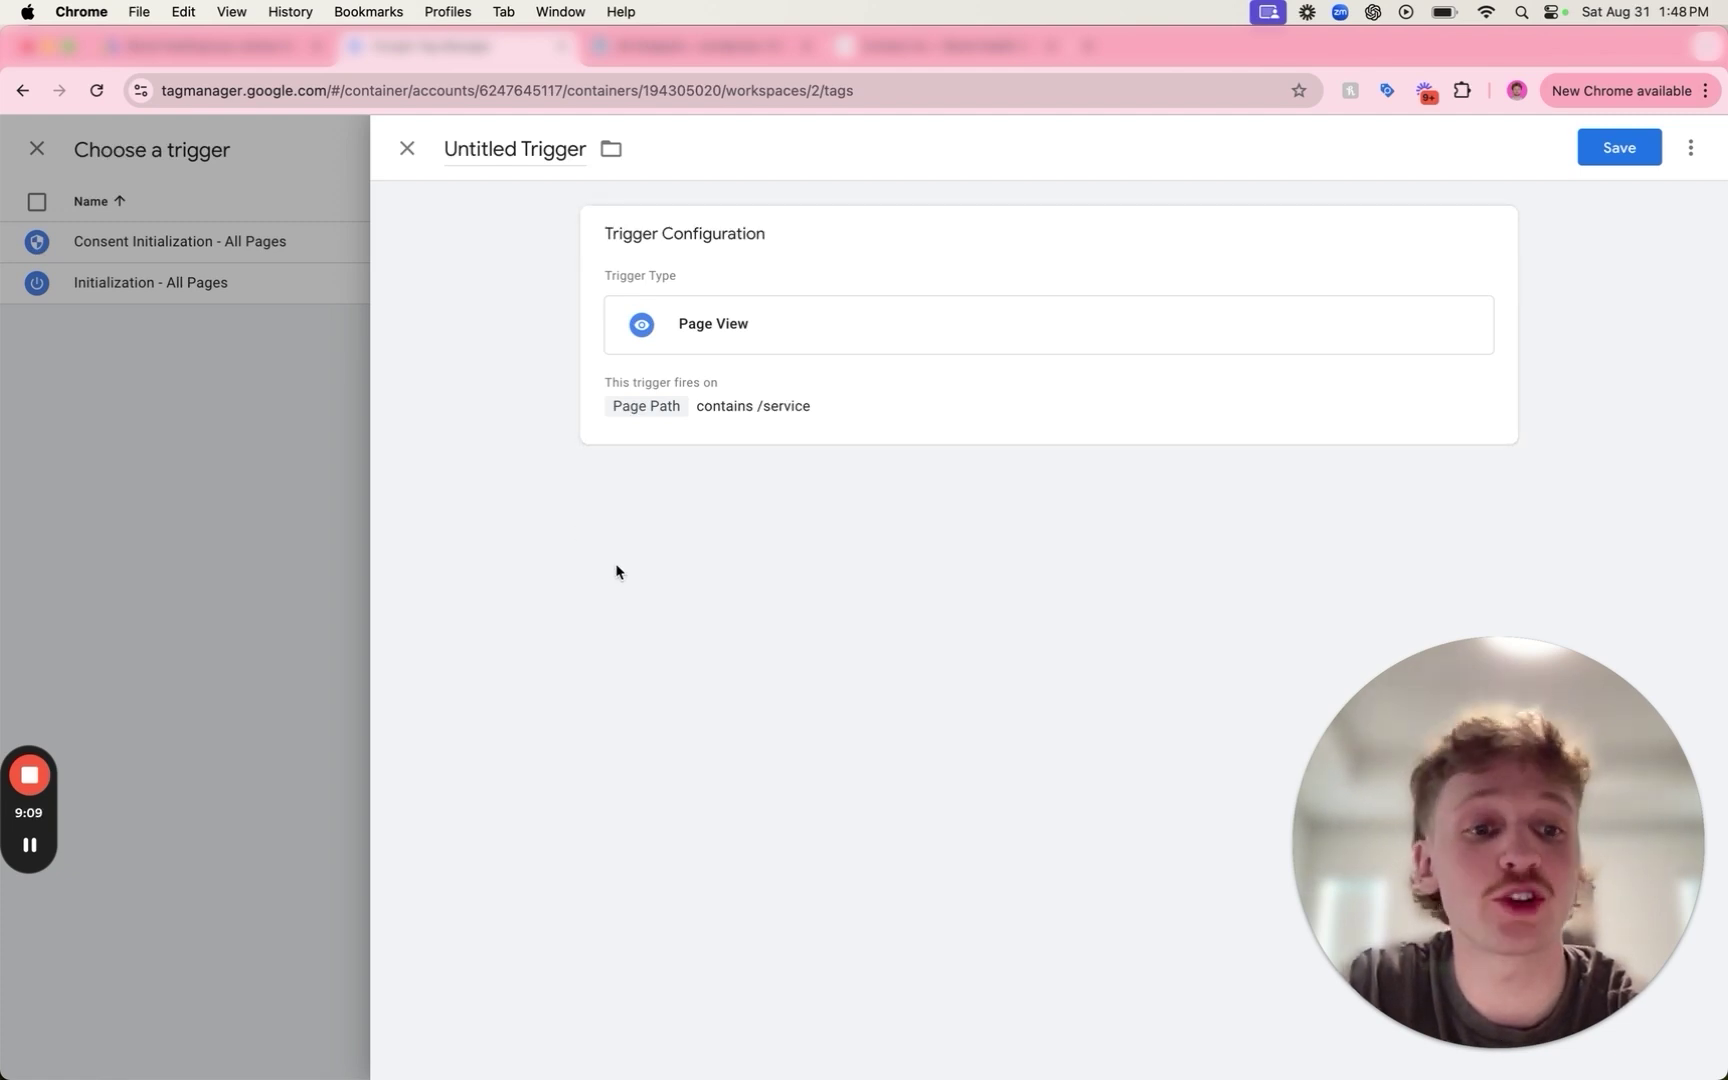
# Discard the unsaved custom trigger and return to the tag.
pyautogui.click(407, 150)
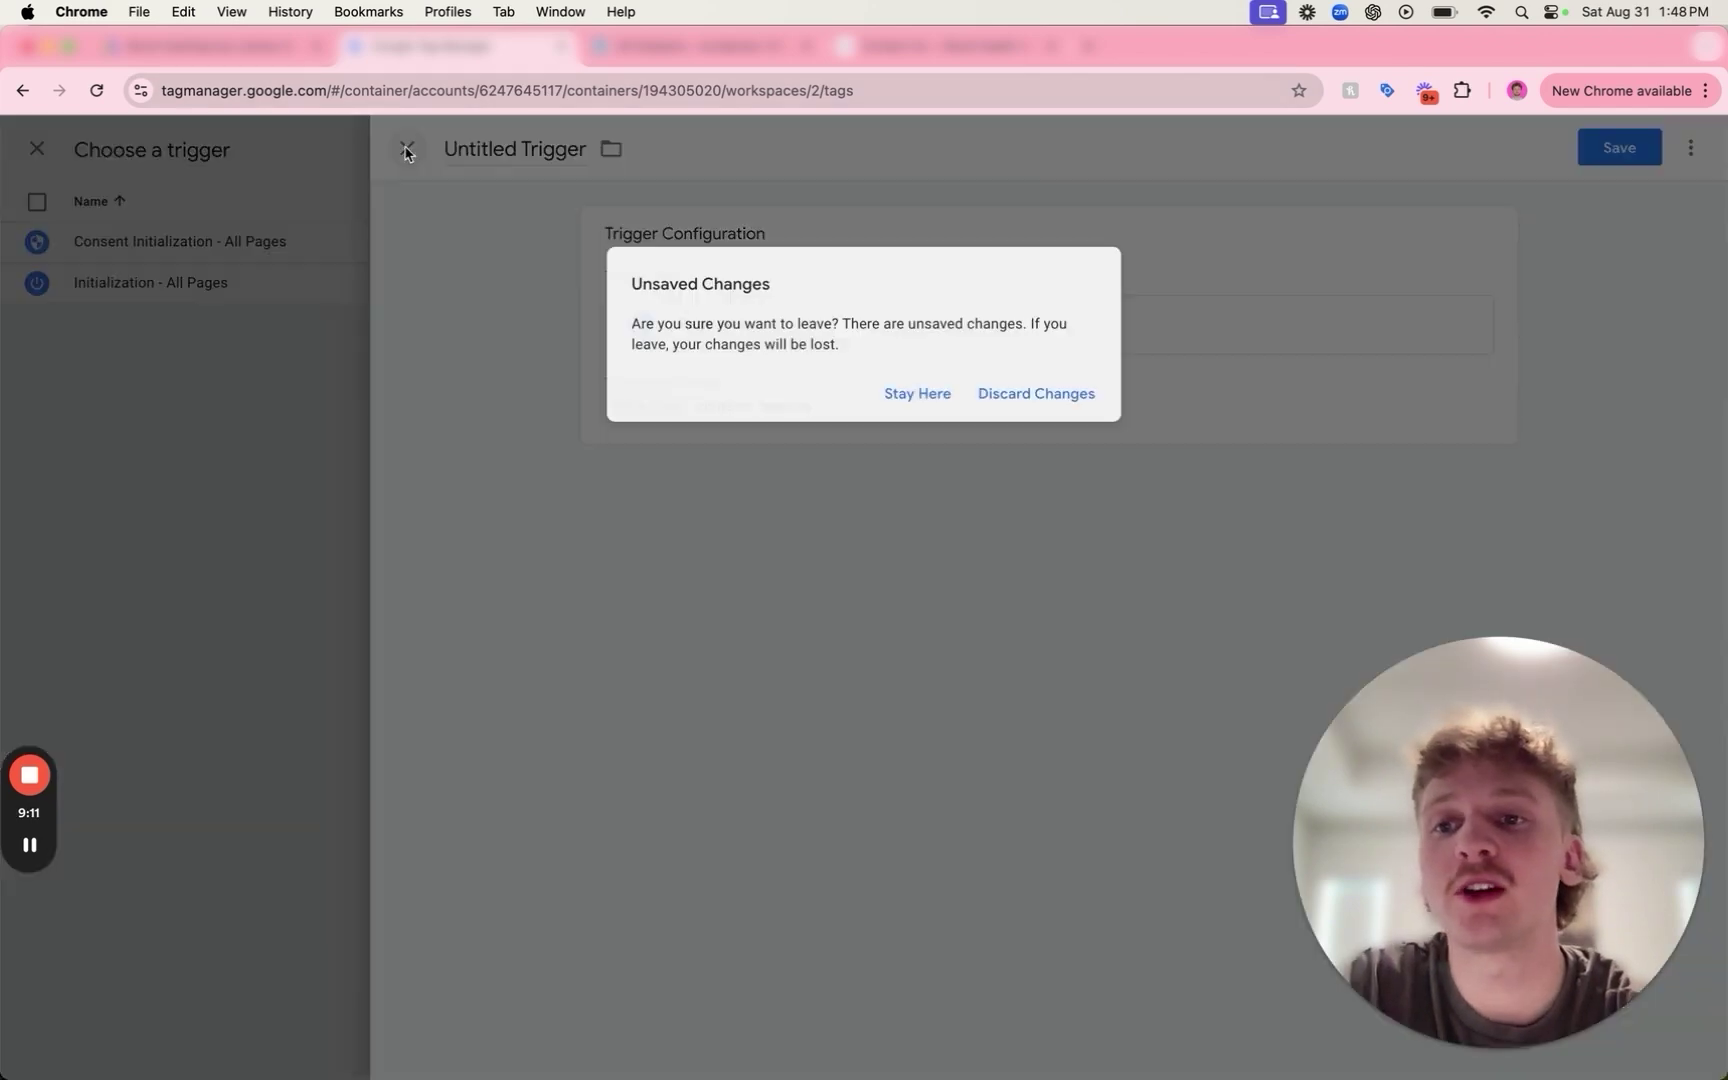
pyautogui.click(1014, 399)
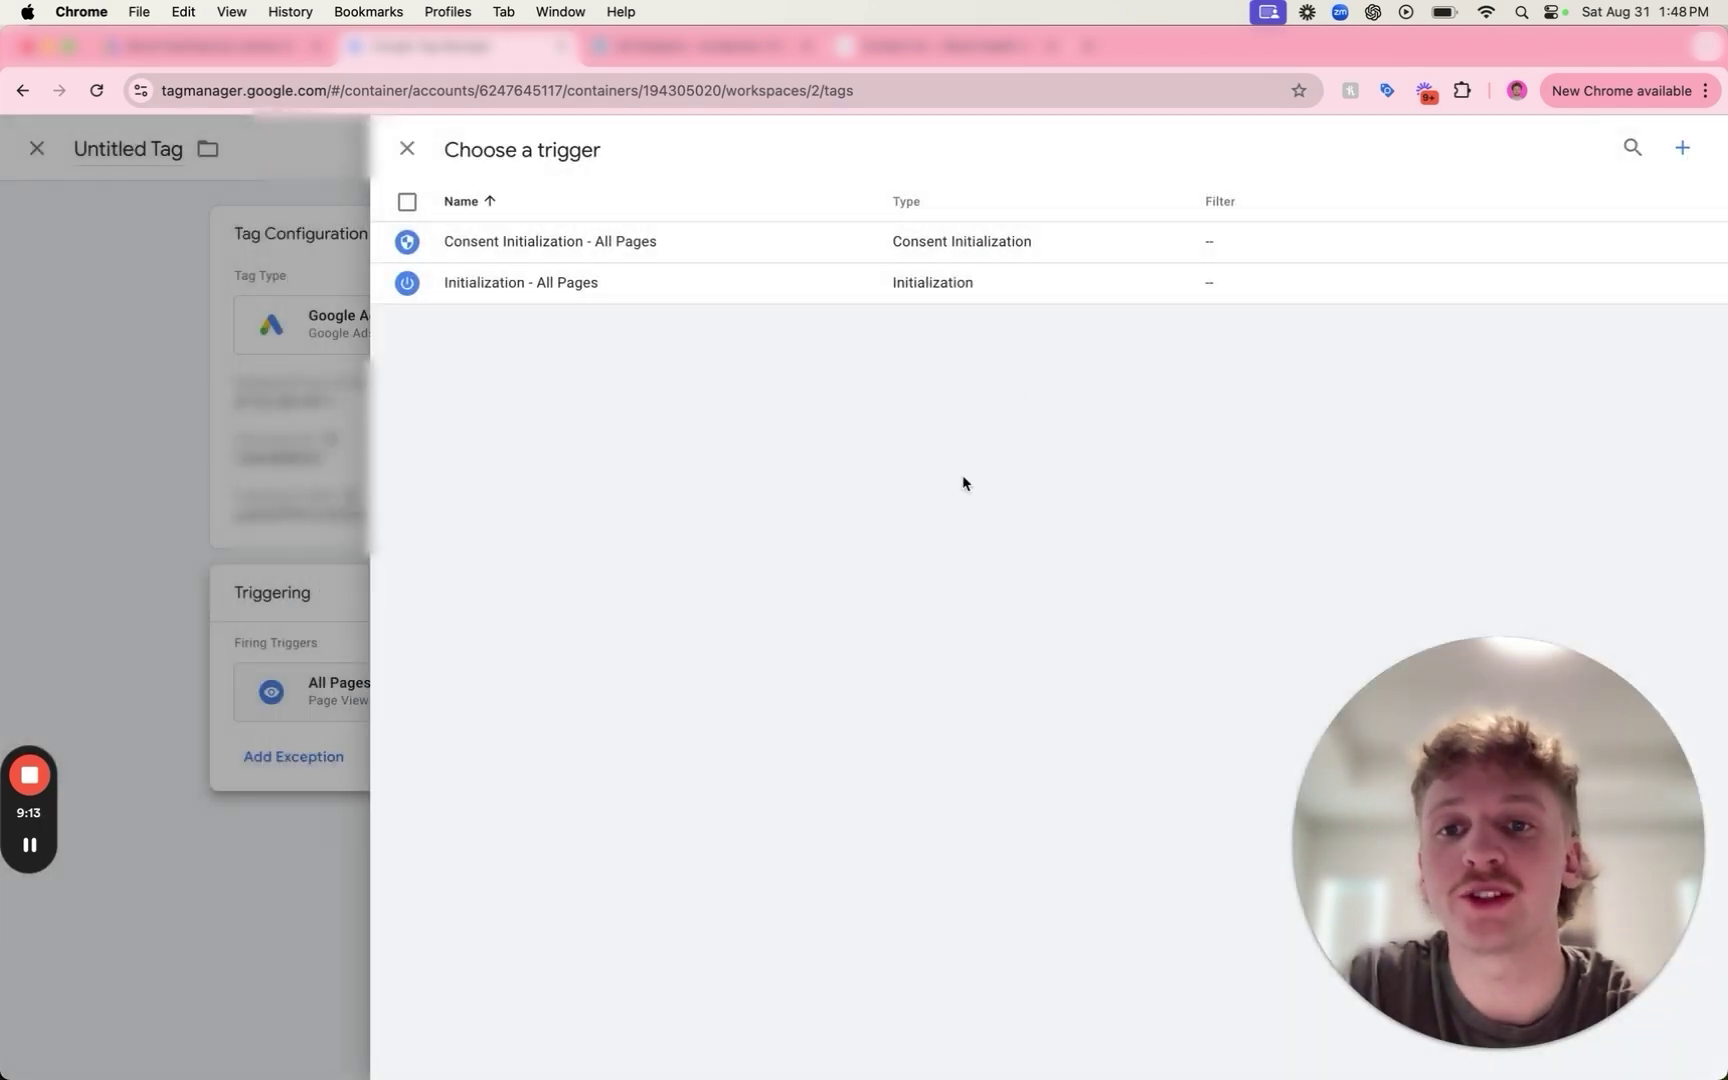
pyautogui.click(407, 150)
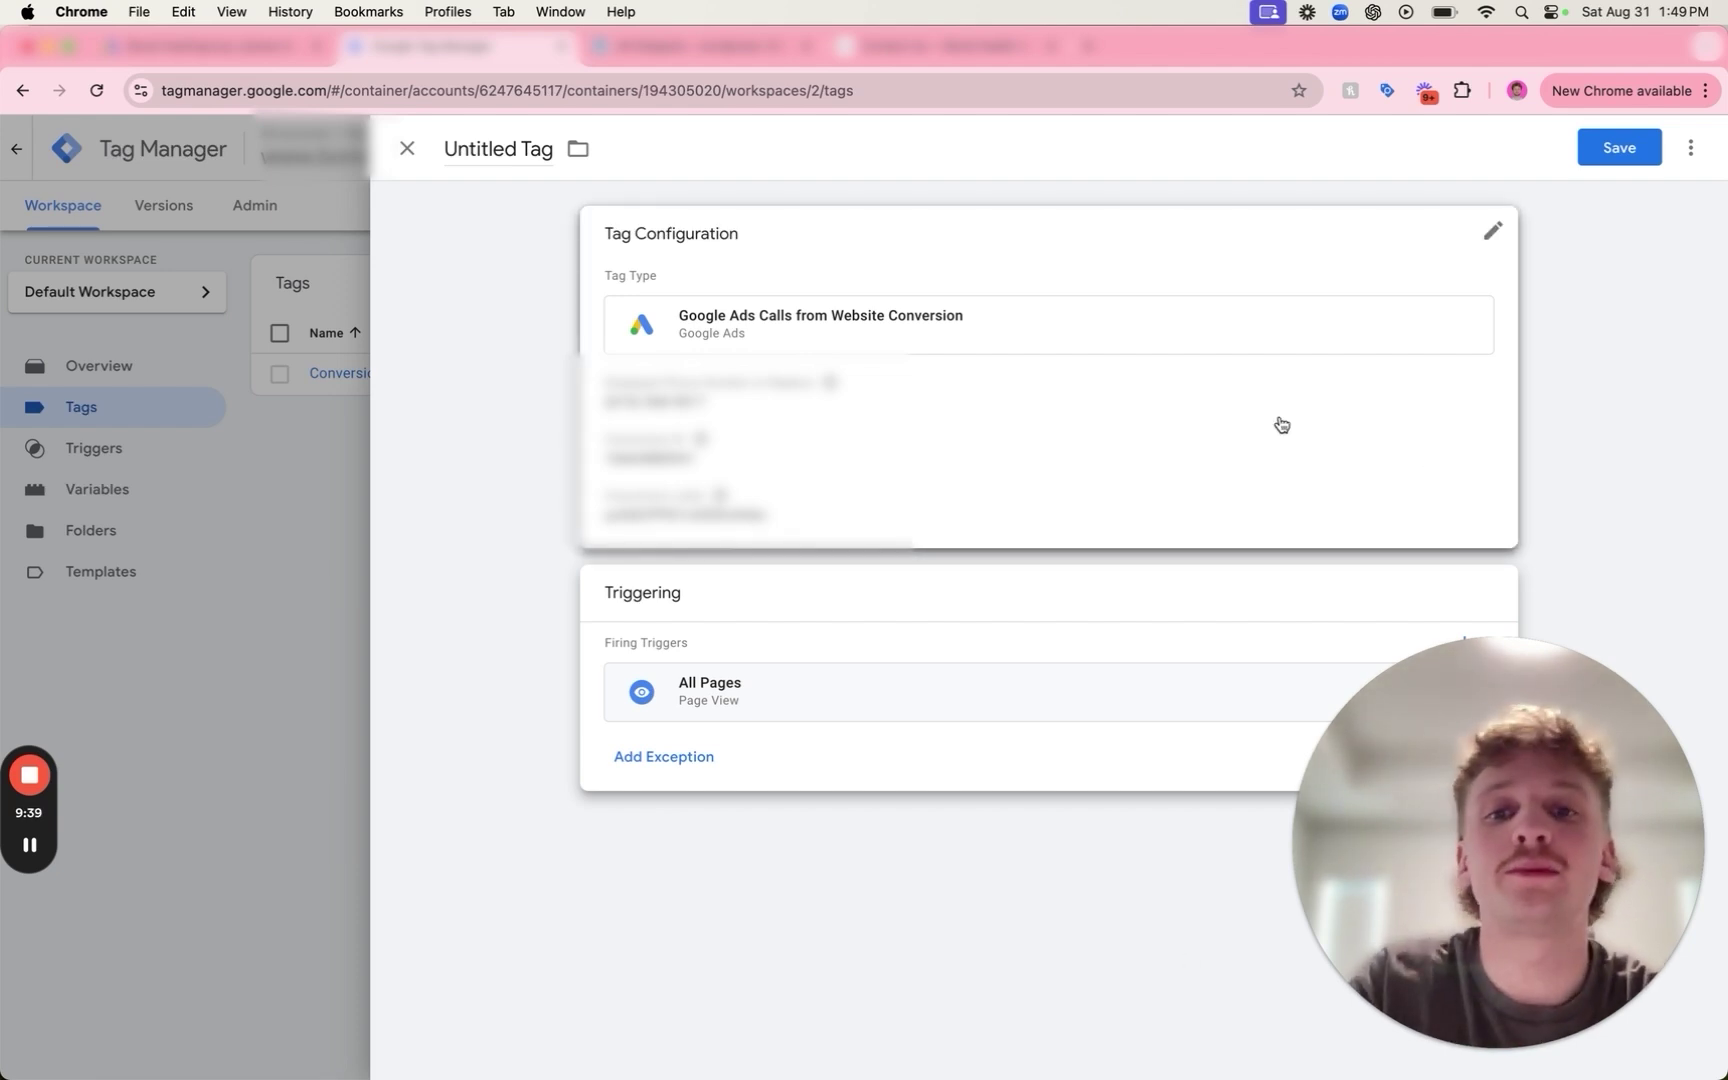
# Save the tag as Google Ads Calls from Website Conversion and finish the Calls from website setup in Google Ads.
pyautogui.click(1645, 143)
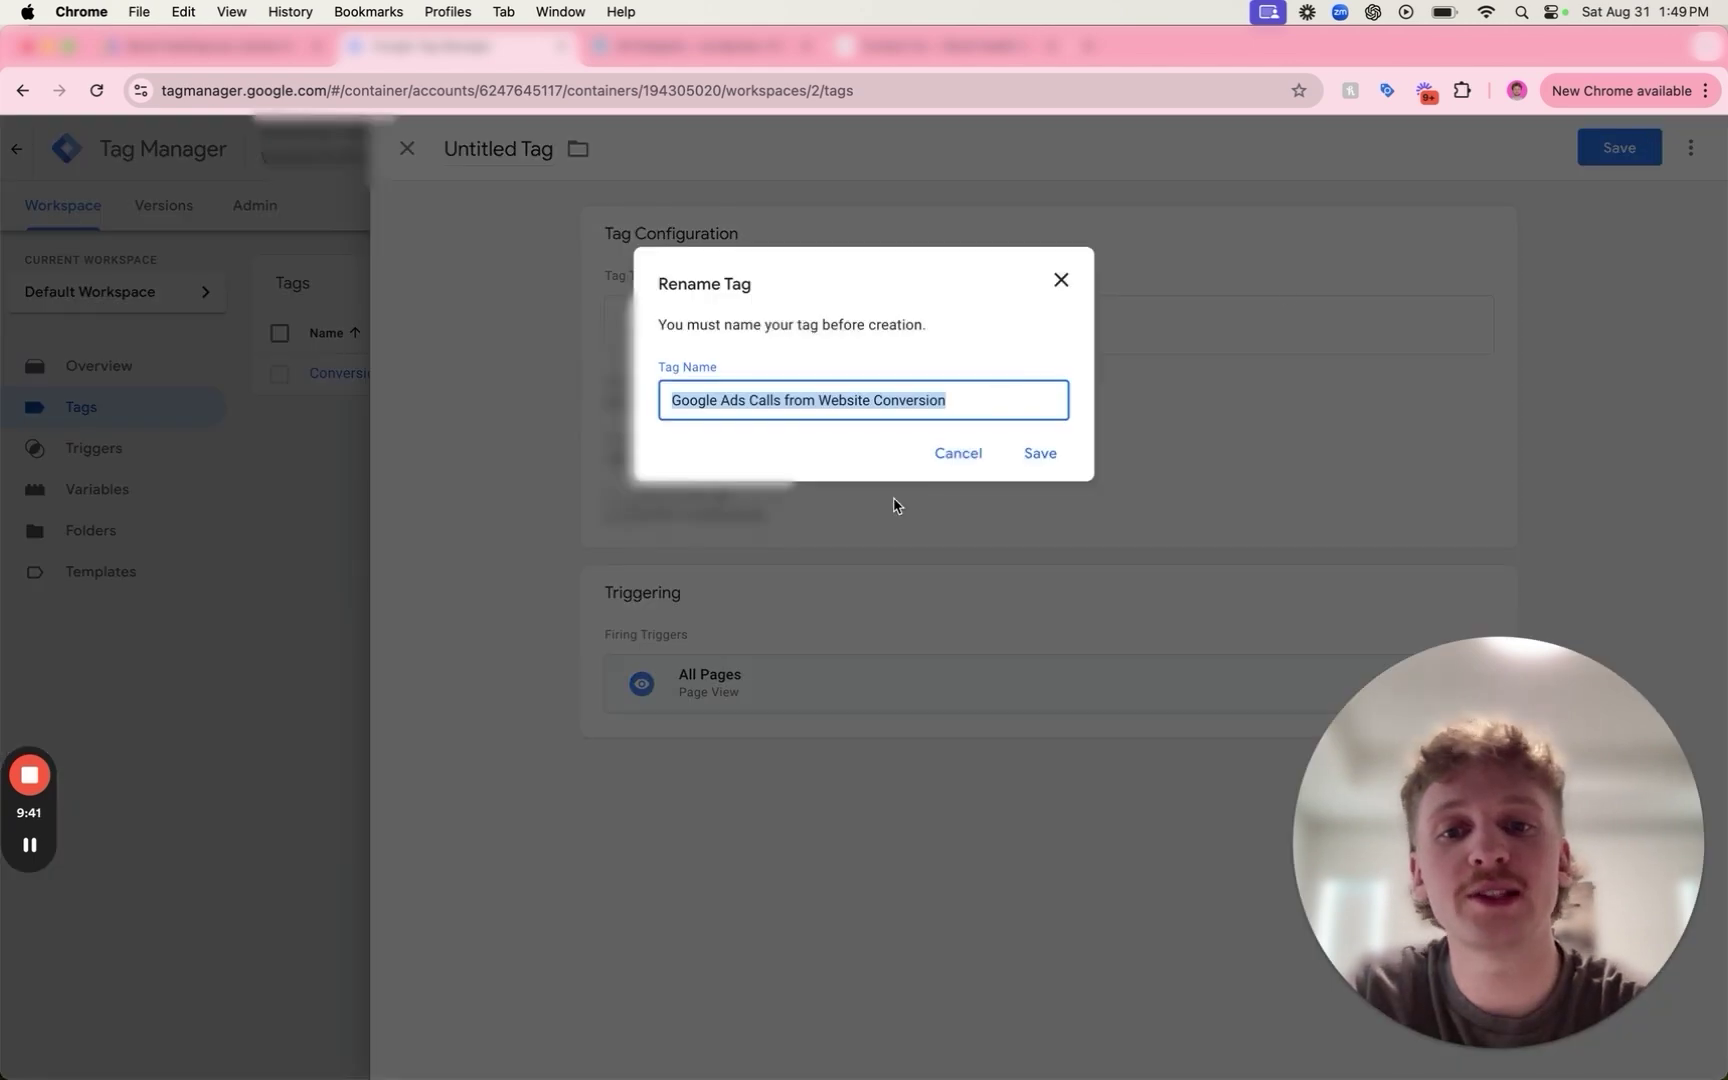
pyautogui.click(1040, 454)
pyautogui.click(215, 46)
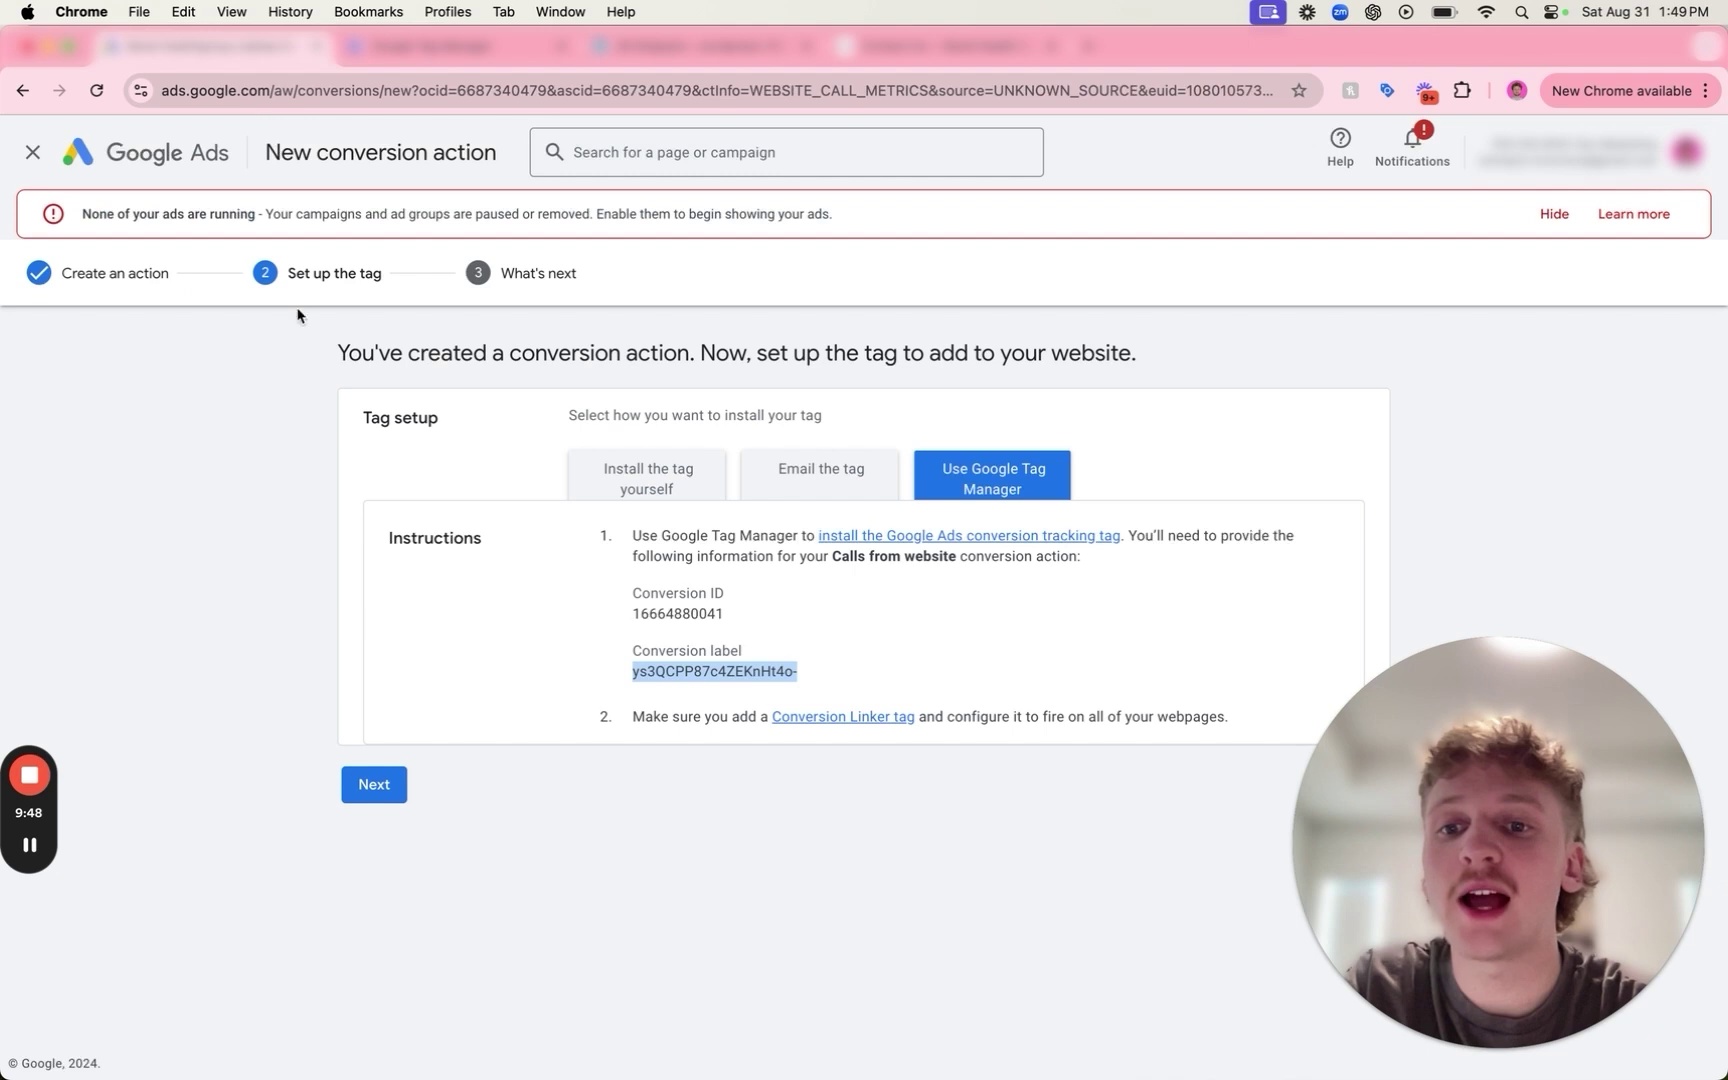
pyautogui.click(377, 784)
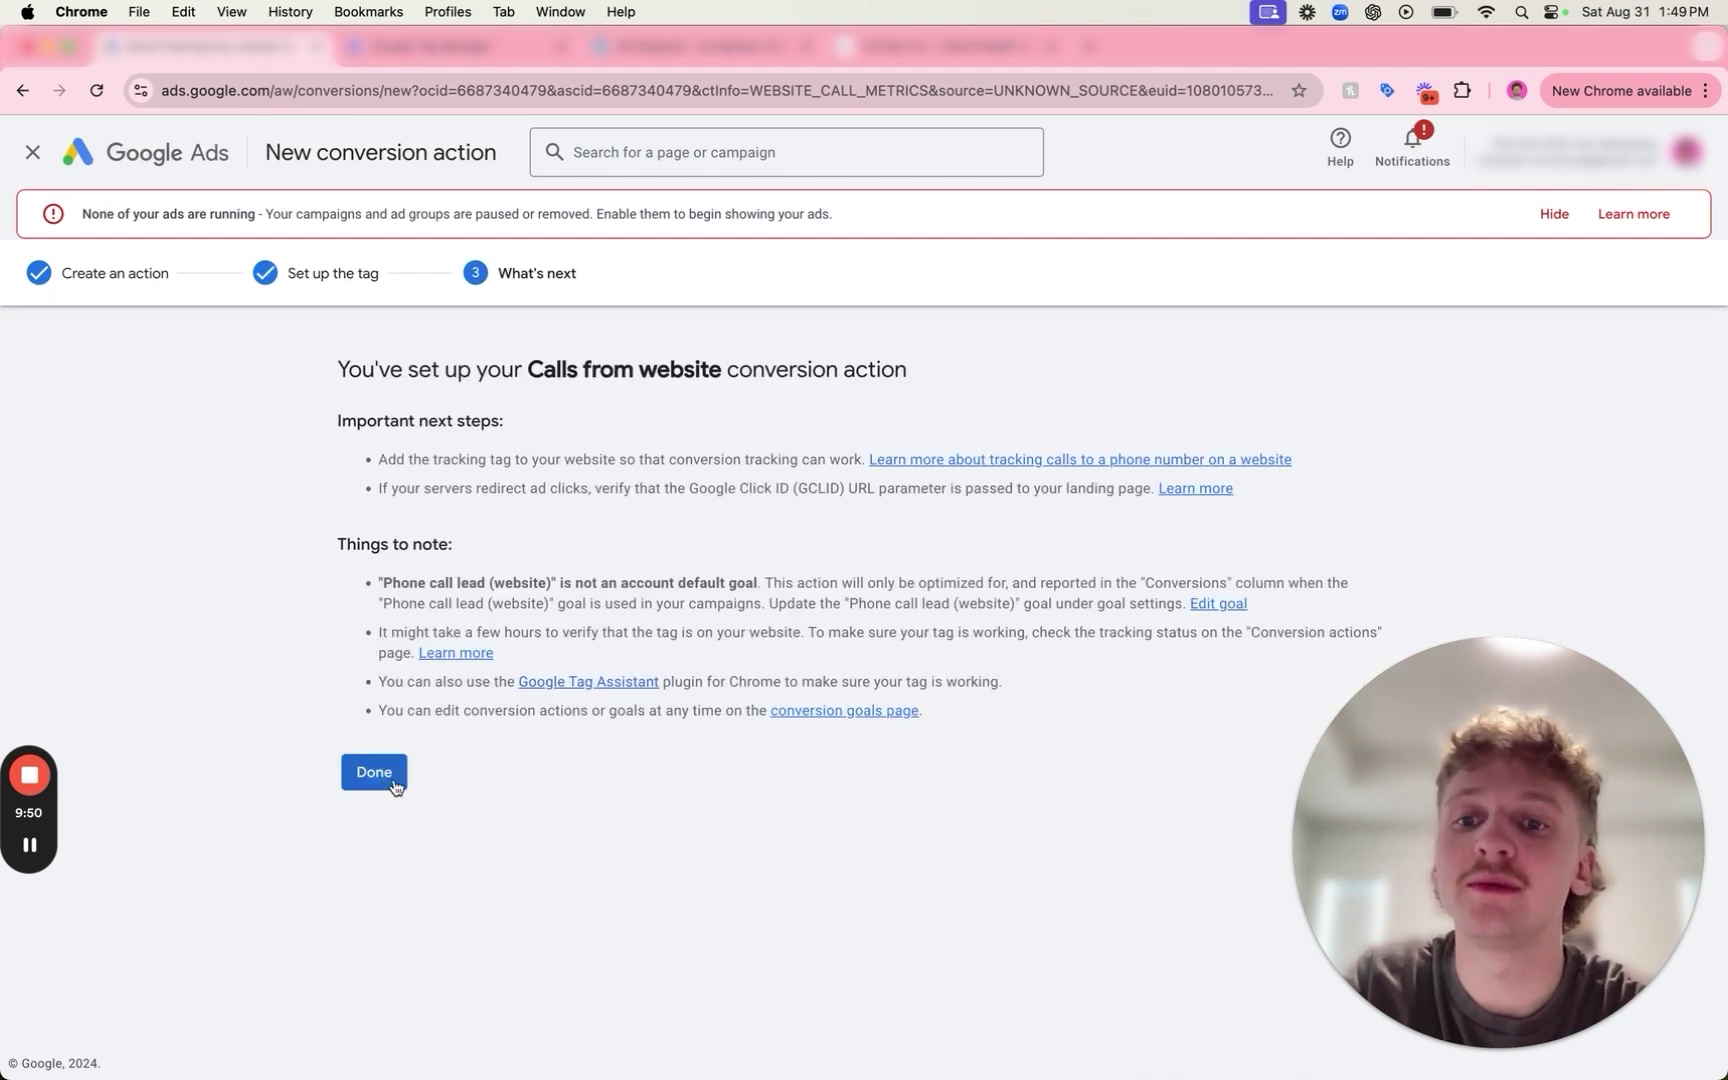
pyautogui.click(396, 776)
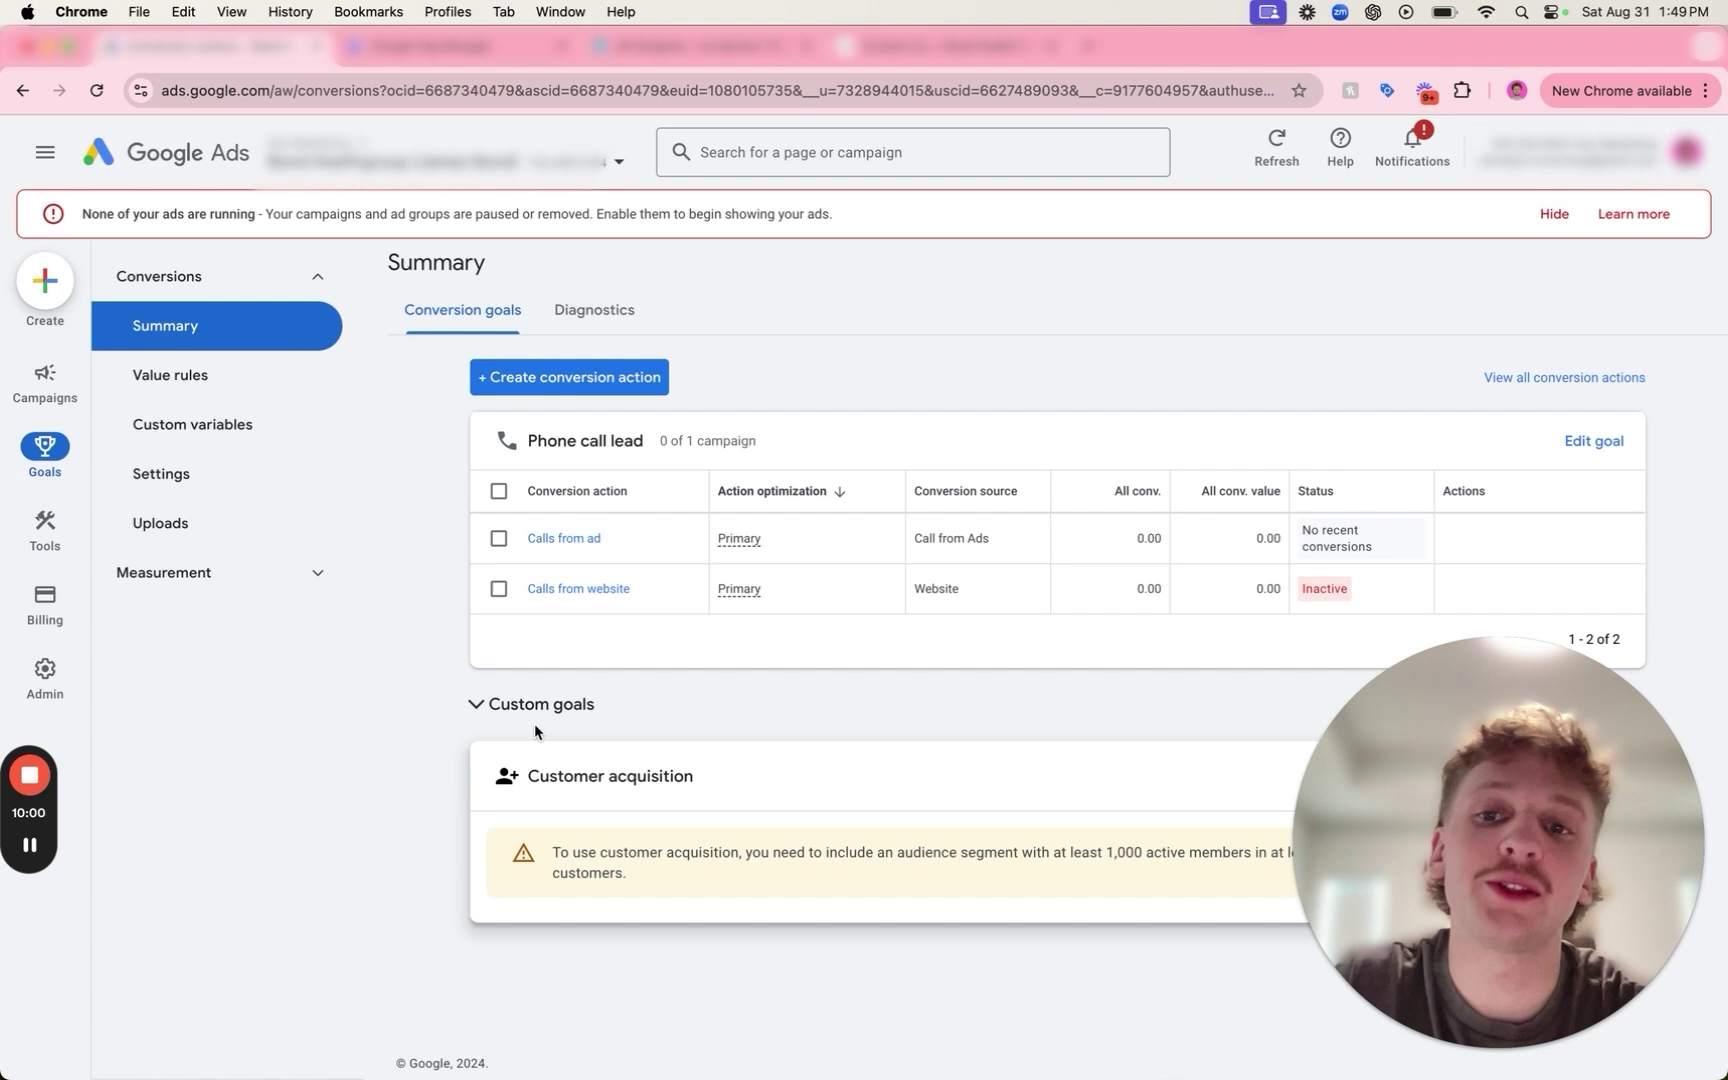
# Start a phone call conversion action for clicks on the mobile website number, named "Clicks to number on mobile website", without a conversion value.
pyautogui.click(624, 389)
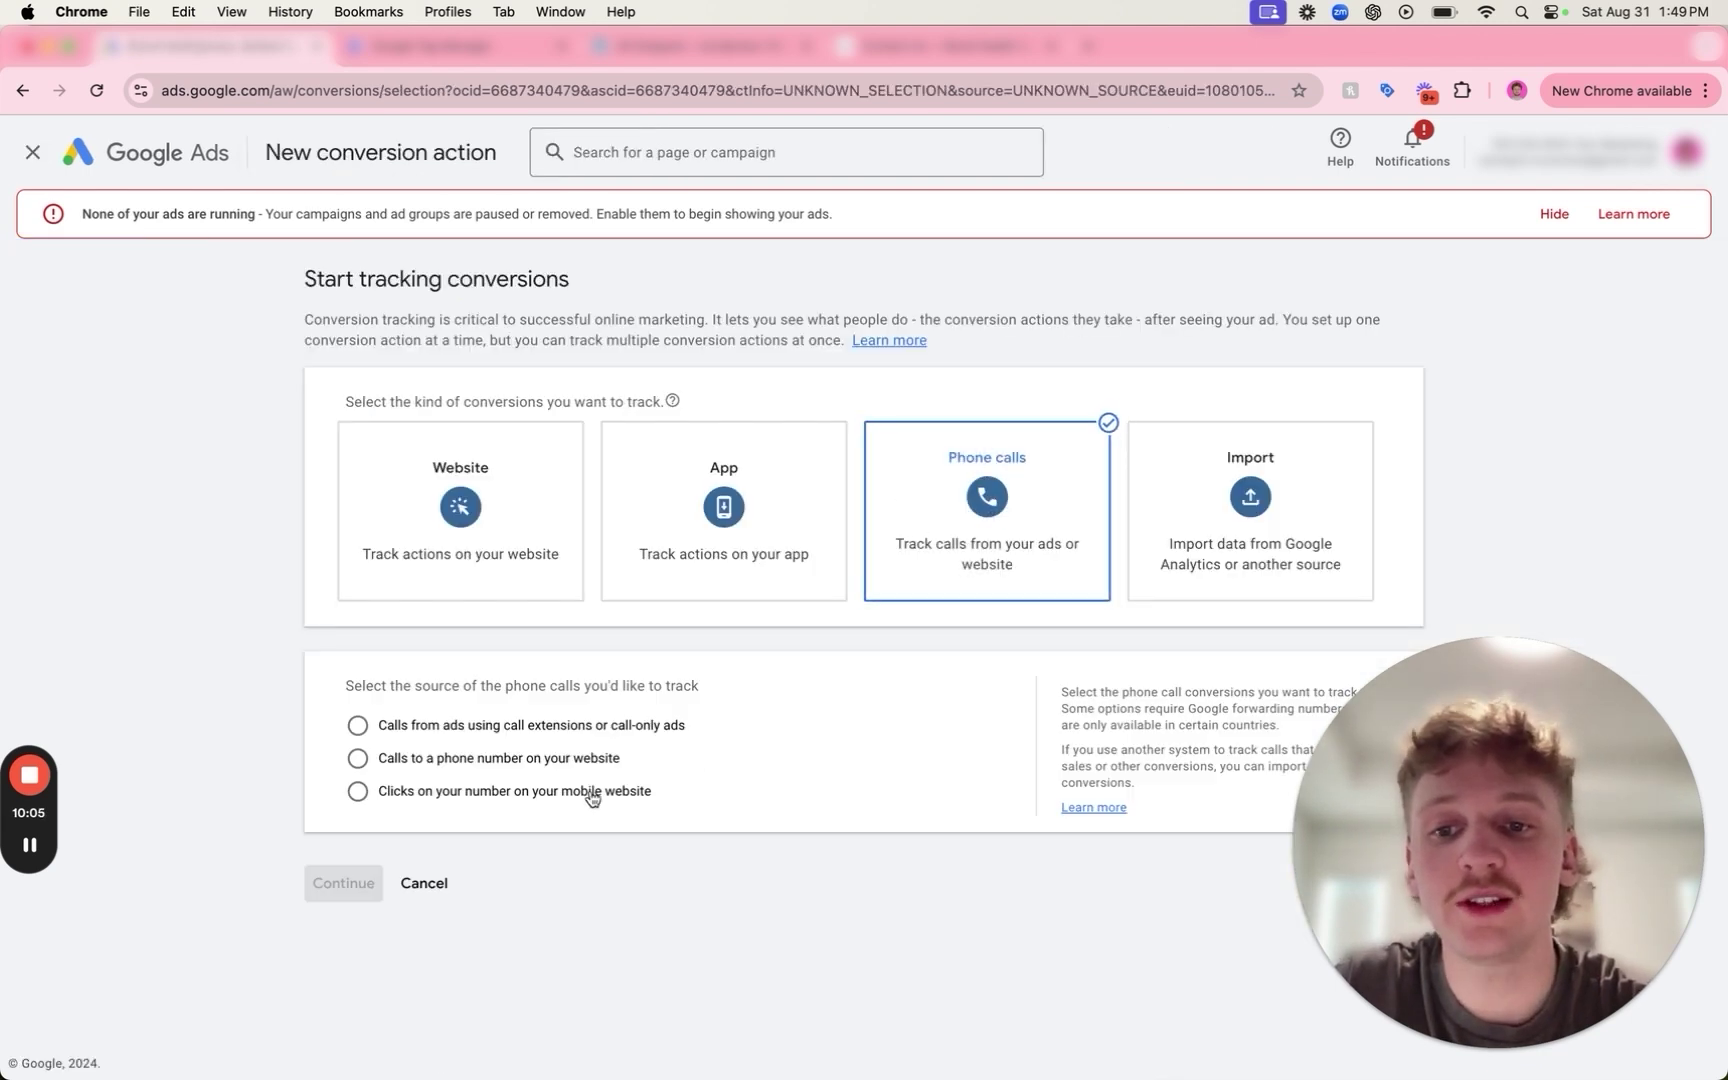
pyautogui.click(570, 806)
pyautogui.click(340, 880)
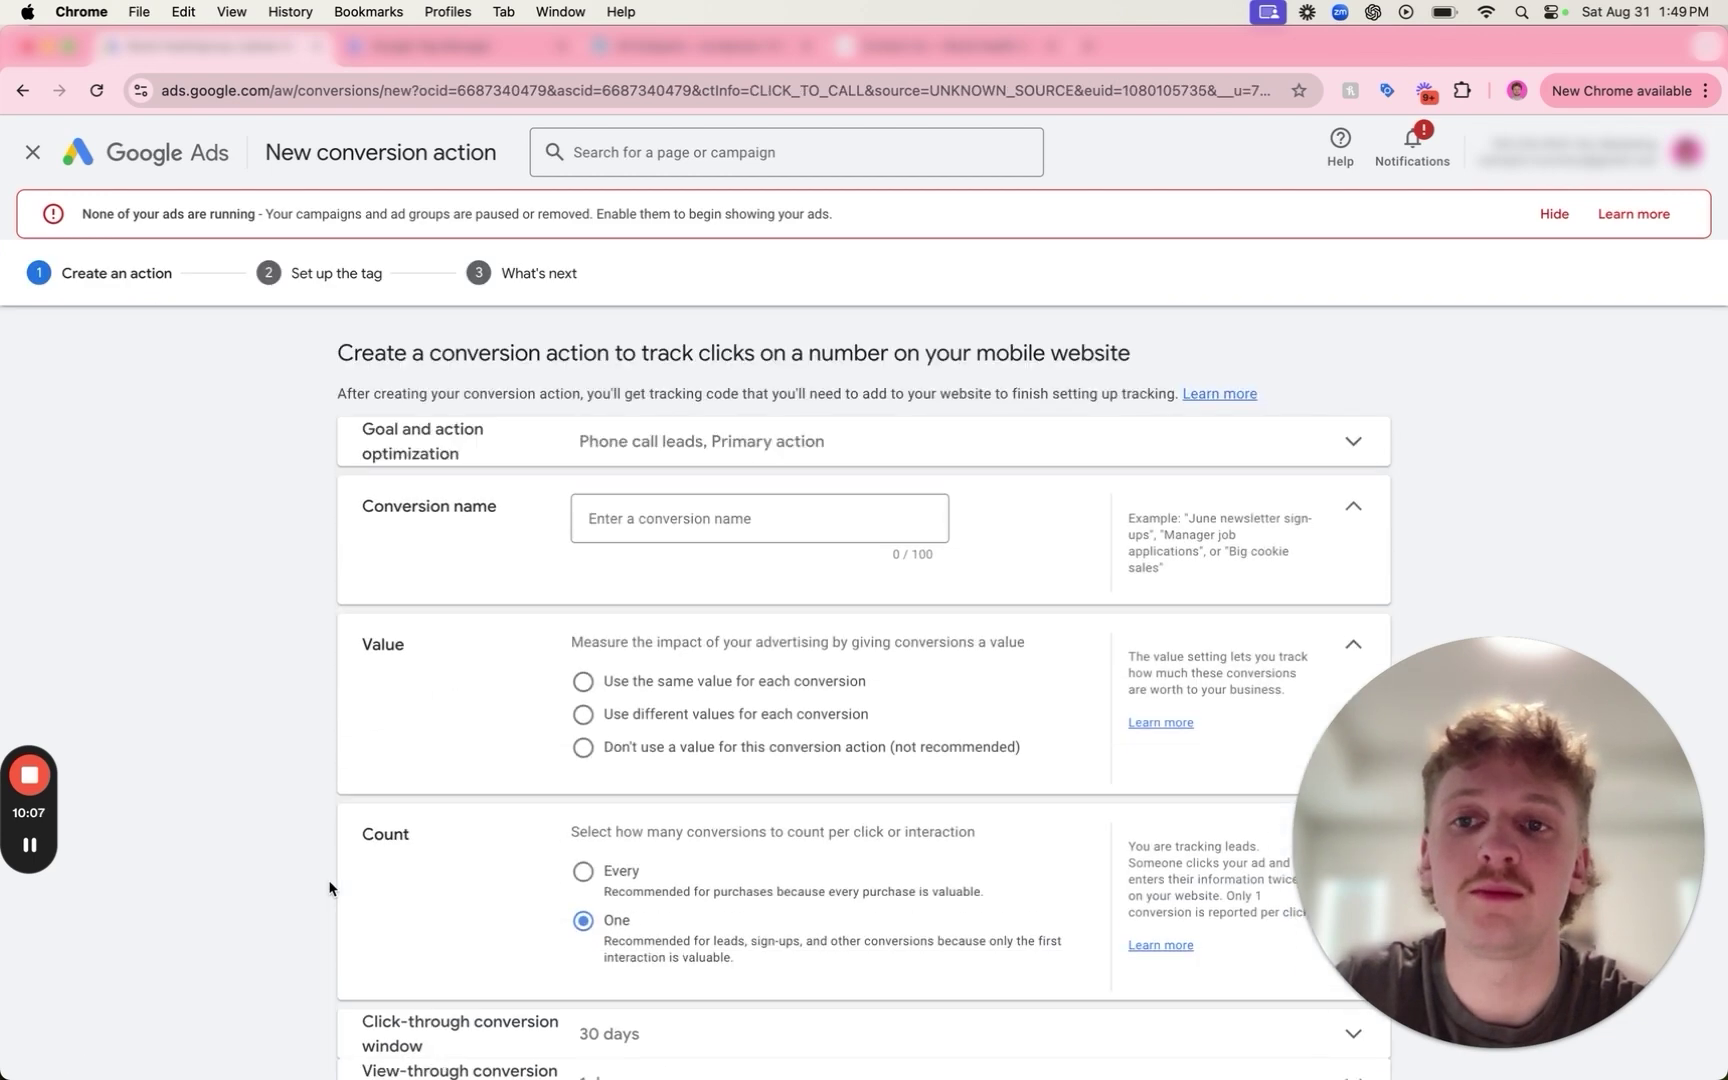
pyautogui.click(722, 528)
pyautogui.write('C')
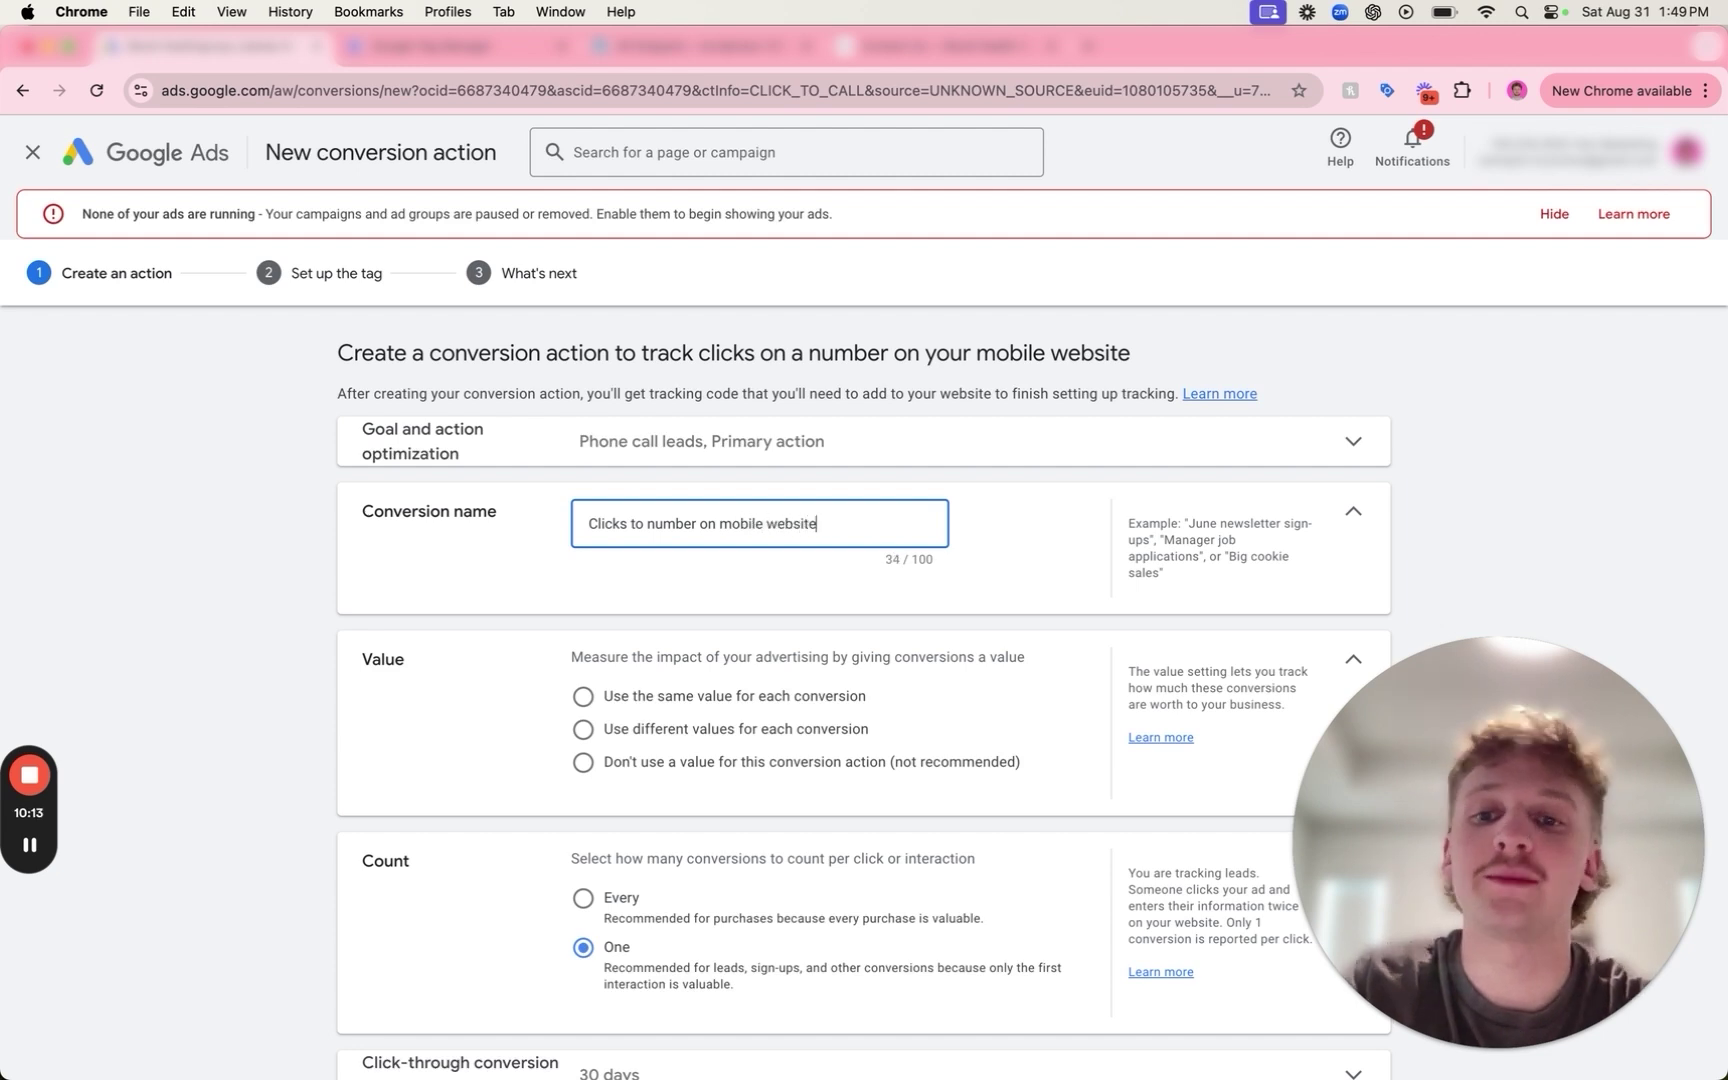
pyautogui.write('licks to number on mobile website')
pyautogui.scroll(-2, 818, 684)
pyautogui.click(776, 681)
pyautogui.scroll(-2, 773, 690)
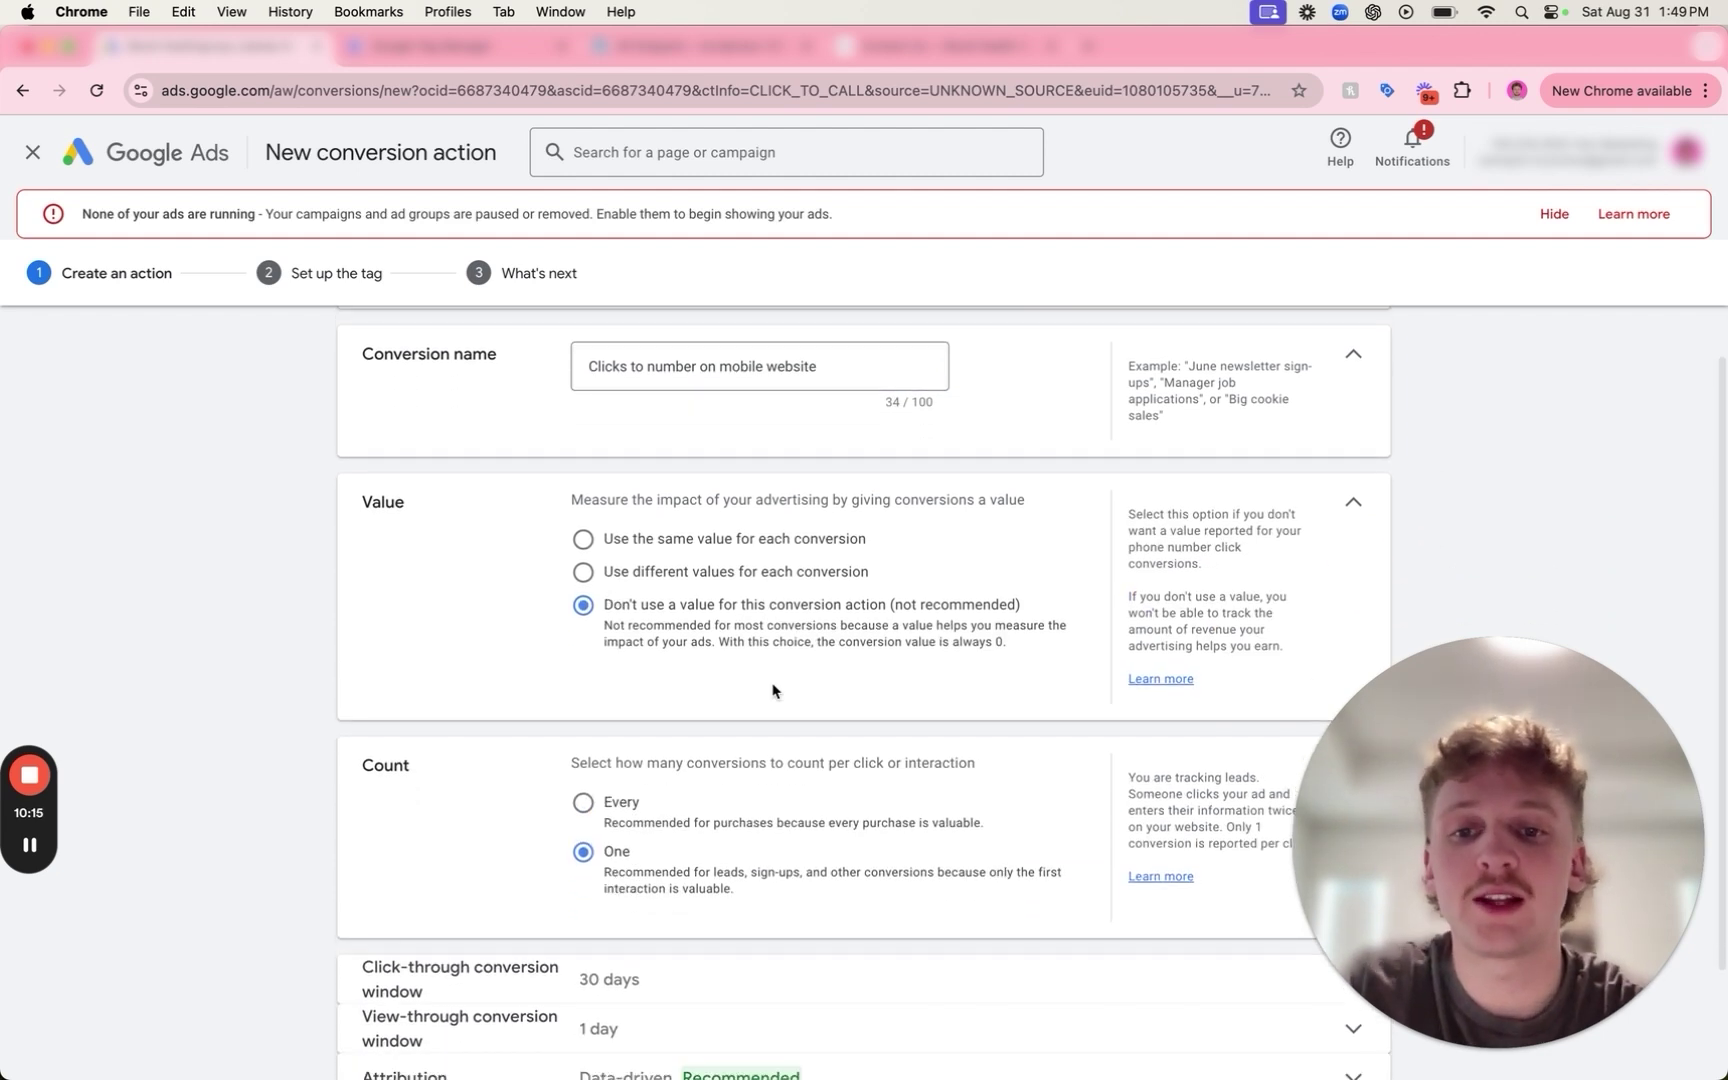
# Create the mobile click conversion action and choose Google Tag Manager as its tag installation method.
pyautogui.scroll(-3, 622, 898)
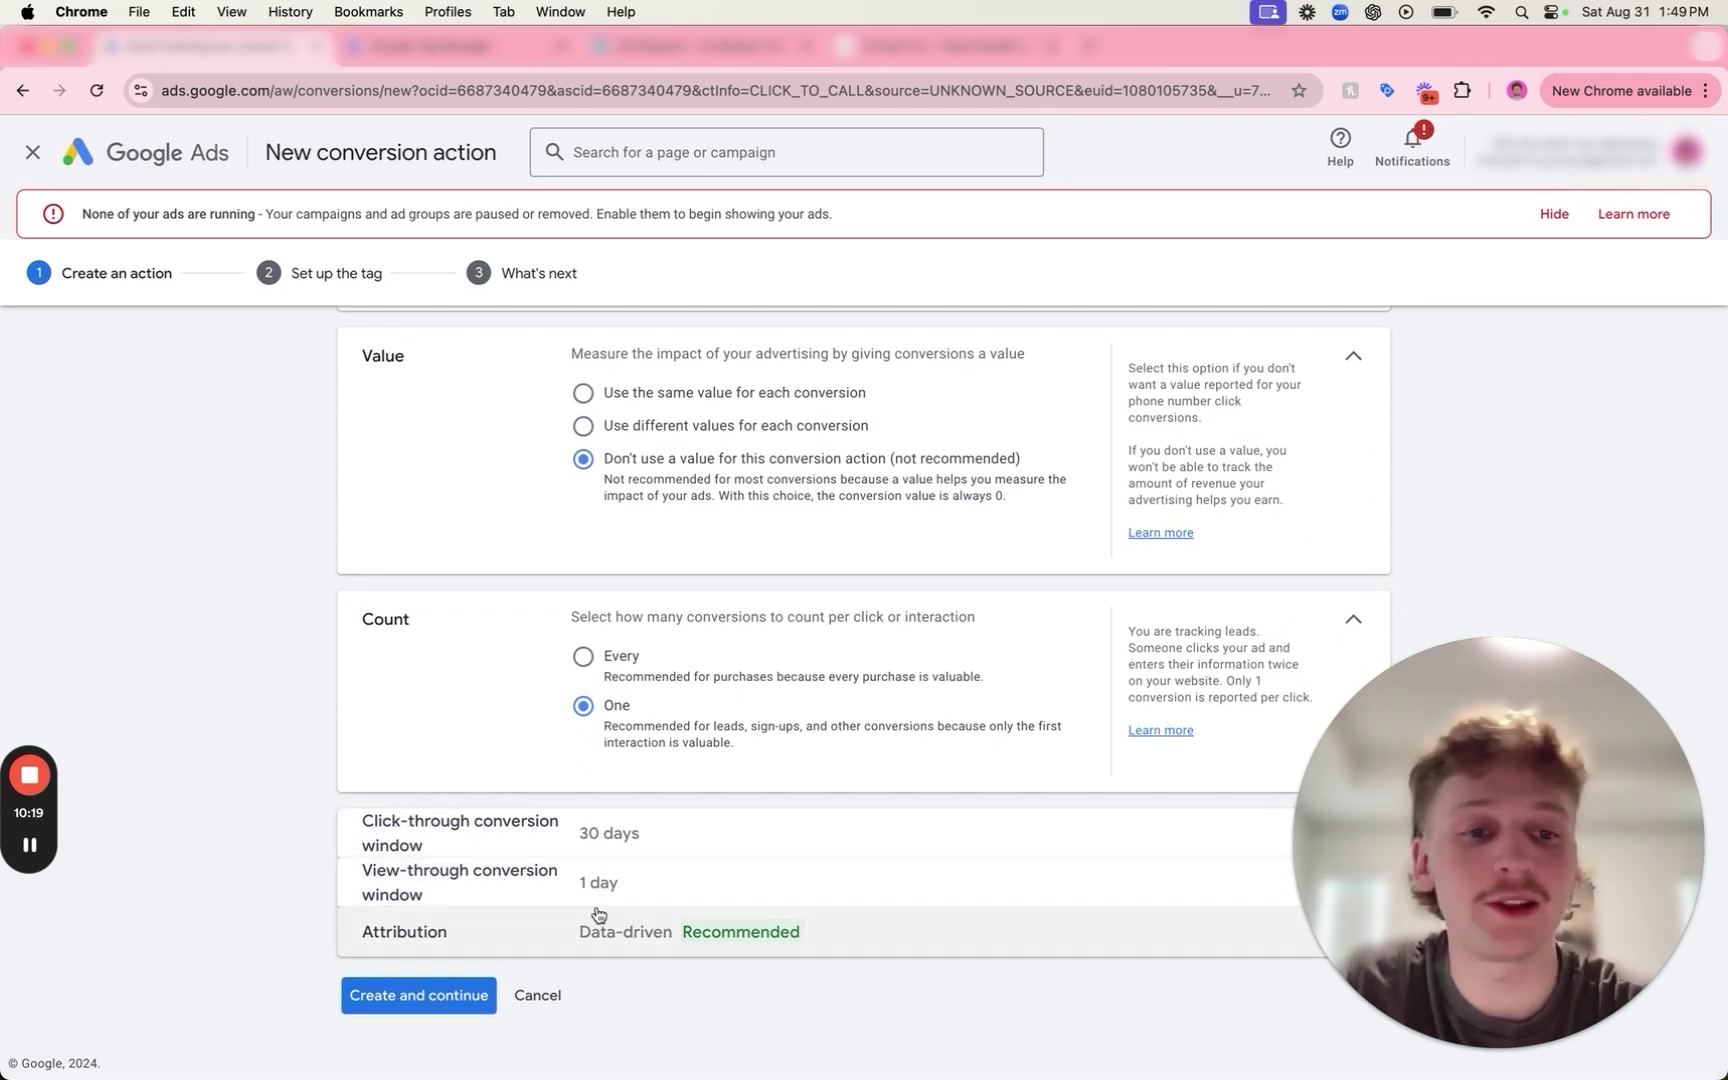
pyautogui.moveTo(582, 1048)
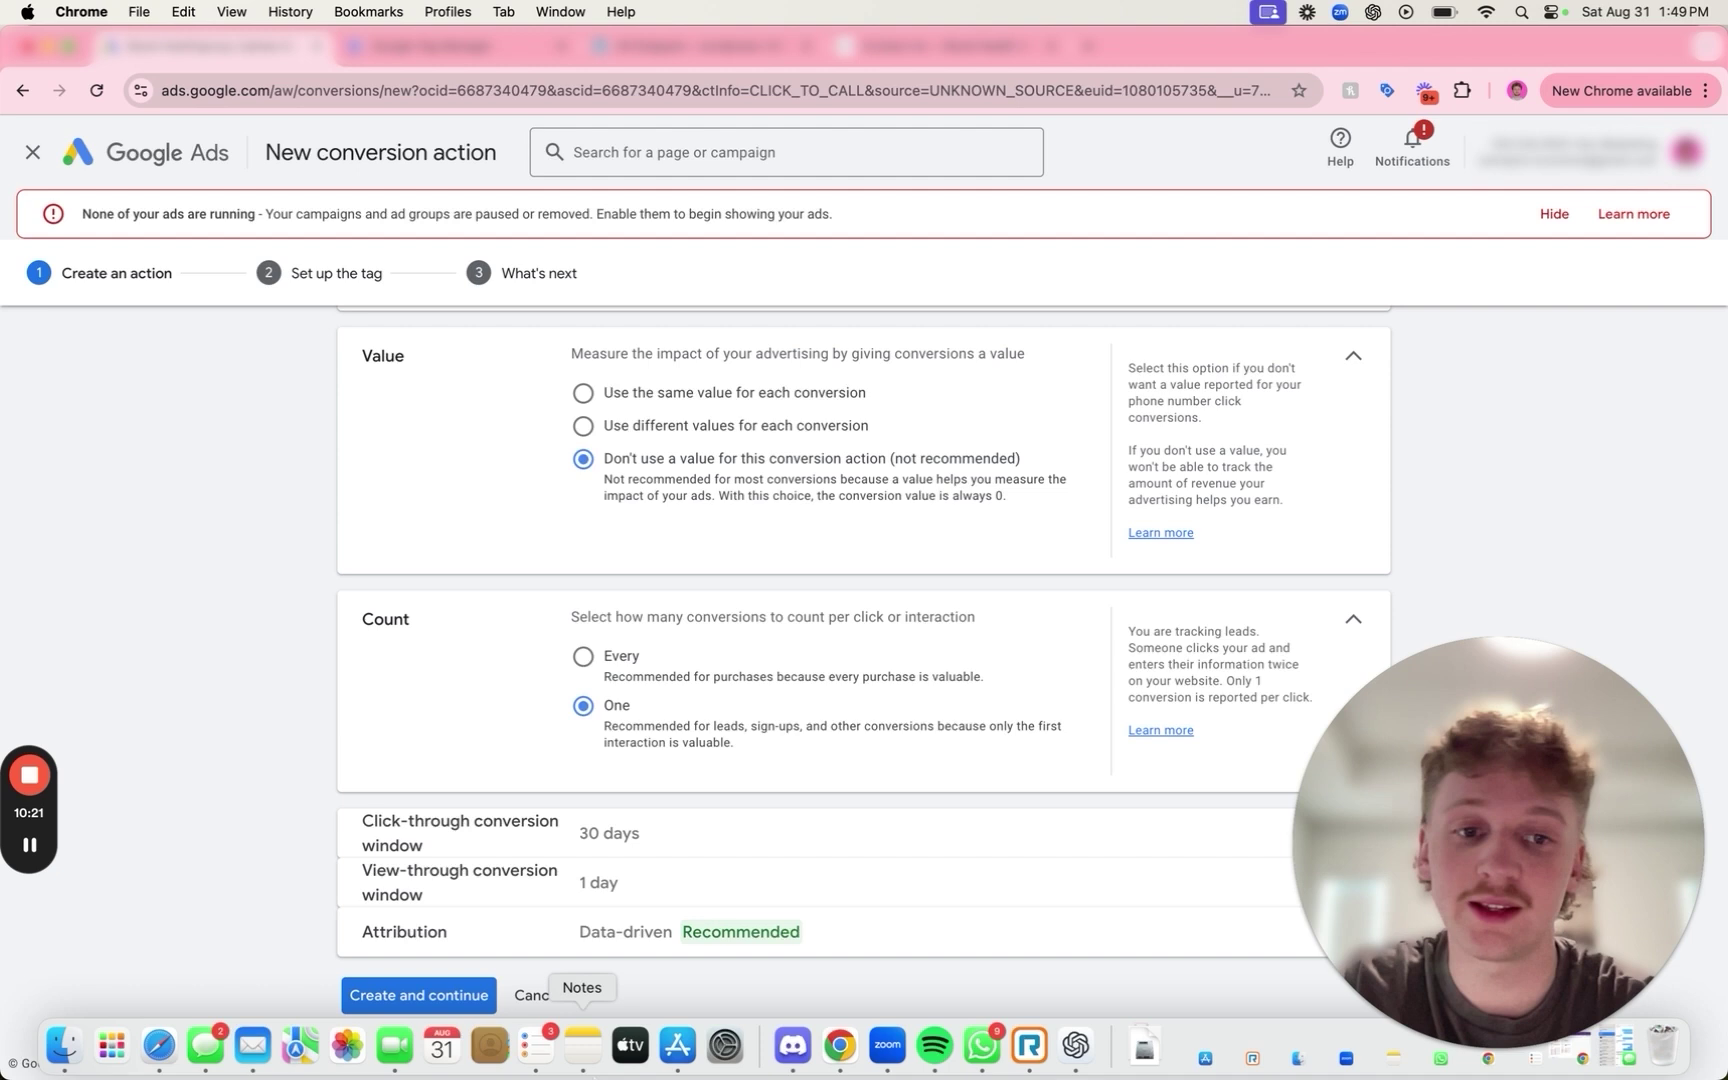
pyautogui.click(440, 993)
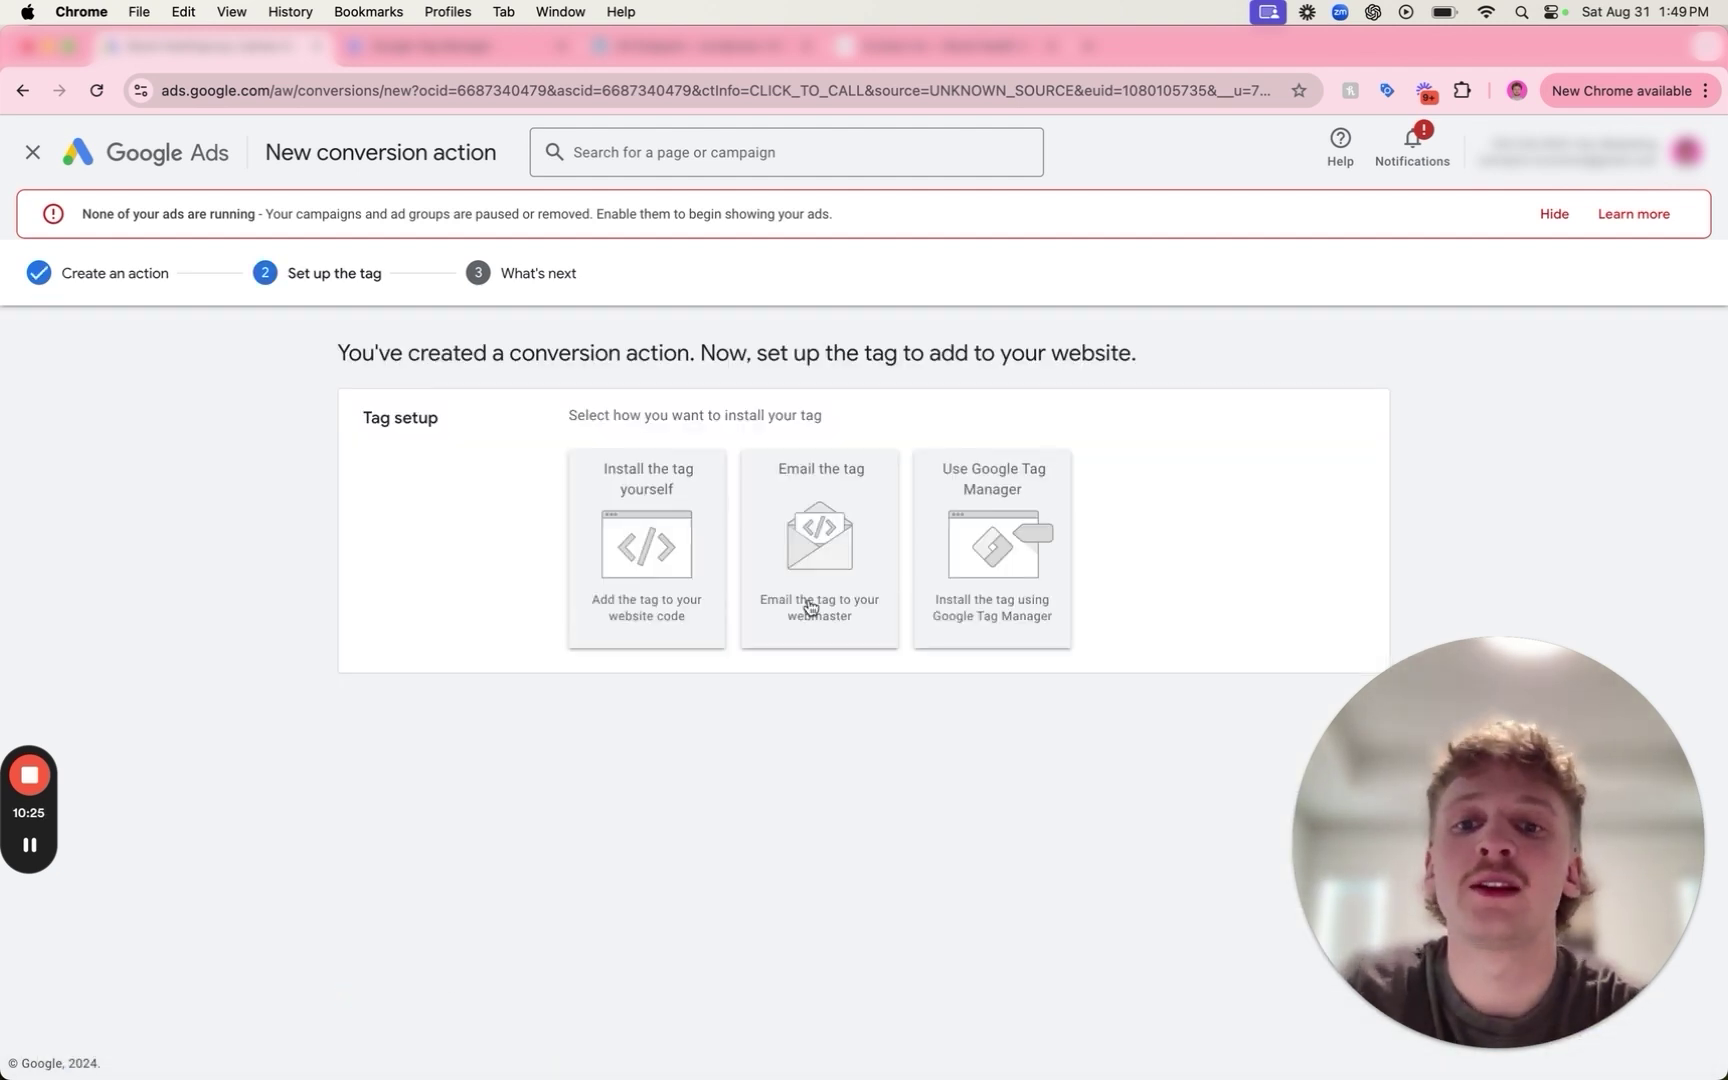
pyautogui.click(1063, 546)
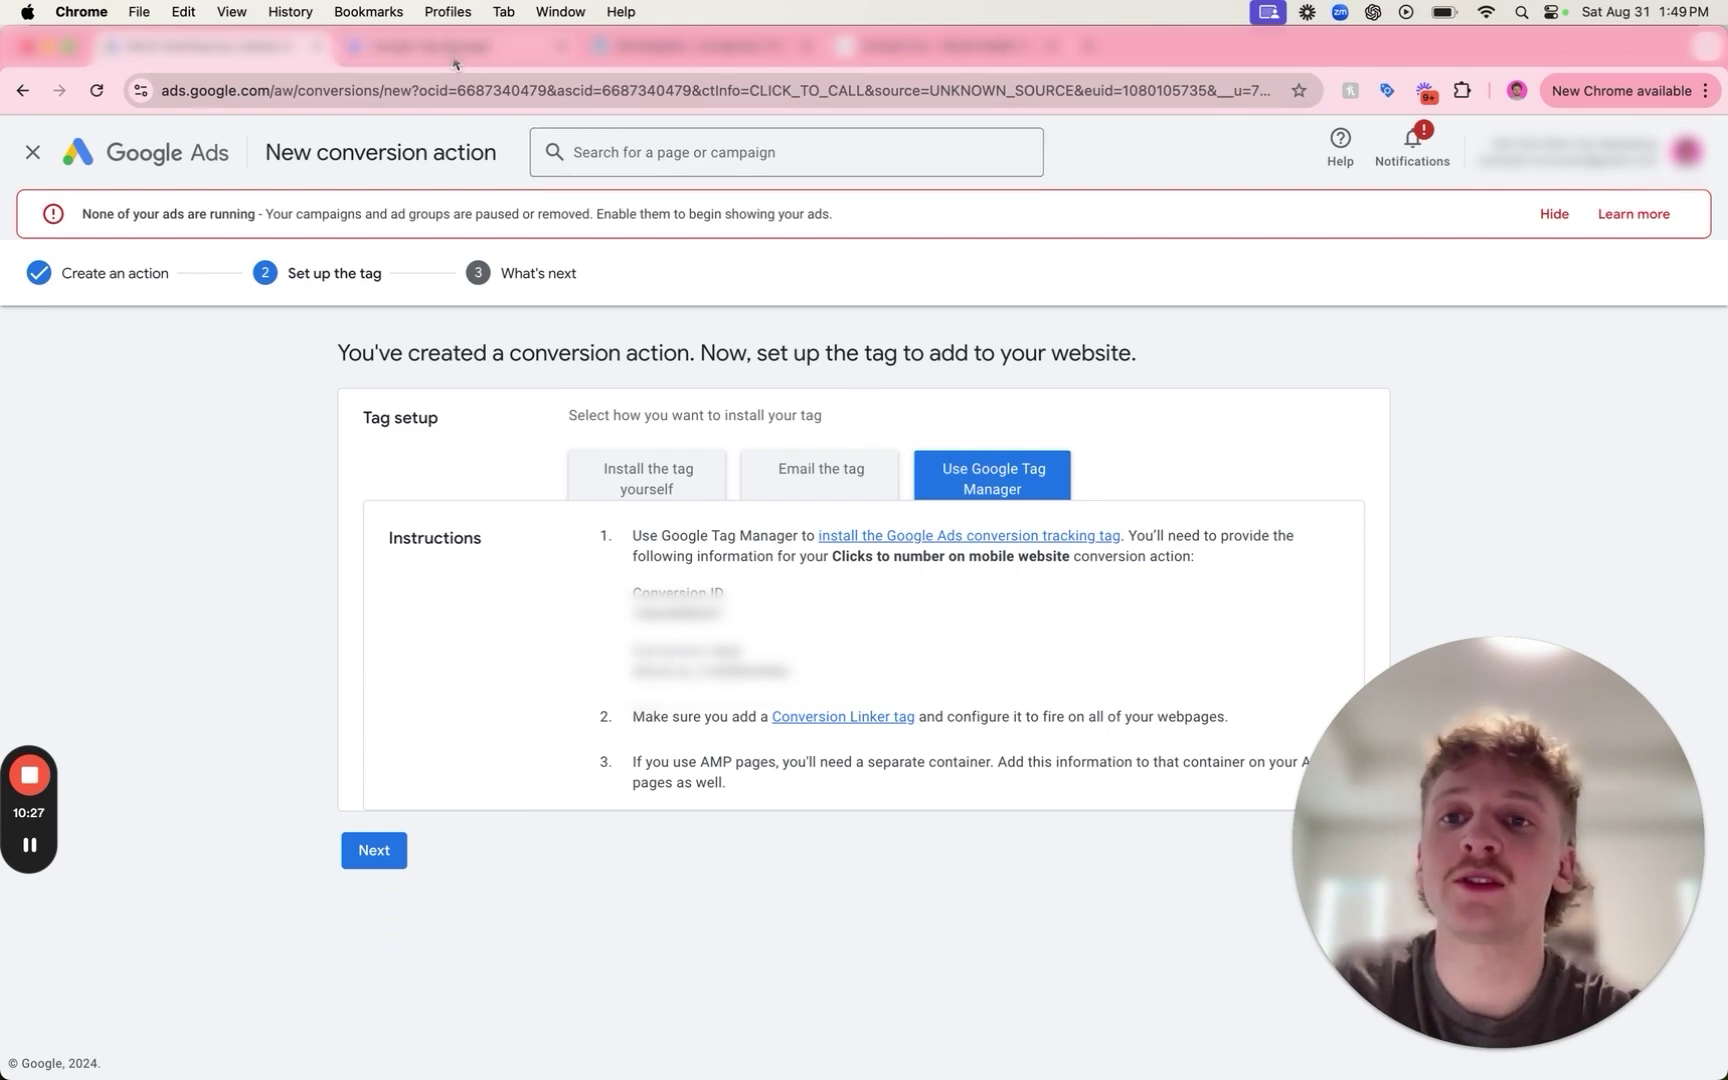
# Switch to Google Tag Manager and start a new tag of the type Google Ads Conversion Tracking.
pyautogui.click(454, 60)
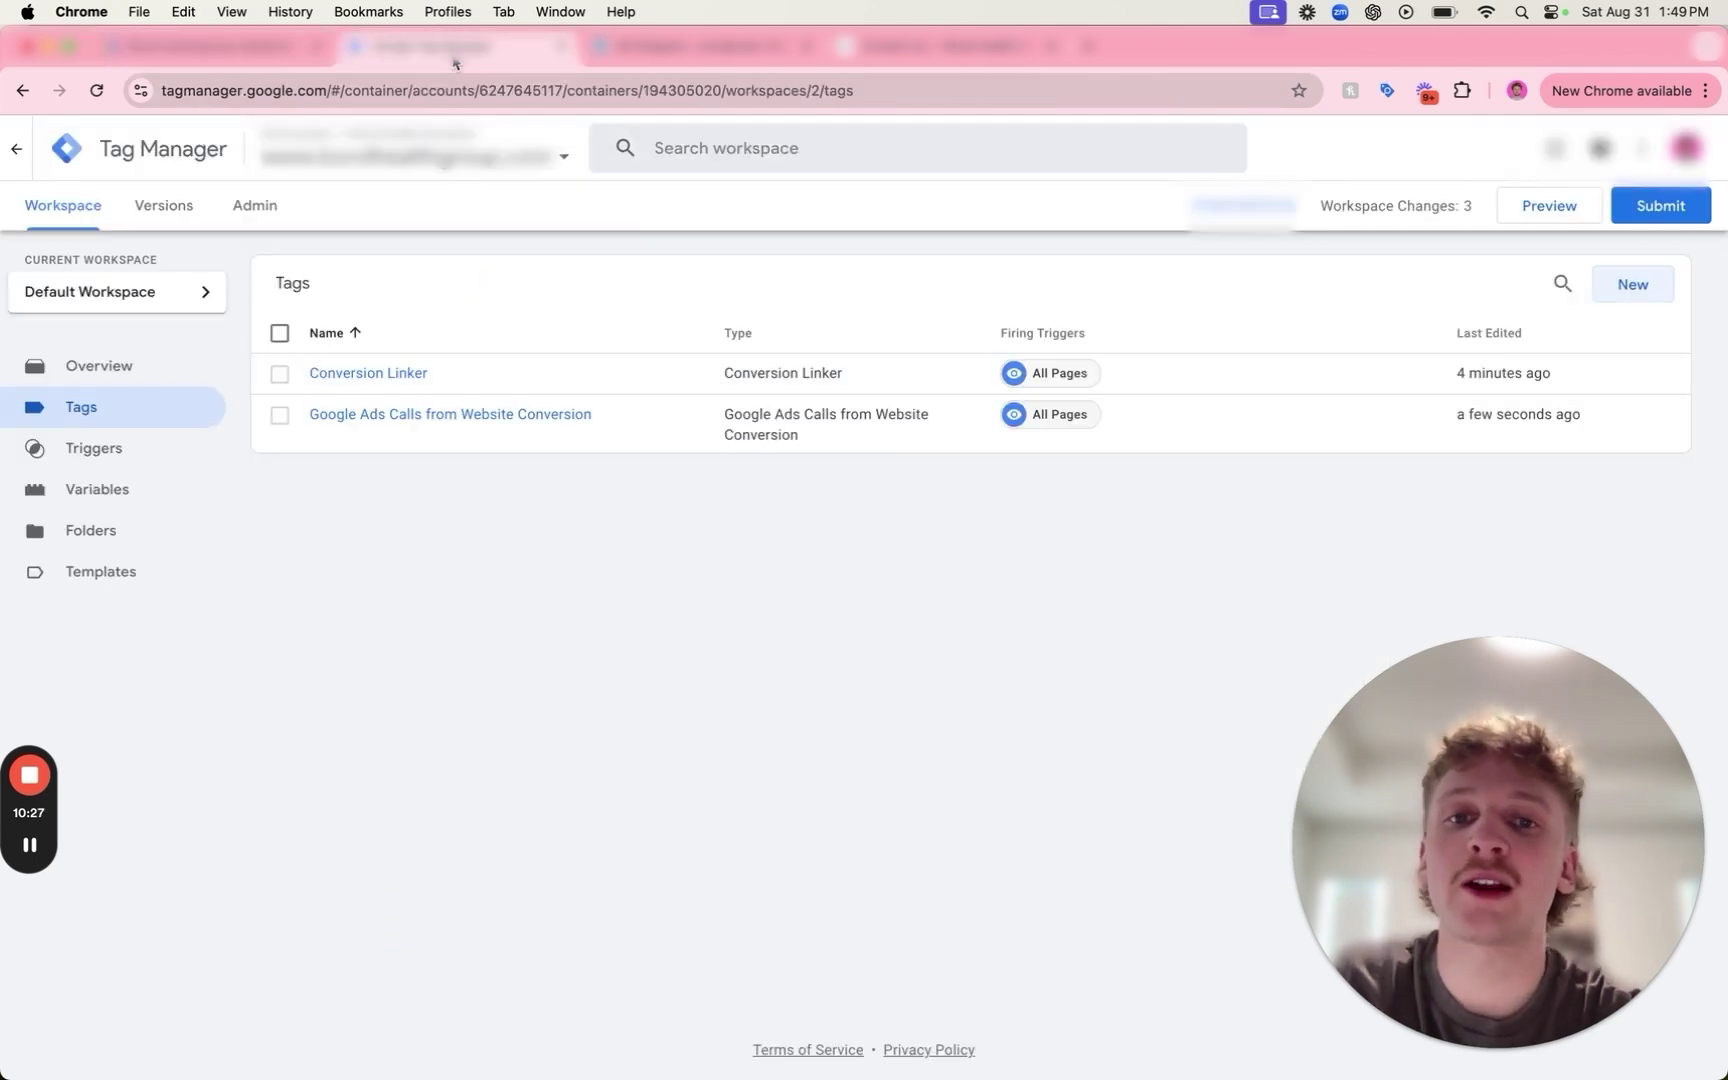
pyautogui.click(1631, 292)
pyautogui.click(998, 416)
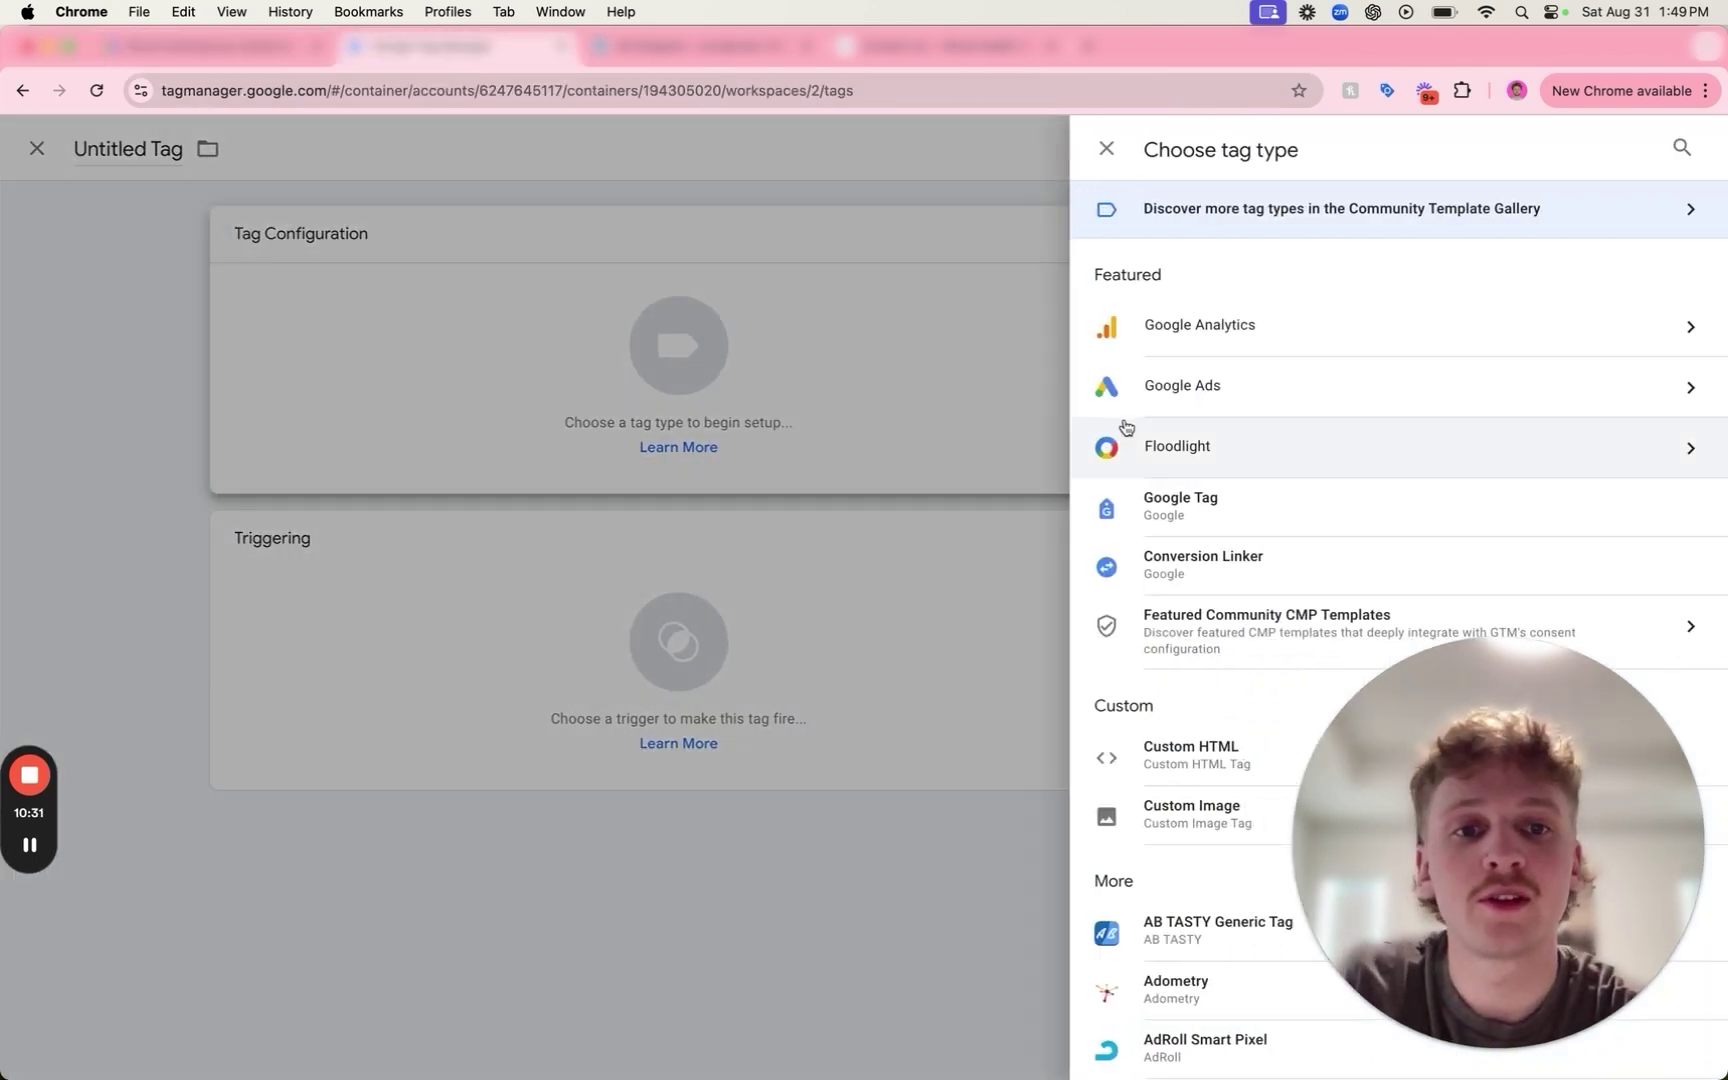
pyautogui.click(1188, 389)
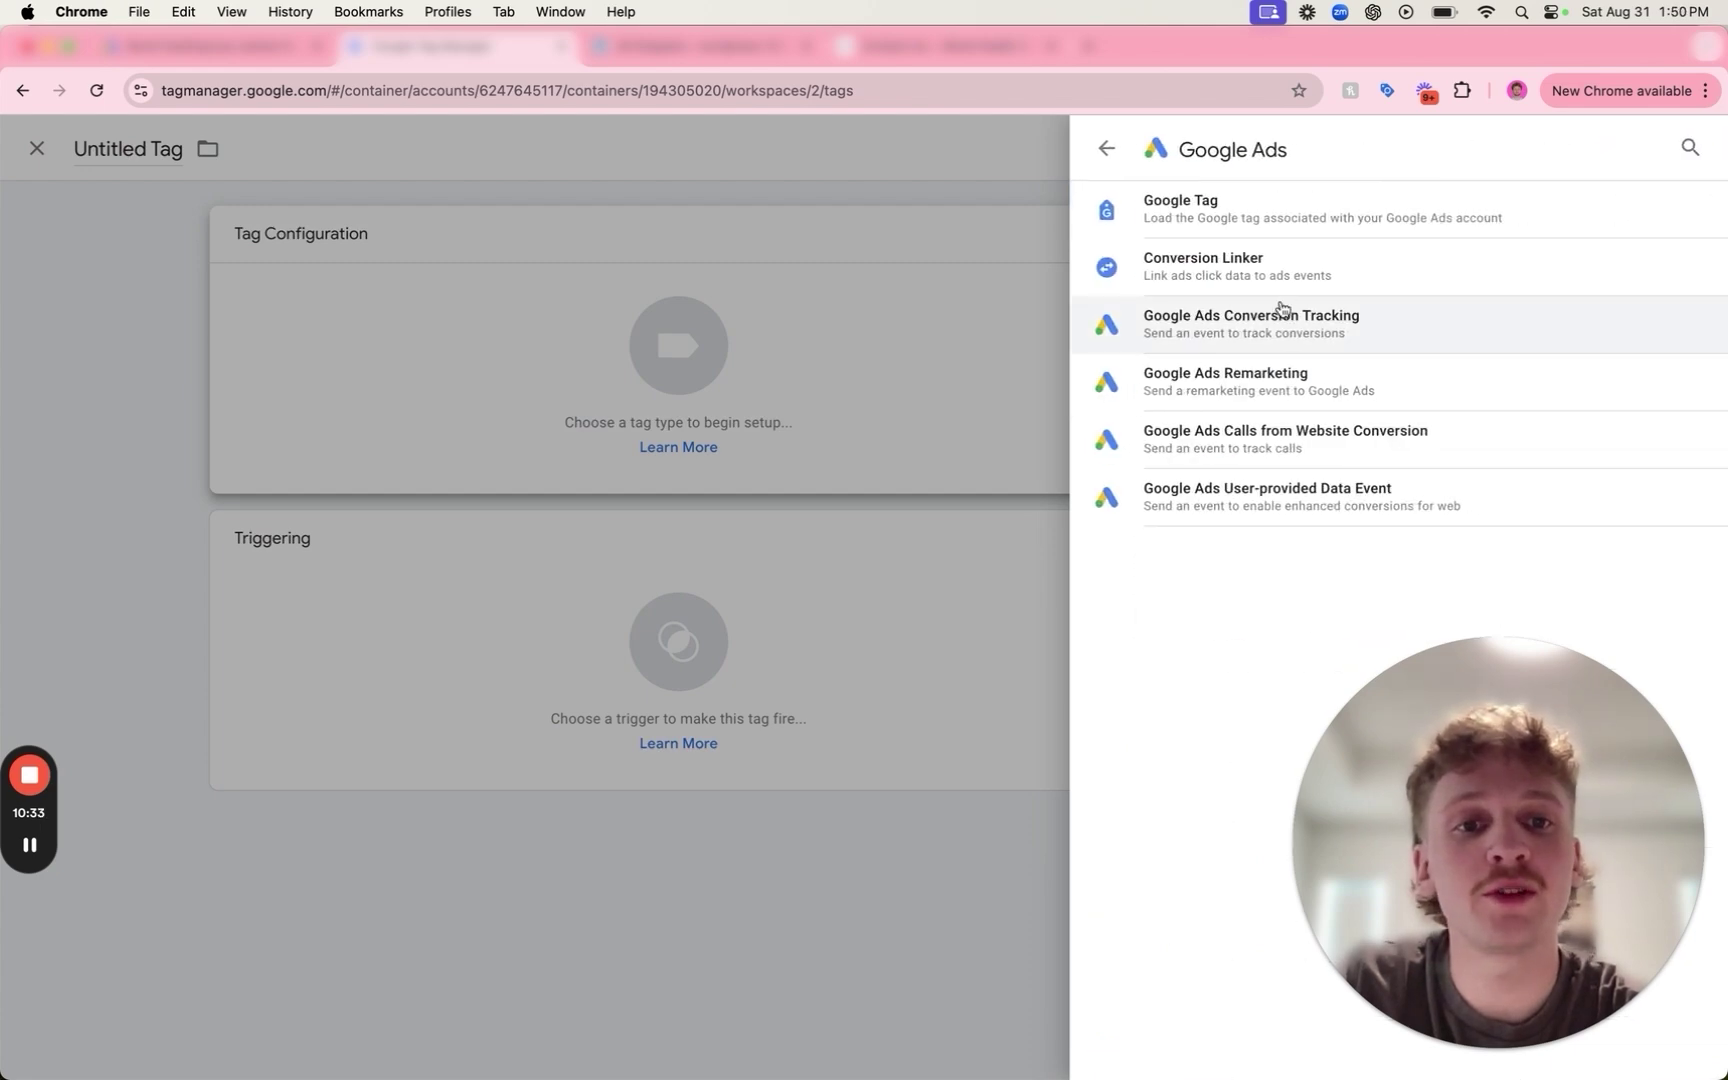
pyautogui.click(1243, 344)
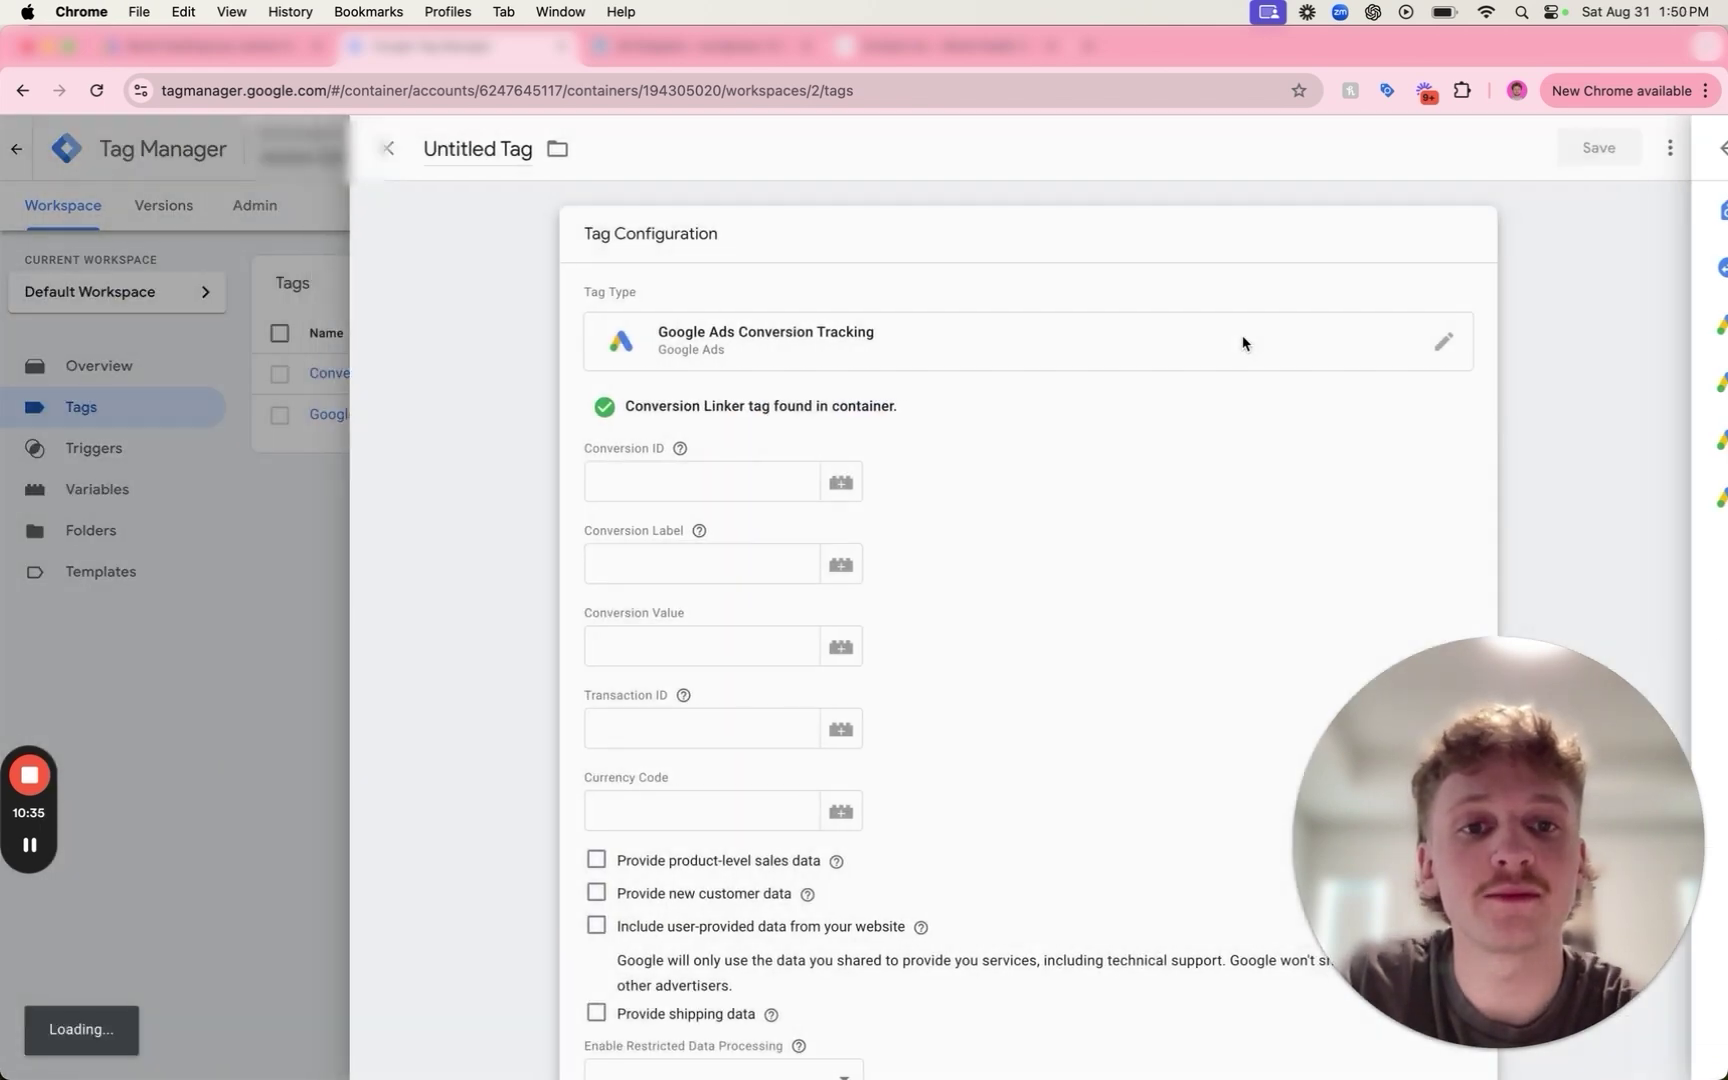
# Copy the mobile click action's conversion ID from Google Ads into the new tag's Conversion ID field.
pyautogui.click(232, 62)
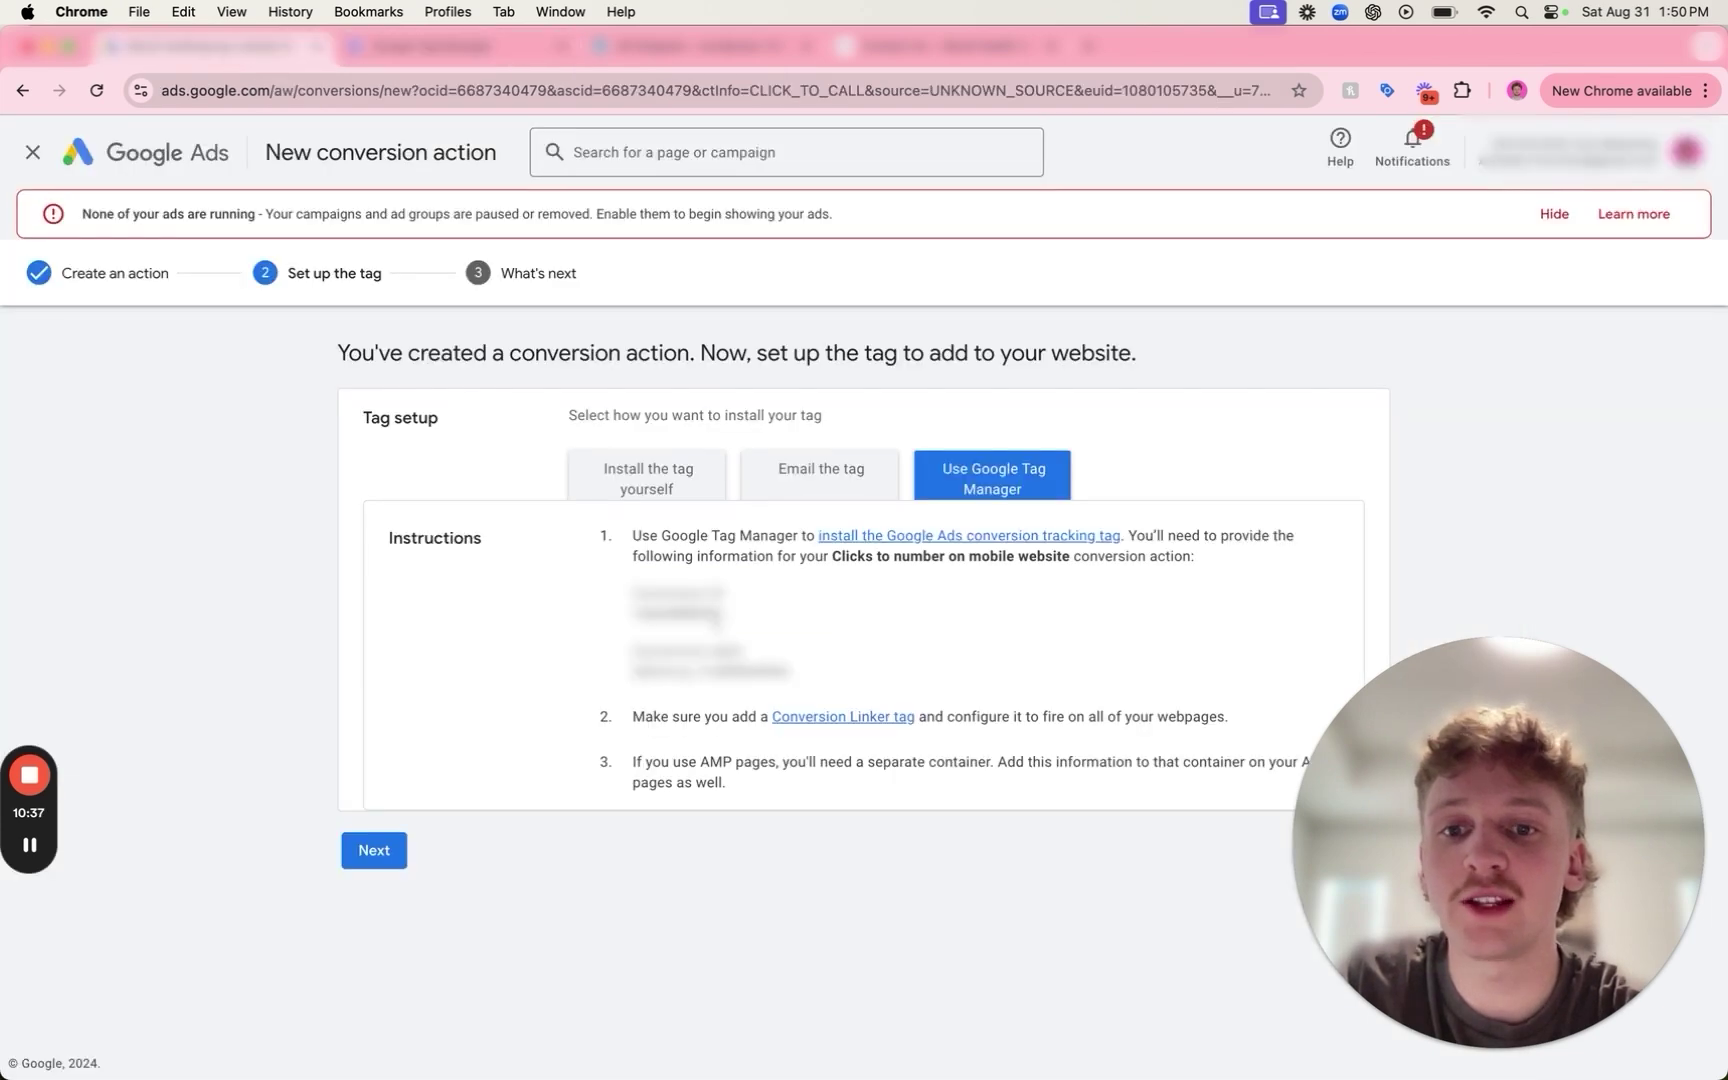
pyautogui.moveTo(765, 625); pyautogui.dragTo(629, 620)
pyautogui.press('super+c')
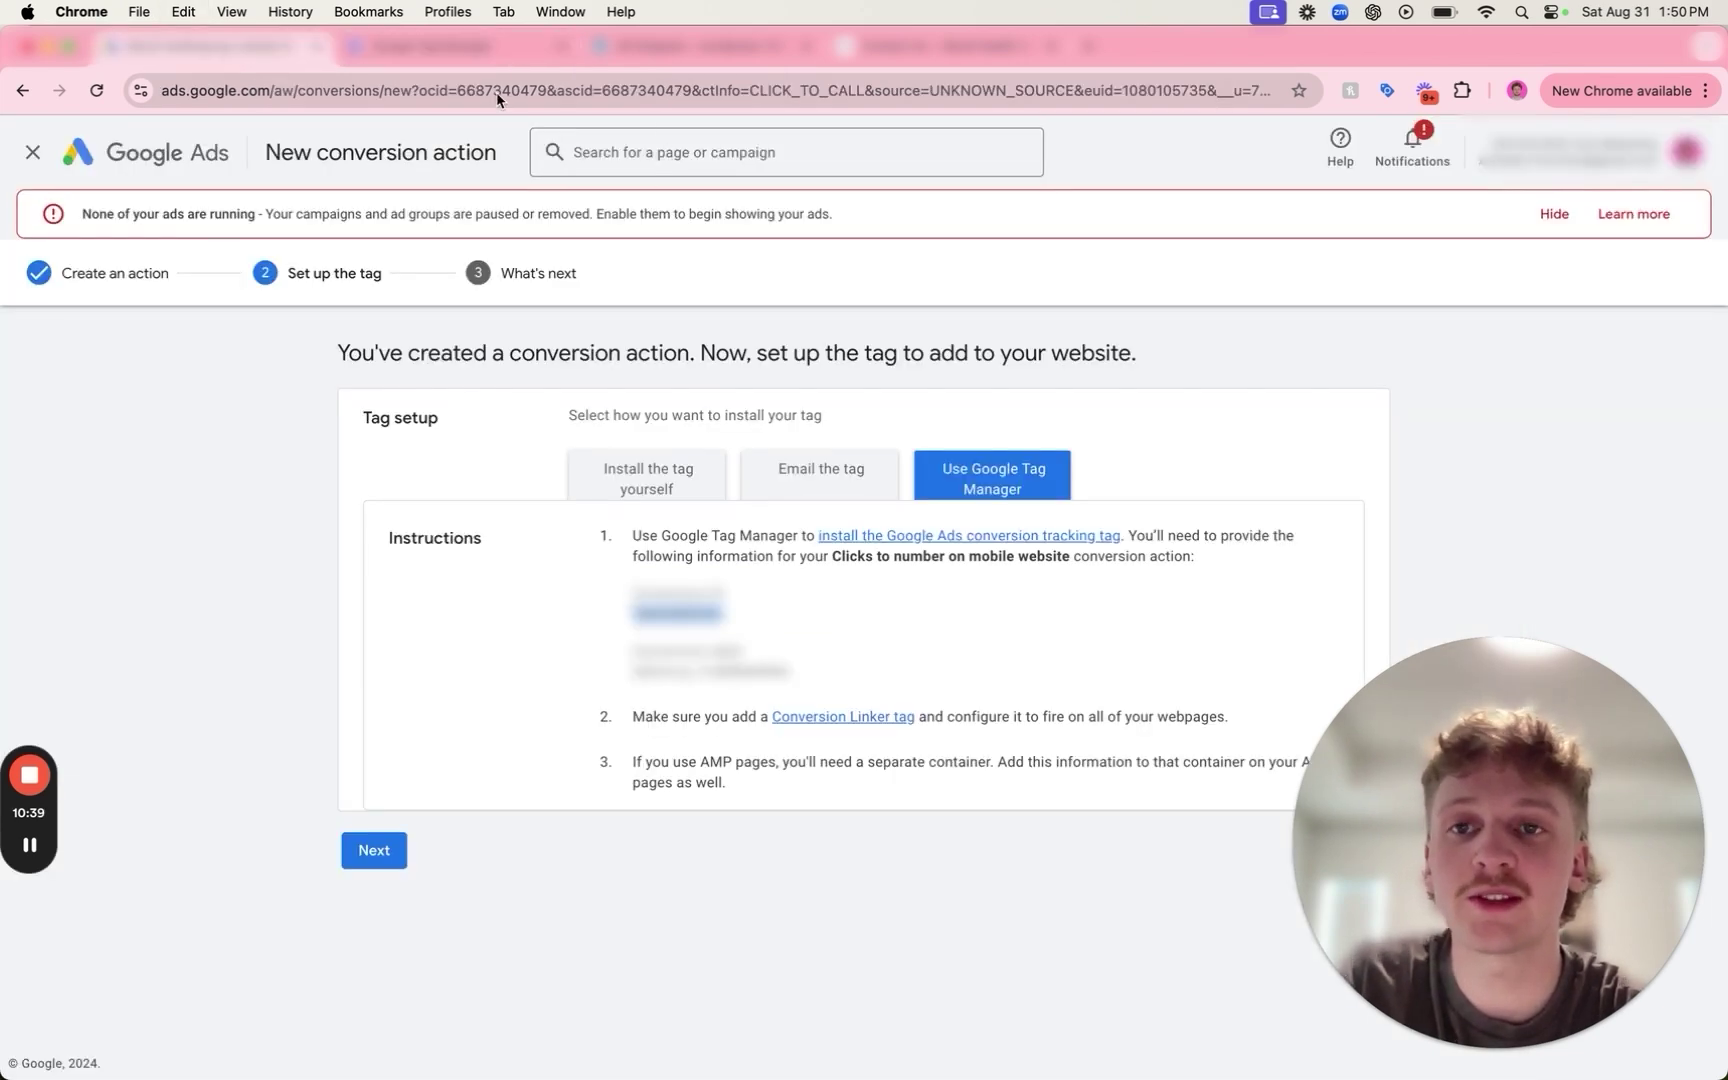
pyautogui.click(460, 46)
pyautogui.click(694, 452)
pyautogui.press('super+v')
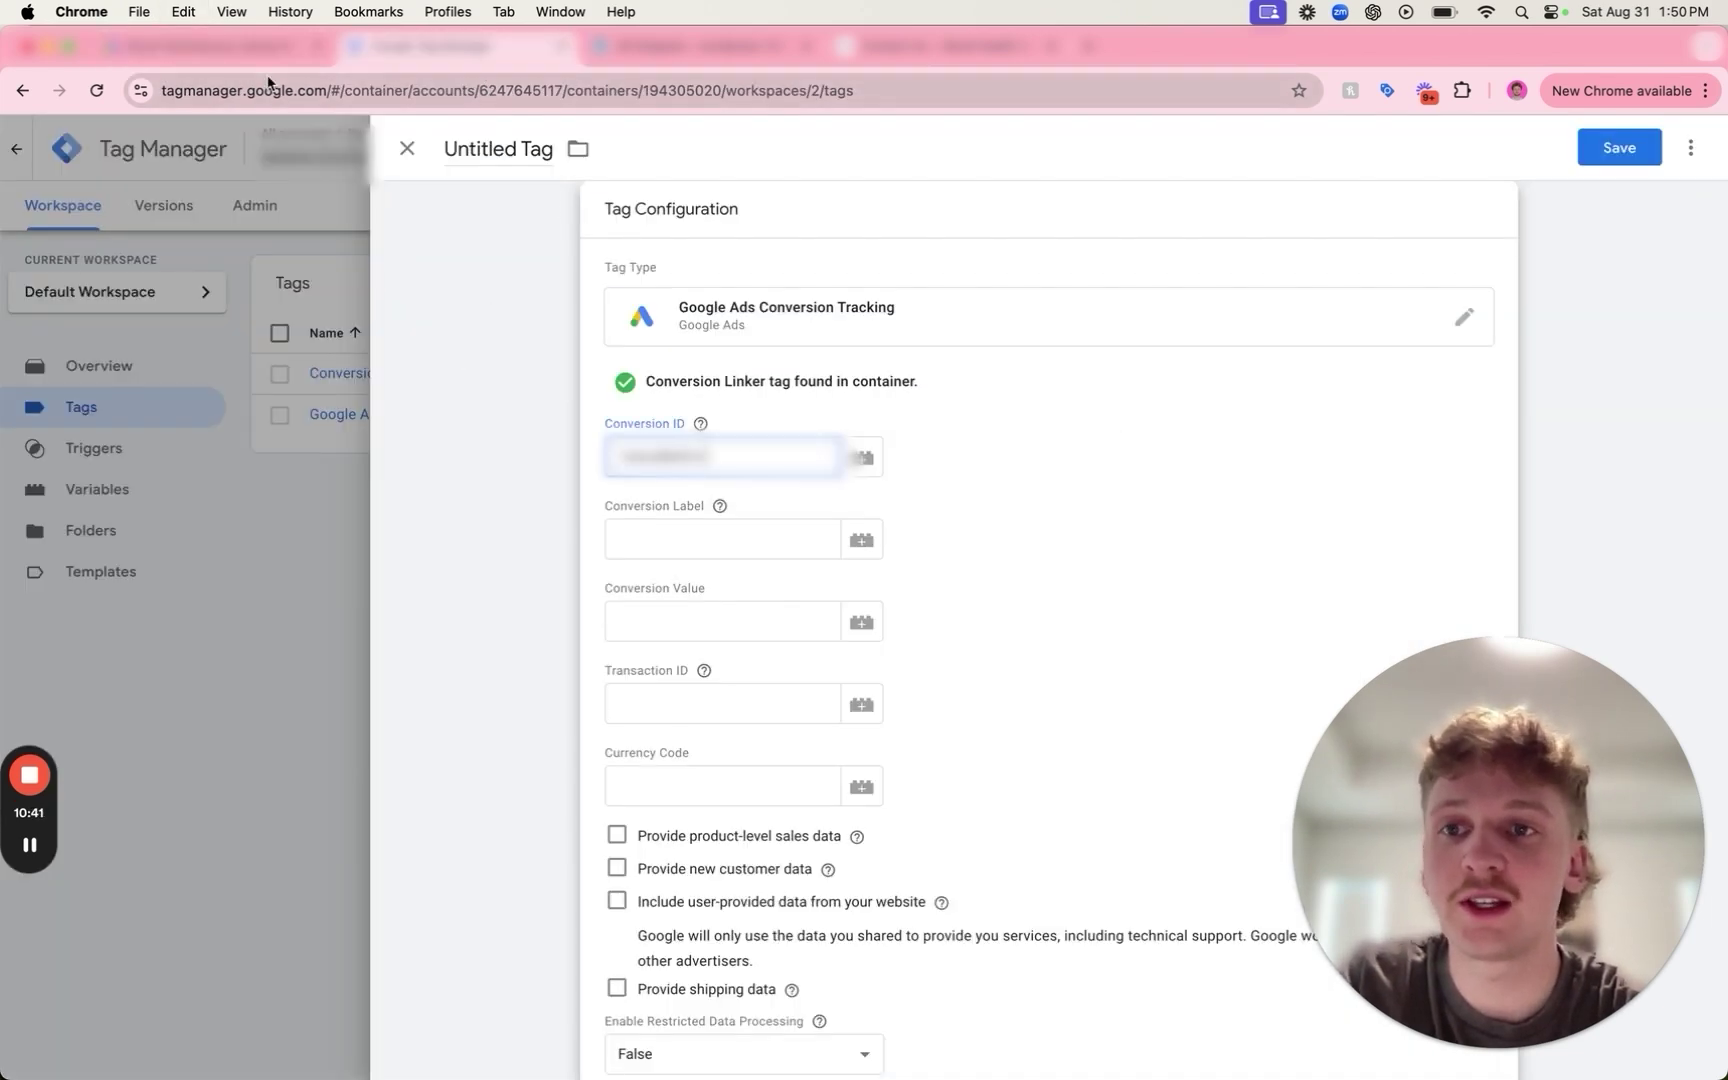
# Copy the mobile click action's conversion label from Google Ads into the tag's Conversion Label field.
pyautogui.click(247, 62)
pyautogui.moveTo(826, 672); pyautogui.dragTo(615, 675)
pyautogui.press('super+c')
pyautogui.click(460, 46)
pyautogui.click(717, 530)
pyautogui.press('super+v')
# Create a new firing trigger for the tag with the trigger type Click - Just Links.
pyautogui.scroll(-5, 928, 716)
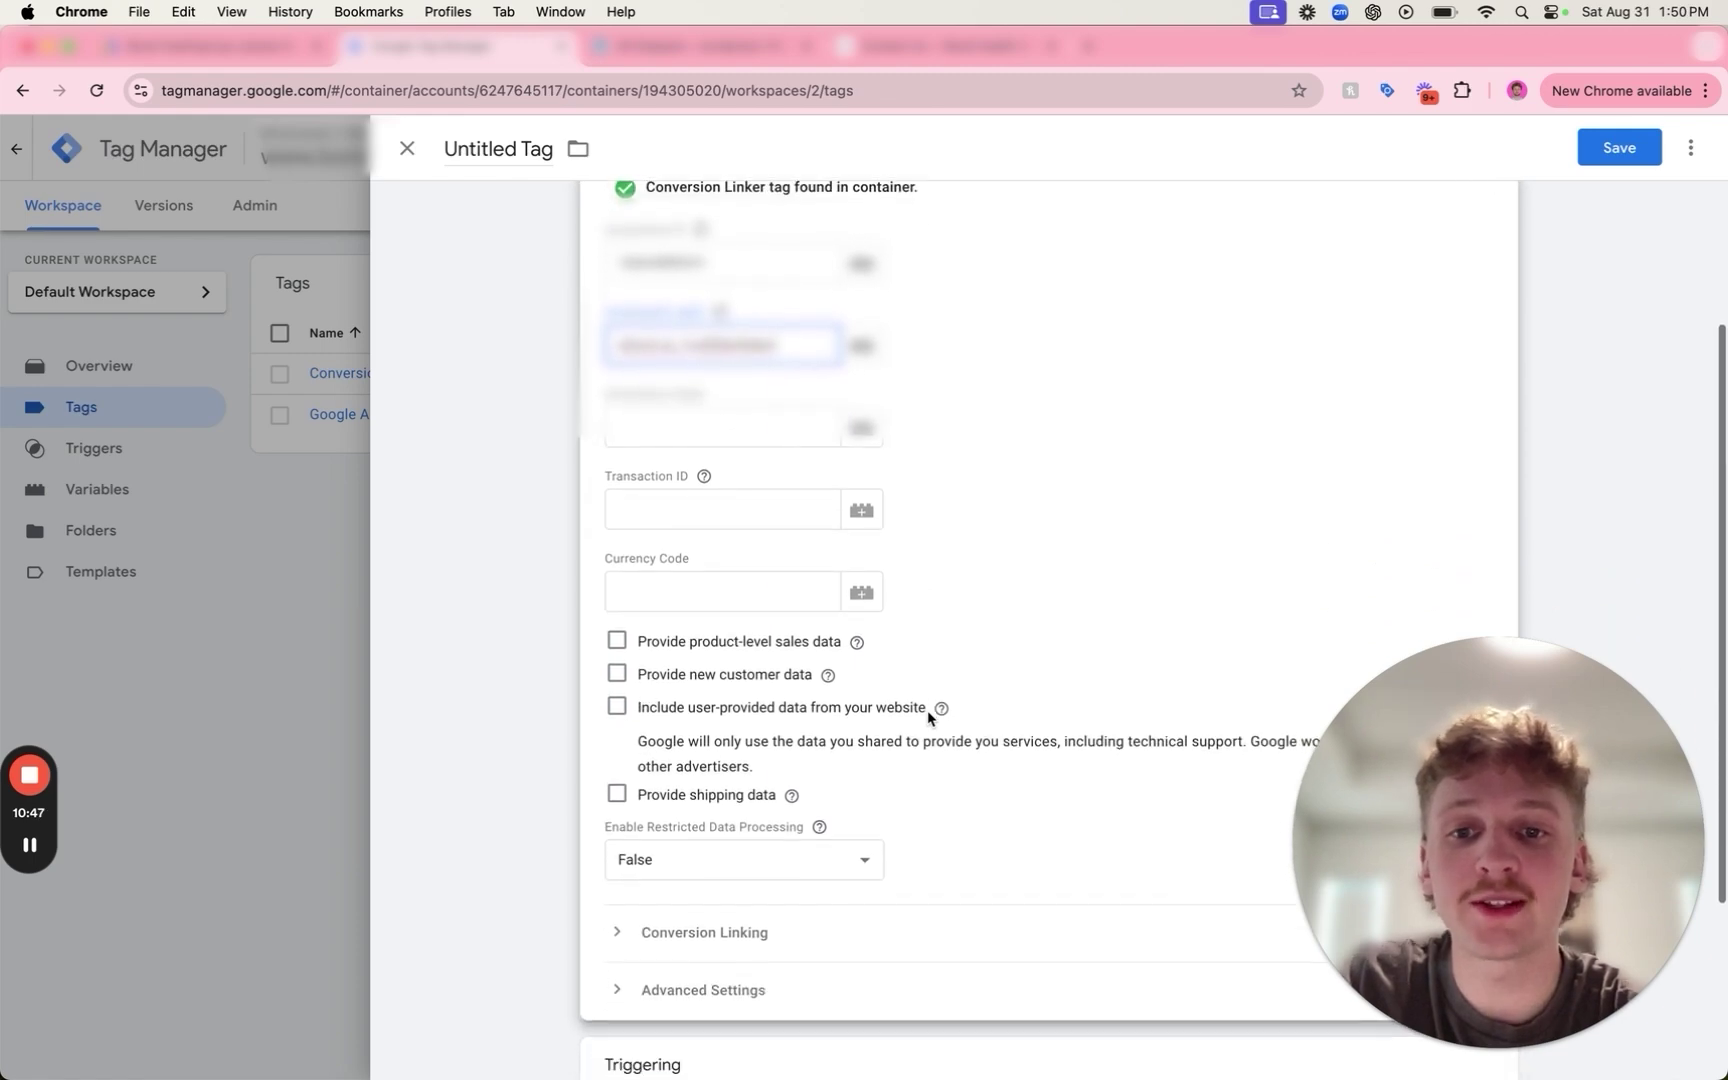
pyautogui.scroll(-3, 927, 716)
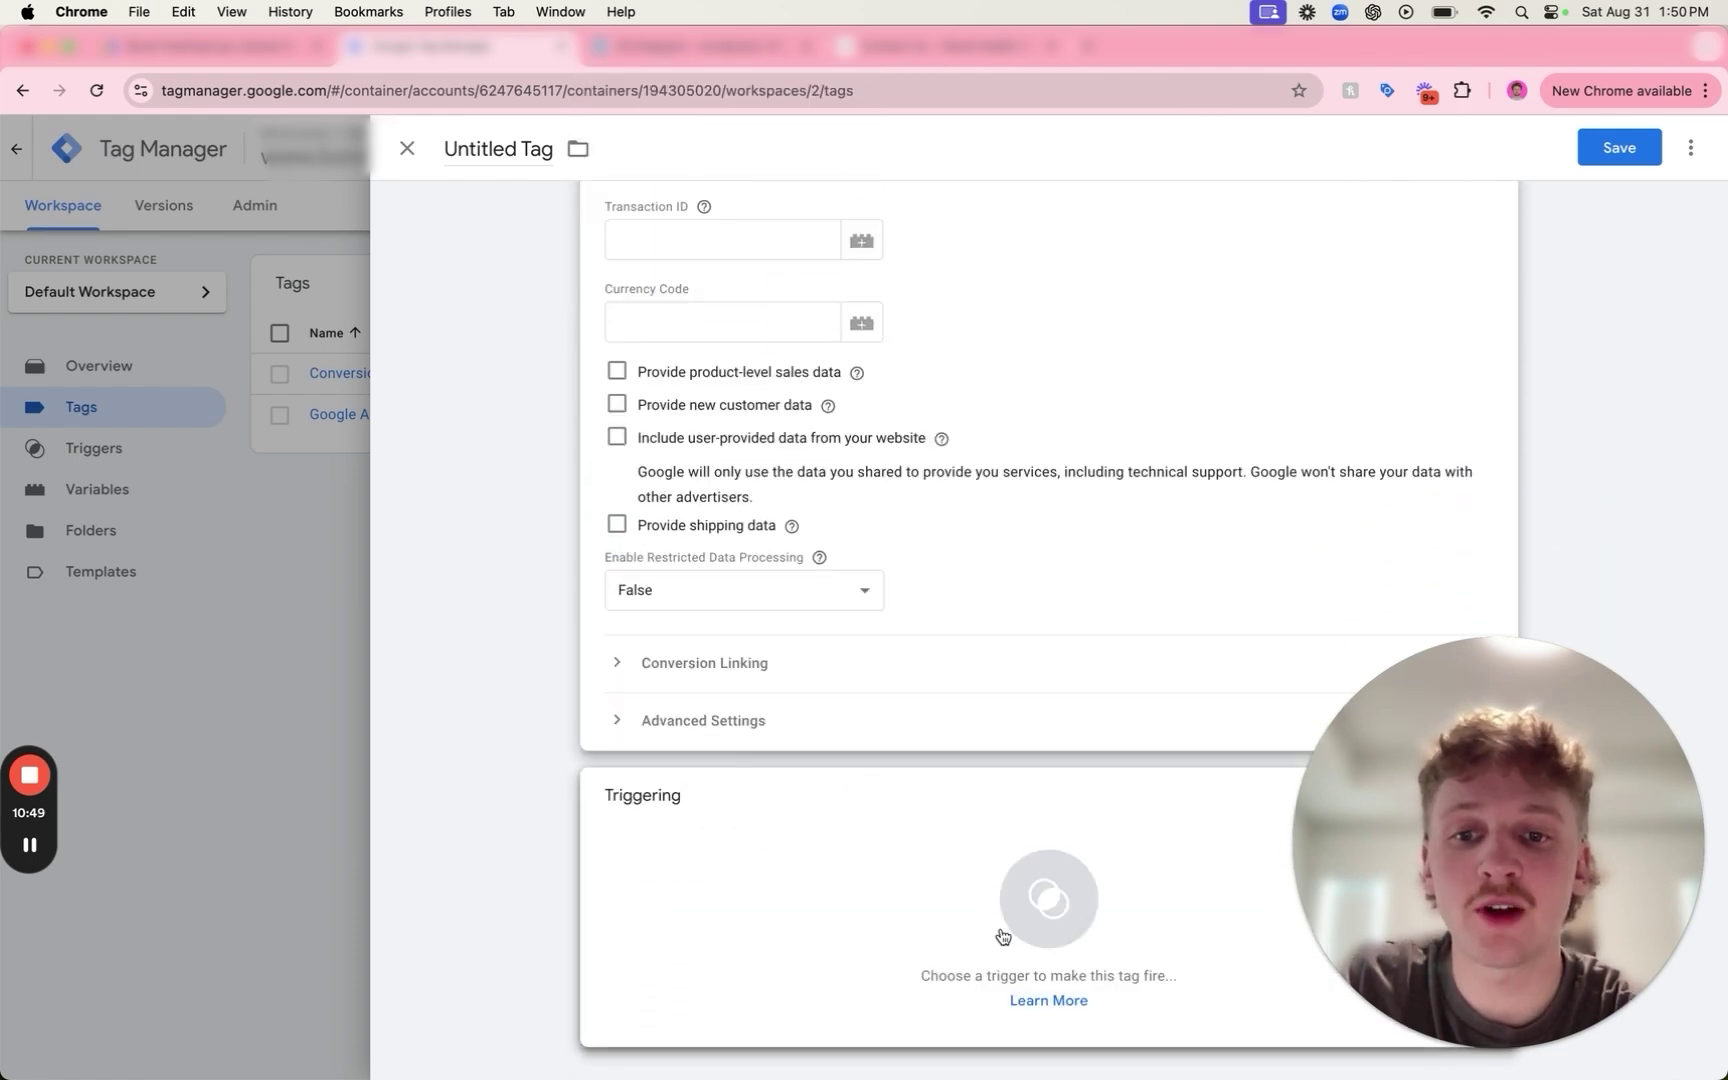
pyautogui.click(1061, 824)
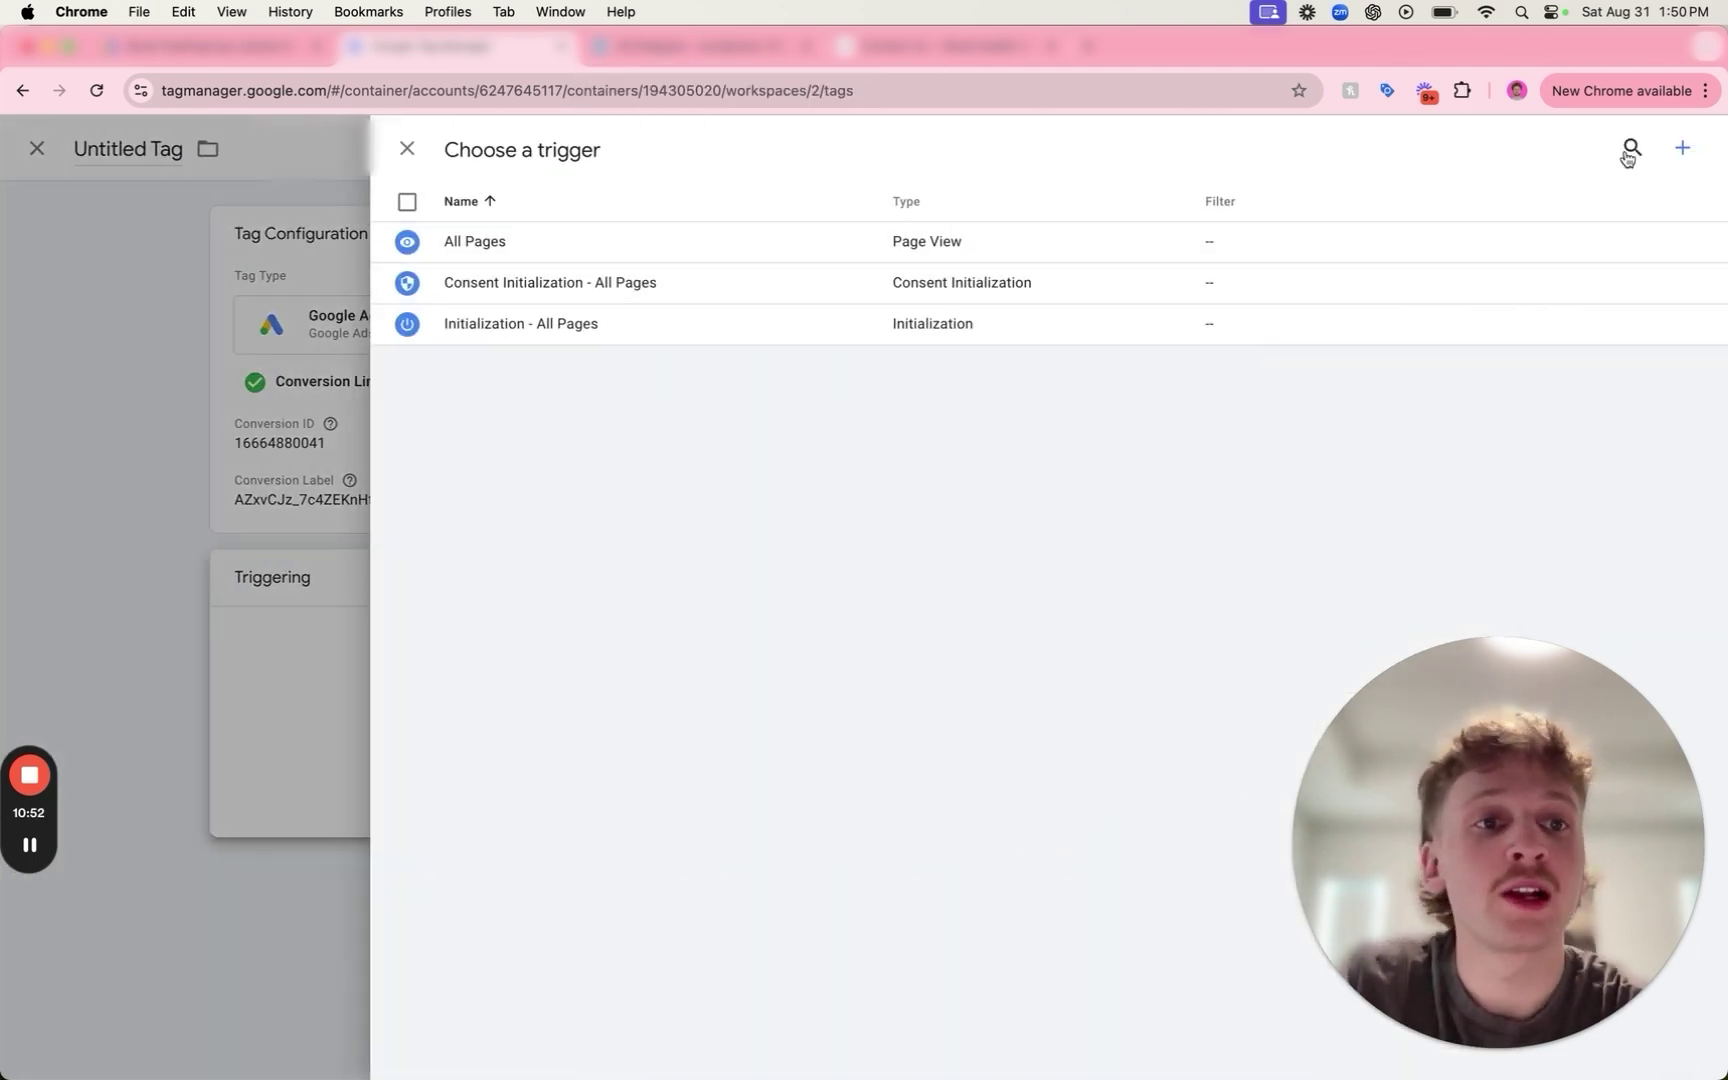
pyautogui.click(1686, 154)
pyautogui.click(1045, 336)
pyautogui.scroll(-2, 1195, 649)
pyautogui.scroll(-1, 1195, 649)
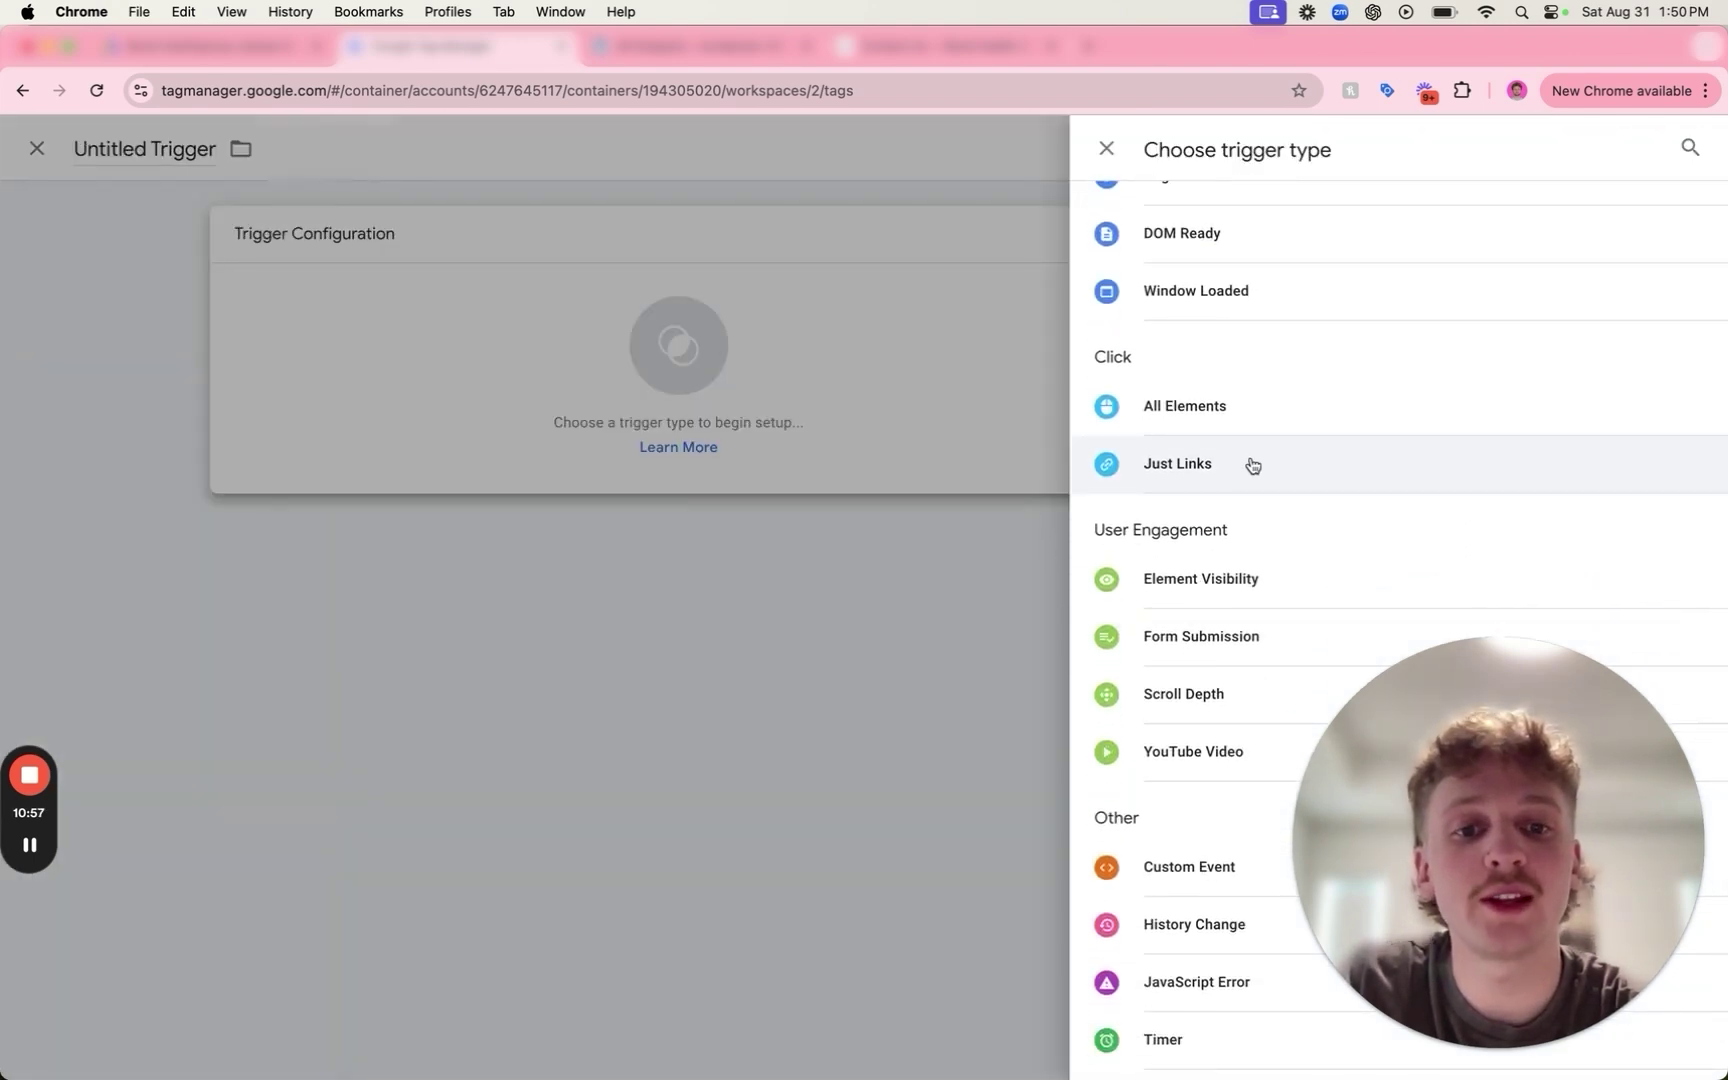
pyautogui.click(1251, 464)
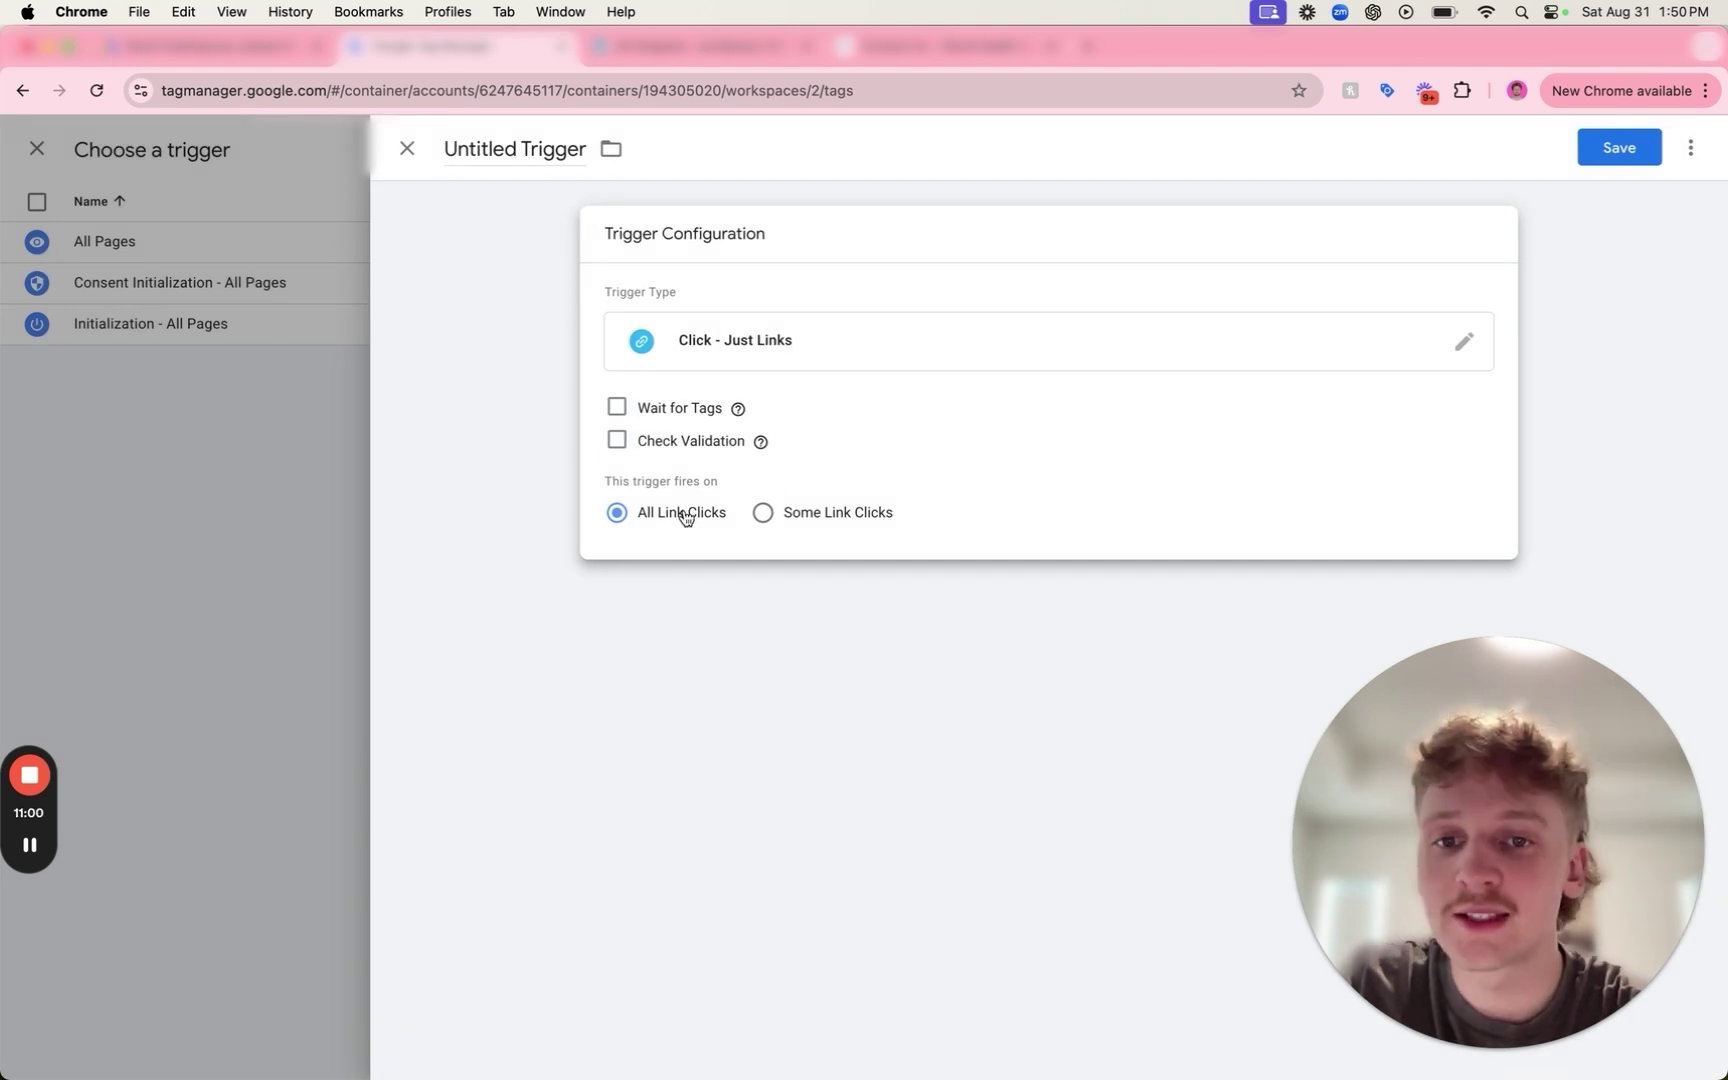
# Limit the trigger to some link clicks where Click URL contains "tel:" and save it as "Clicks to tel".
pyautogui.click(821, 517)
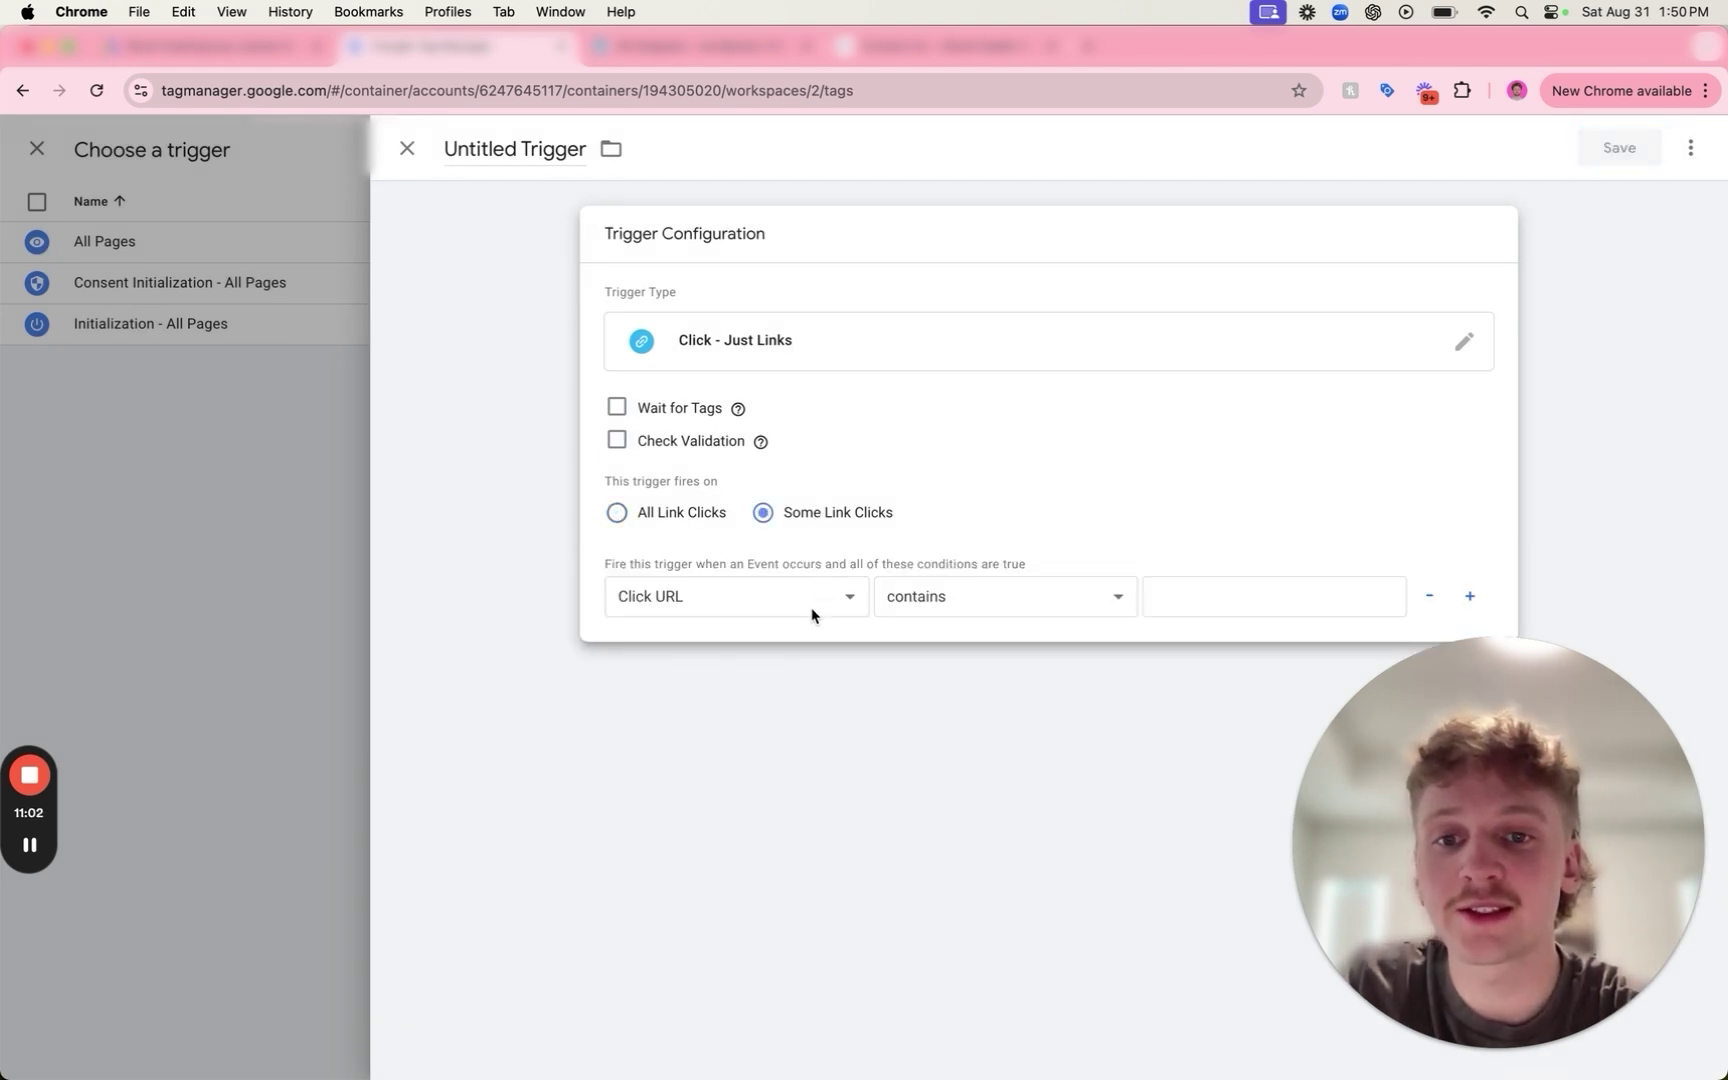
pyautogui.click(1269, 600)
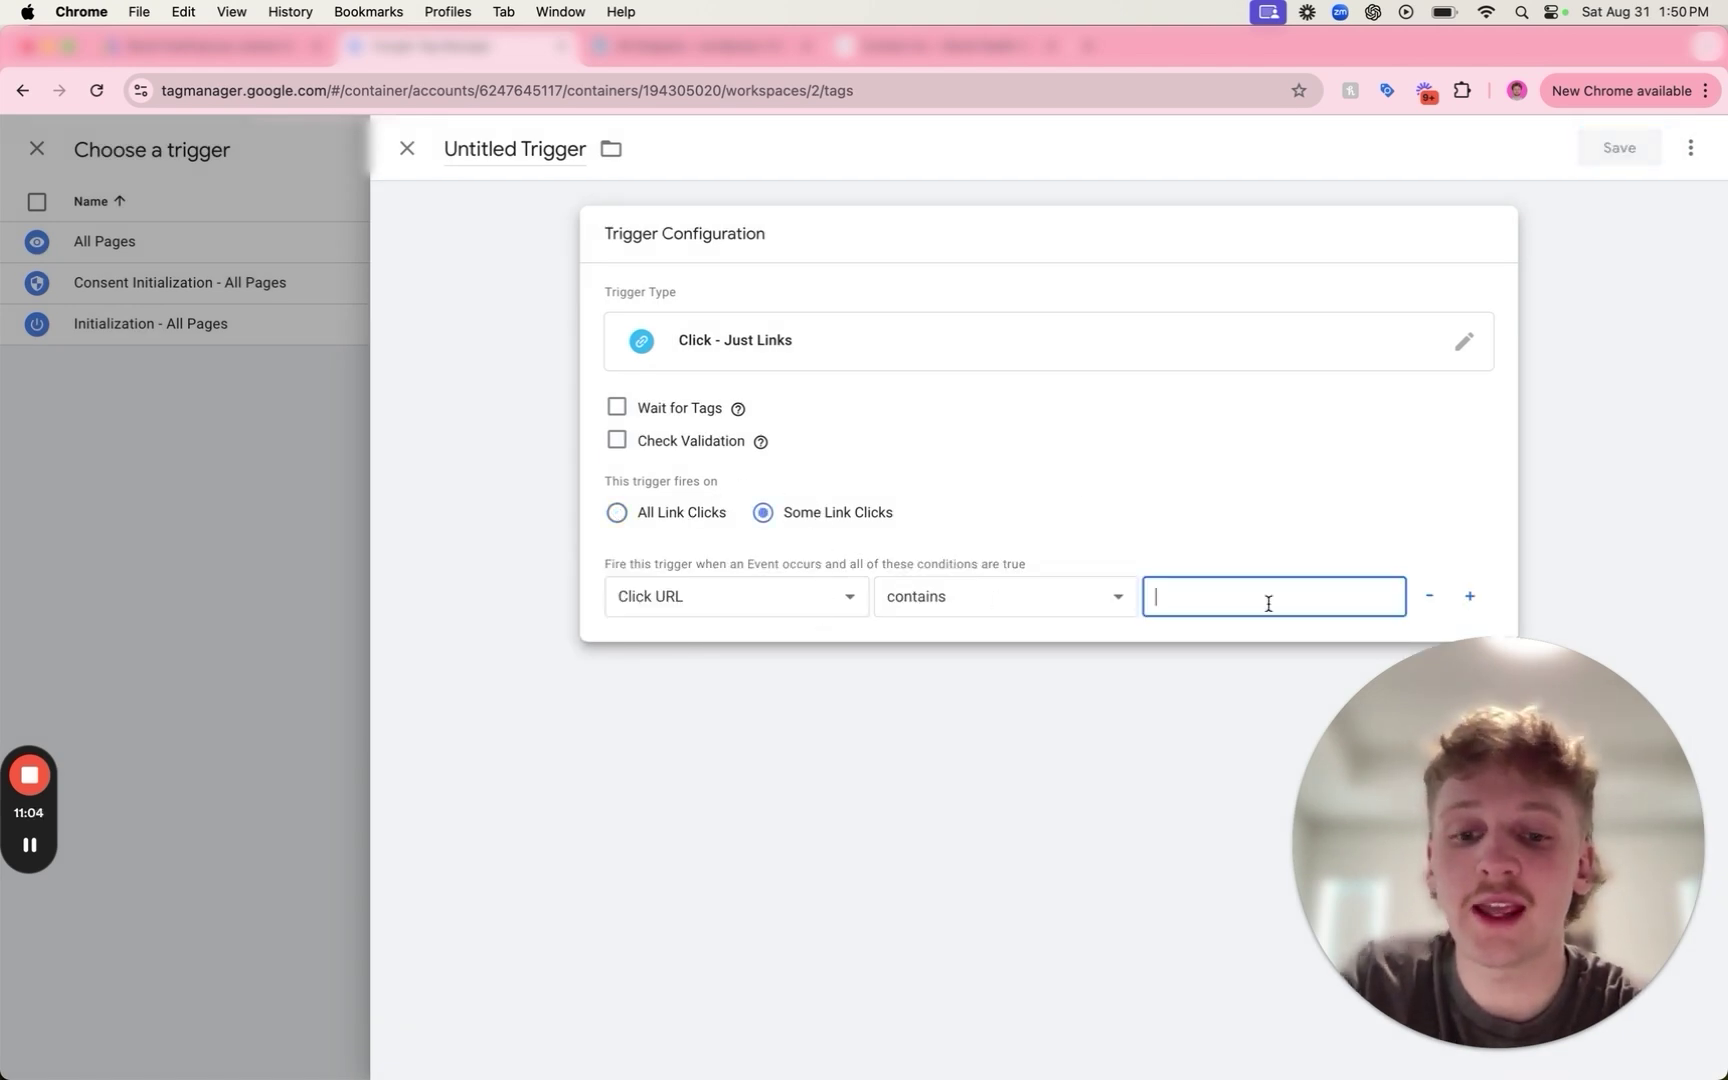
pyautogui.write('tel:')
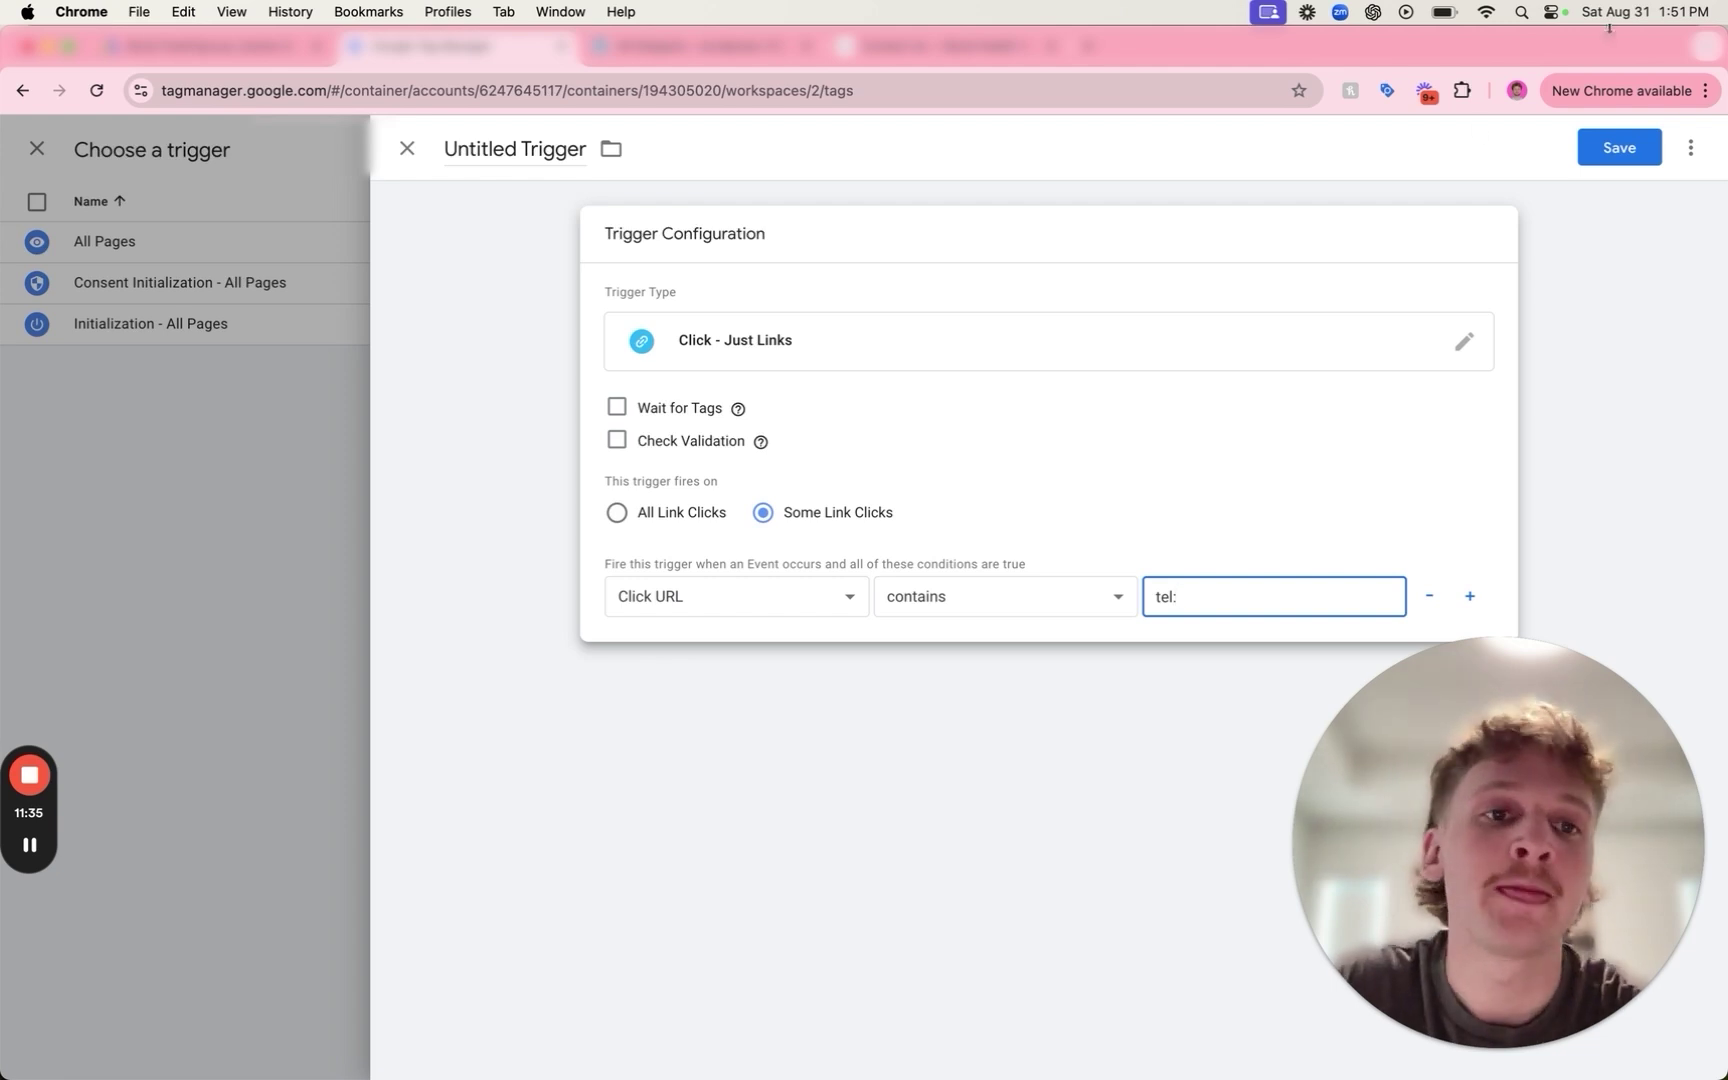
pyautogui.click(1622, 148)
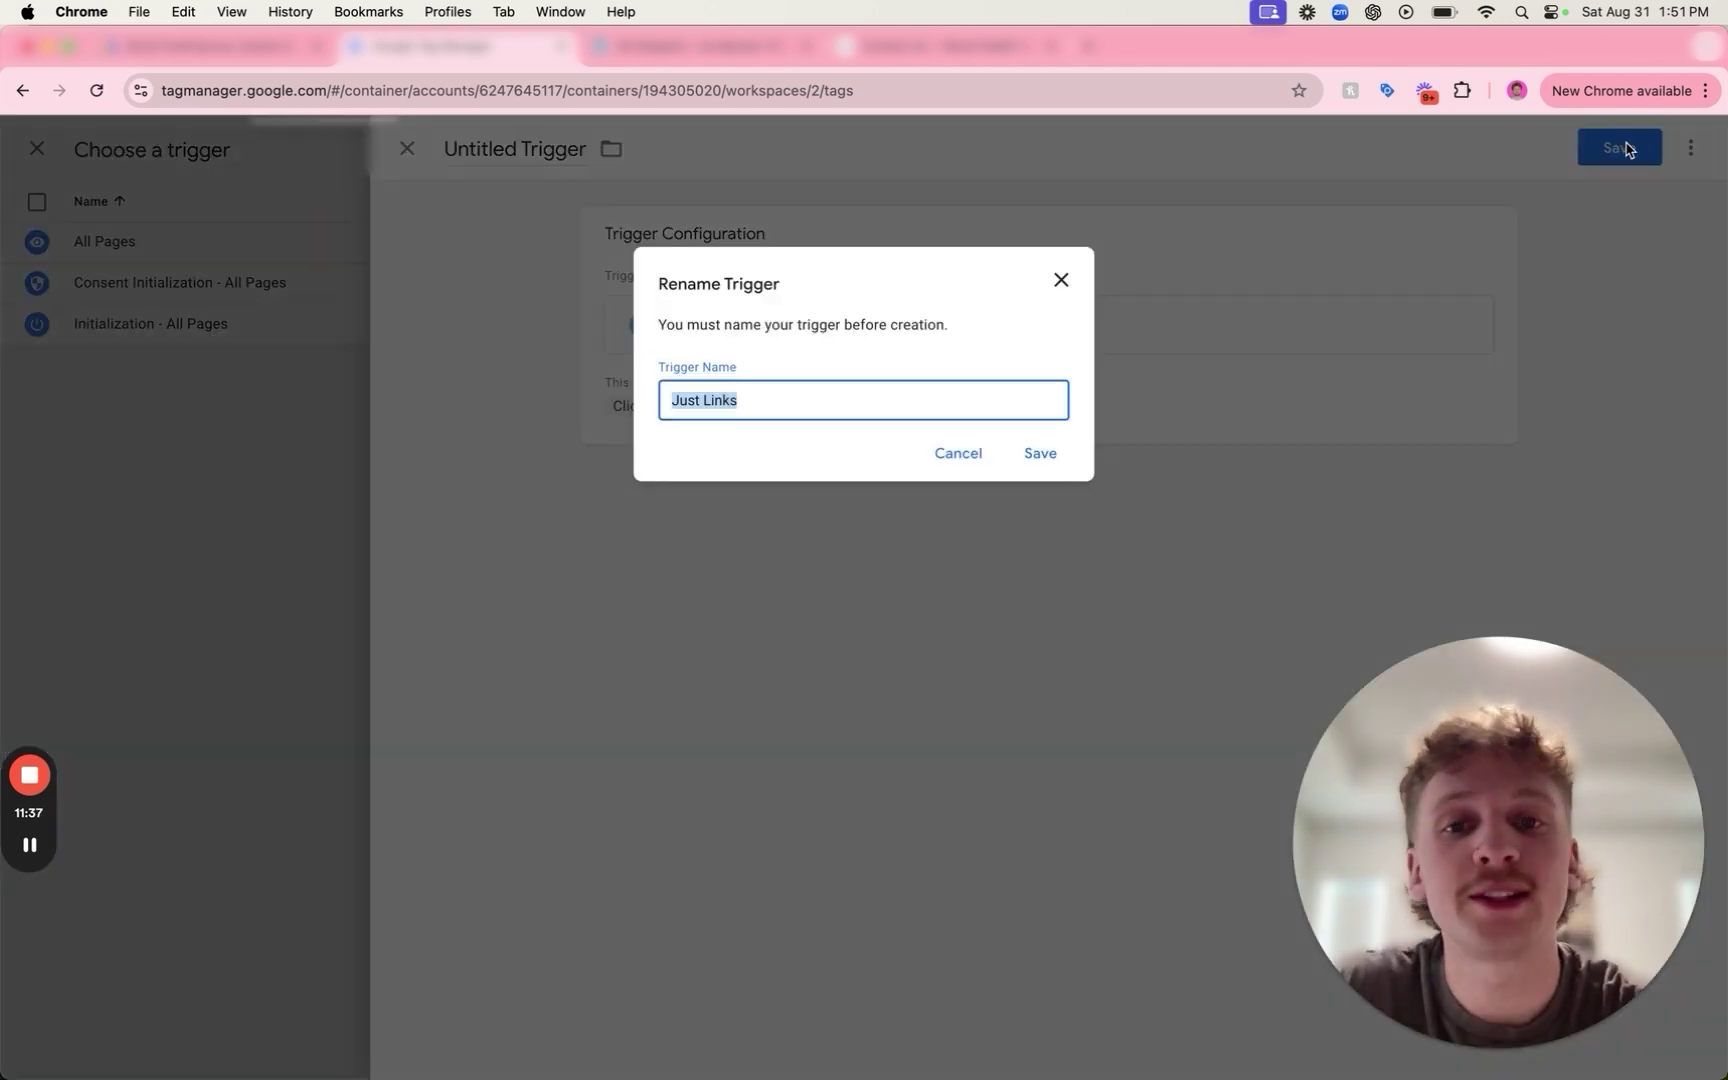
pyautogui.write('Clicks to tel')
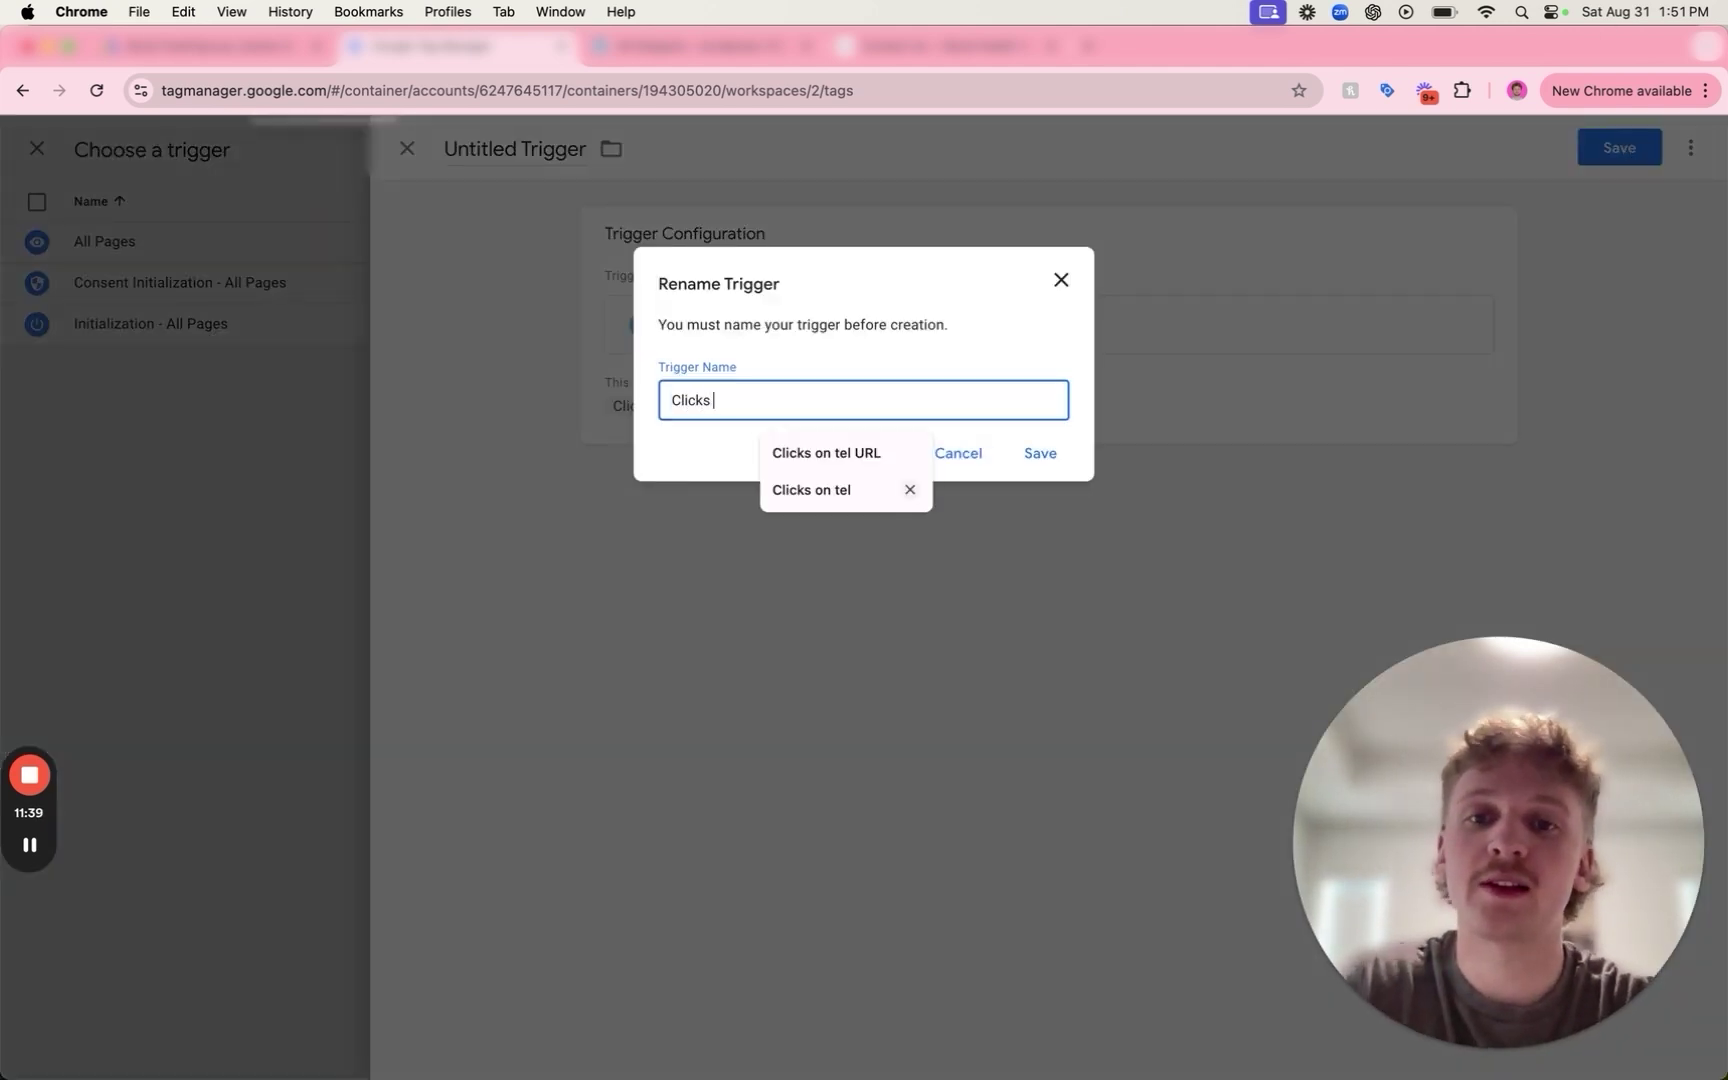
pyautogui.click(1058, 466)
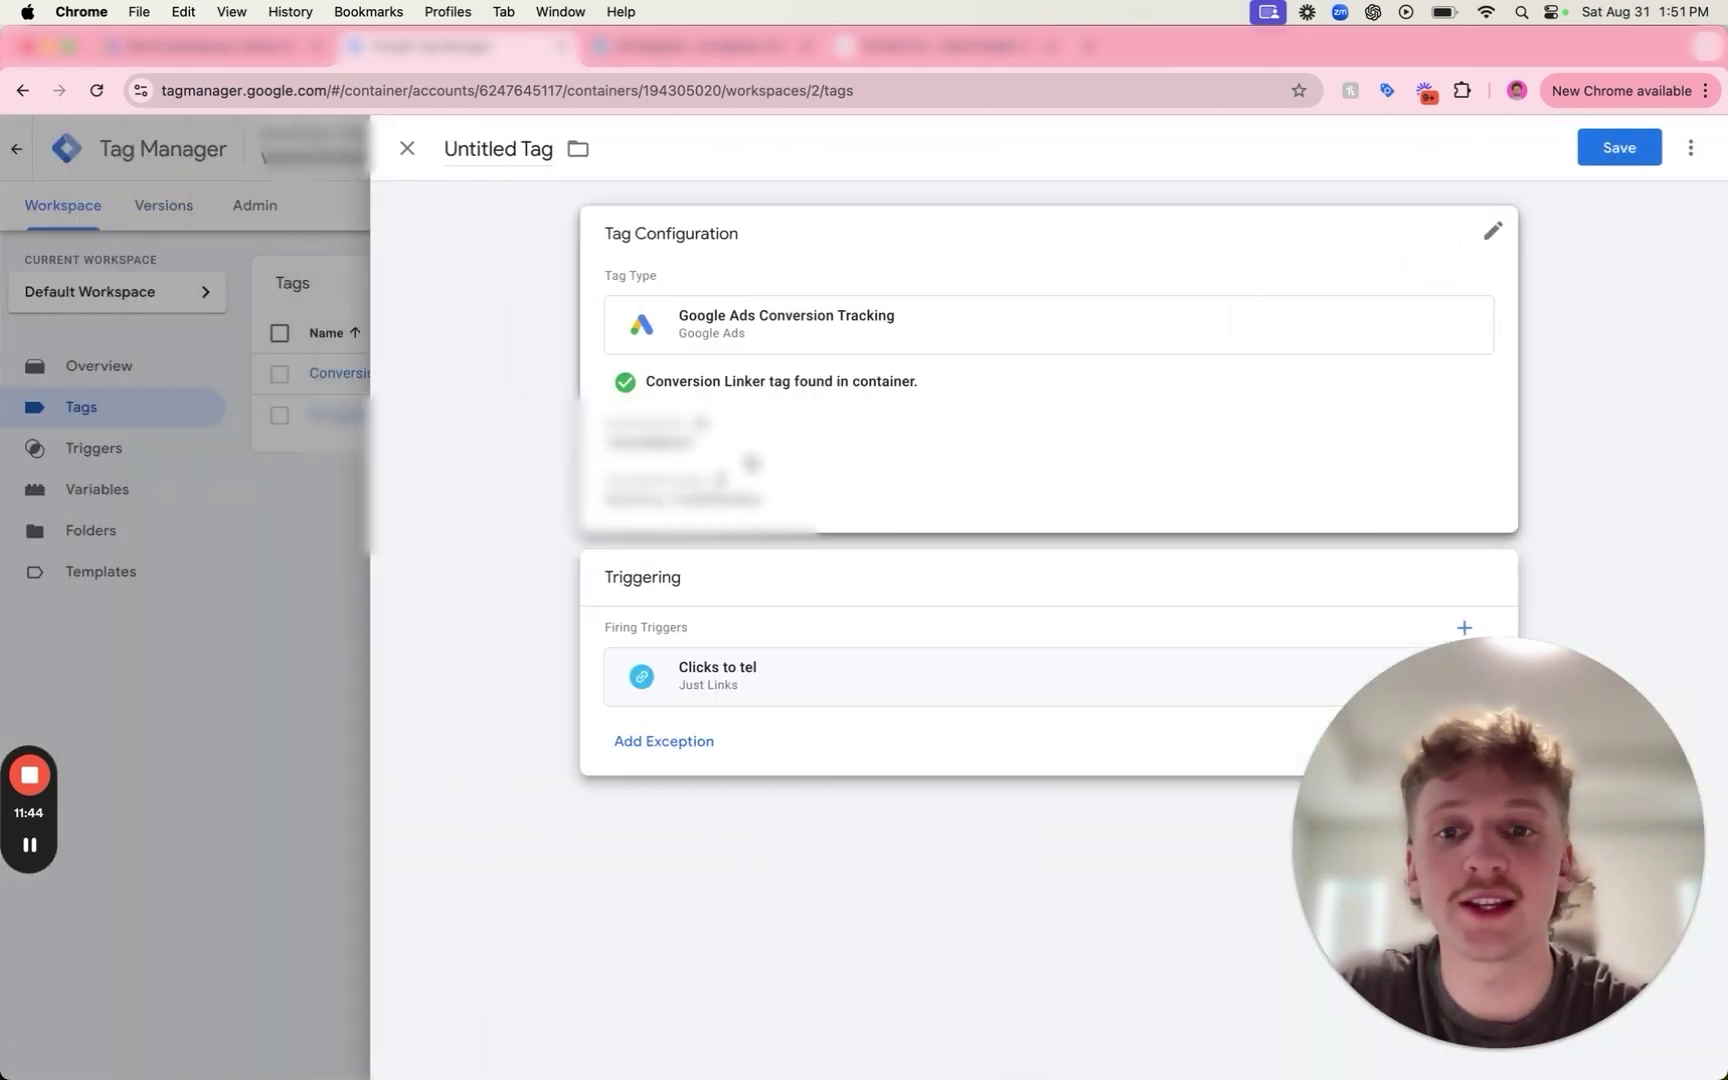
# Save the tag under the name "Google Ads Conversion Tracking - Clicks to tel".
pyautogui.click(1620, 150)
pyautogui.click(938, 399)
pyautogui.write('- Call')
pyautogui.press('BackSpace')
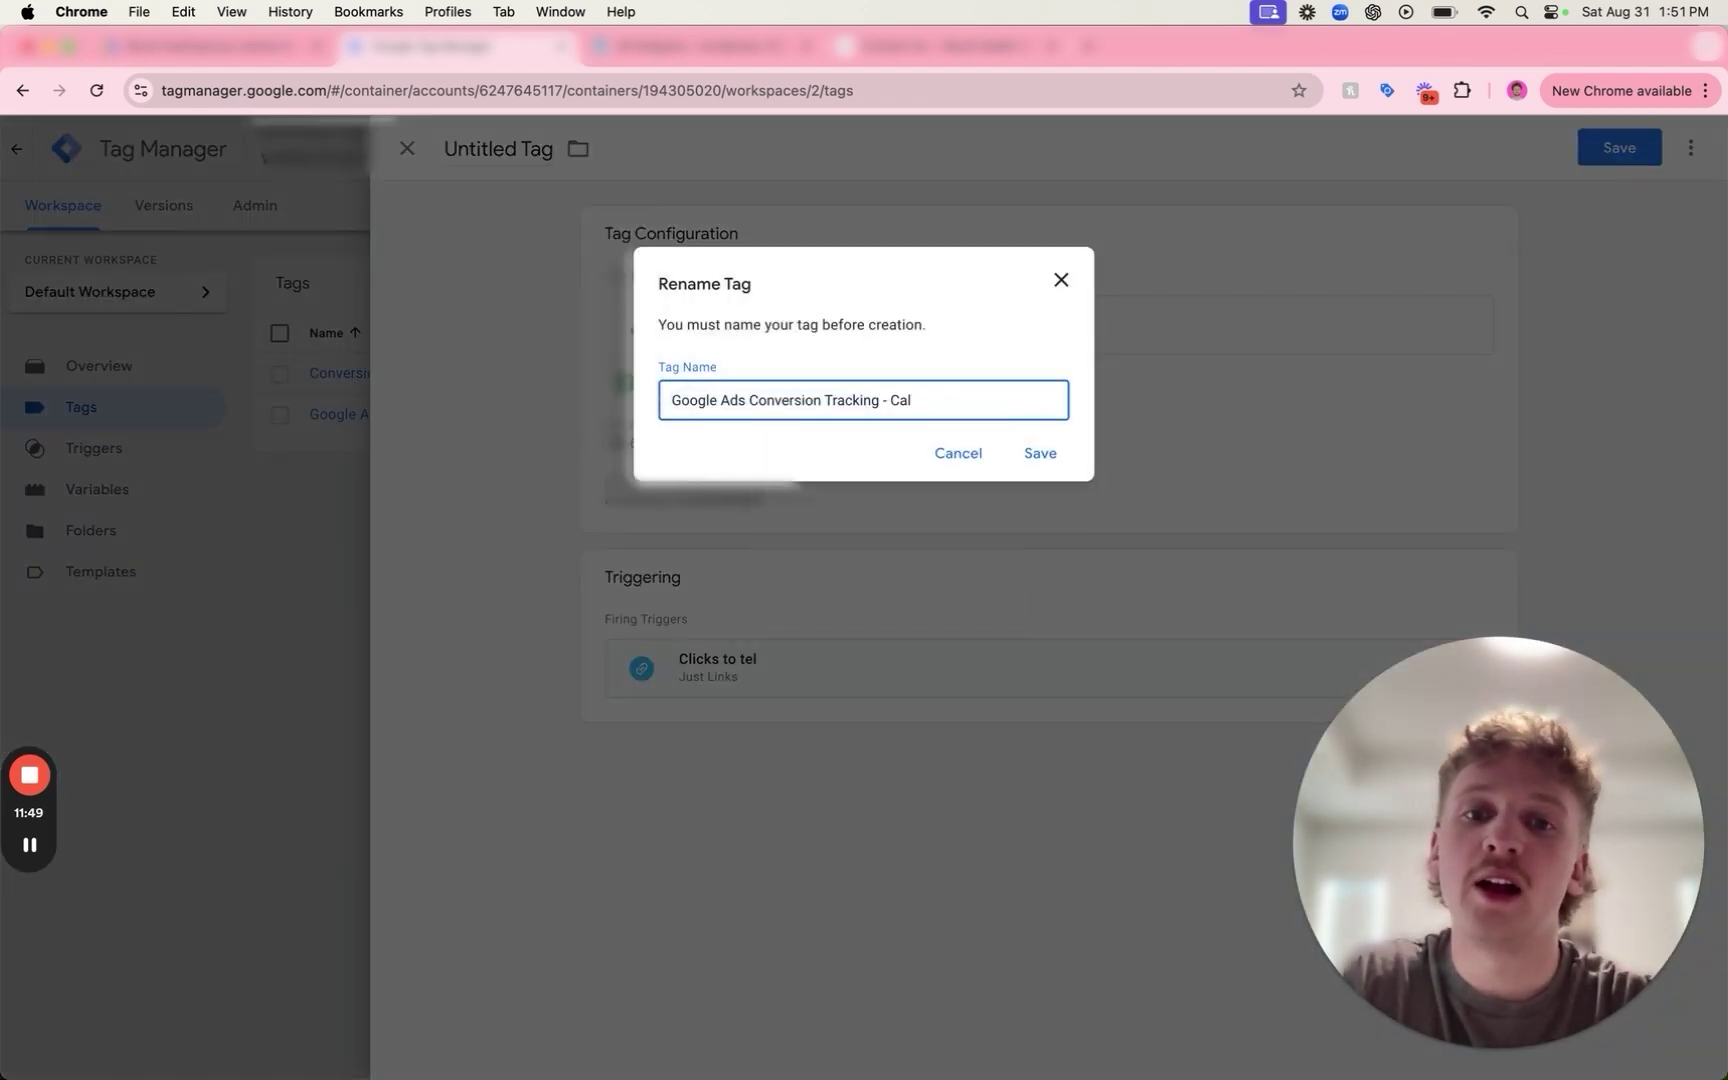
pyautogui.press('BackSpace')
pyautogui.press('BackSpace')
pyautogui.write('licks to tel')
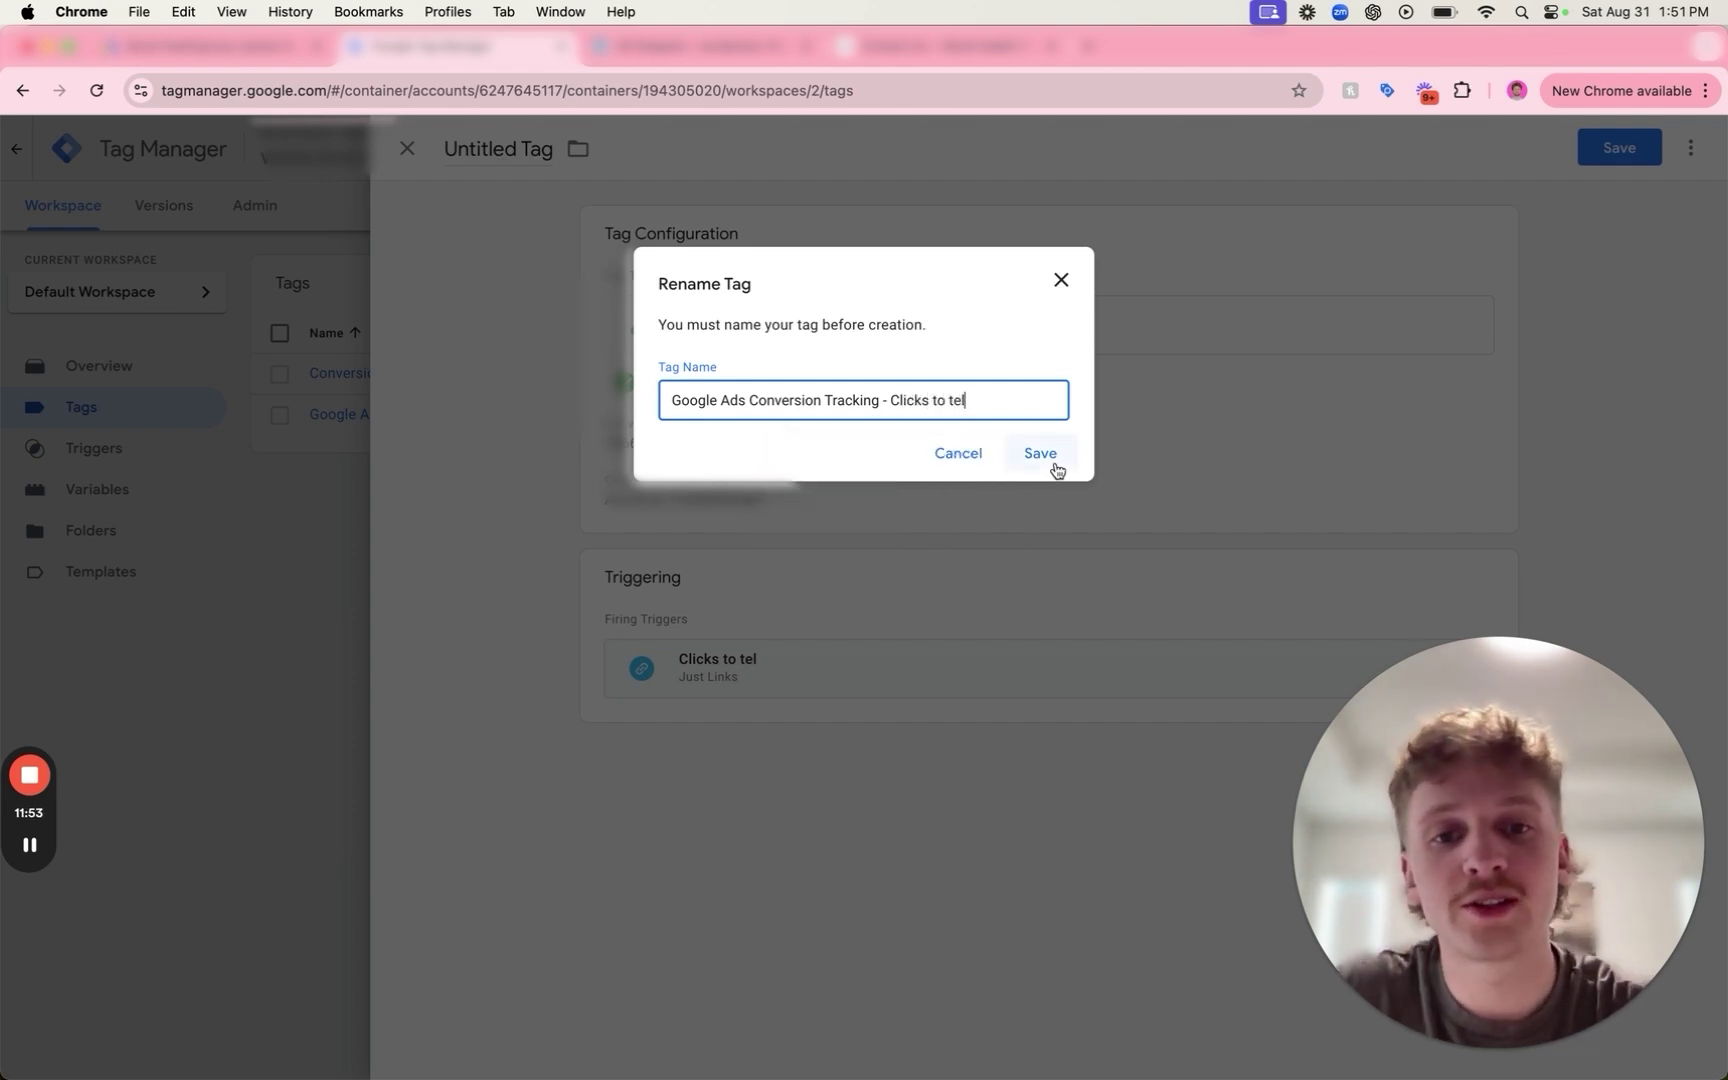
pyautogui.click(1054, 466)
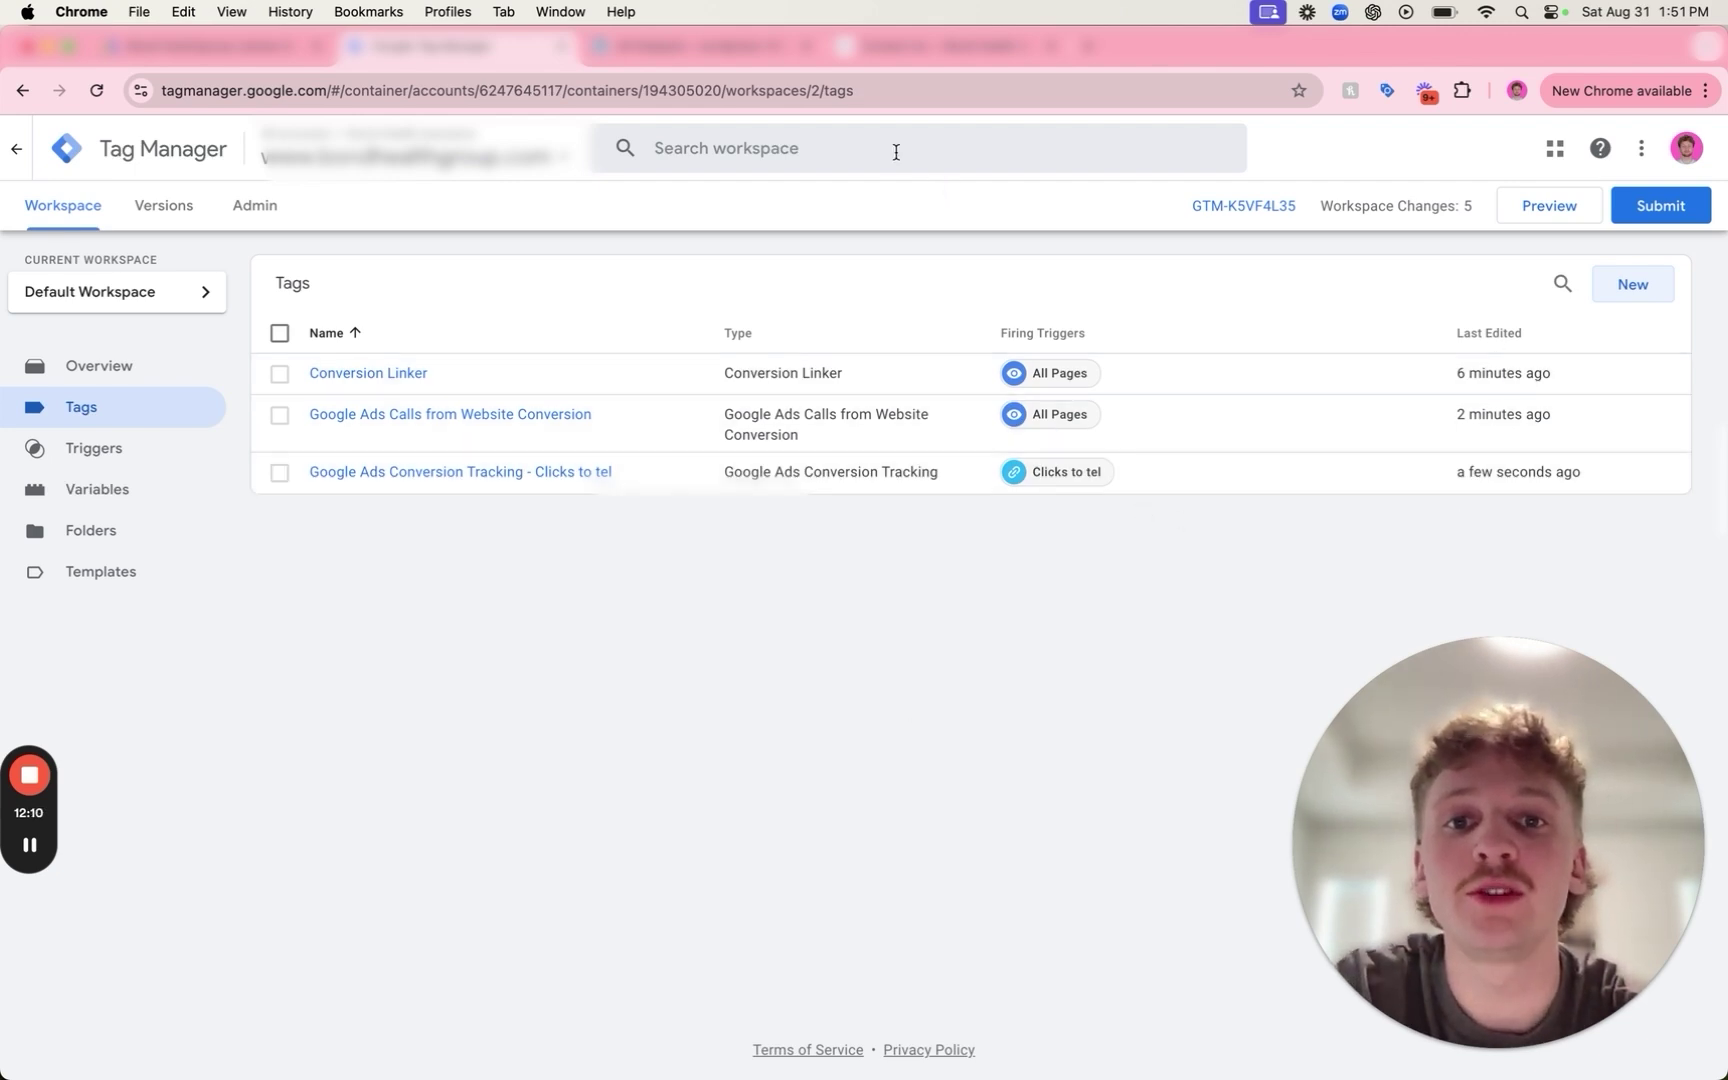
# Preview the container by connecting Tag Assistant to the WordPress site, including the debug signal in the URL.
pyautogui.click(1540, 206)
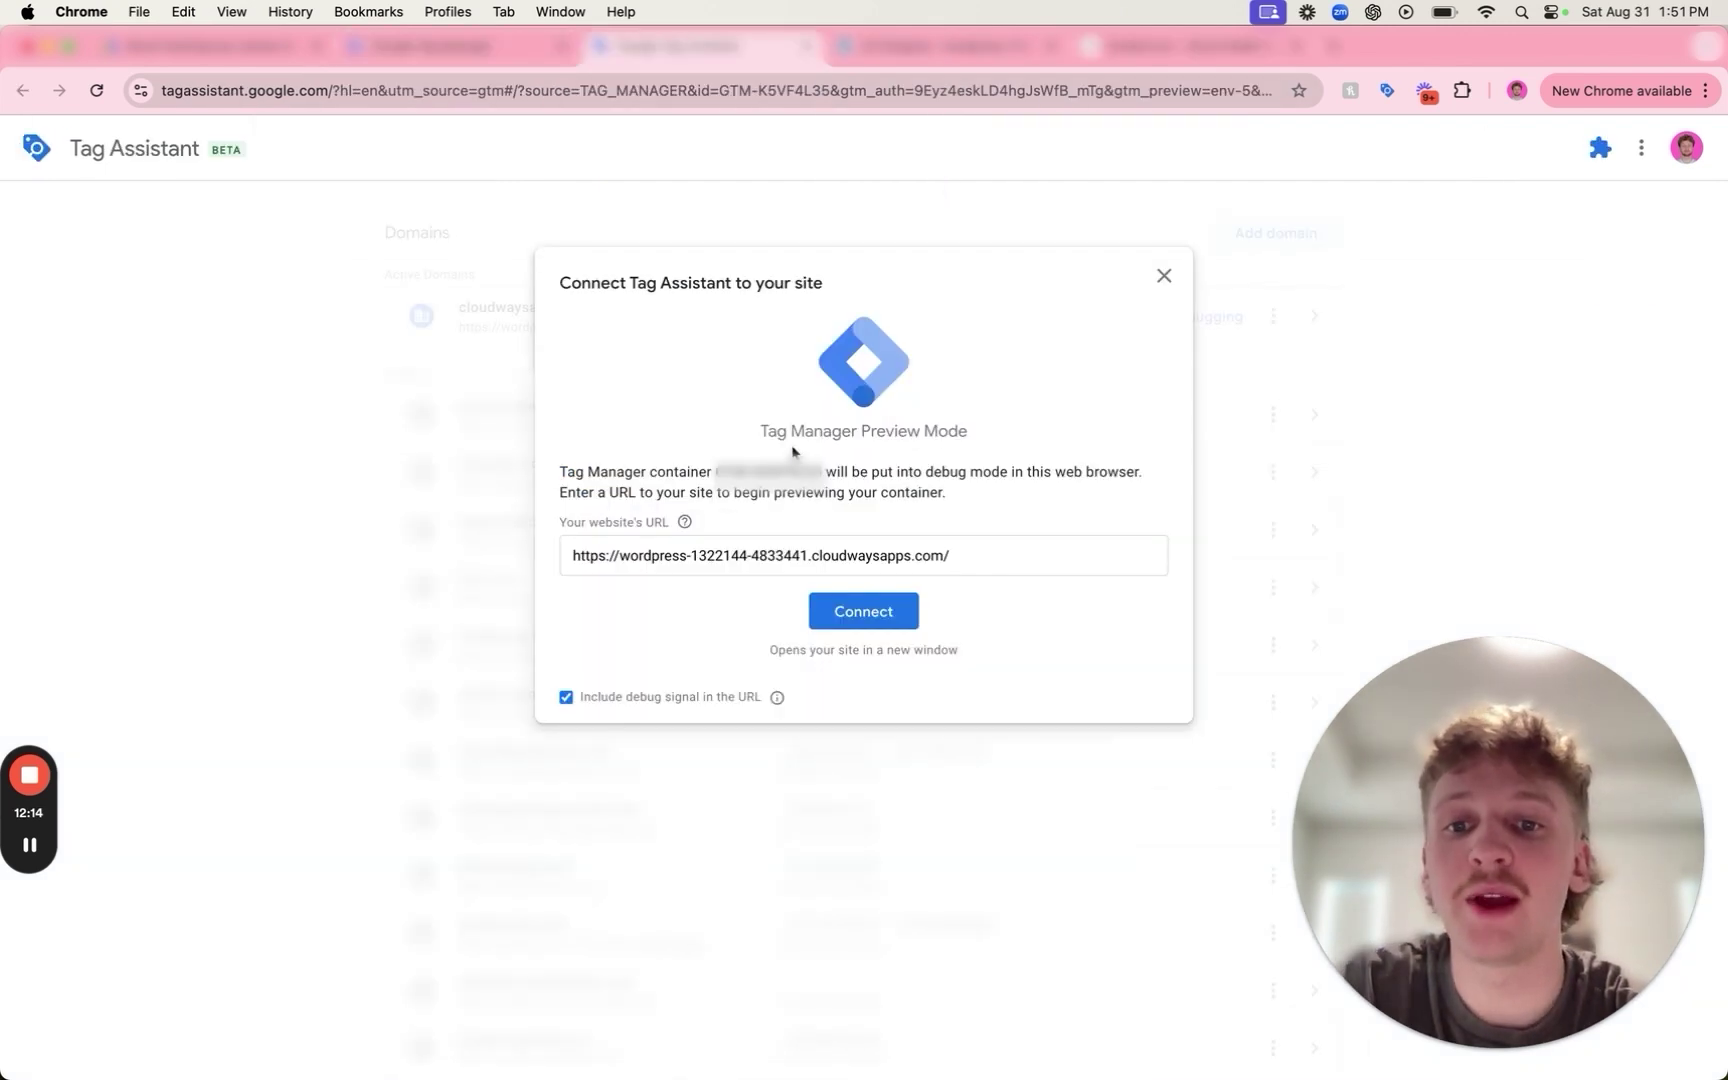
pyautogui.click(861, 618)
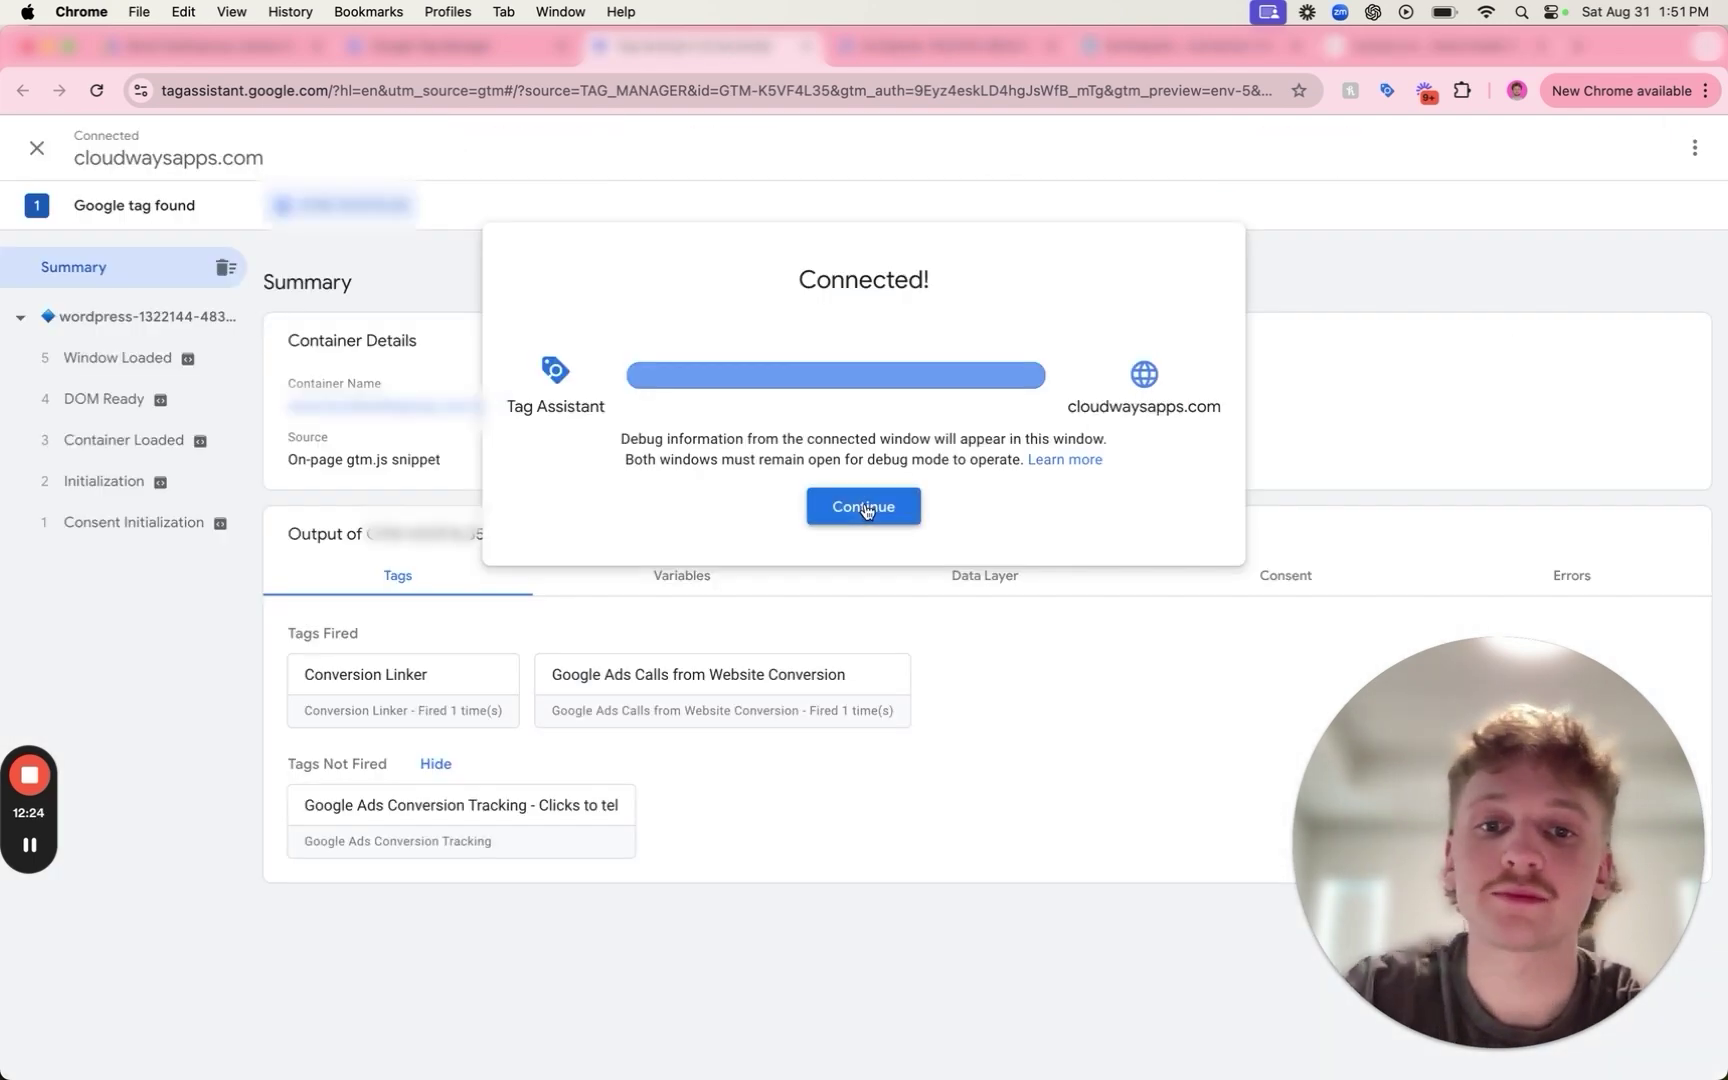
pyautogui.click(957, 52)
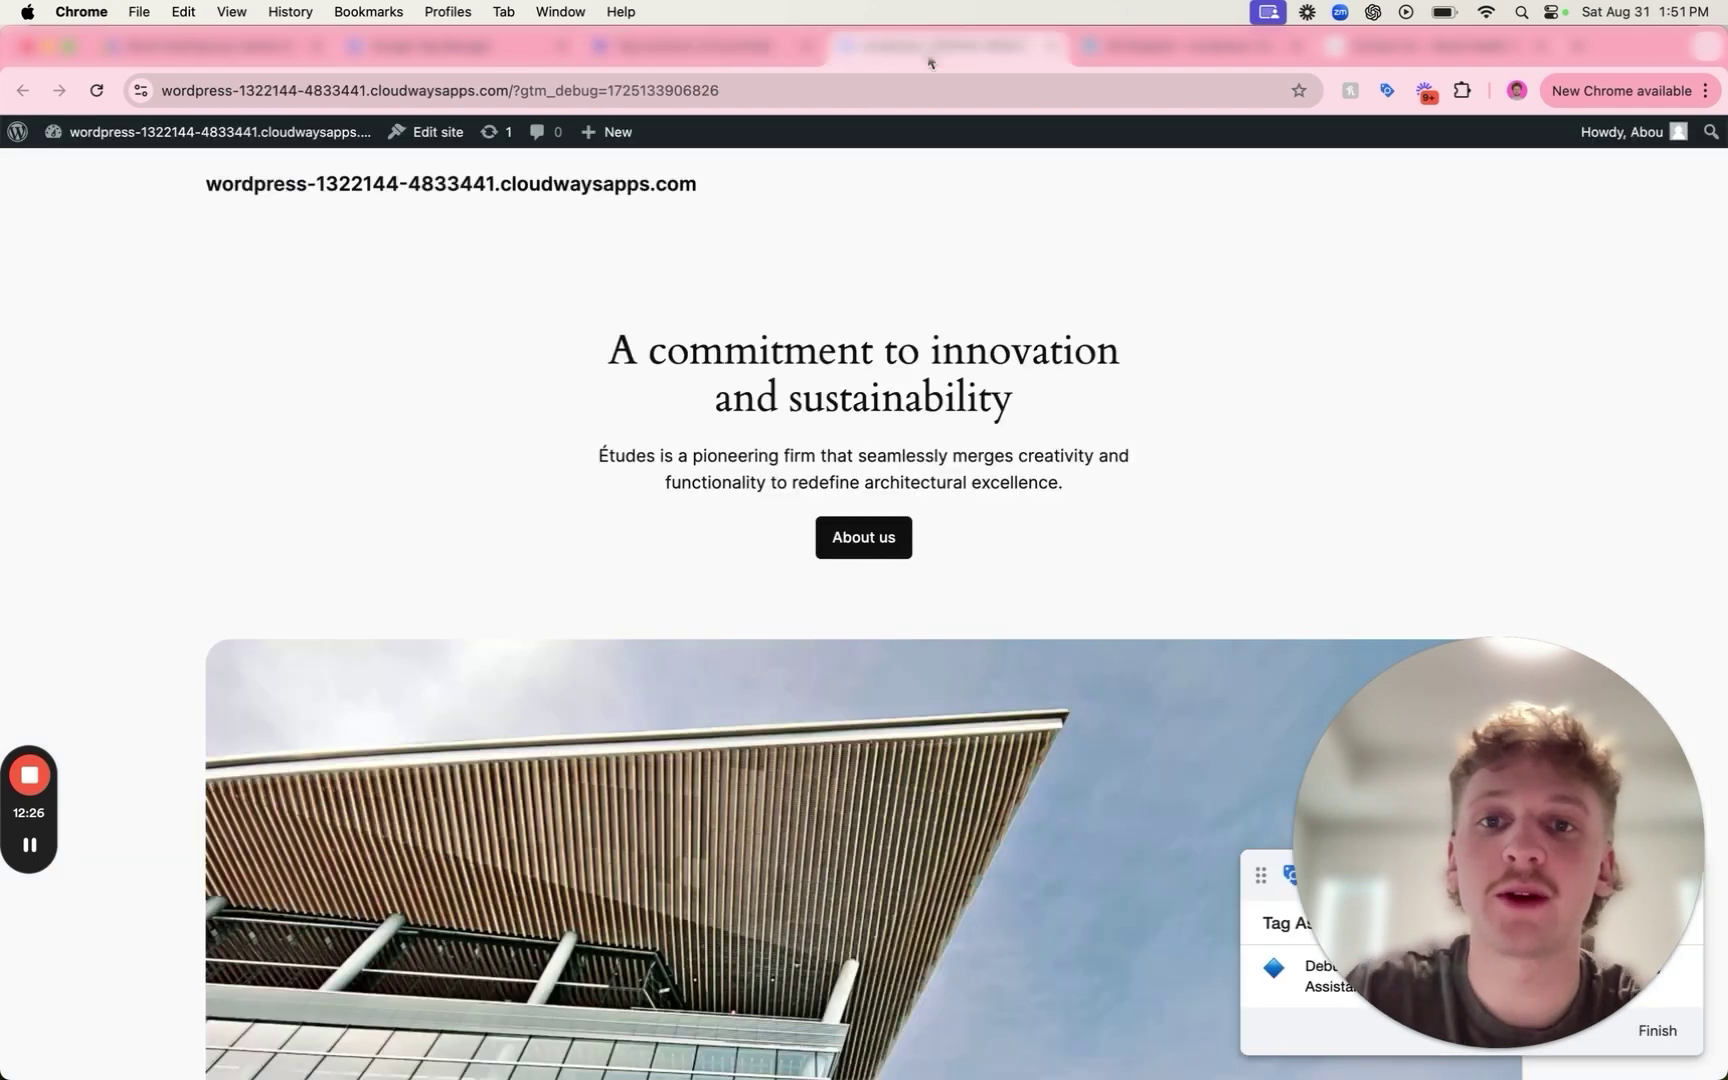
pyautogui.click(720, 52)
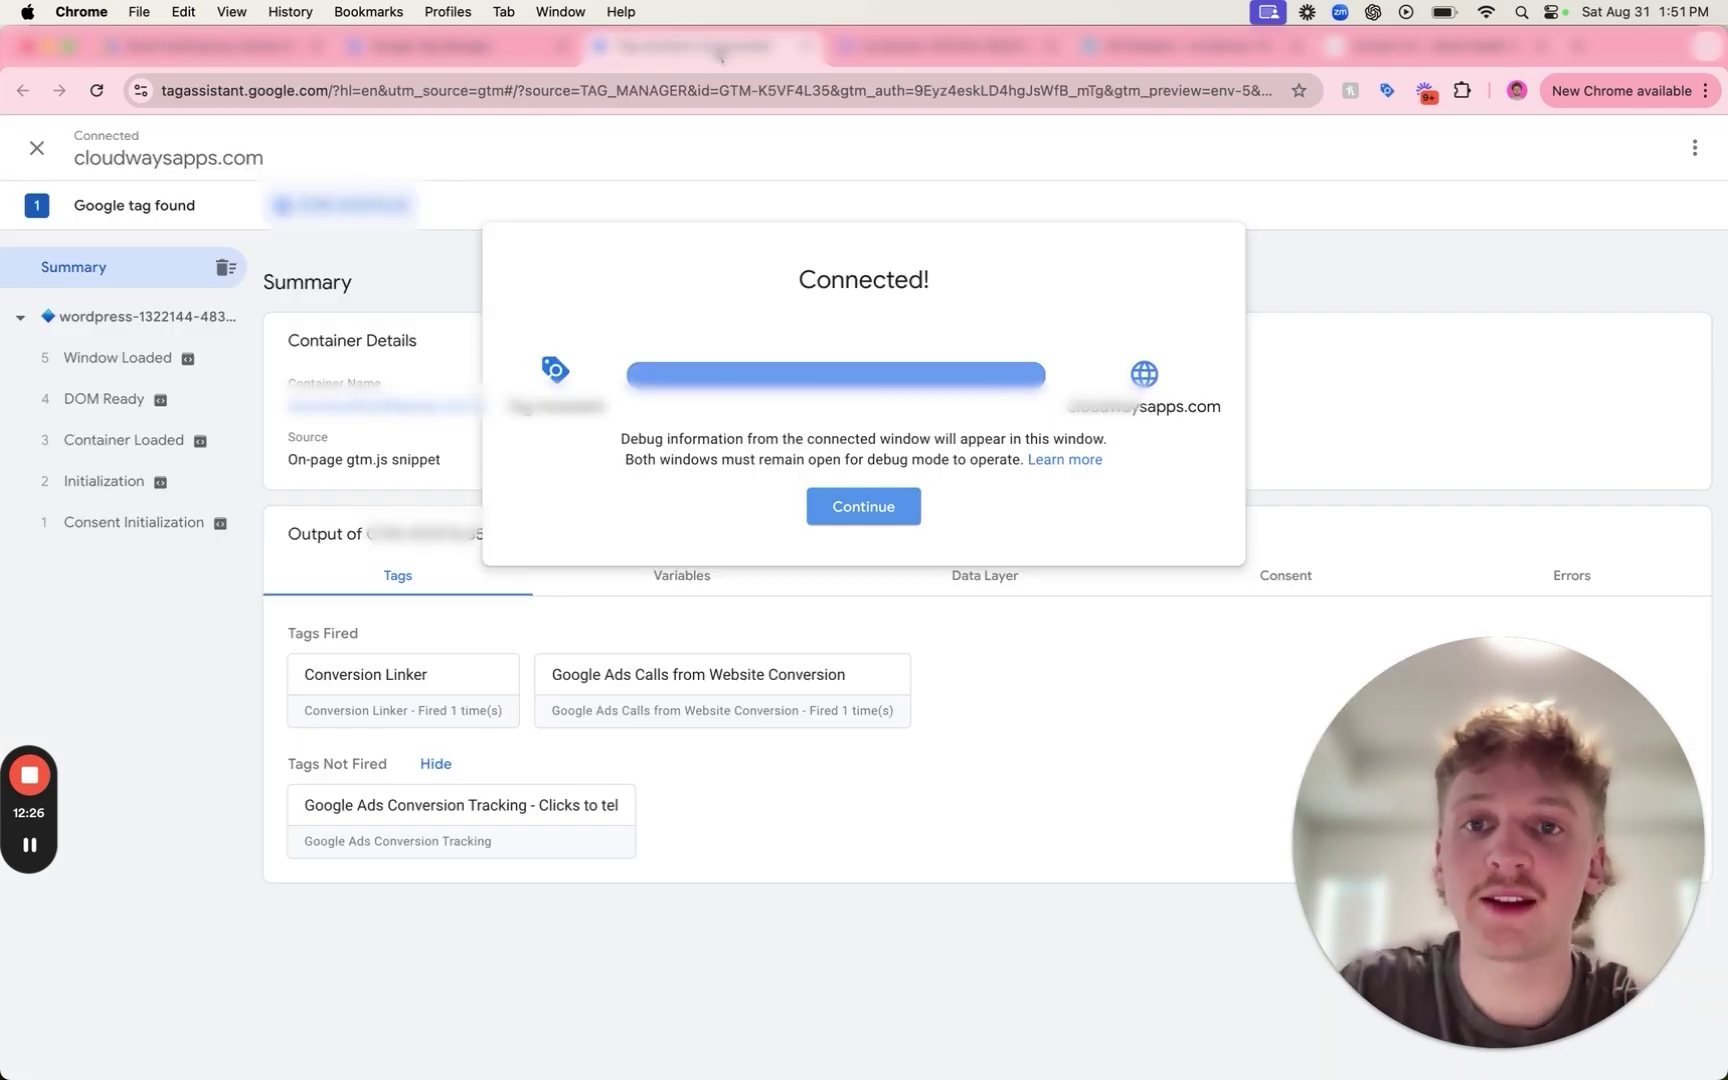
pyautogui.click(866, 510)
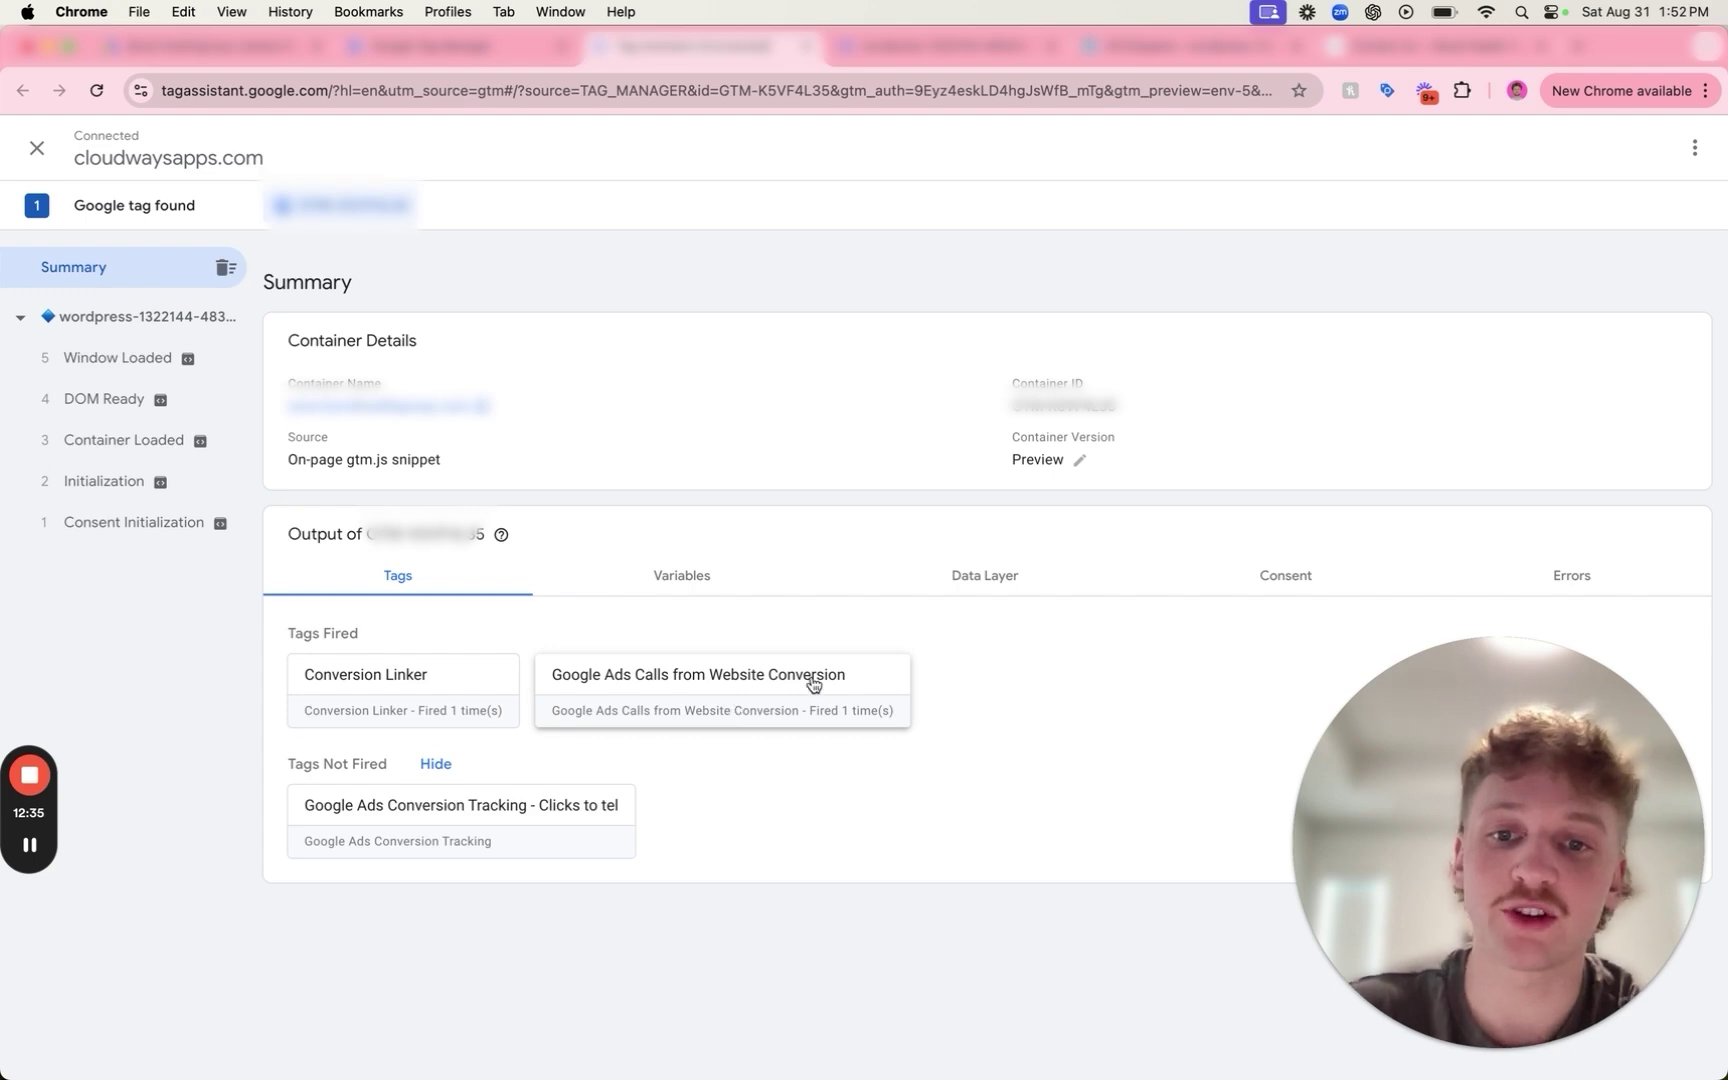
# Browse the previewed WordPress home page and check in the Tag Assistant summary which tags fired and which did not.
pyautogui.click(937, 46)
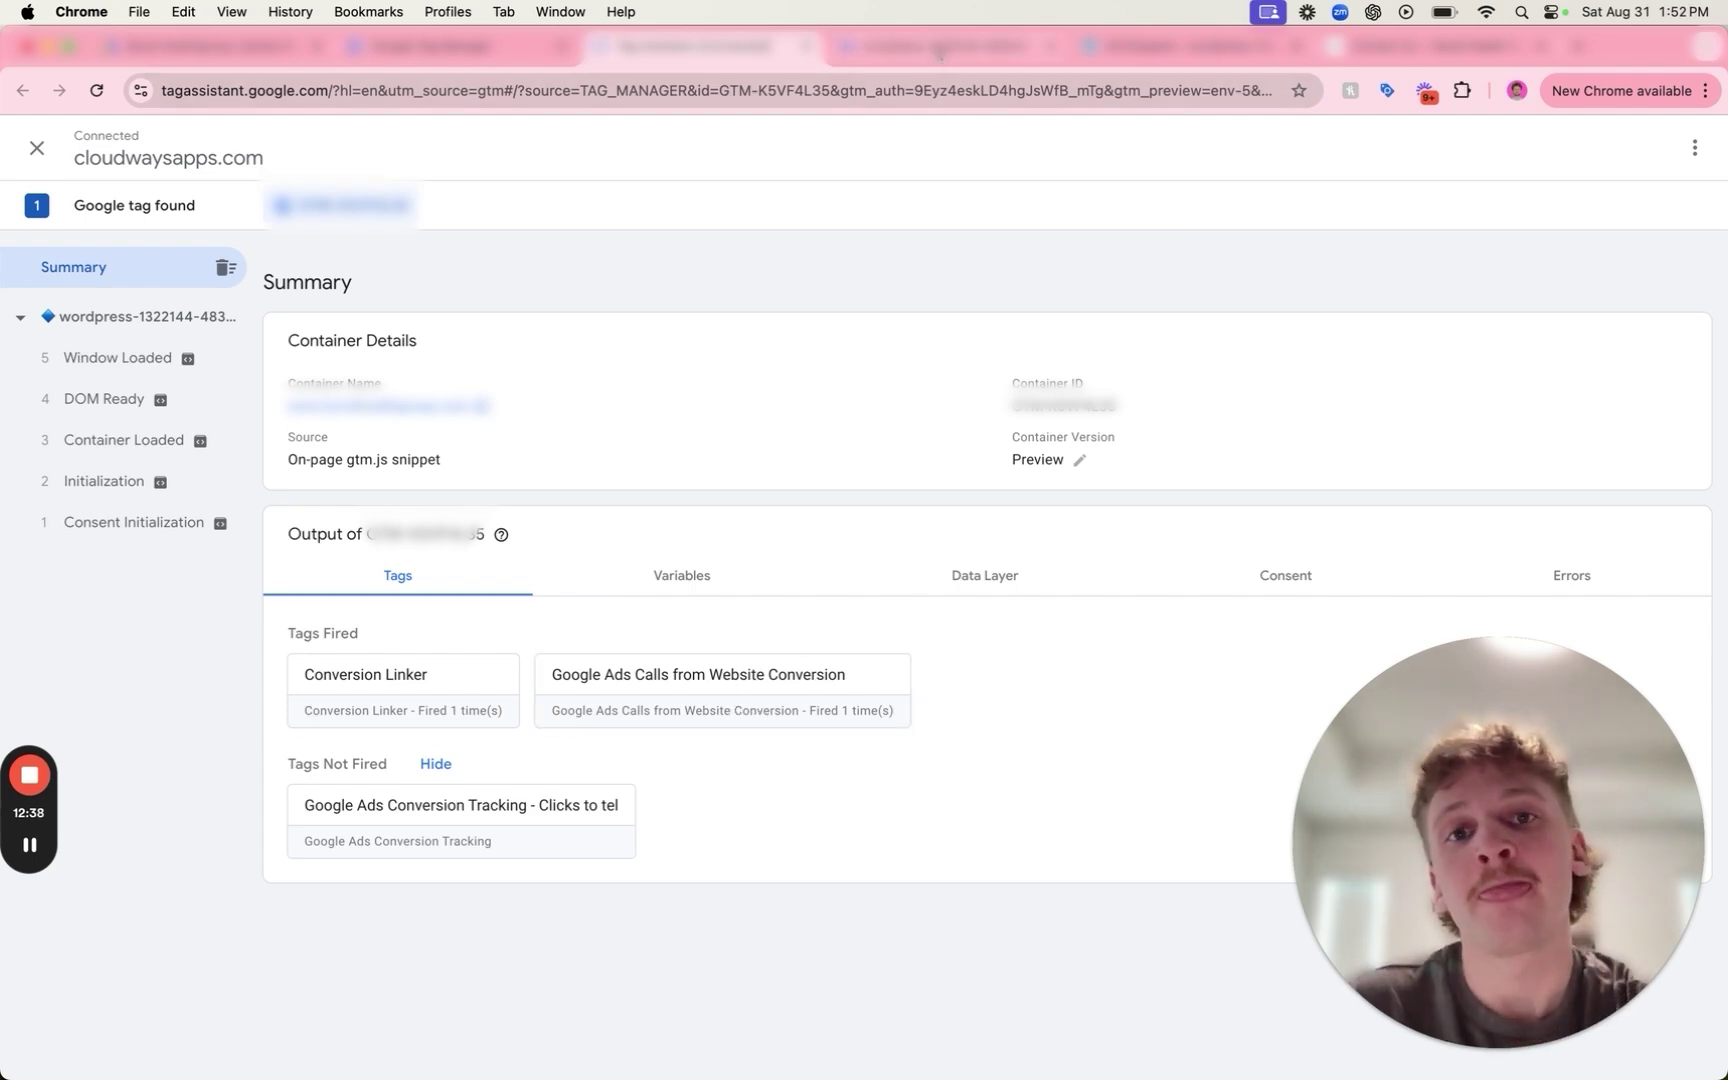
pyautogui.scroll(-15, 806, 598)
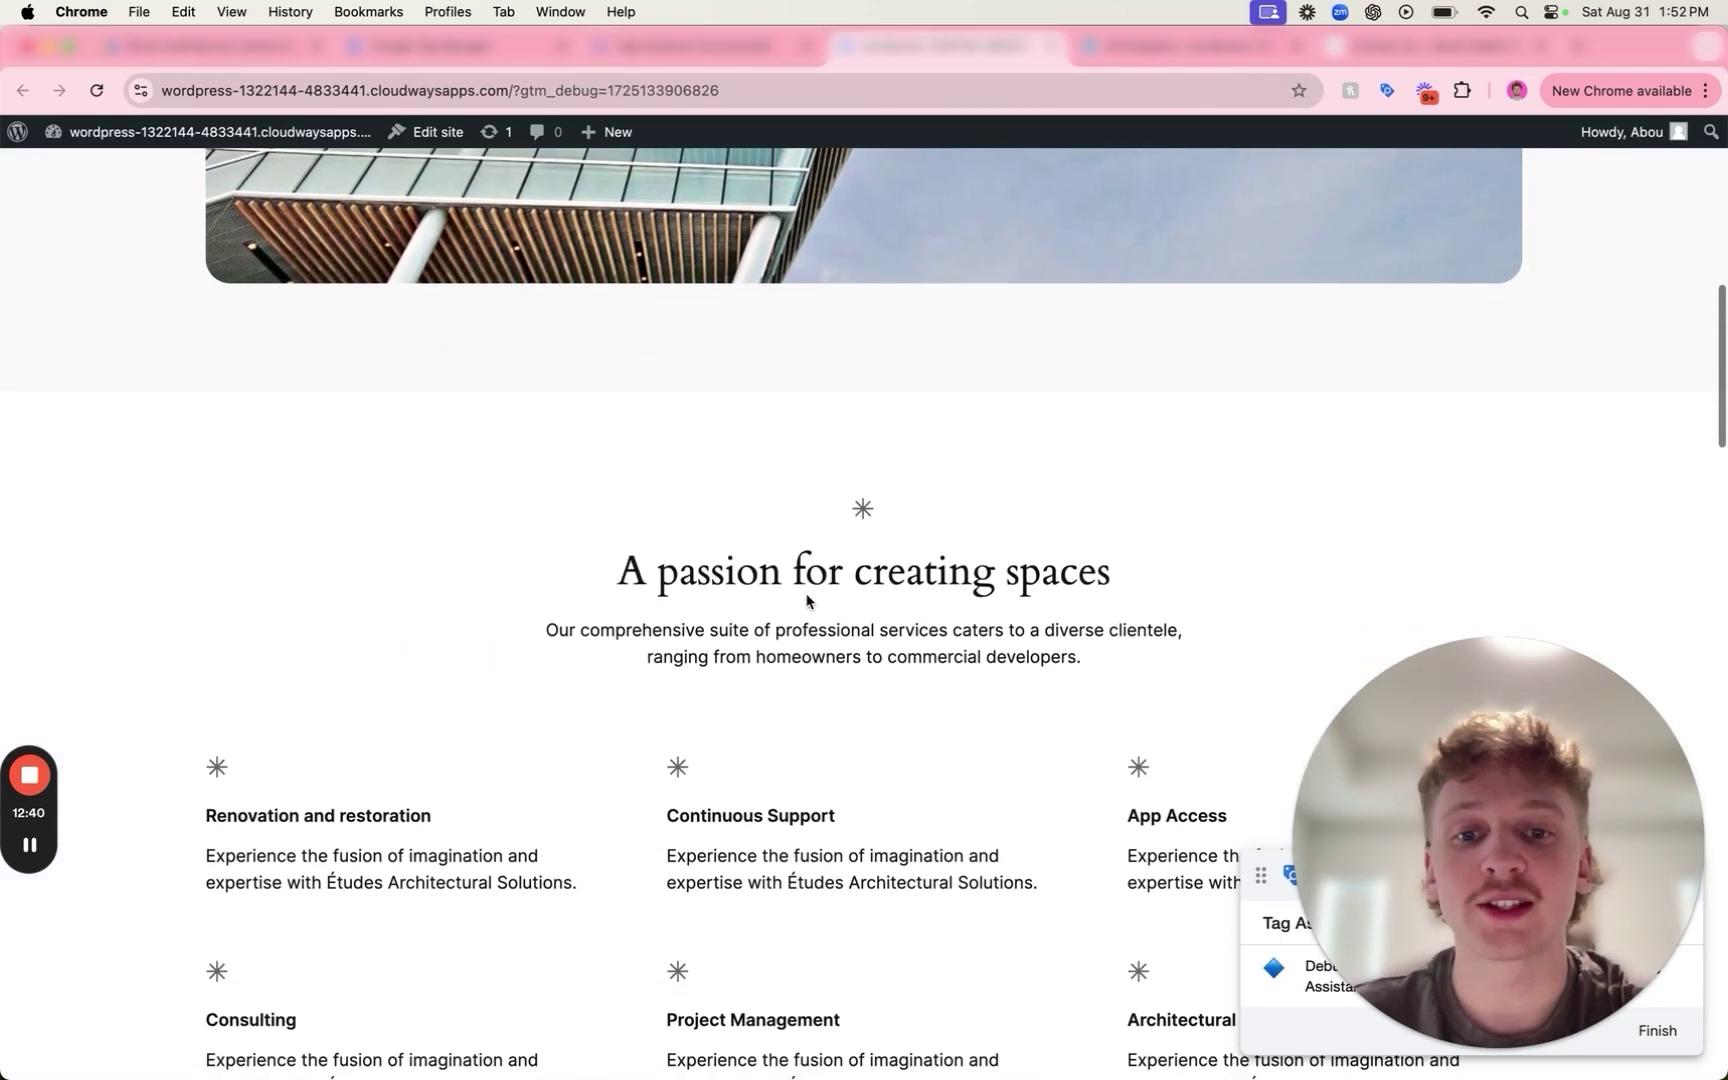
pyautogui.scroll(-5, 806, 596)
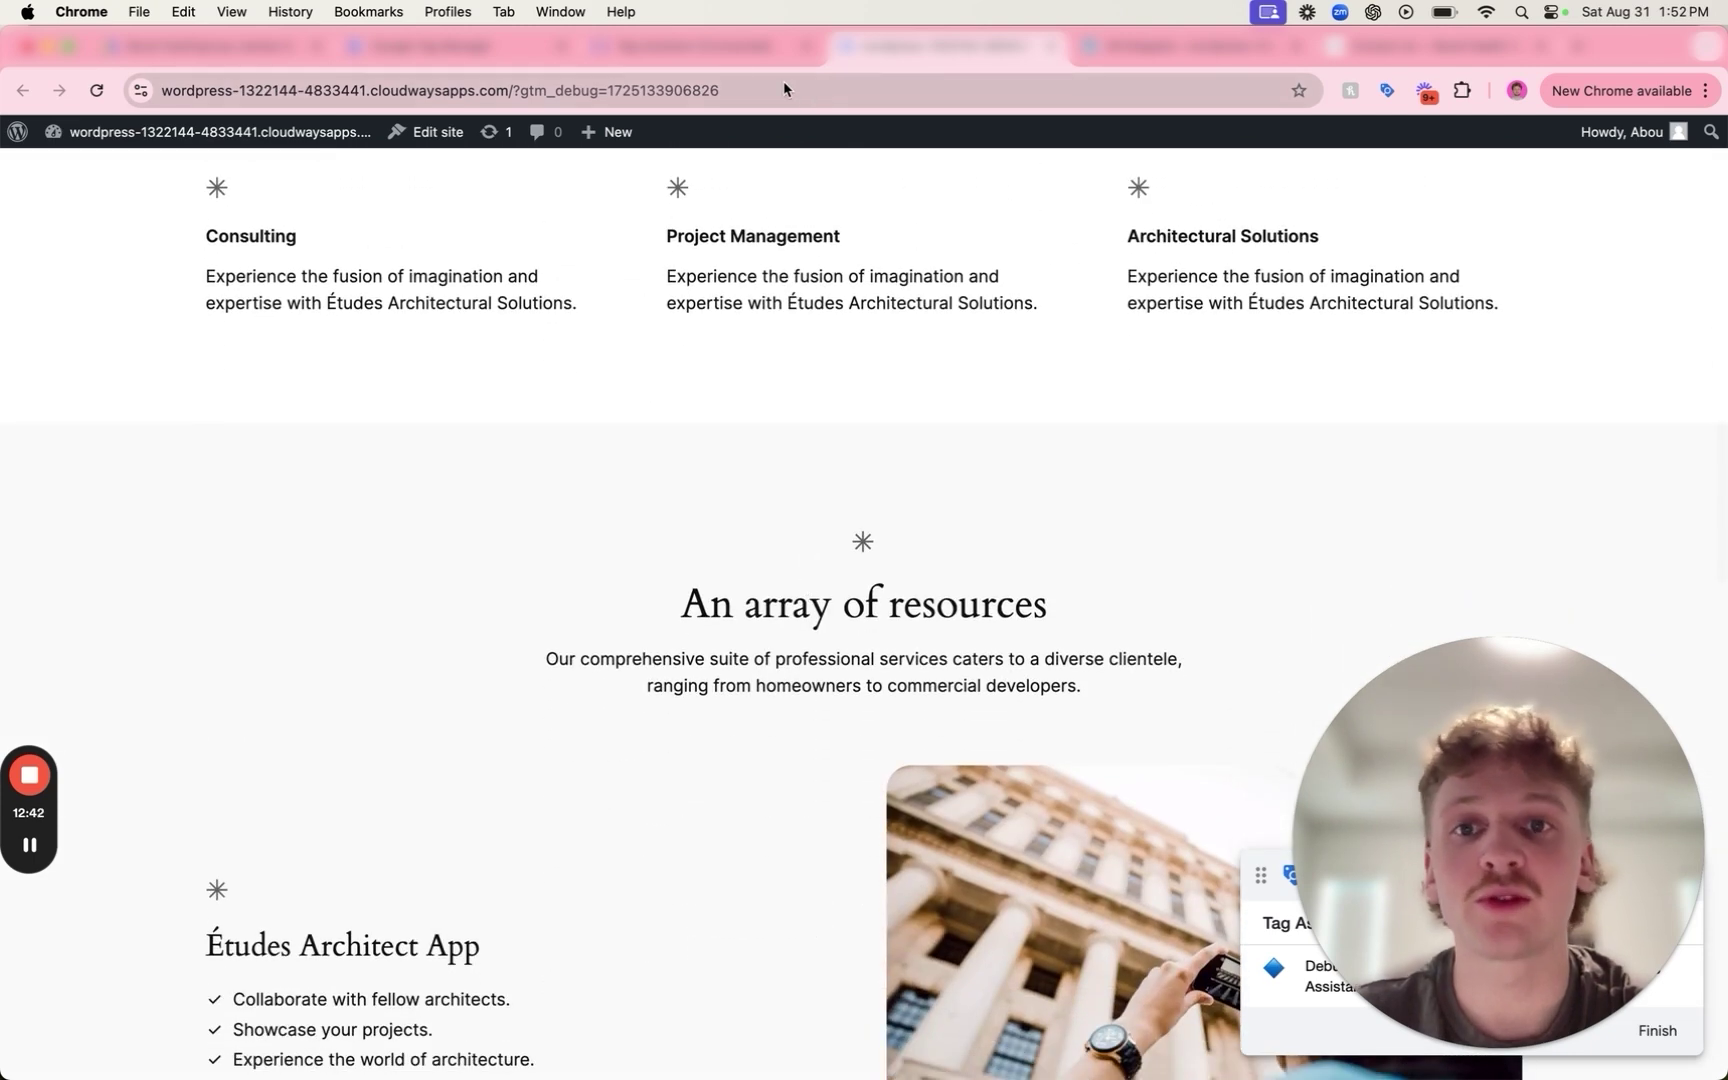
pyautogui.click(710, 46)
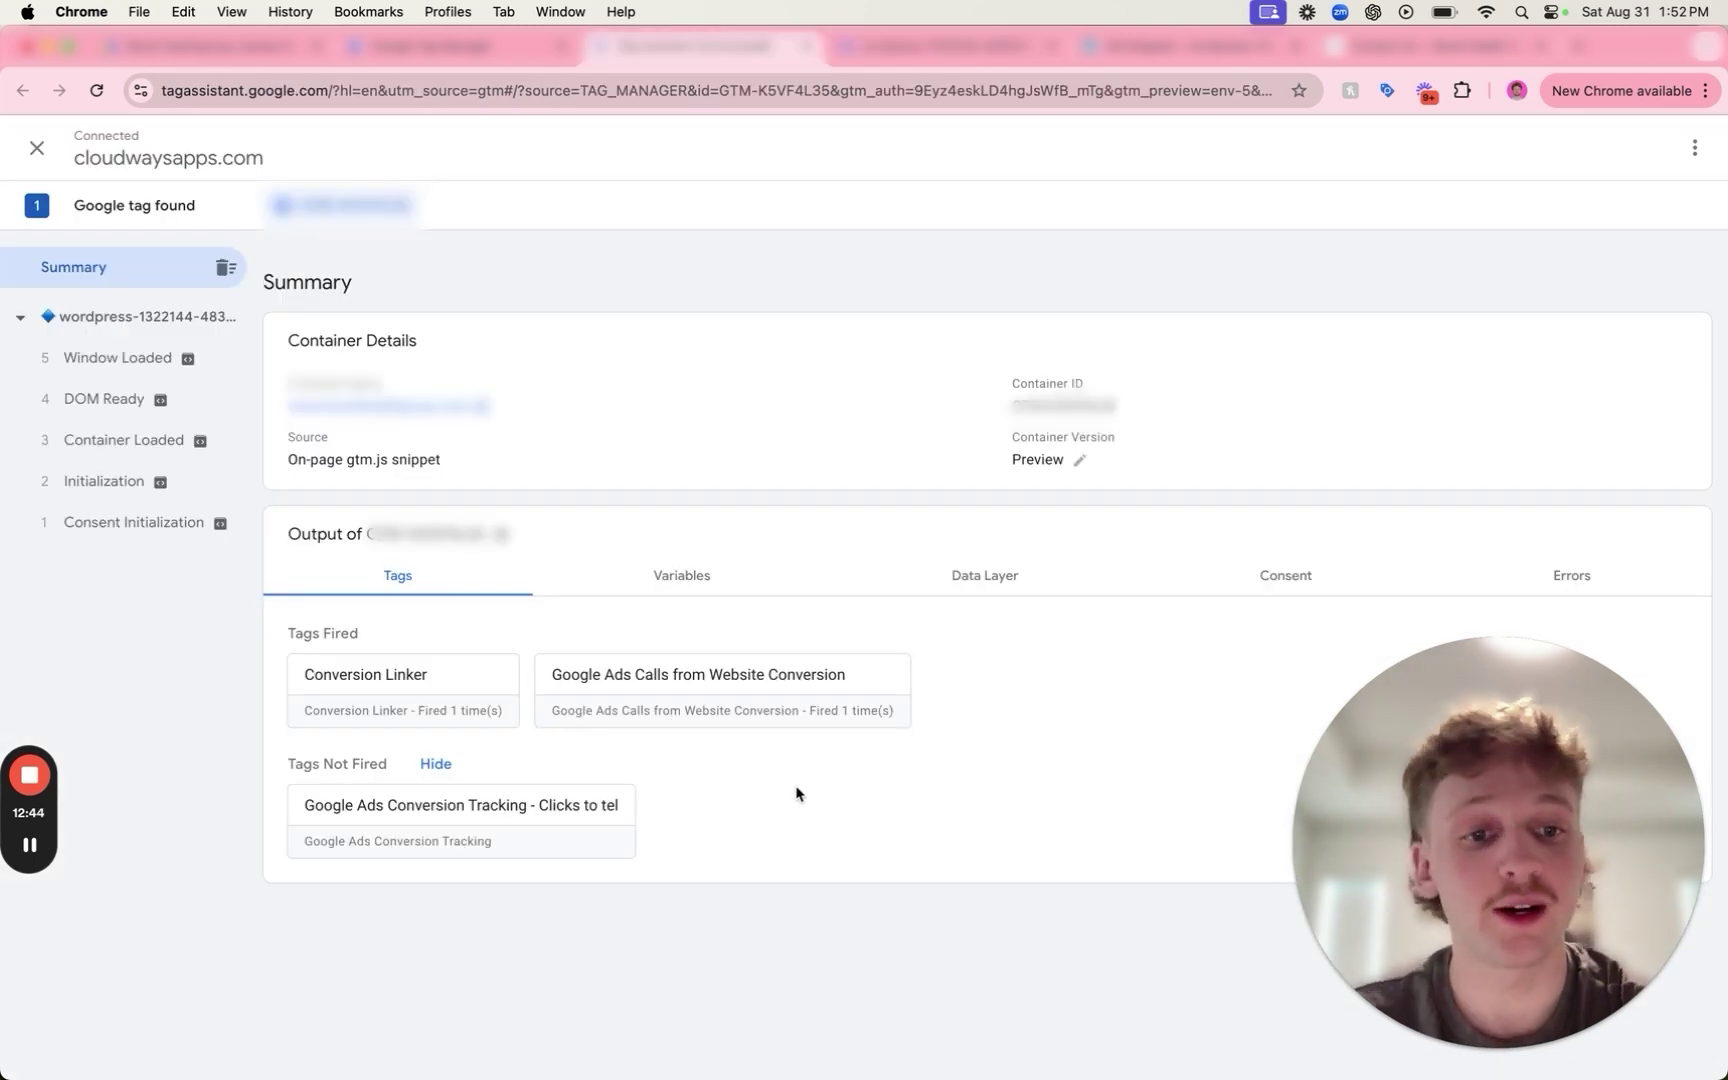
pyautogui.moveTo(975, 720); pyautogui.dragTo(572, 652)
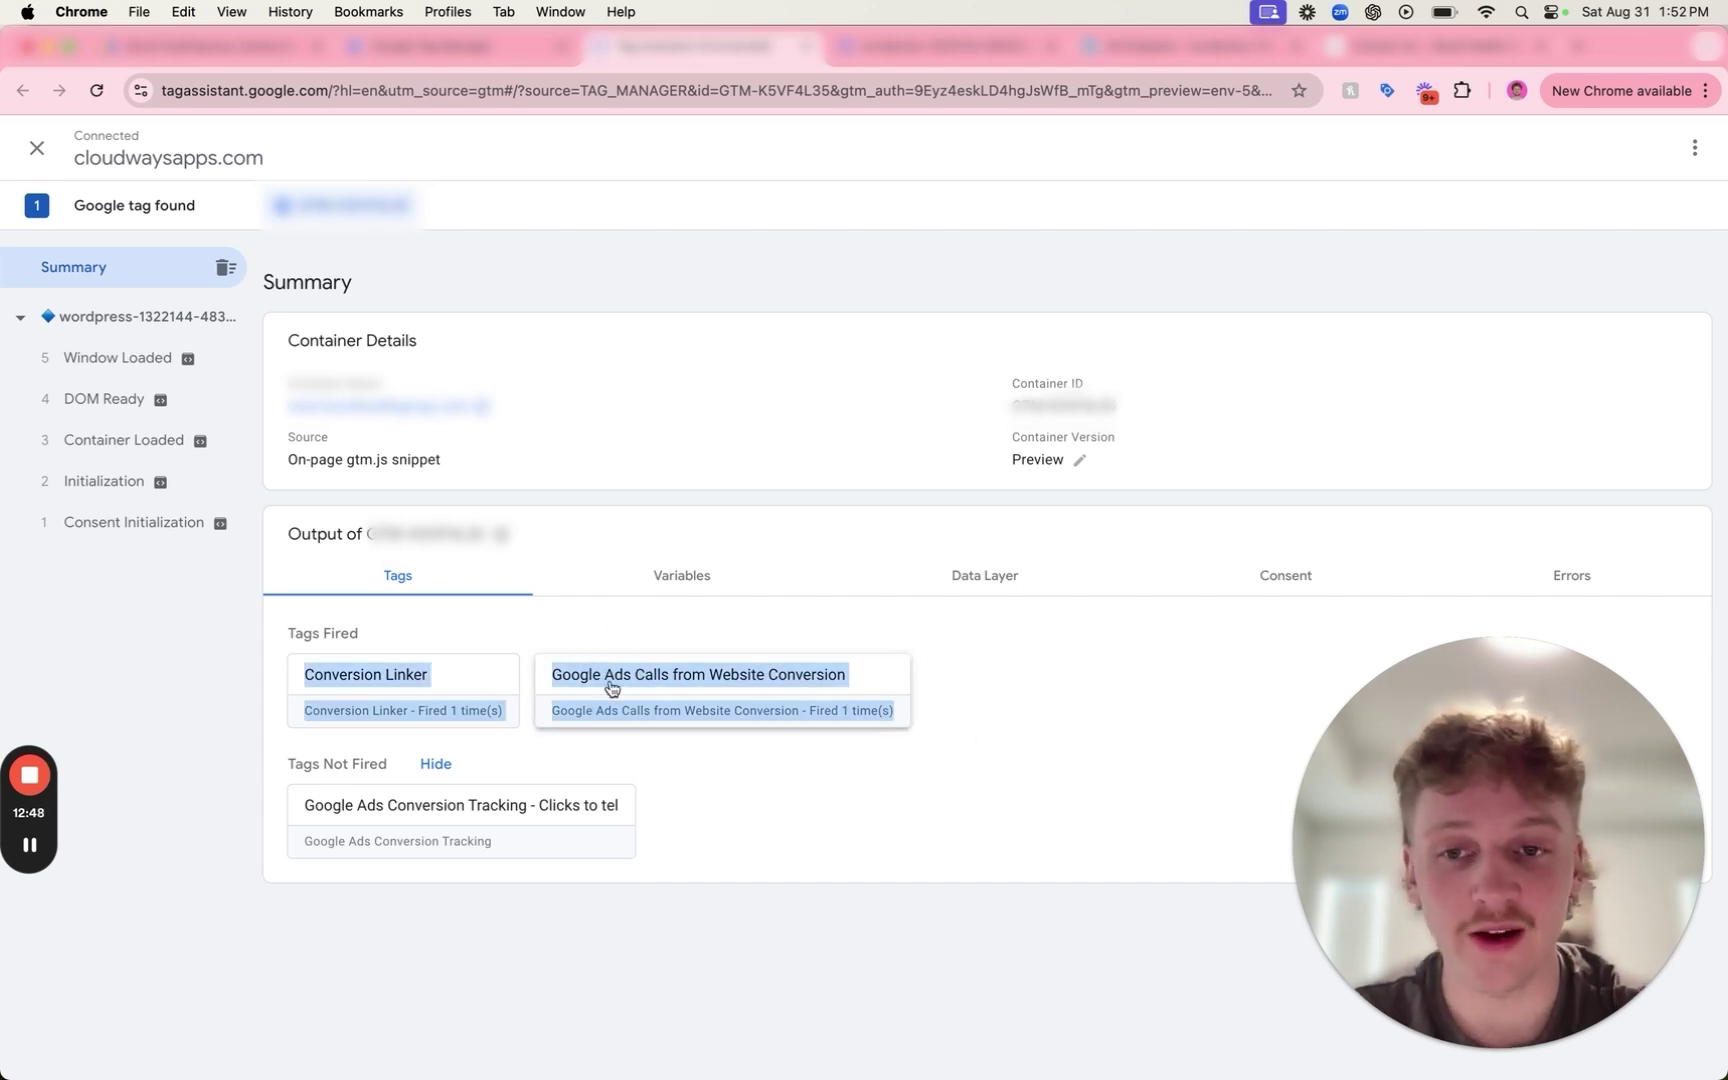
pyautogui.click(630, 634)
pyautogui.click(936, 50)
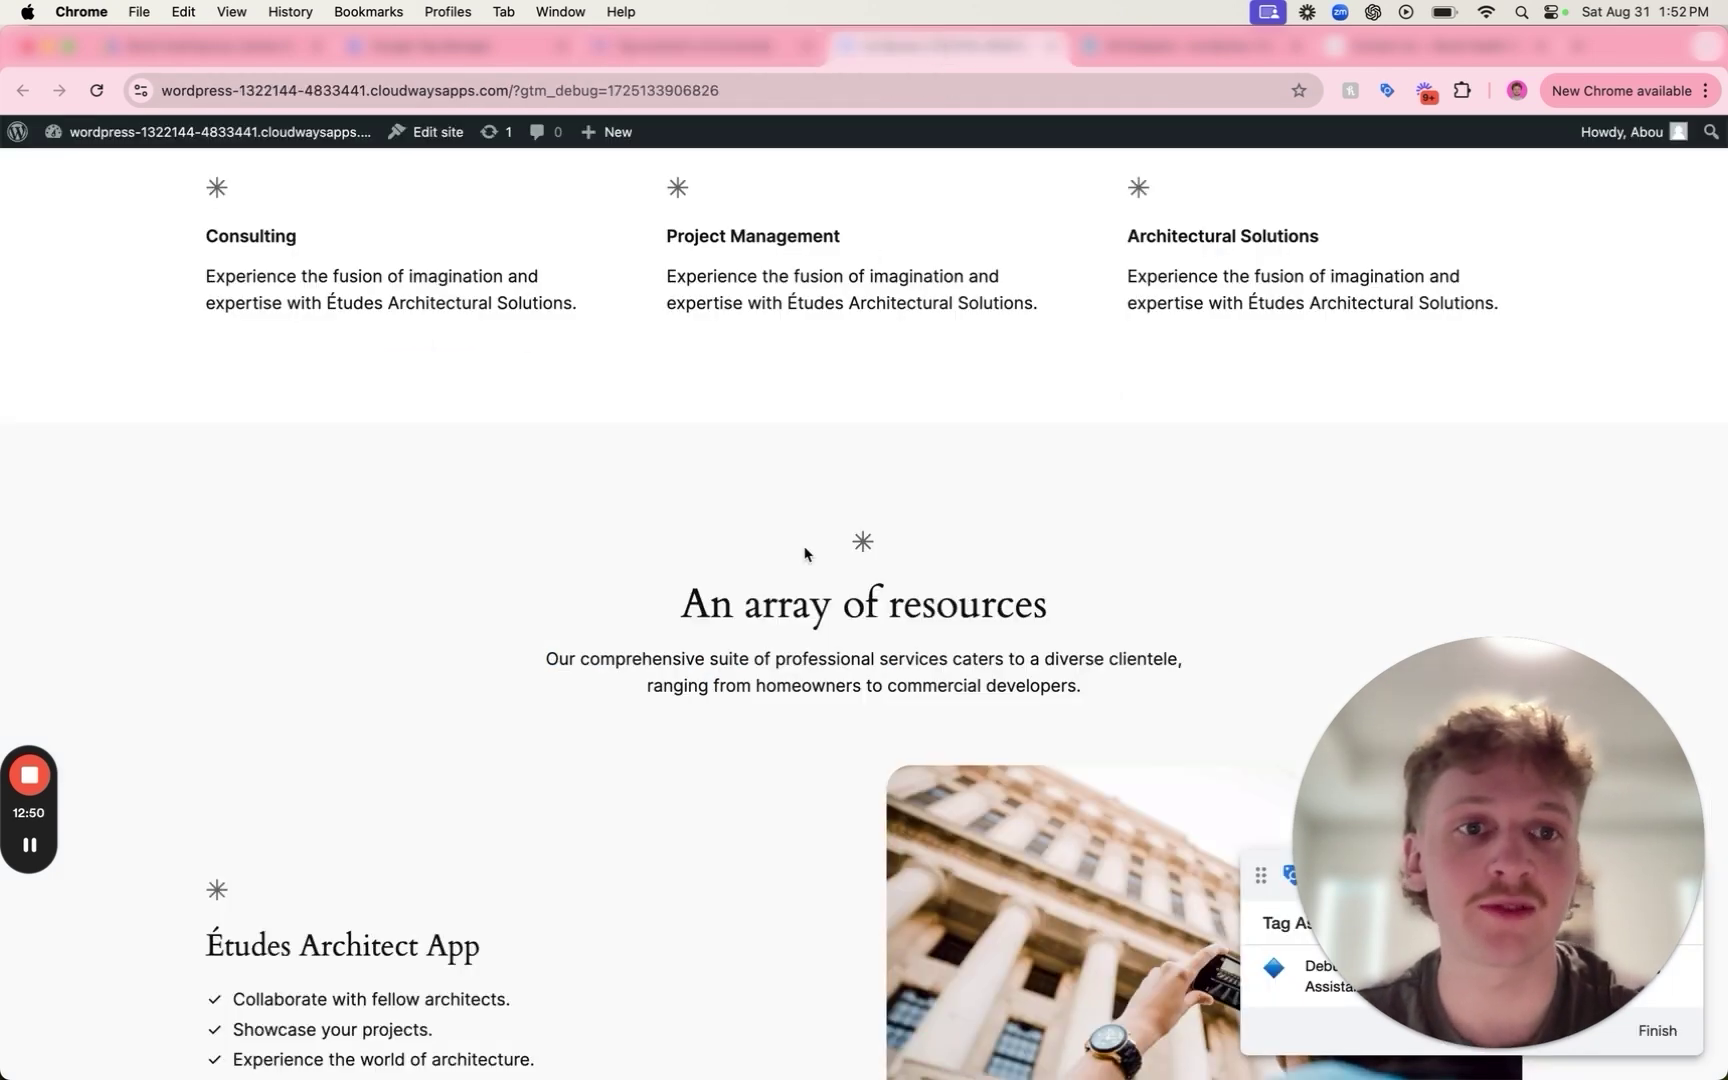
pyautogui.scroll(-4, 805, 554)
pyautogui.scroll(-2, 805, 554)
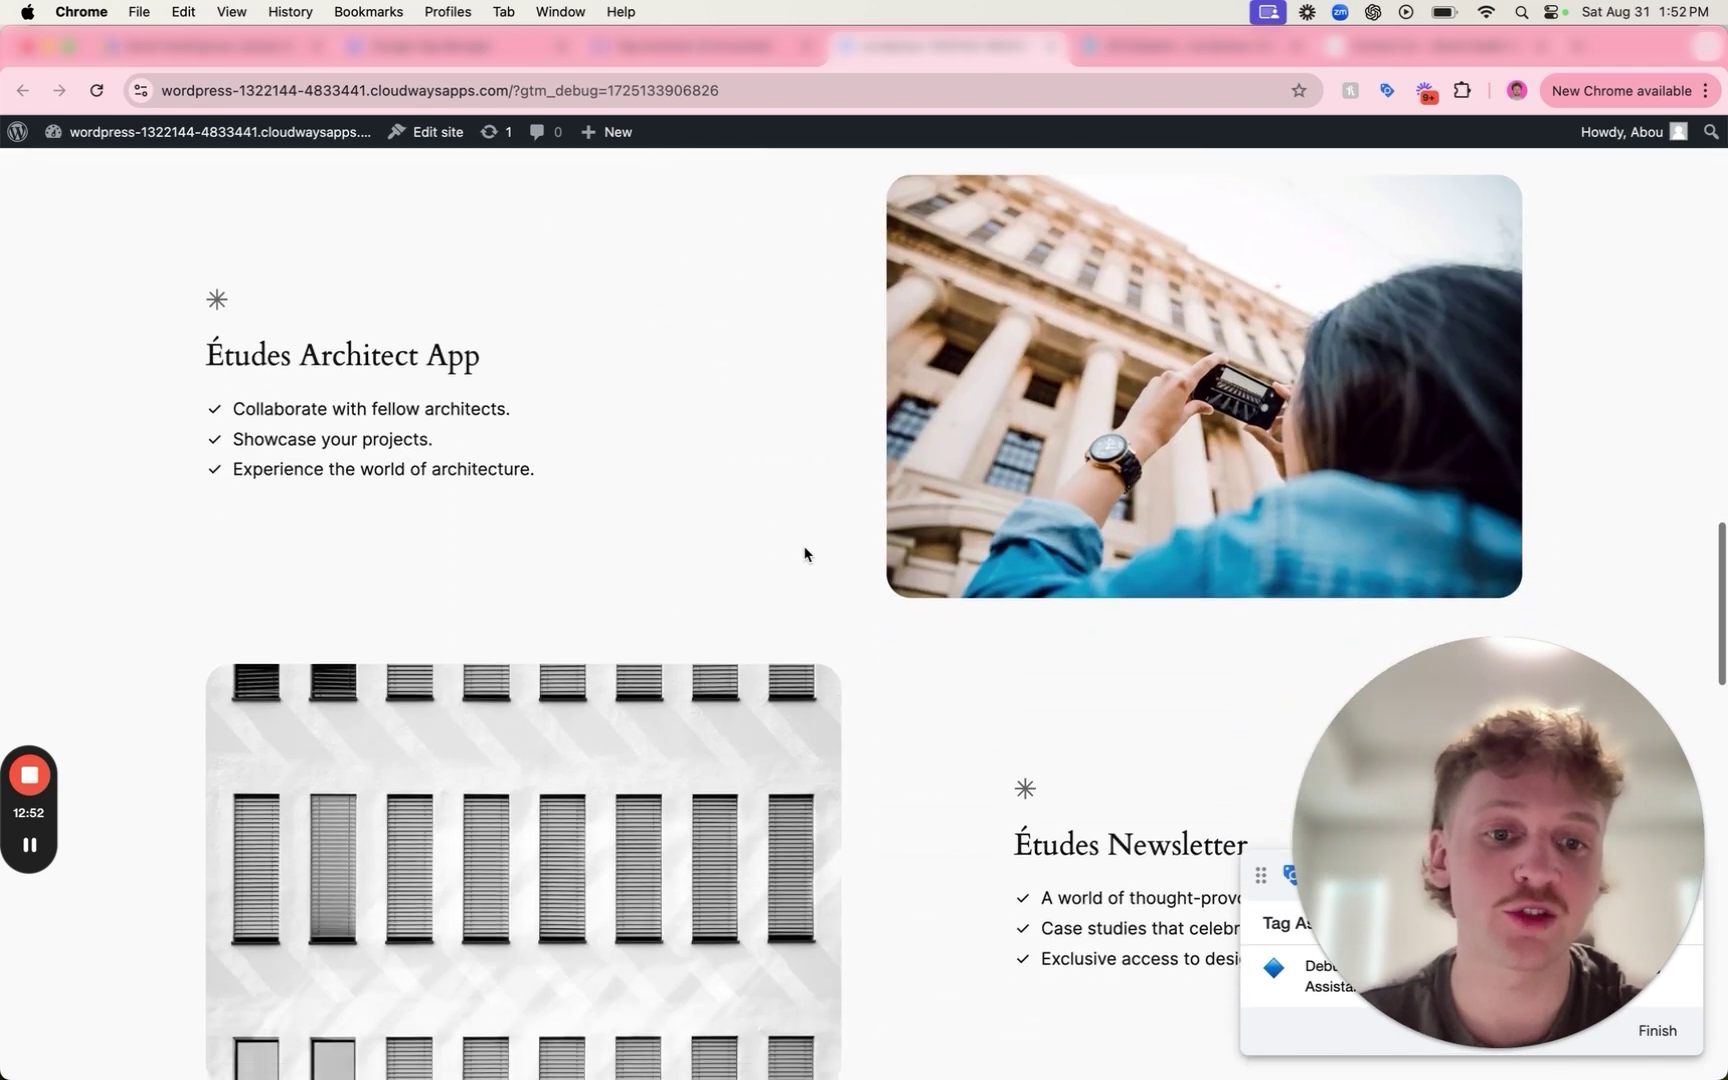
pyautogui.scroll(-4, 805, 554)
pyautogui.scroll(14, 805, 554)
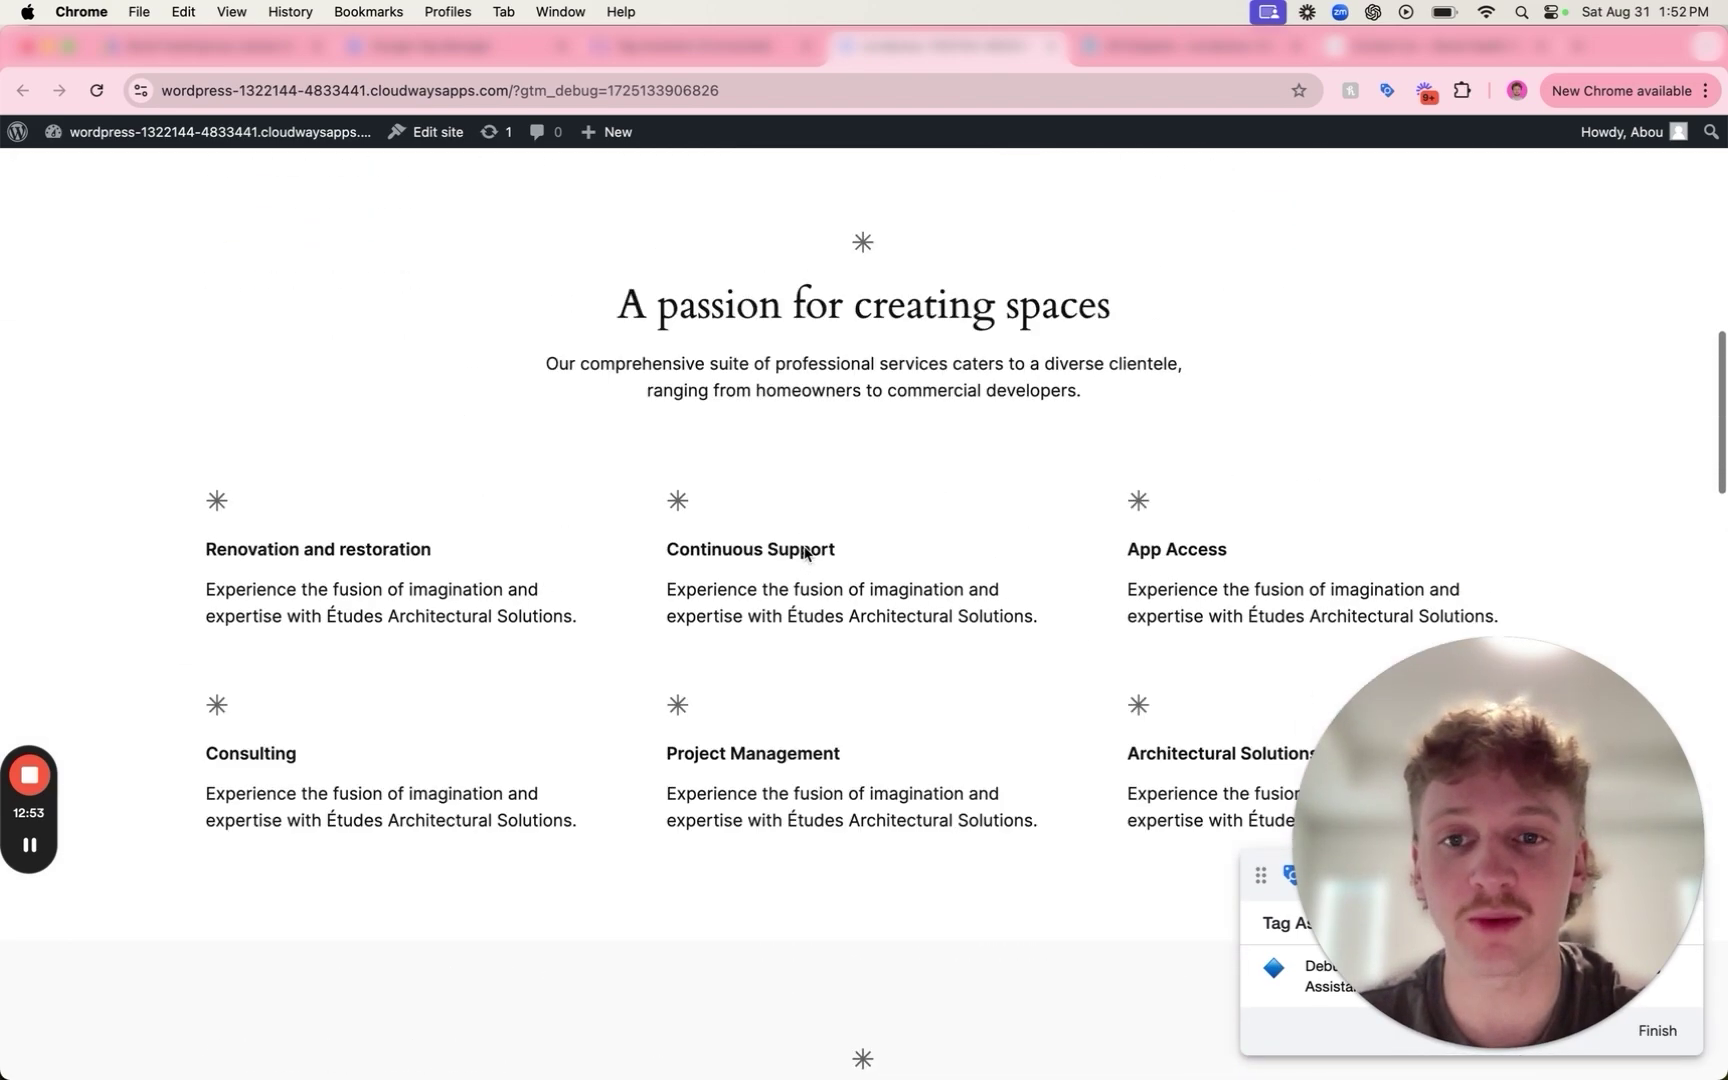
pyautogui.click(700, 48)
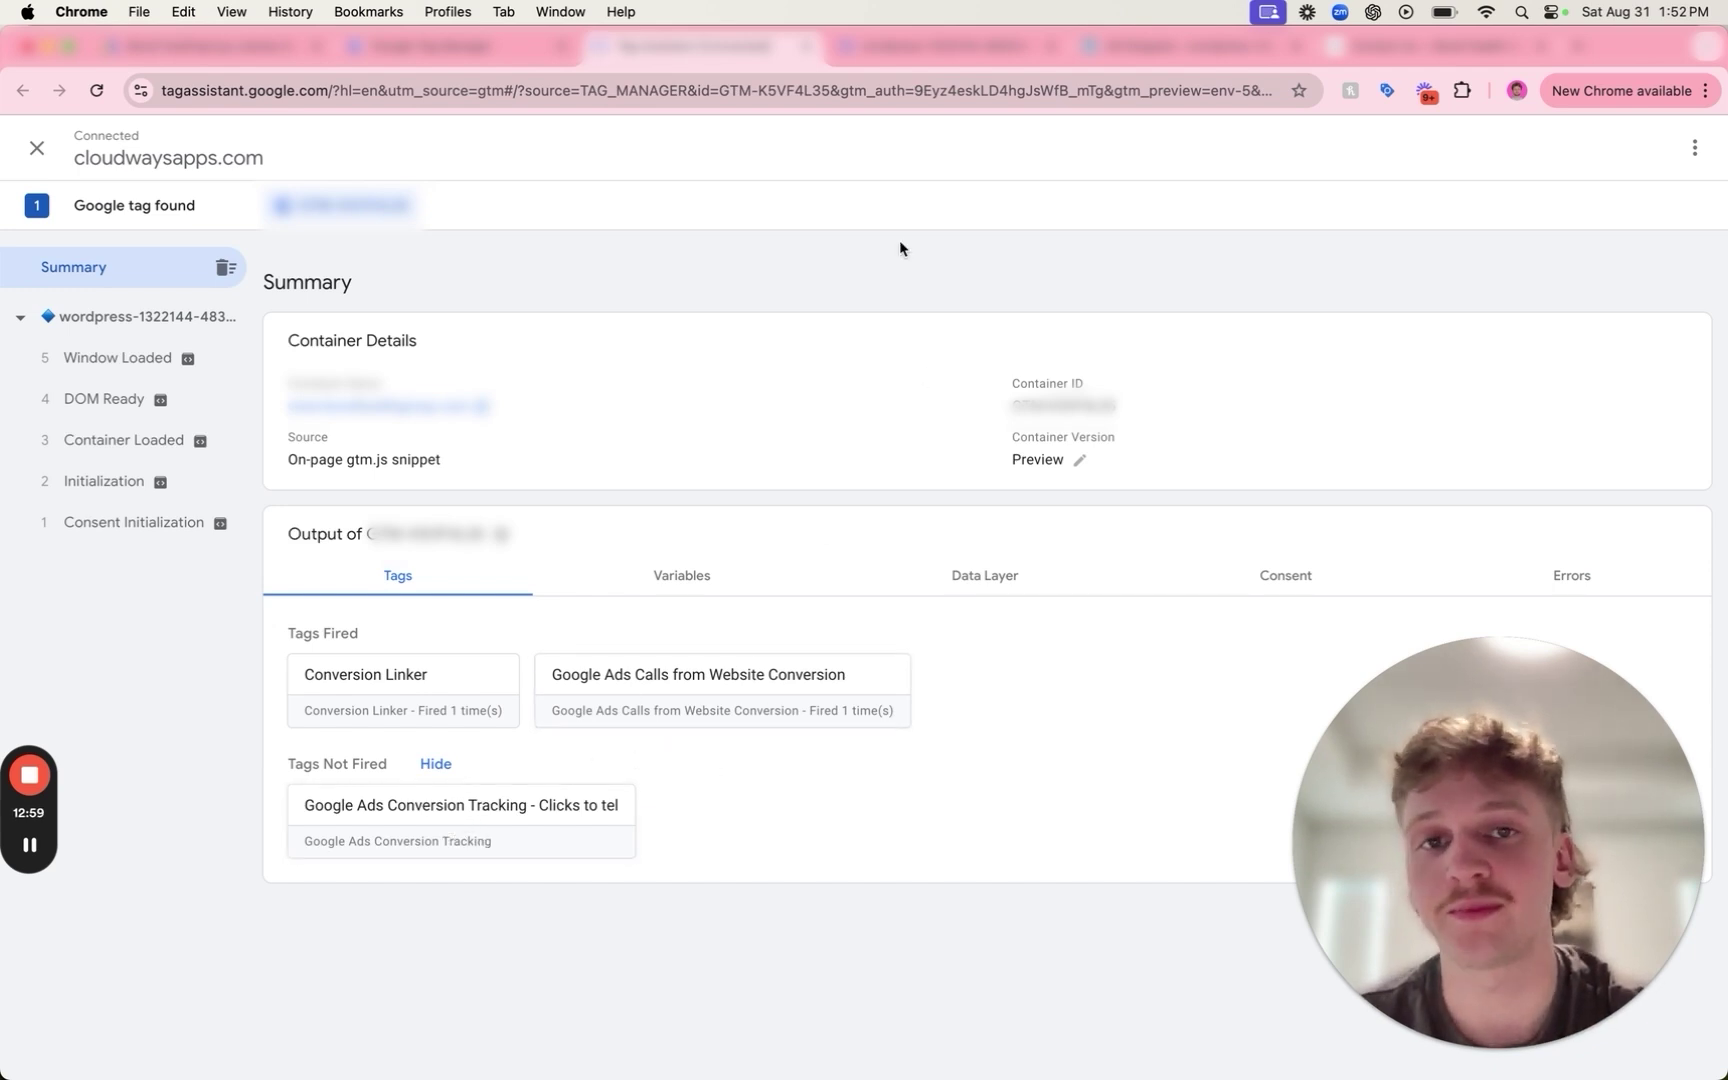
# Look through the previewed WordPress home page down to the footer for a phone link to test.
pyautogui.click(940, 47)
pyautogui.scroll(-15, 834, 610)
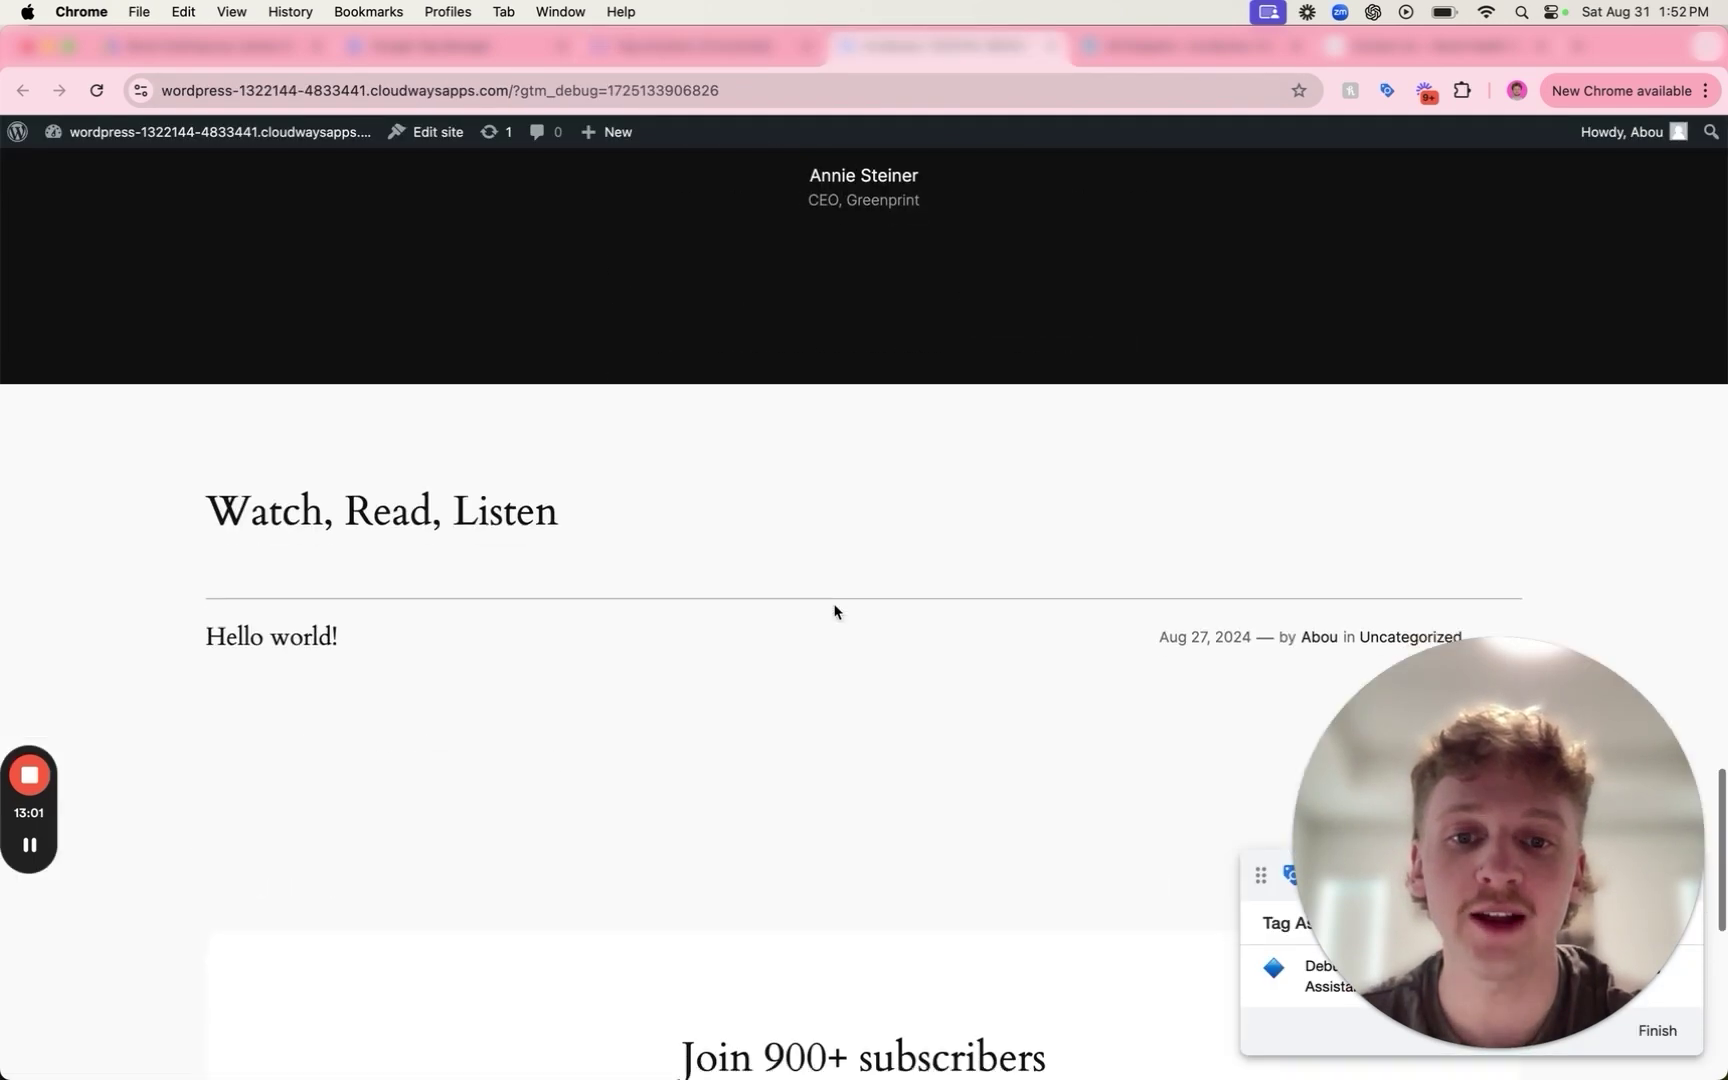
pyautogui.scroll(-10, 834, 610)
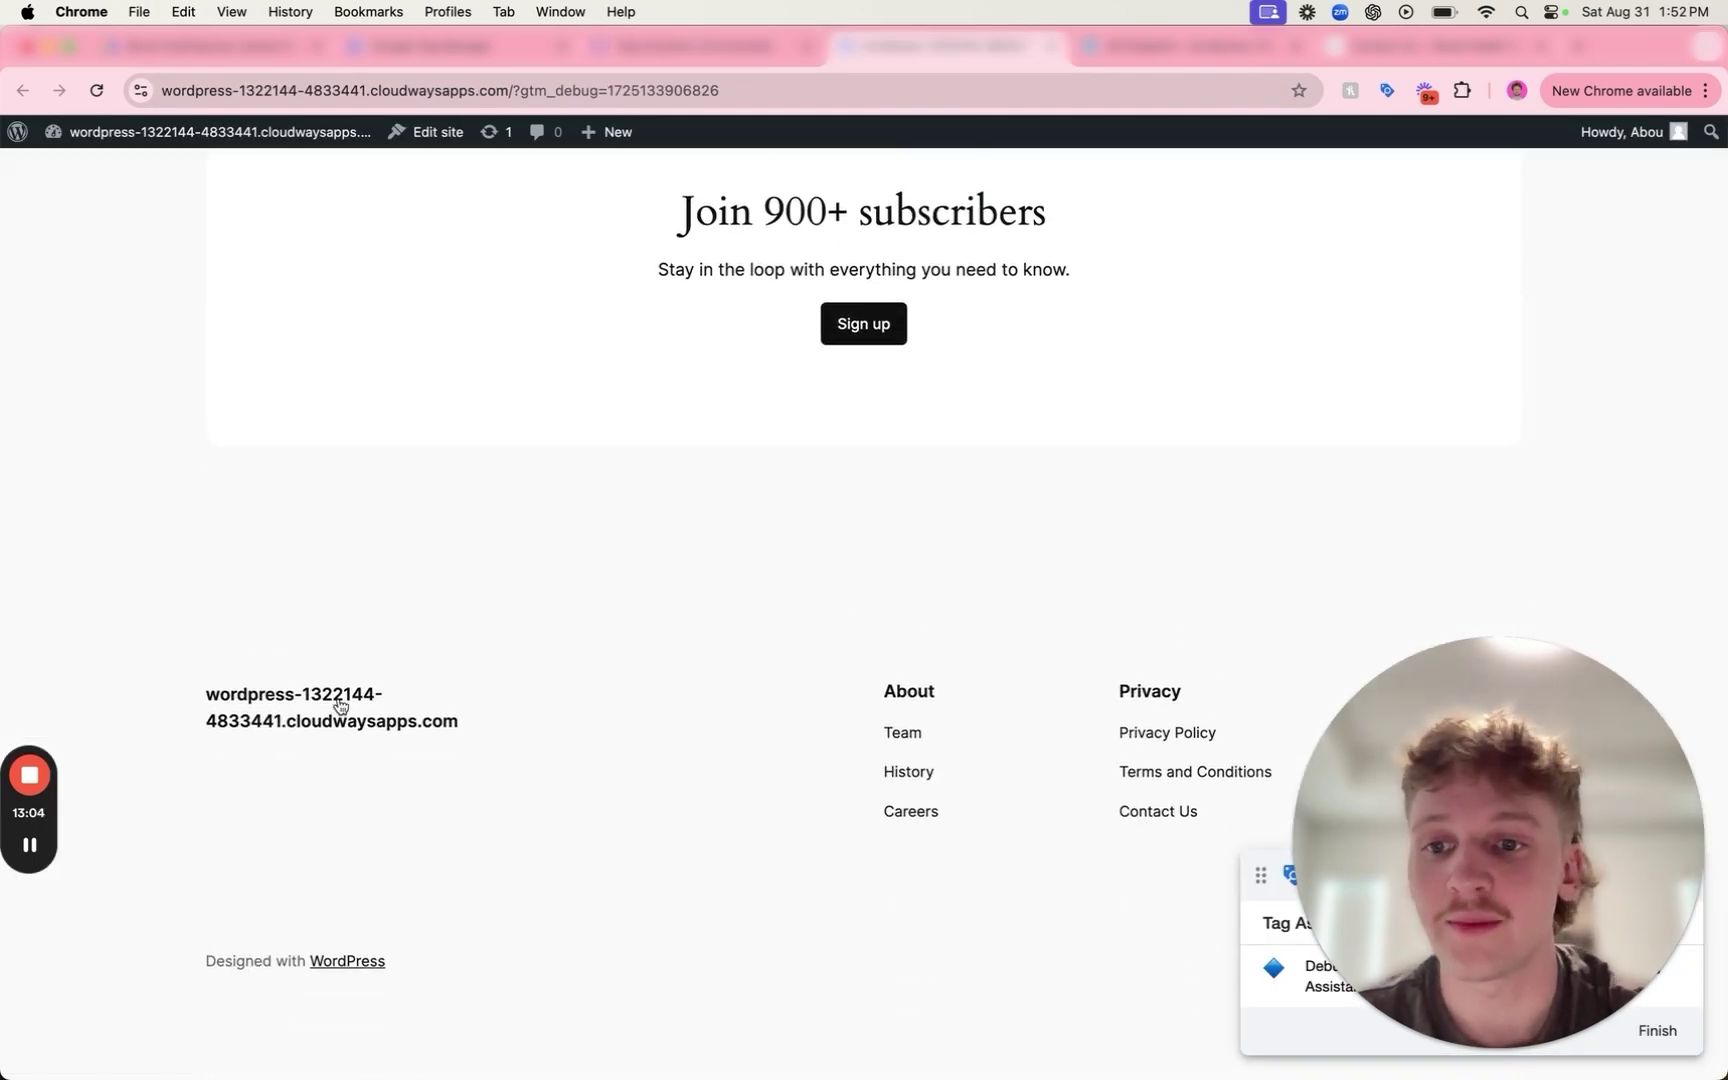
pyautogui.scroll(15, 731, 689)
pyautogui.scroll(15, 730, 689)
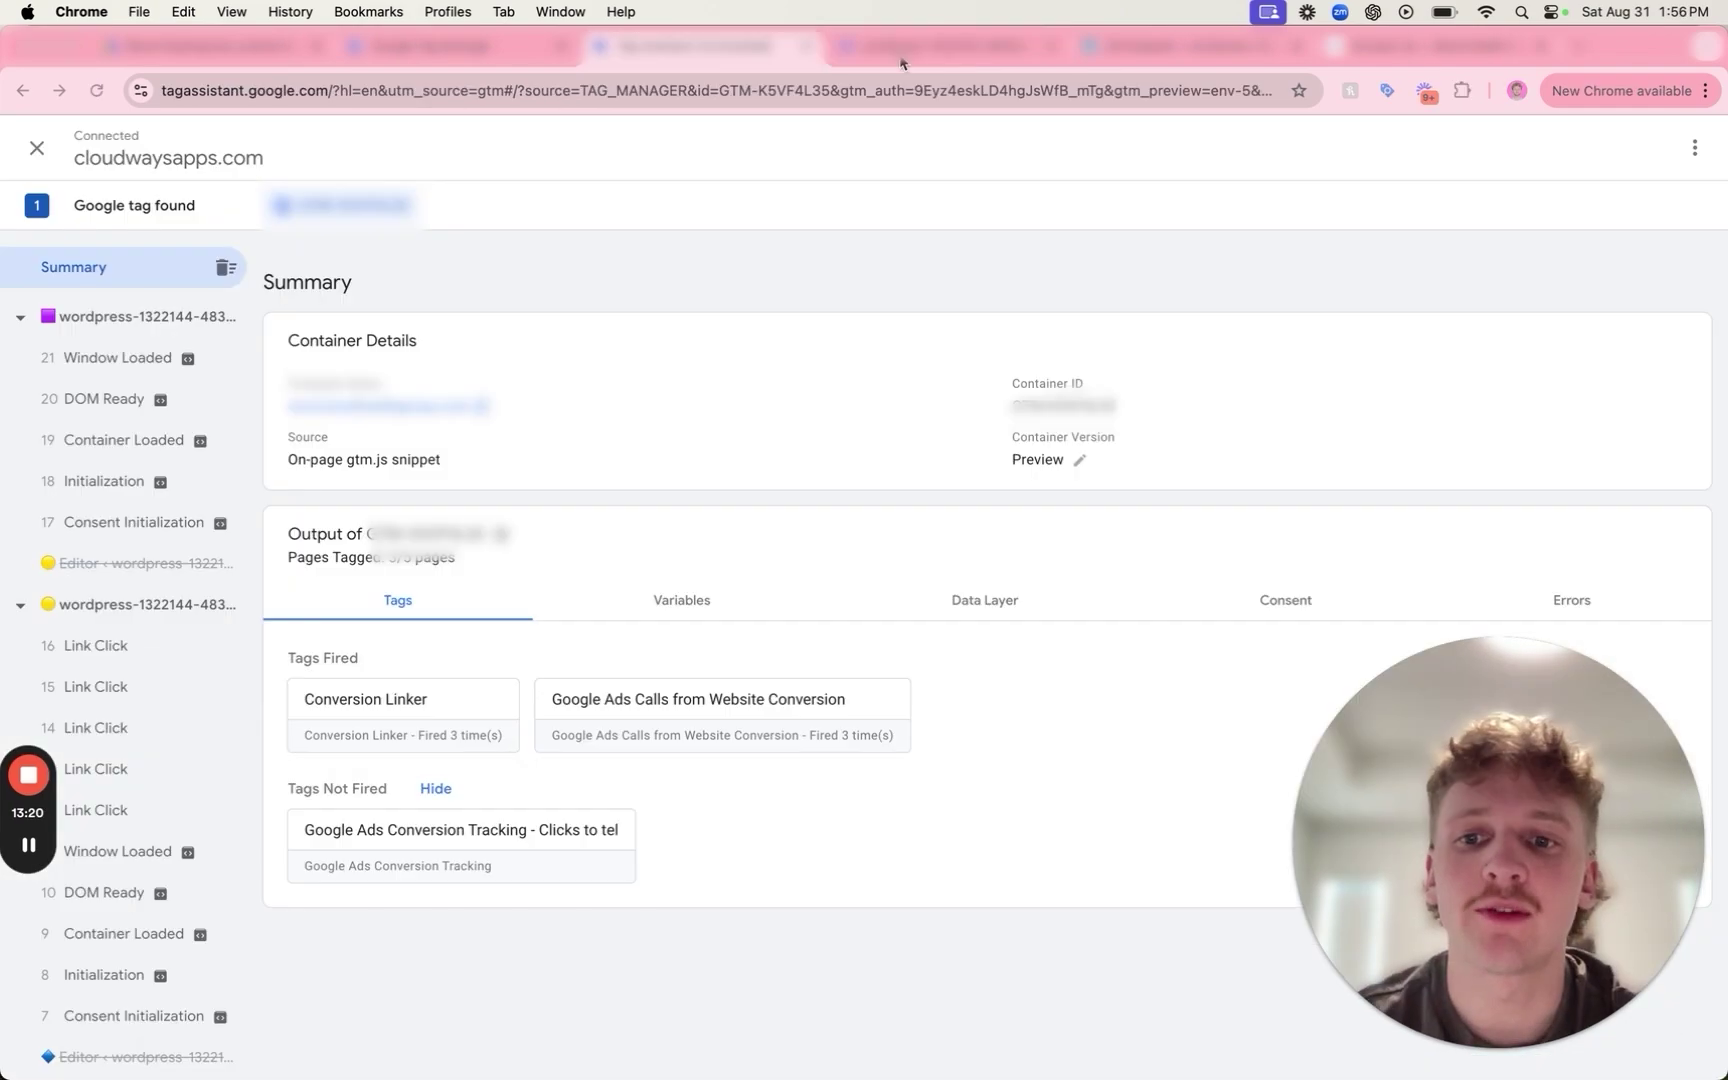
# Trigger the home page's "Call now" link without opening RingCentral, and check the "Clicks to tel" conversion tag in the Tag Assistant summary.
pyautogui.click(901, 52)
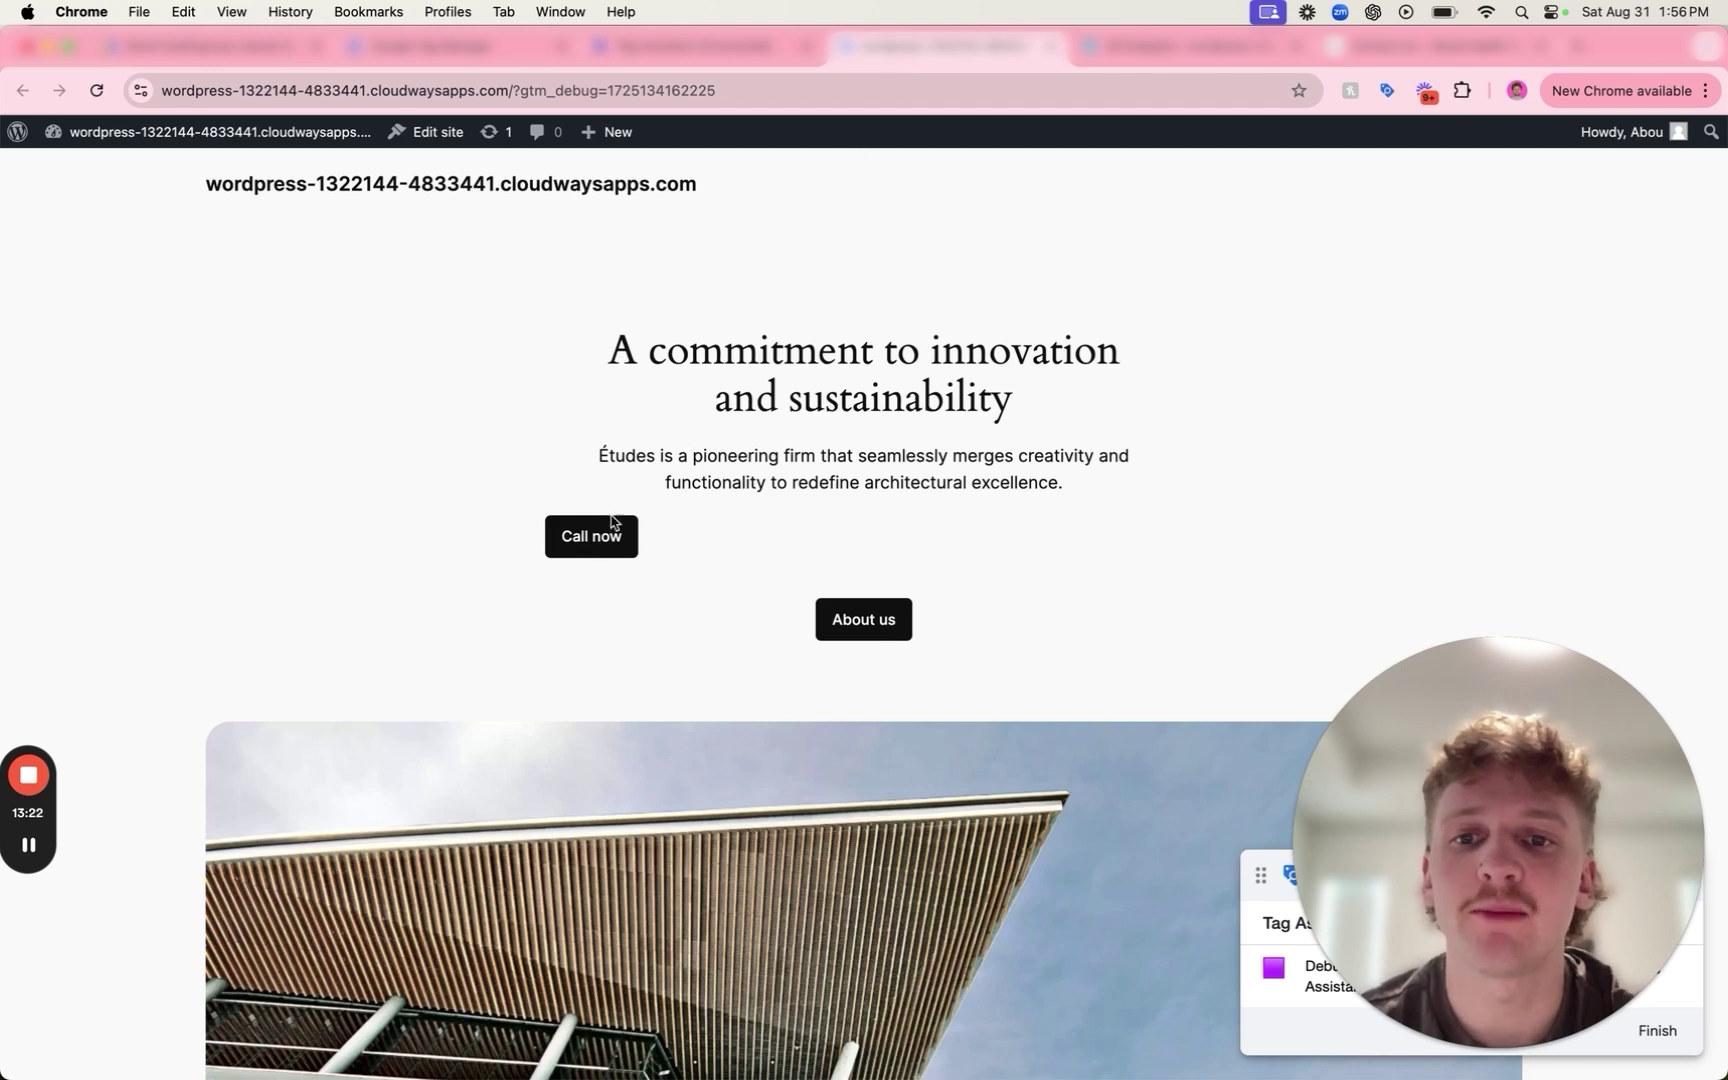
pyautogui.click(588, 538)
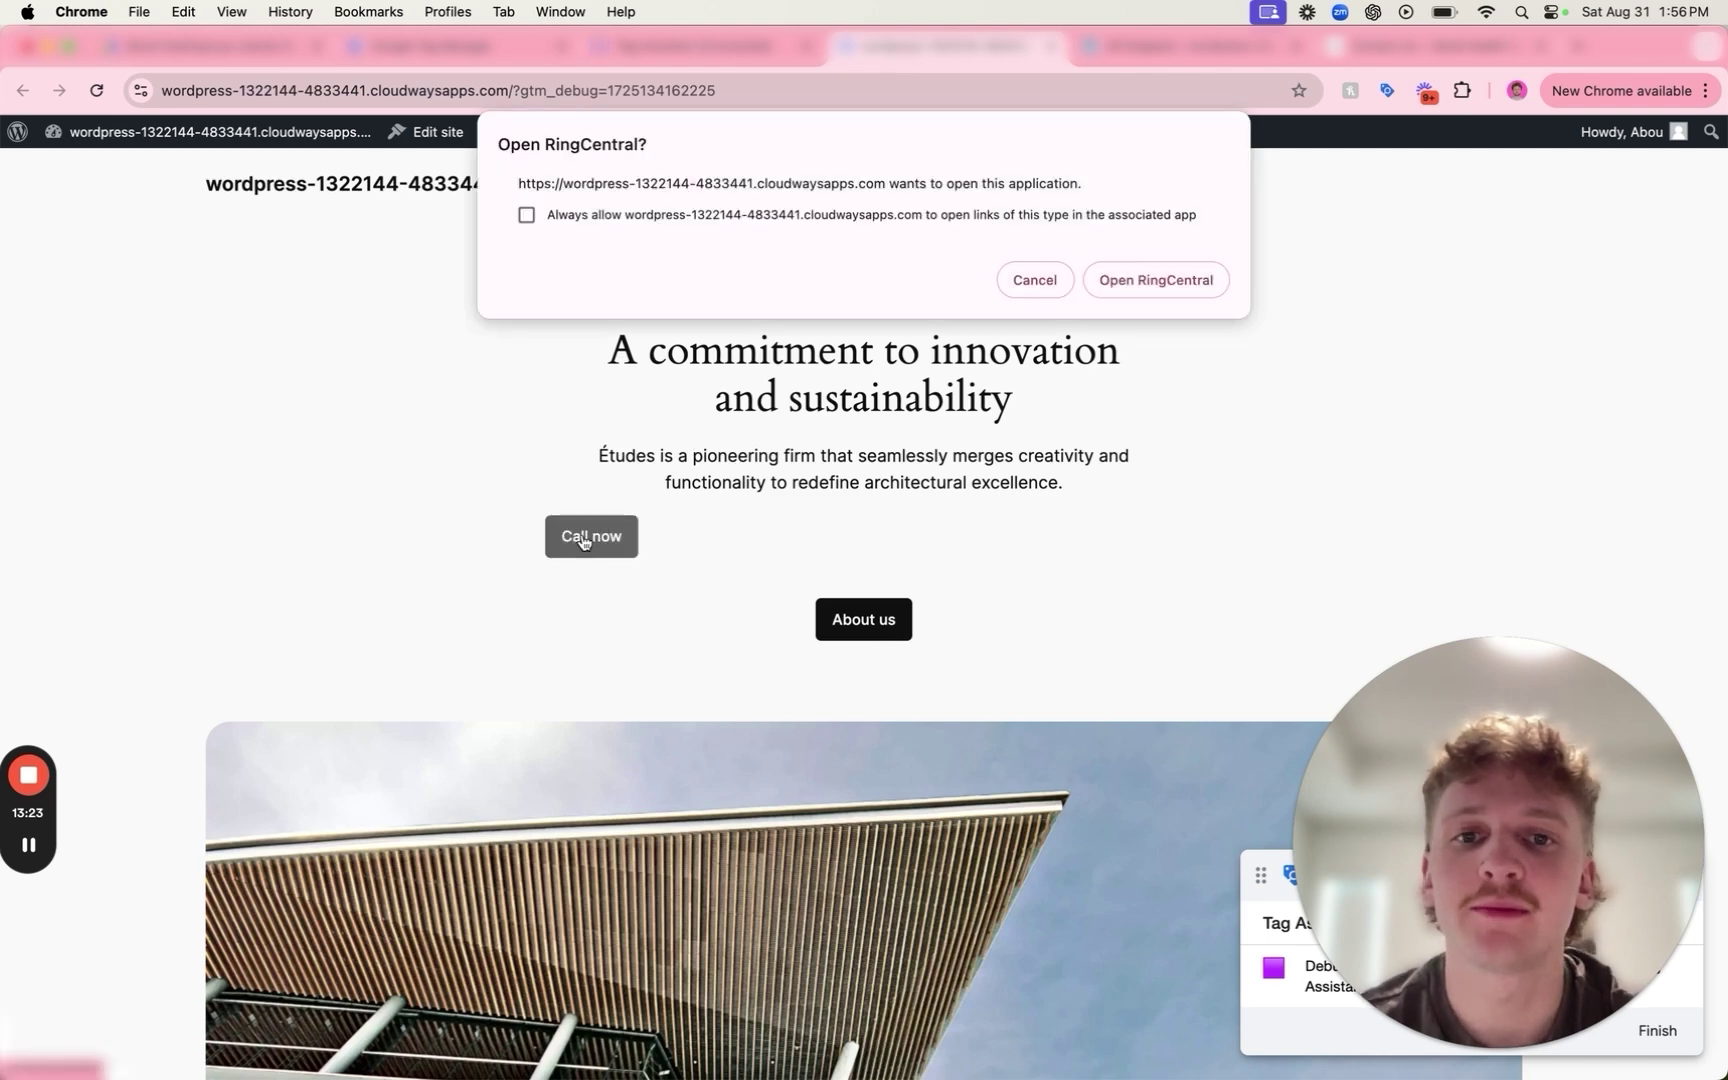
pyautogui.click(1030, 283)
pyautogui.click(755, 58)
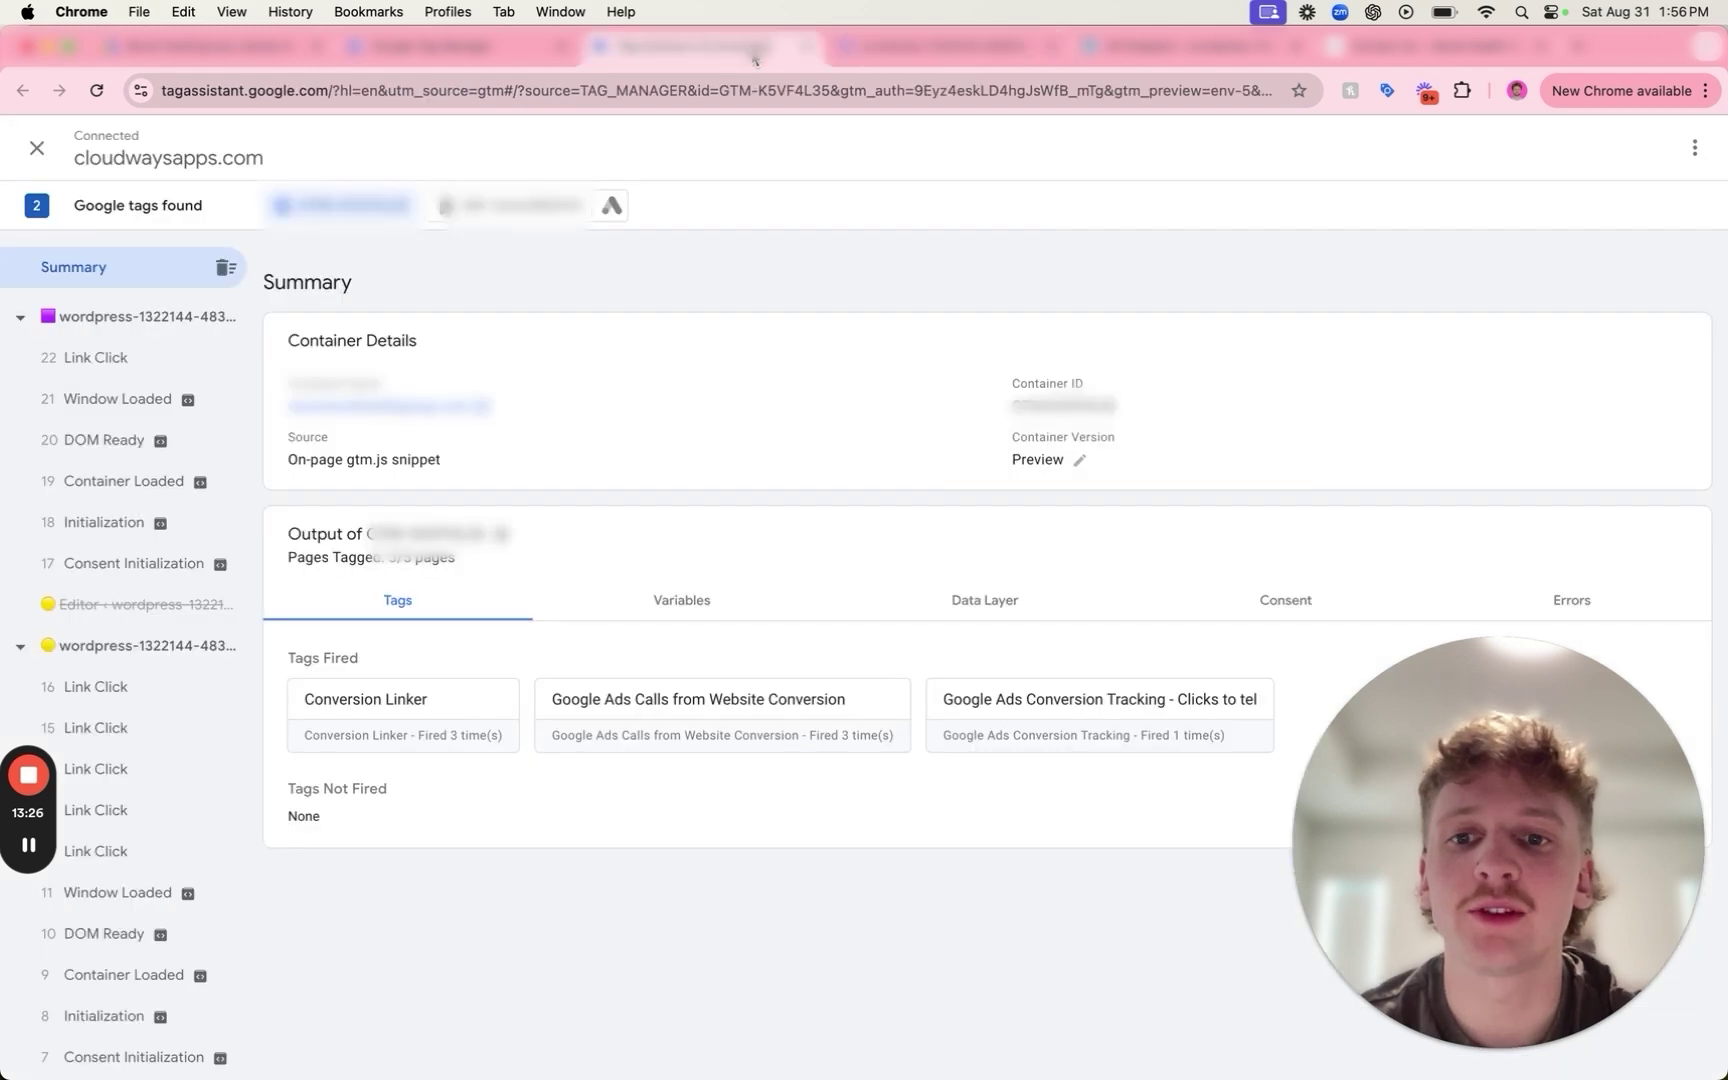
pyautogui.moveTo(928, 698); pyautogui.dragTo(1234, 787)
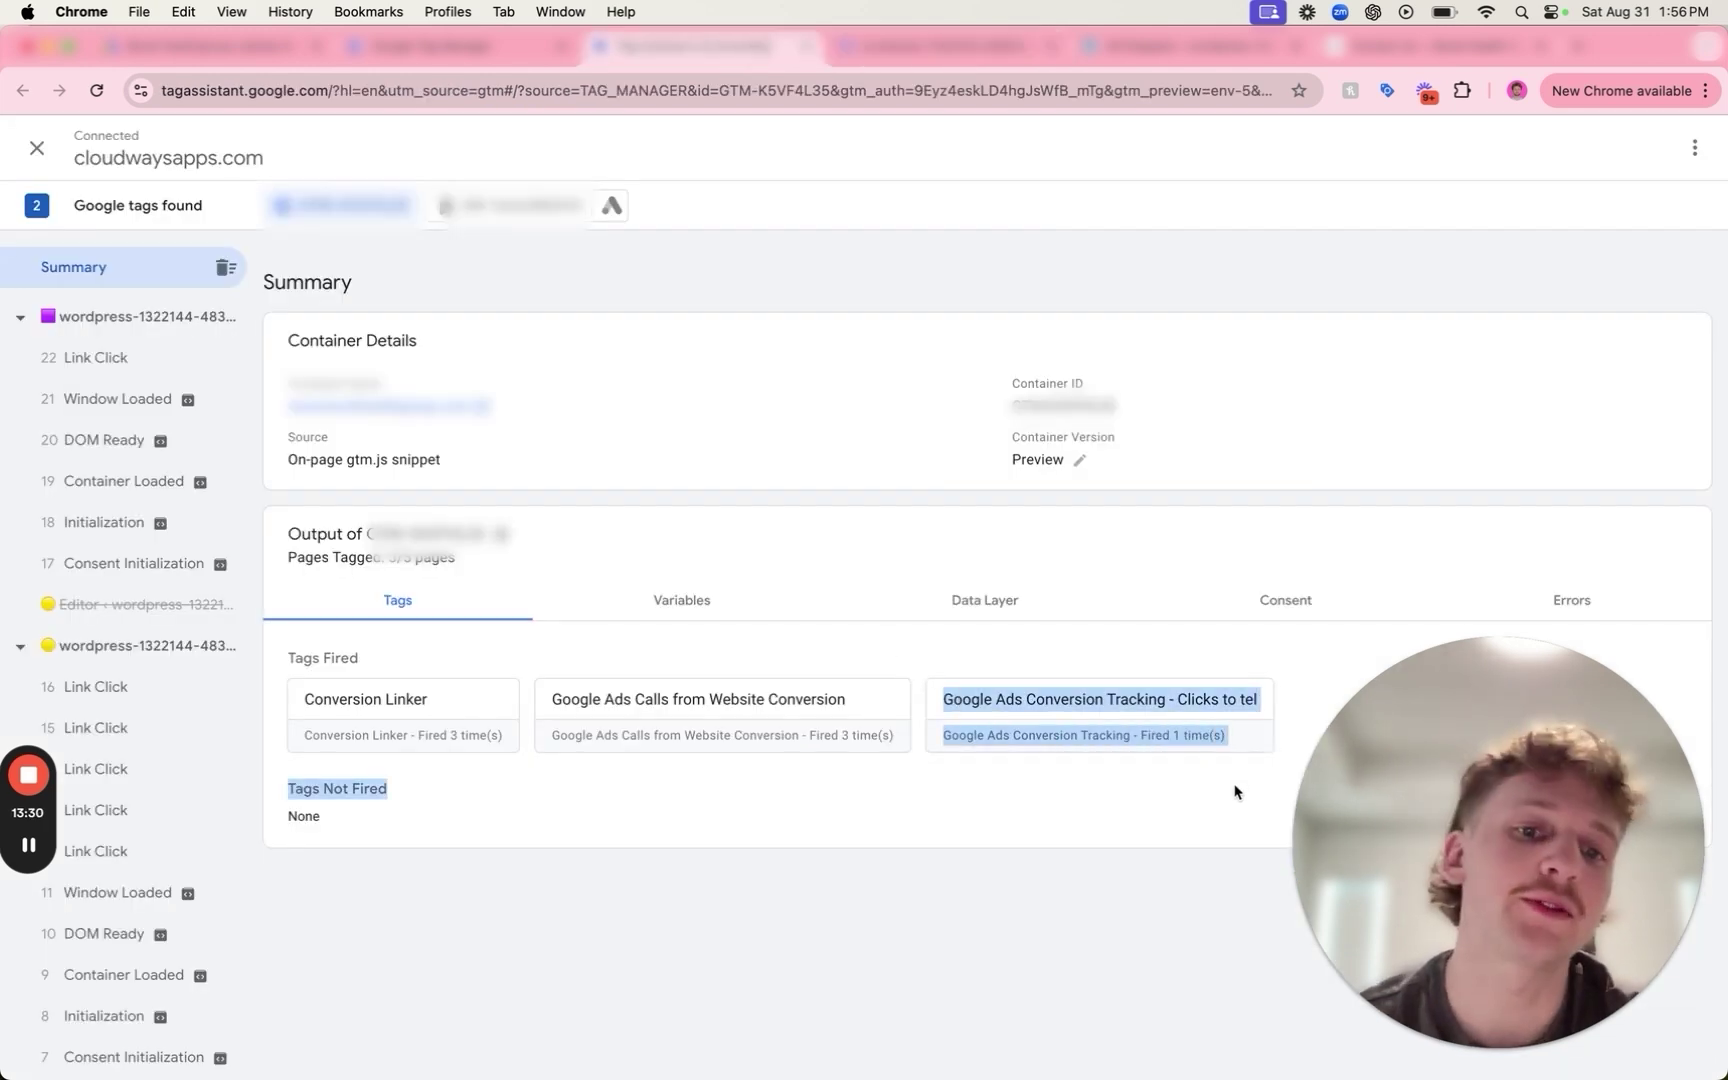